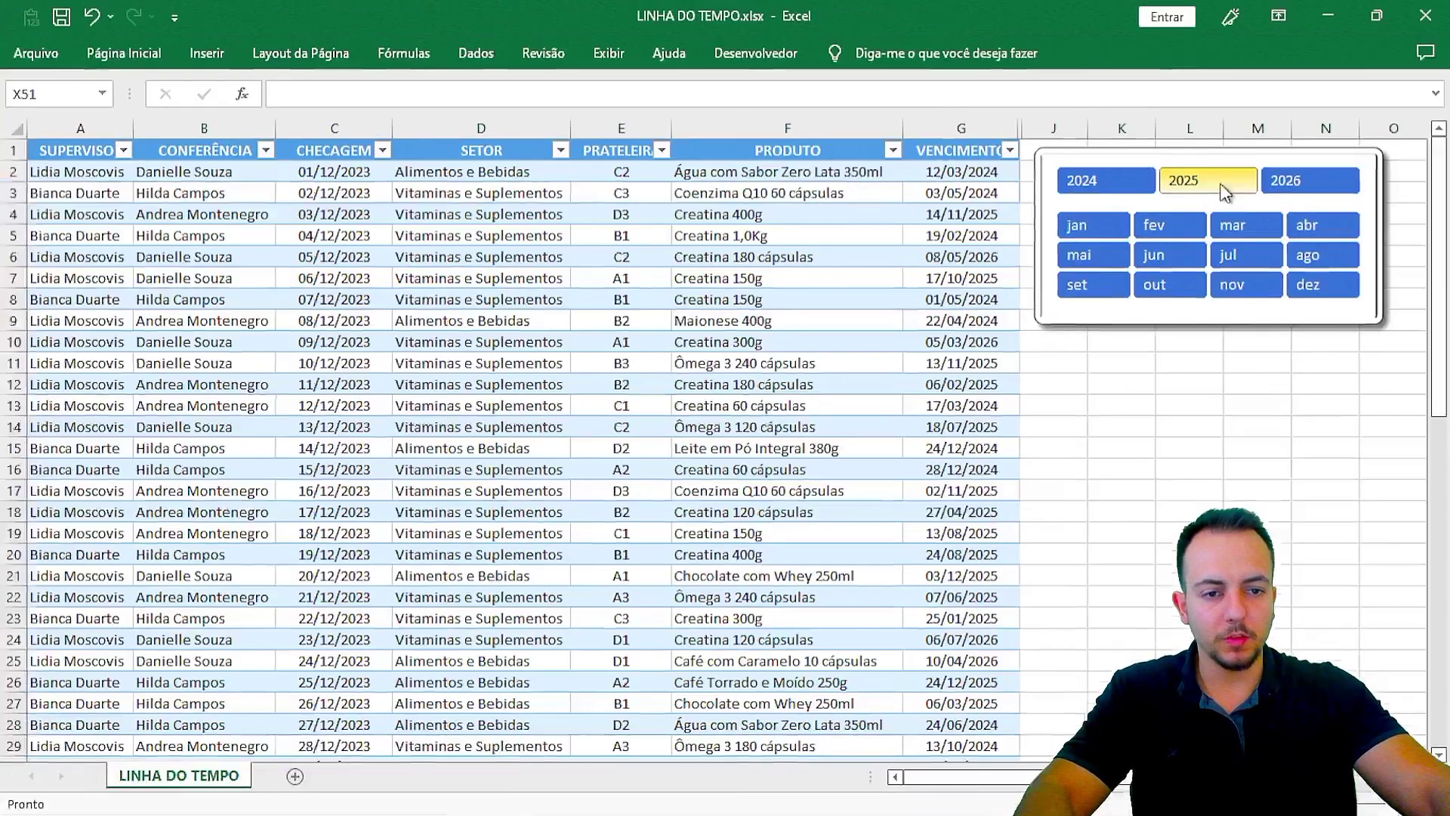
Step: Filter the table to products expiring in 2025 with the year slicer
left_click(1035, 177)
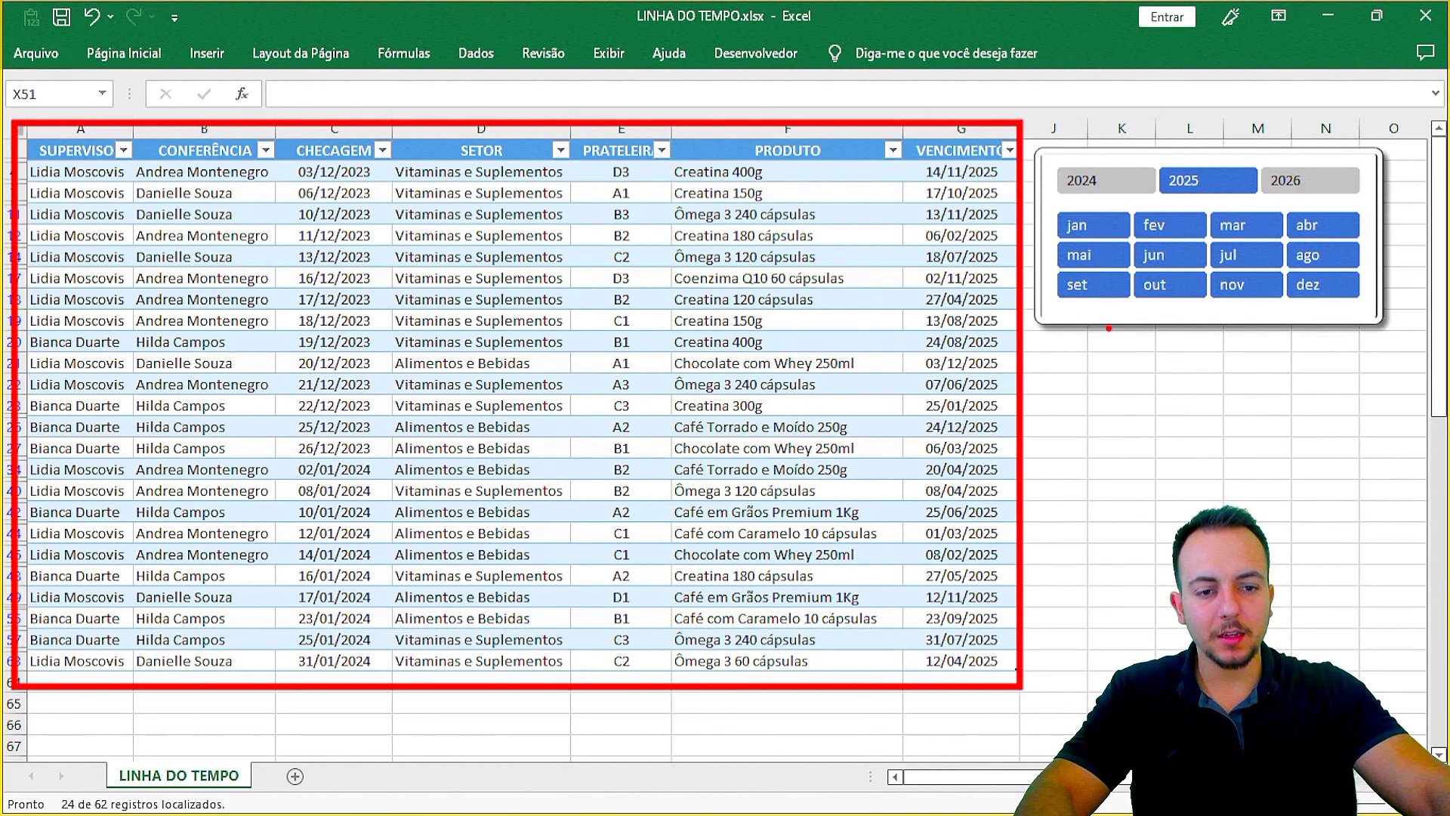
mouse_move(1251, 145)
left_mouse_down()
mouse_move(1163, 211)
mouse_move(1307, 155)
mouse_move(1115, 137)
left_mouse_up()
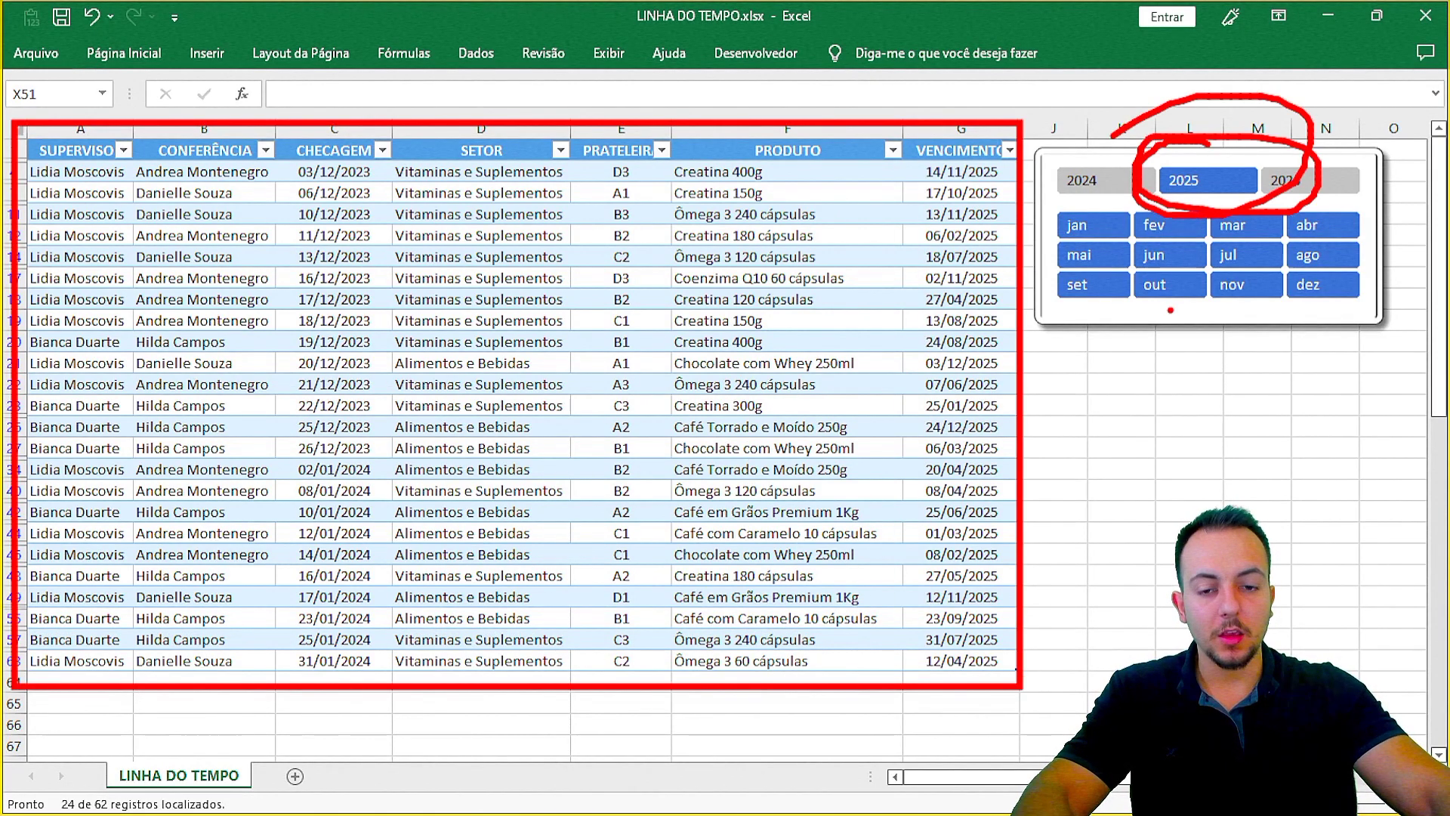
key("Escape")
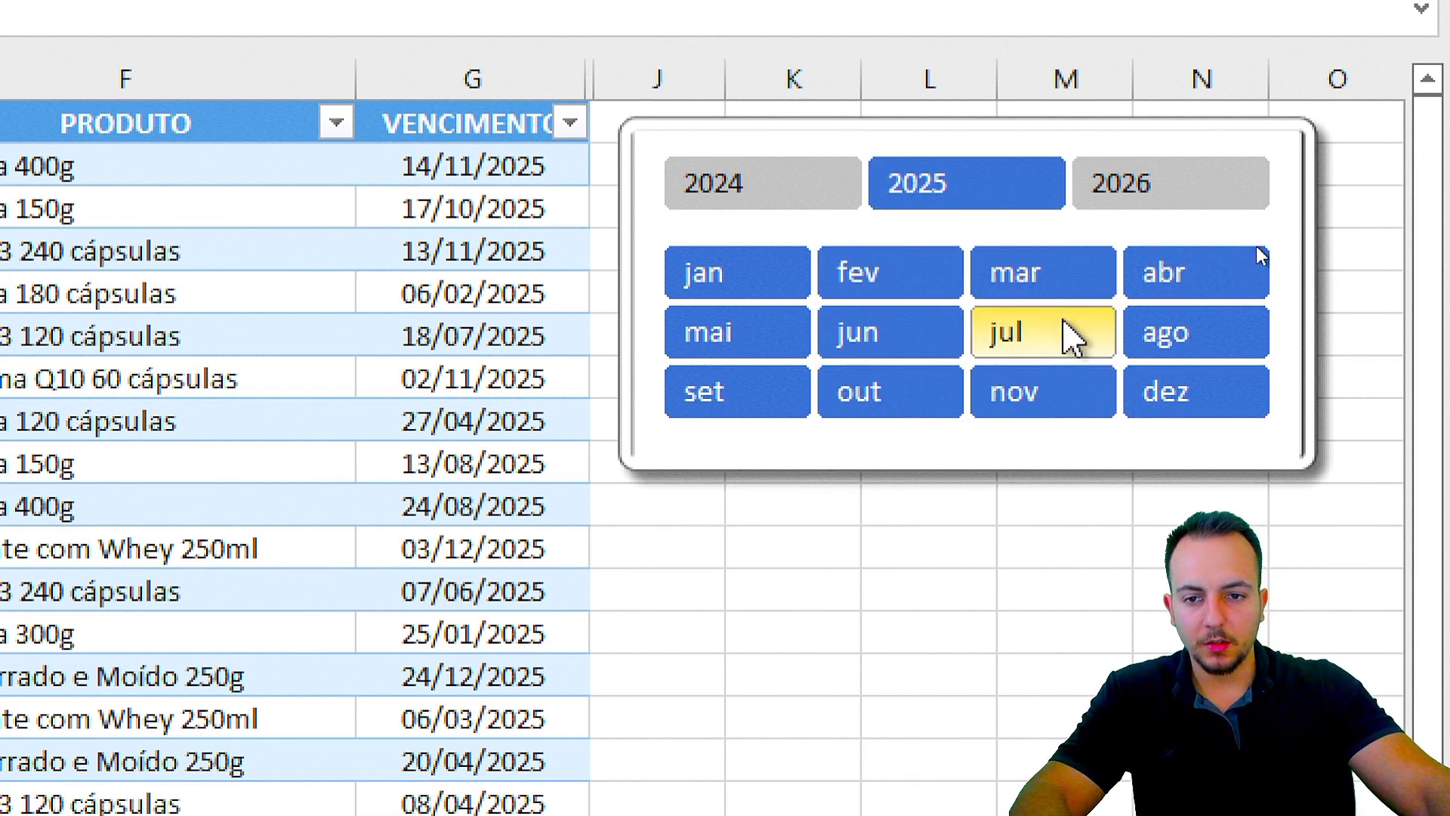
Step: Filter by month: March, then January, then February–April, then January plus July
left_click(1068, 278)
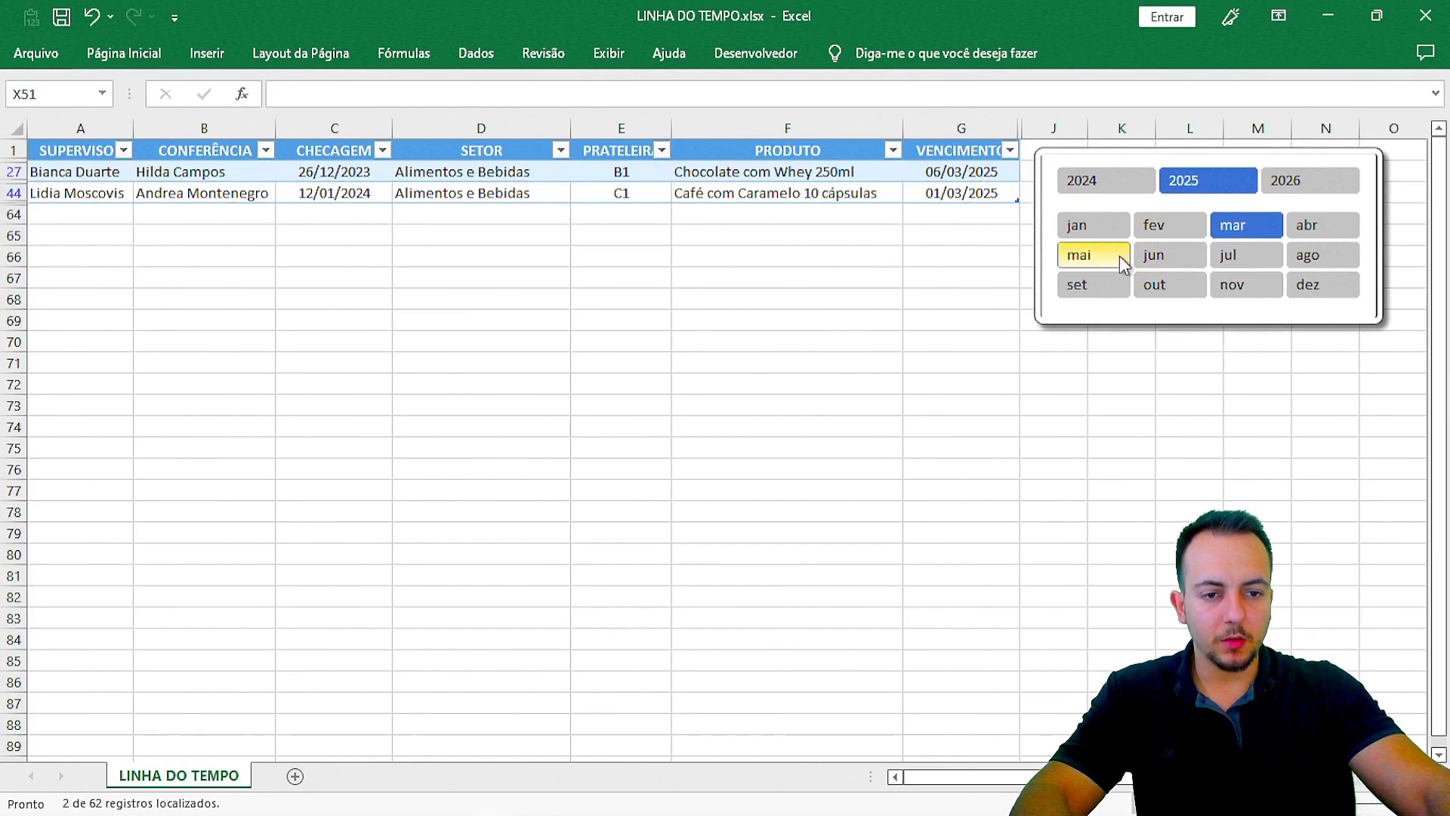
left_click(1114, 235)
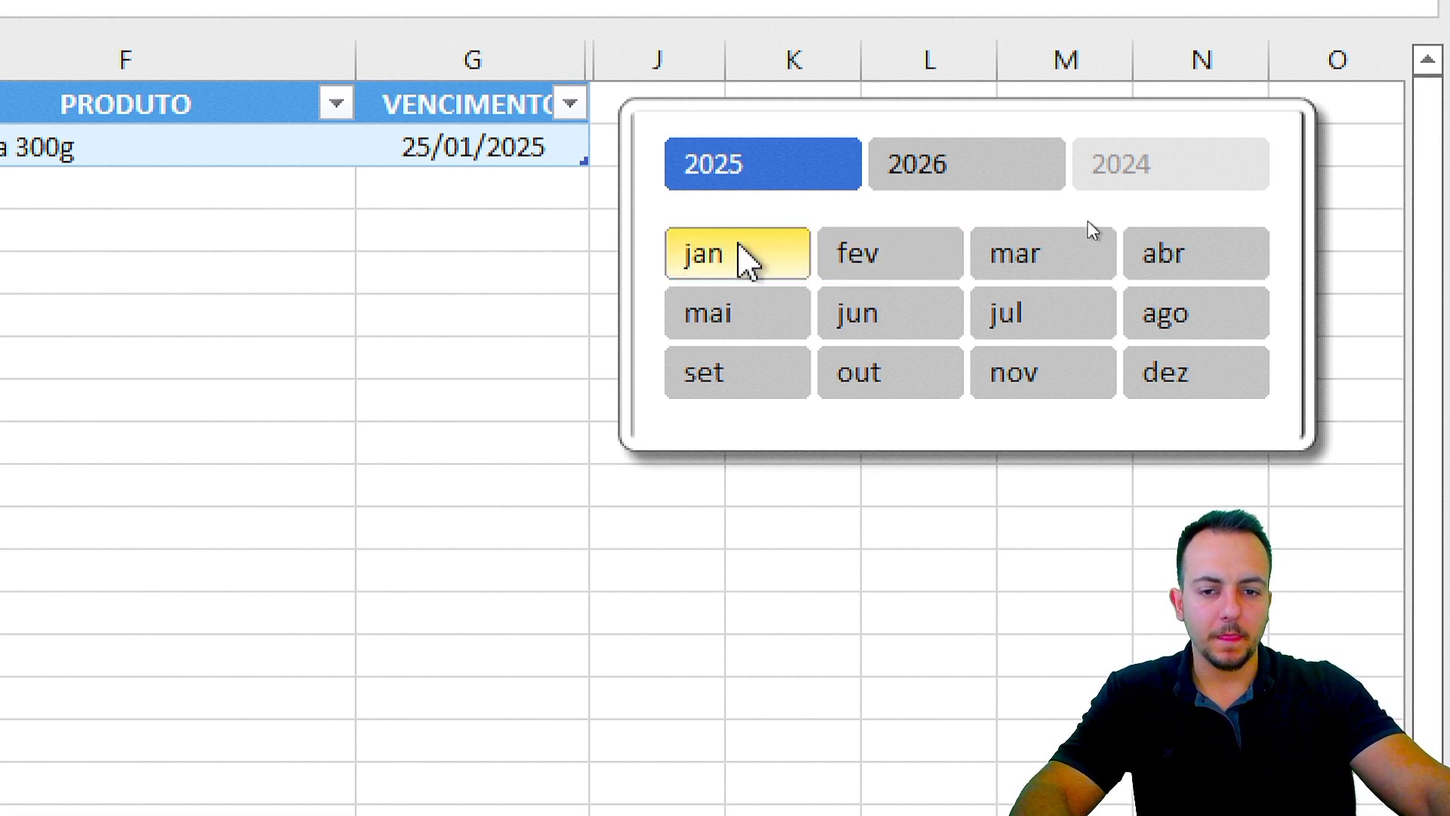
left_click(880, 255, "ctrl")
left_click(1036, 260, "ctrl")
left_click(1149, 264, "ctrl")
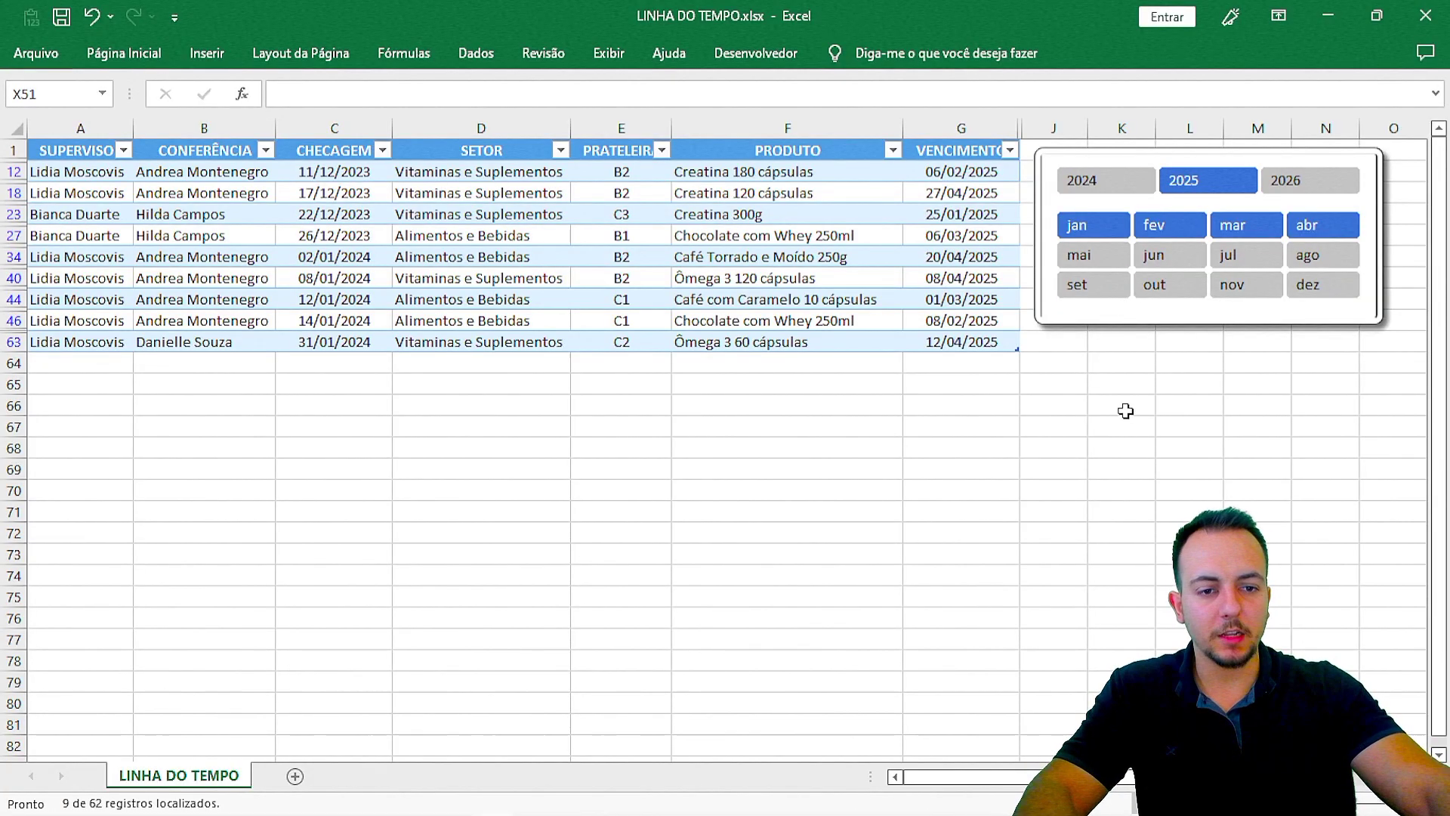
left_click(1112, 228)
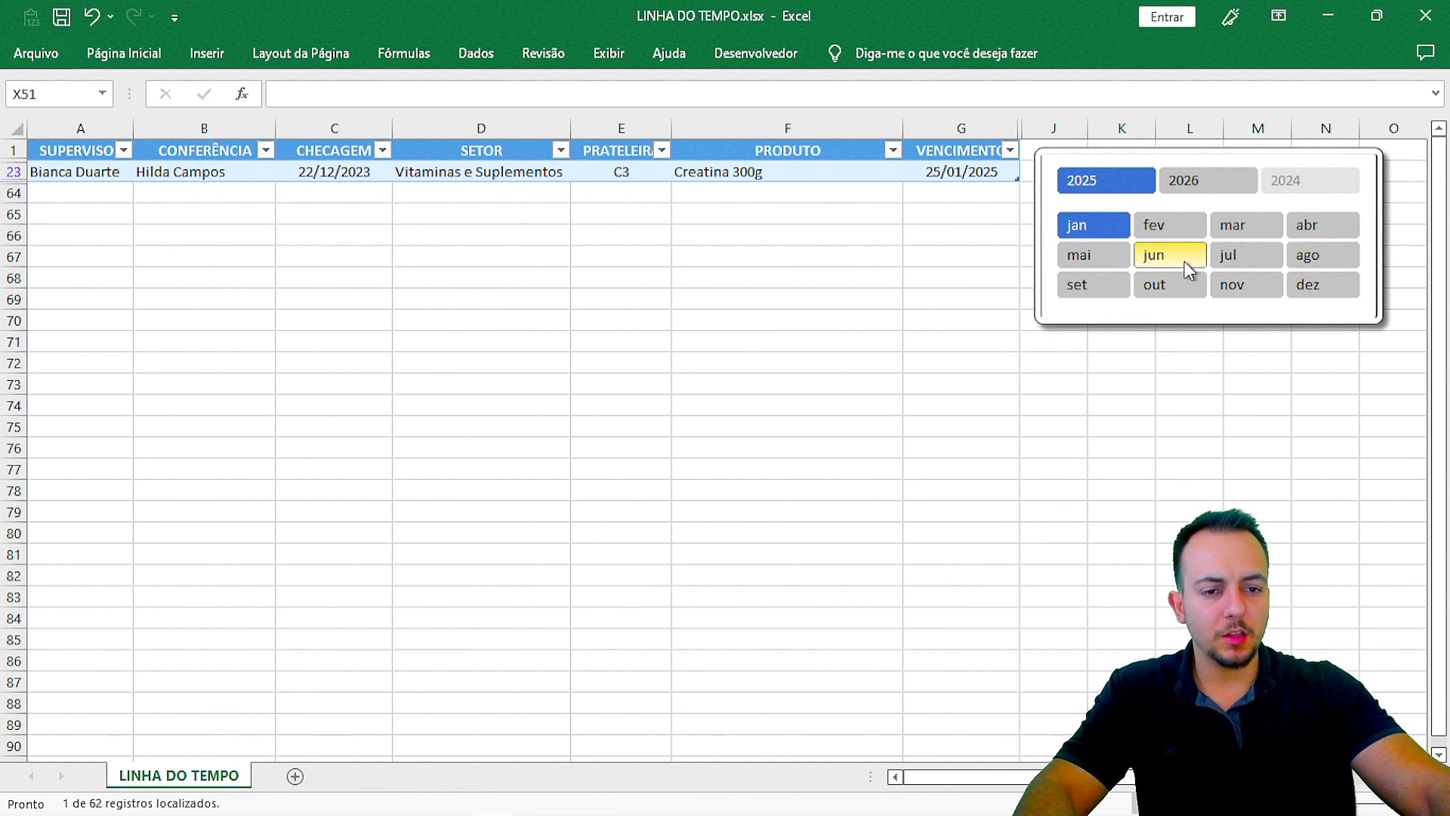
left_click(1227, 256, "ctrl")
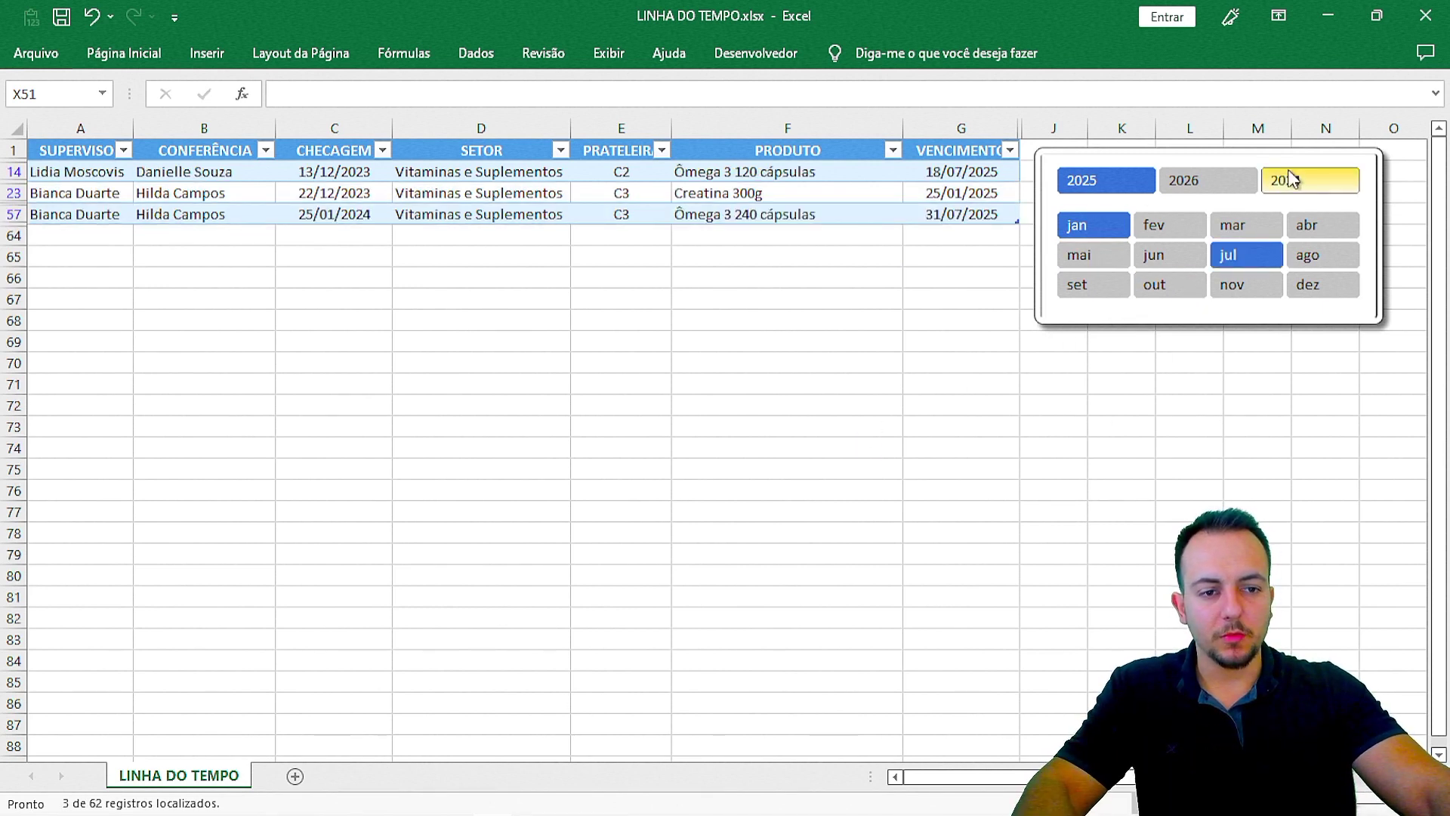
Step: Switch years between 2026, 2025 and all three, add July–December, then clear the month filter
left_click(1289, 186, "ctrl")
left_click(1116, 191)
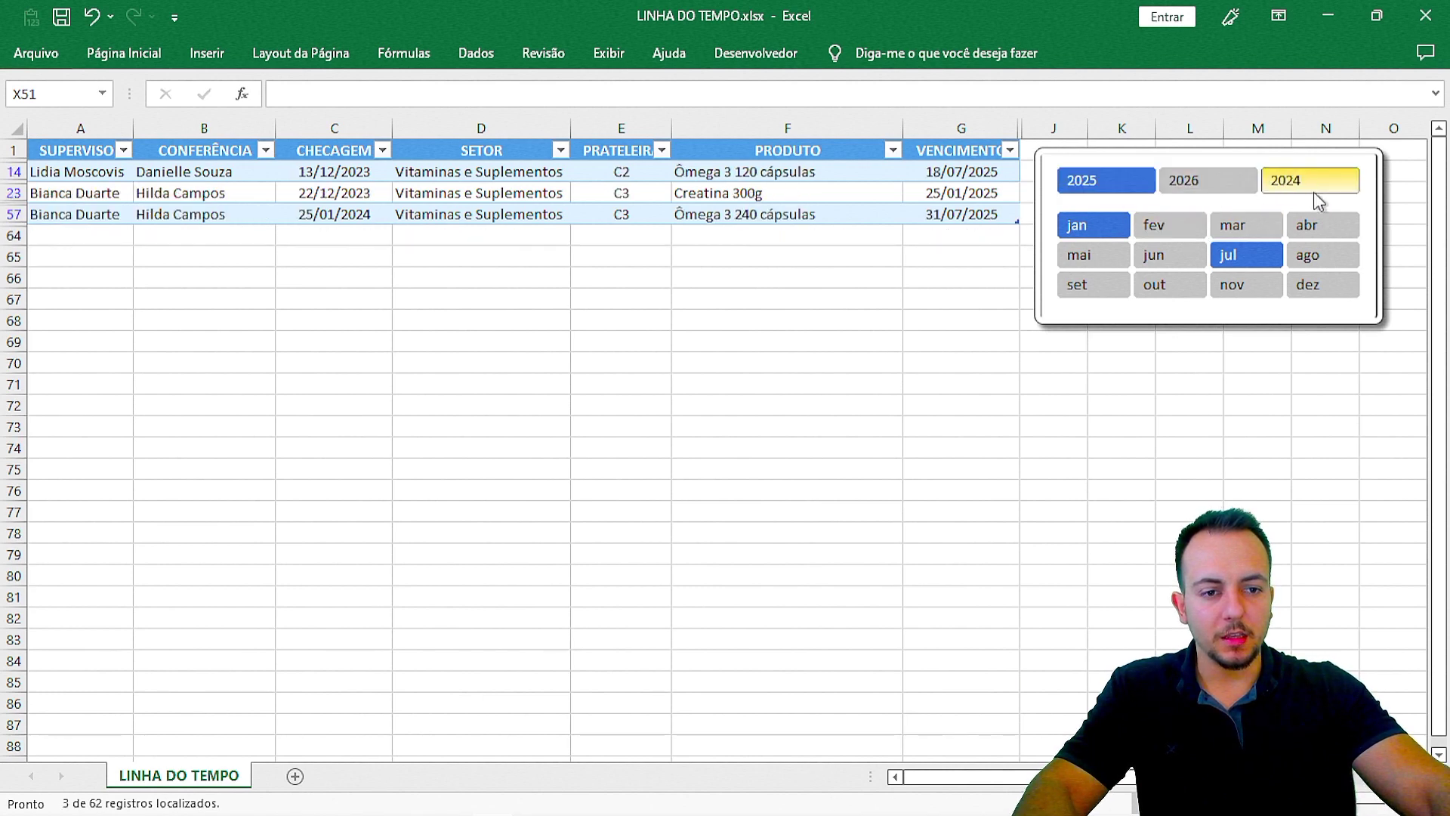
left_click(1313, 192, "shift")
left_click(1301, 292, "shift")
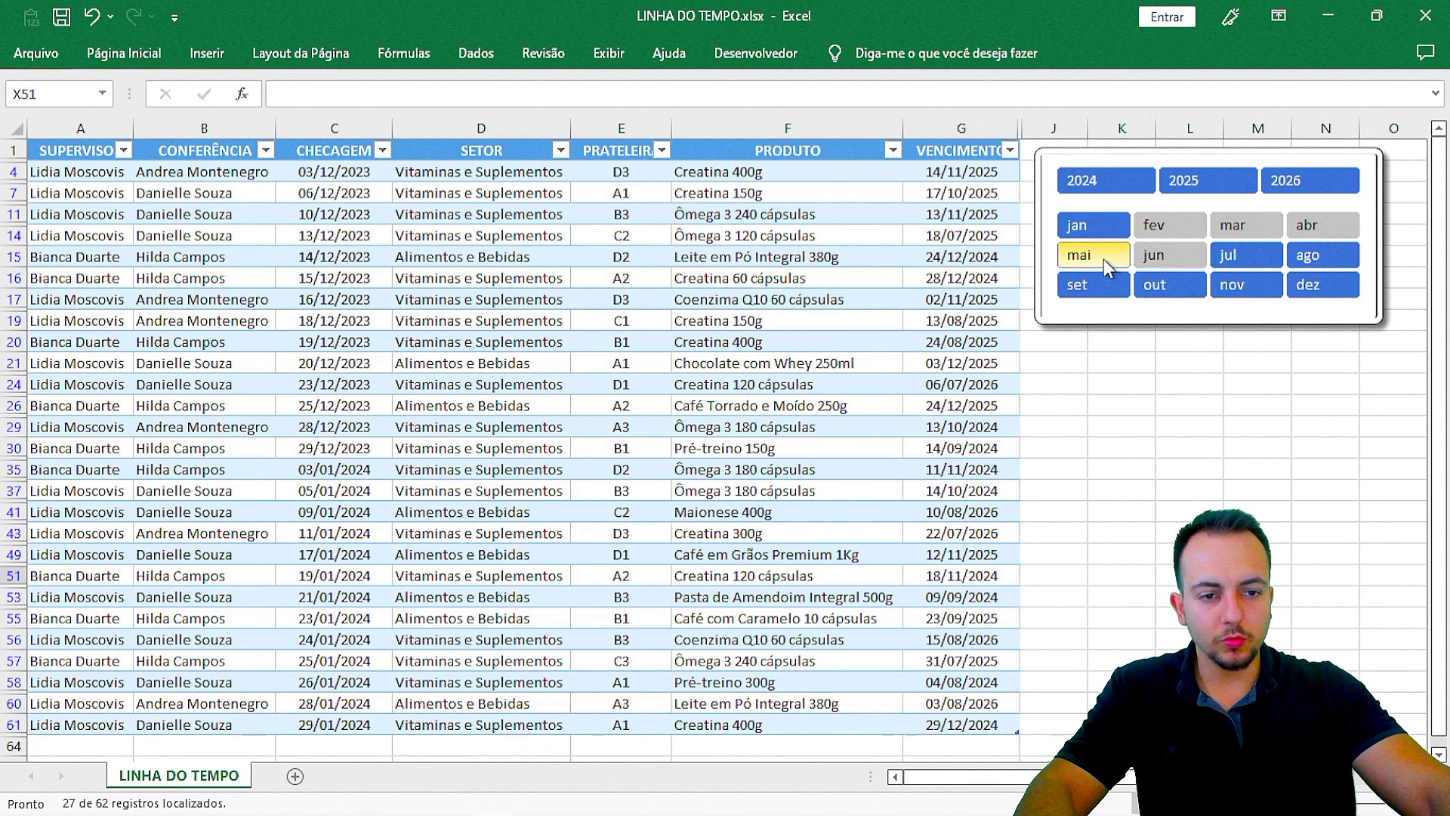
left_click(1322, 228, "ctrl")
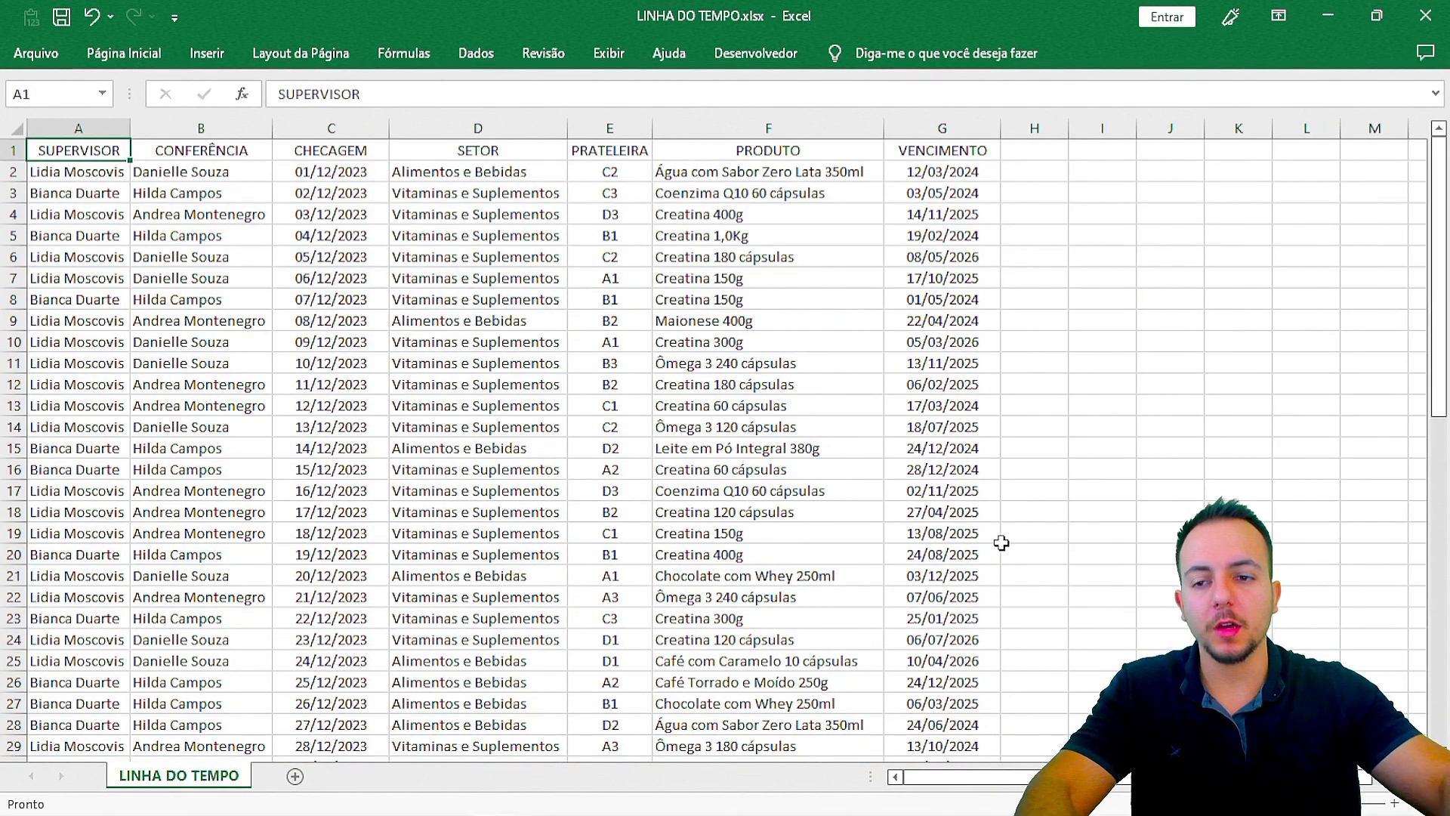
scroll(894, 475, "down", 1)
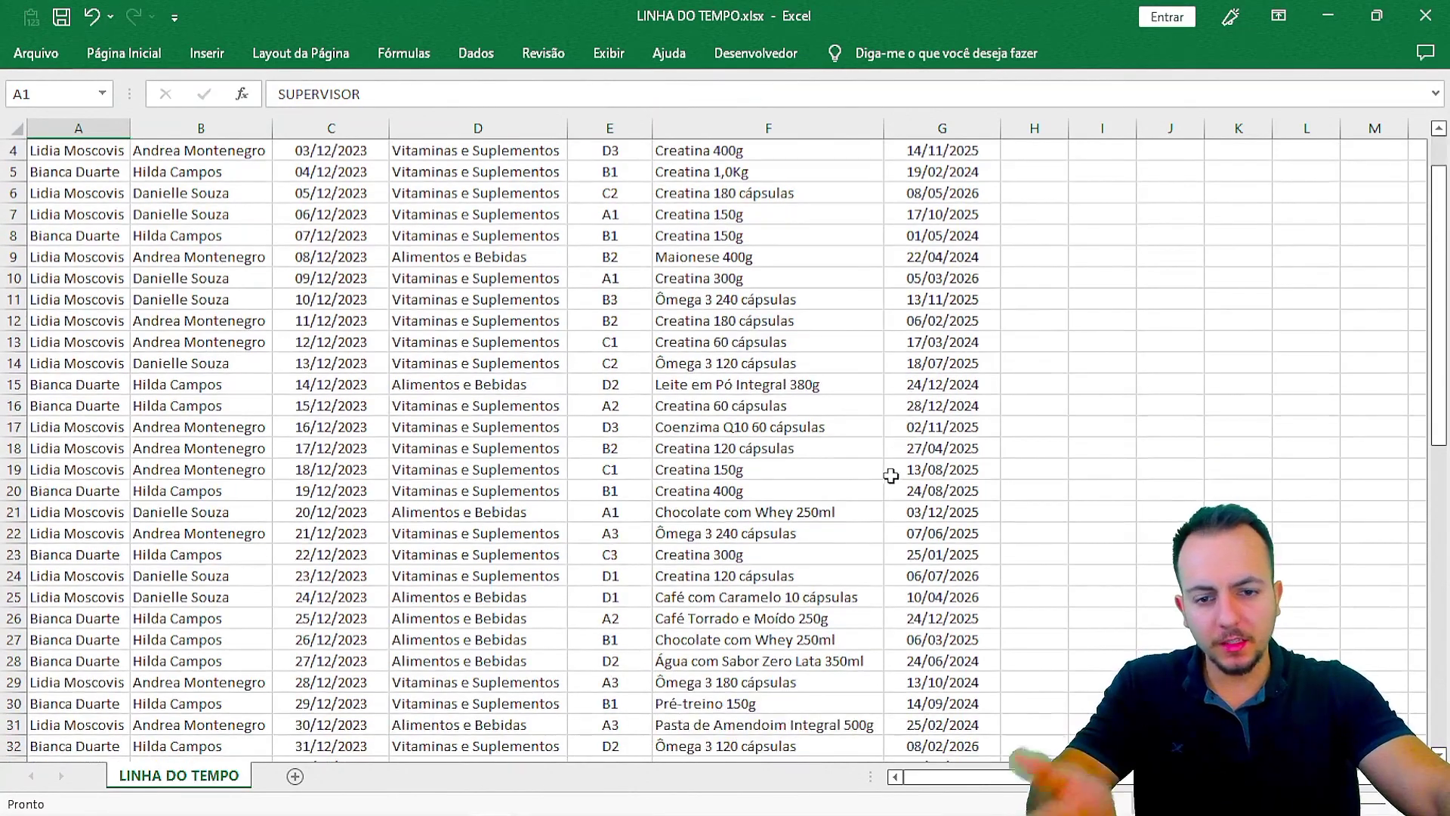
left_click_drag(1423, 226, 1402, 194)
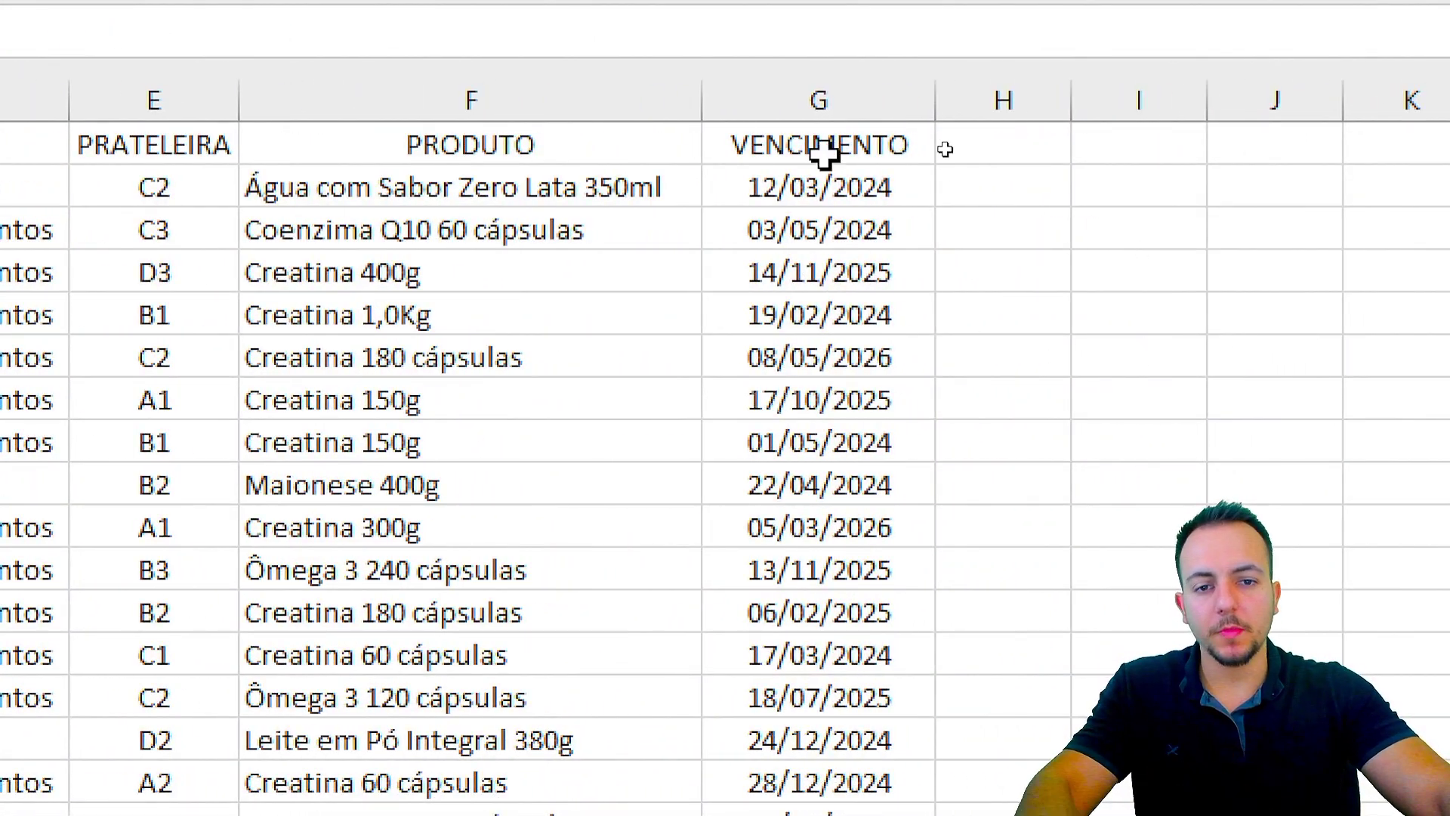
left_click(893, 106)
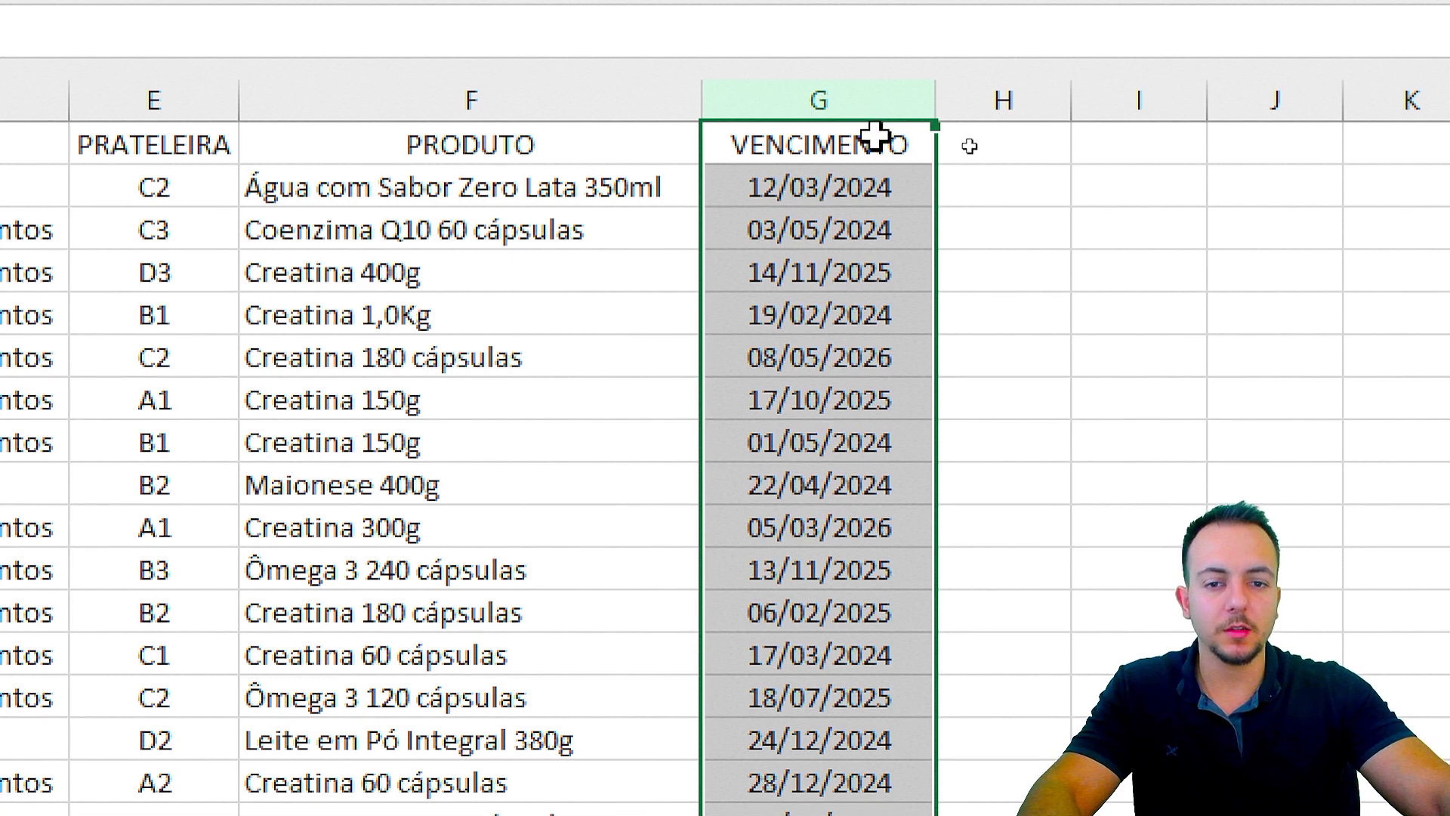
left_click_drag(869, 140, 846, 570)
left_click(856, 316)
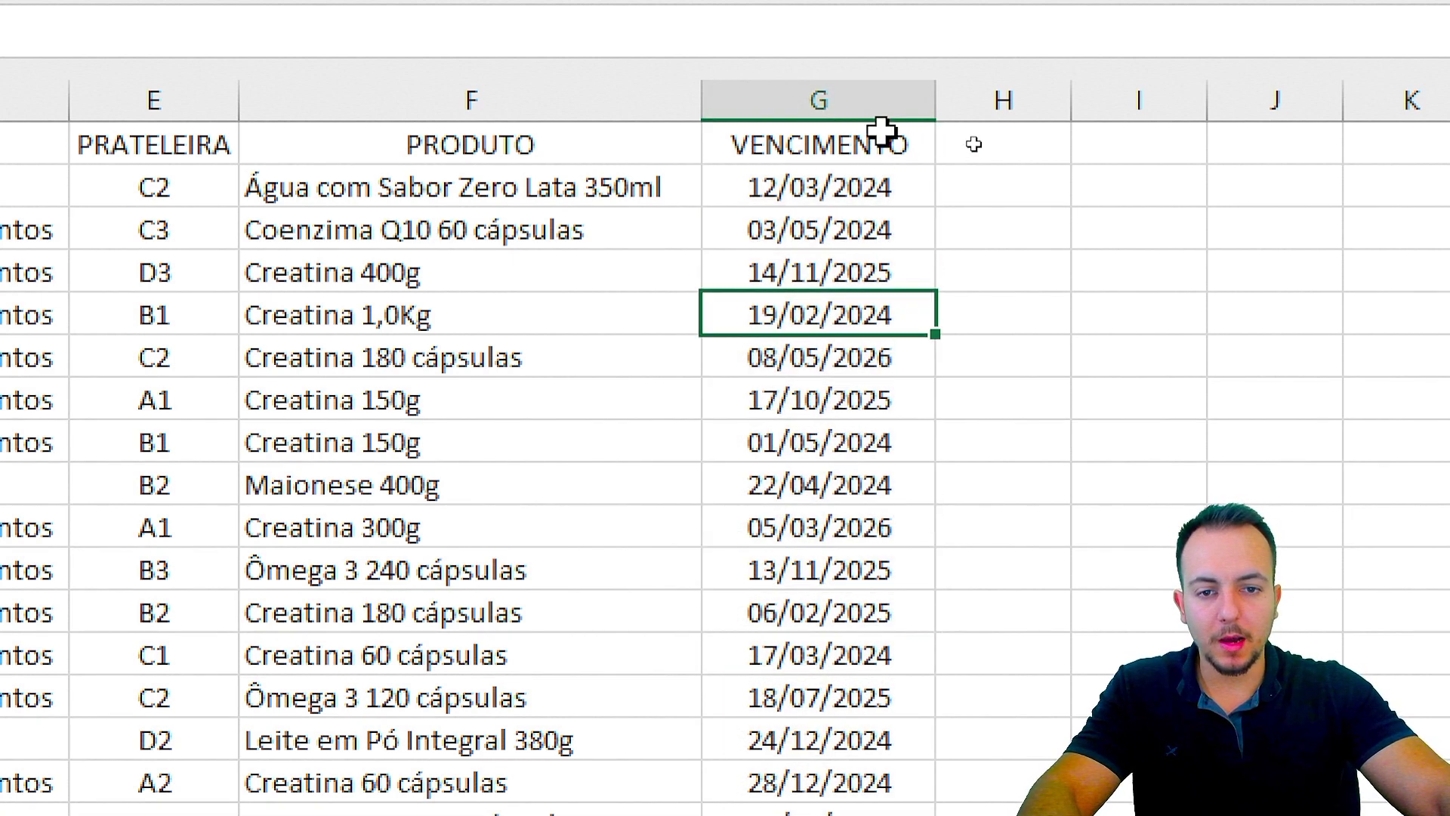
left_click_drag(881, 129, 831, 656)
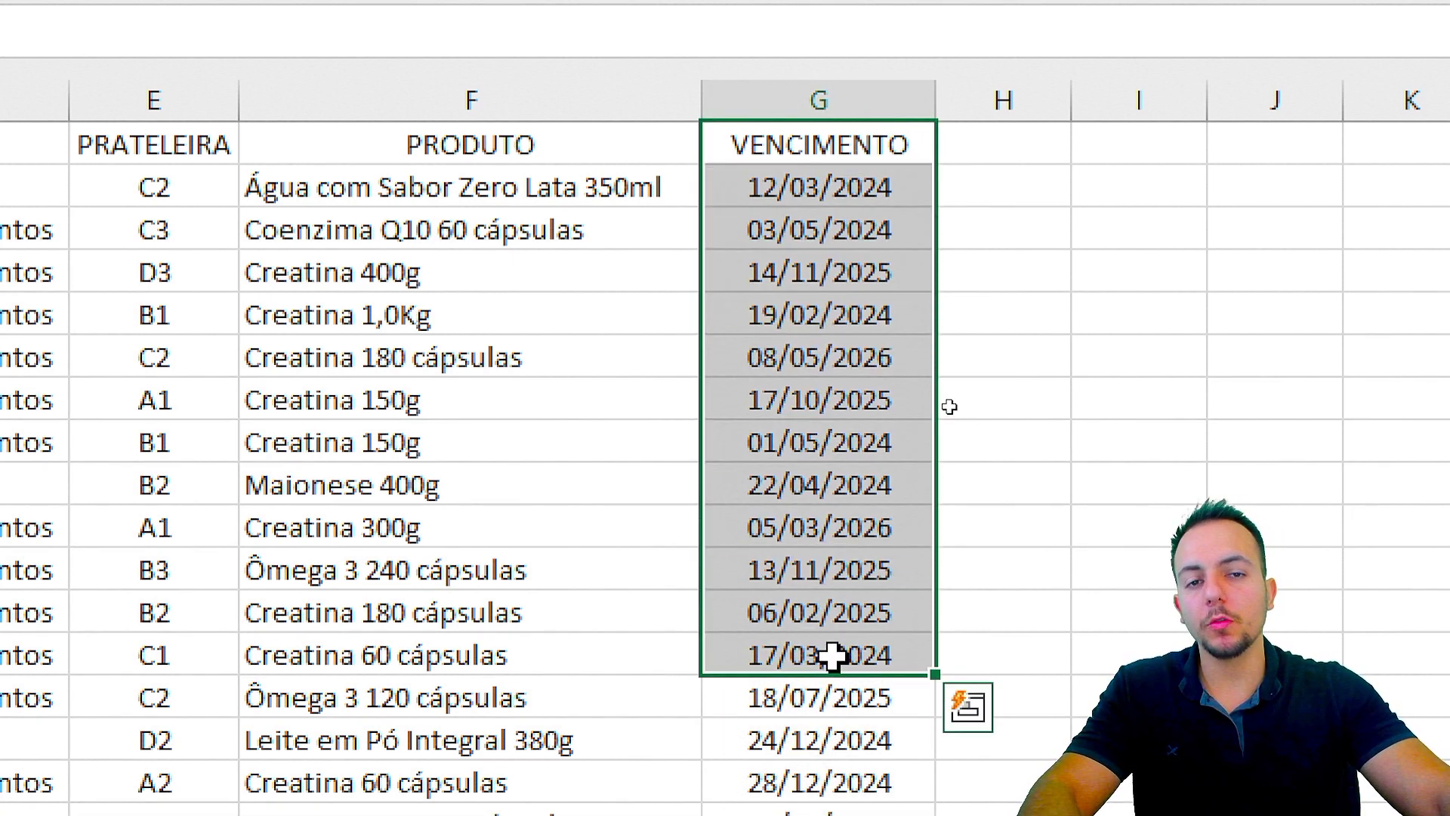
key("ctrl+q")
left_click(123, 157)
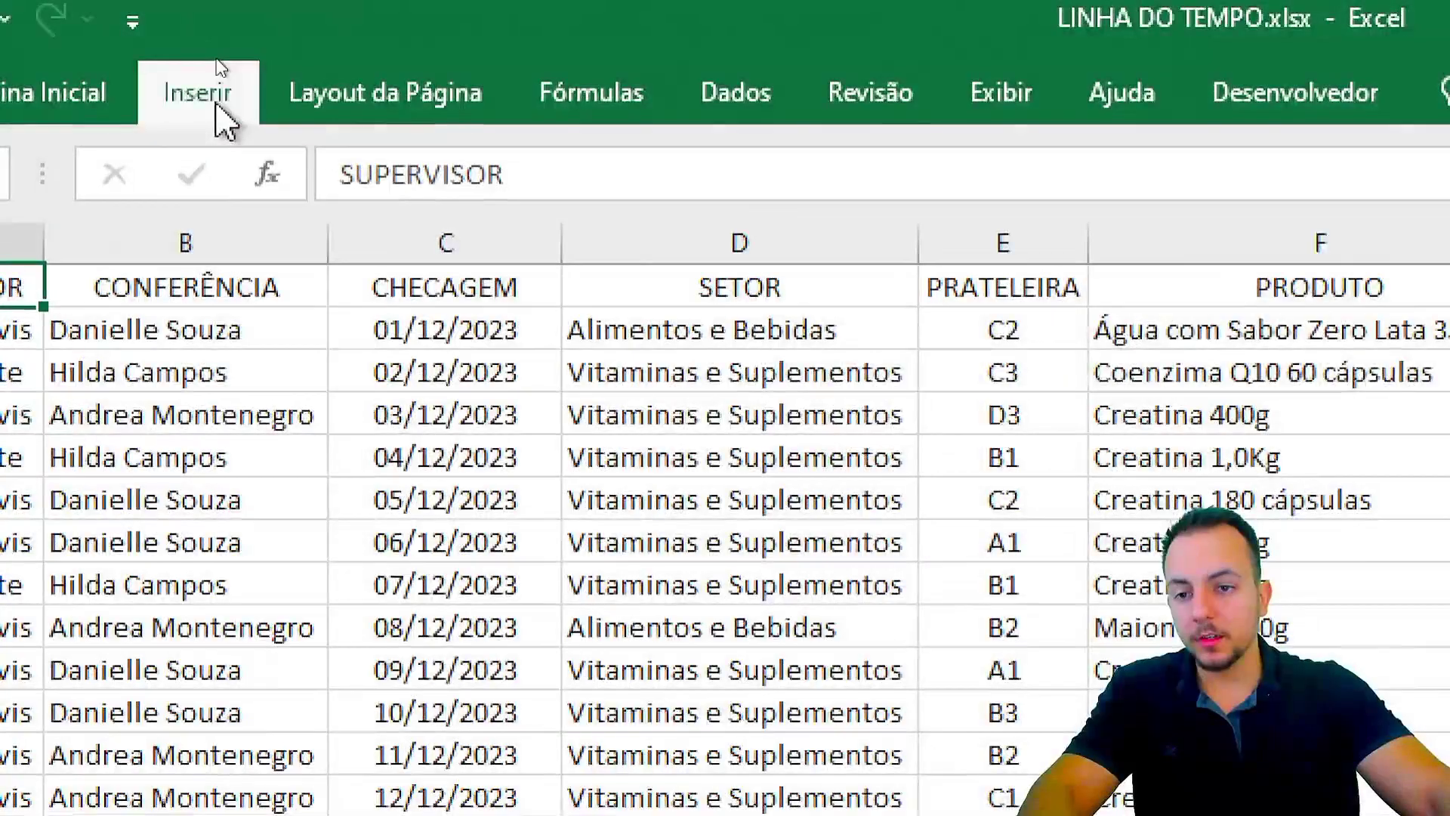
Step: Convert the range A1:G63 into a formatted table with headers
left_click(216, 106)
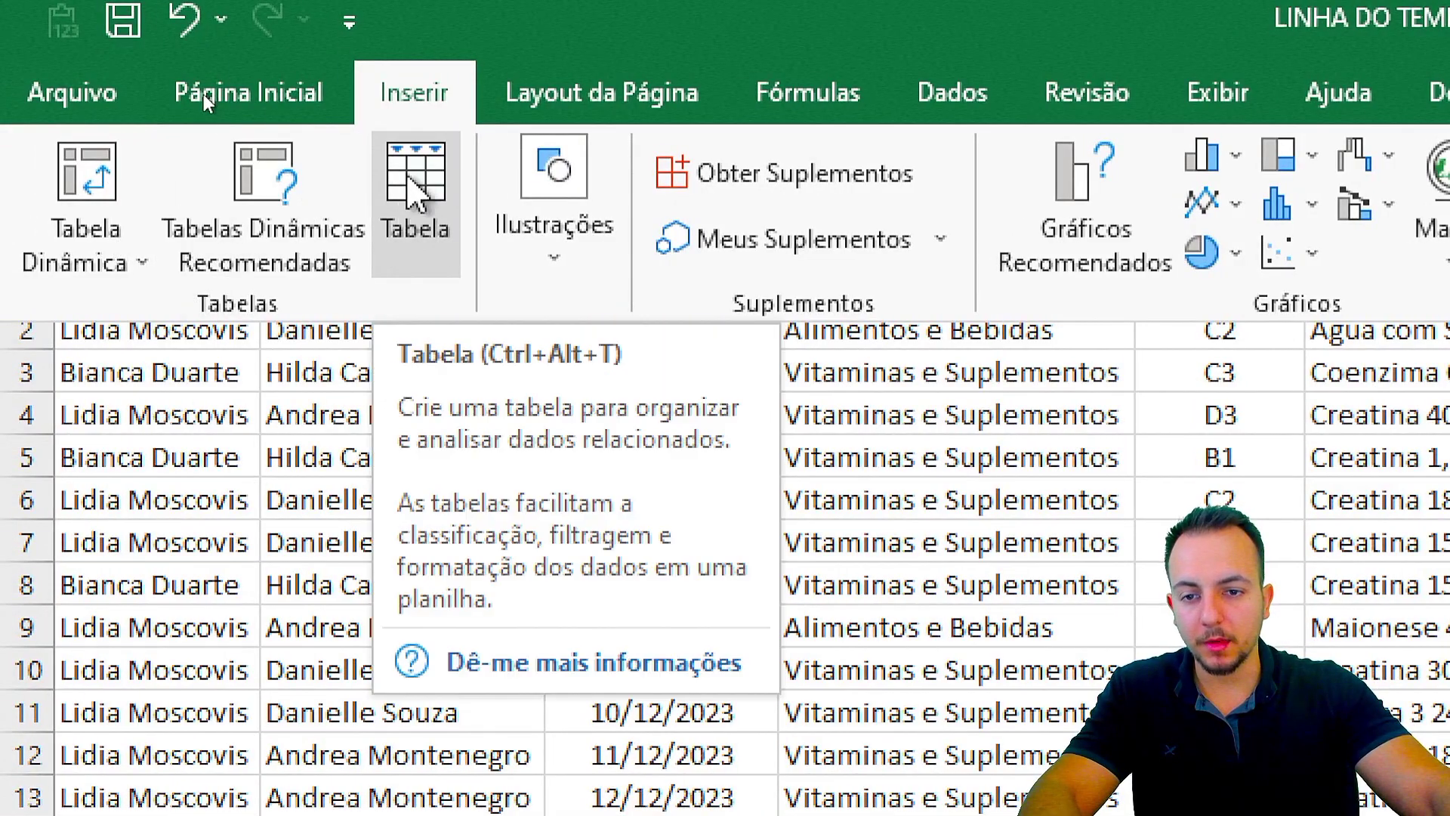
left_click(408, 215)
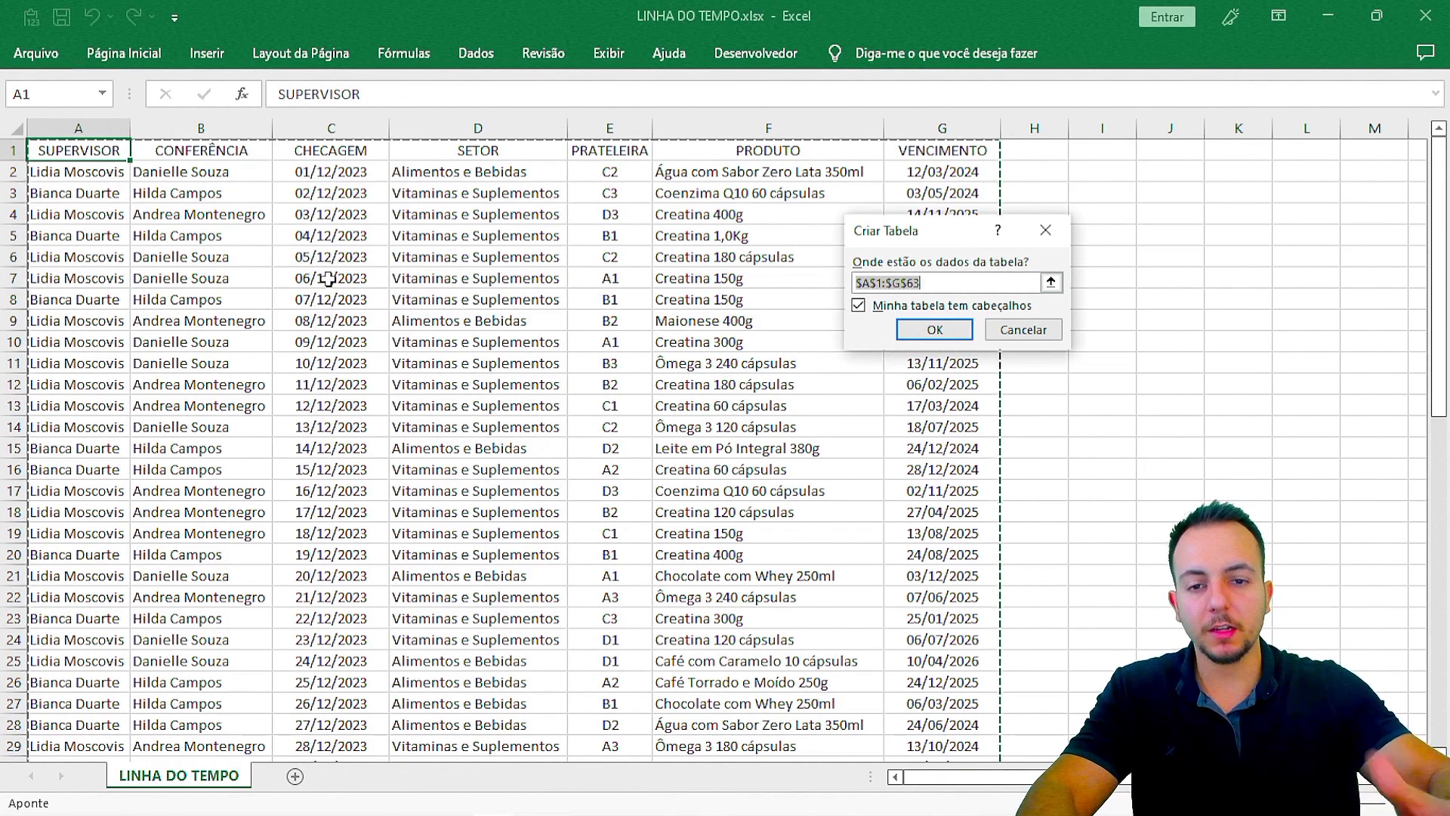
left_click_drag(880, 231, 551, 238)
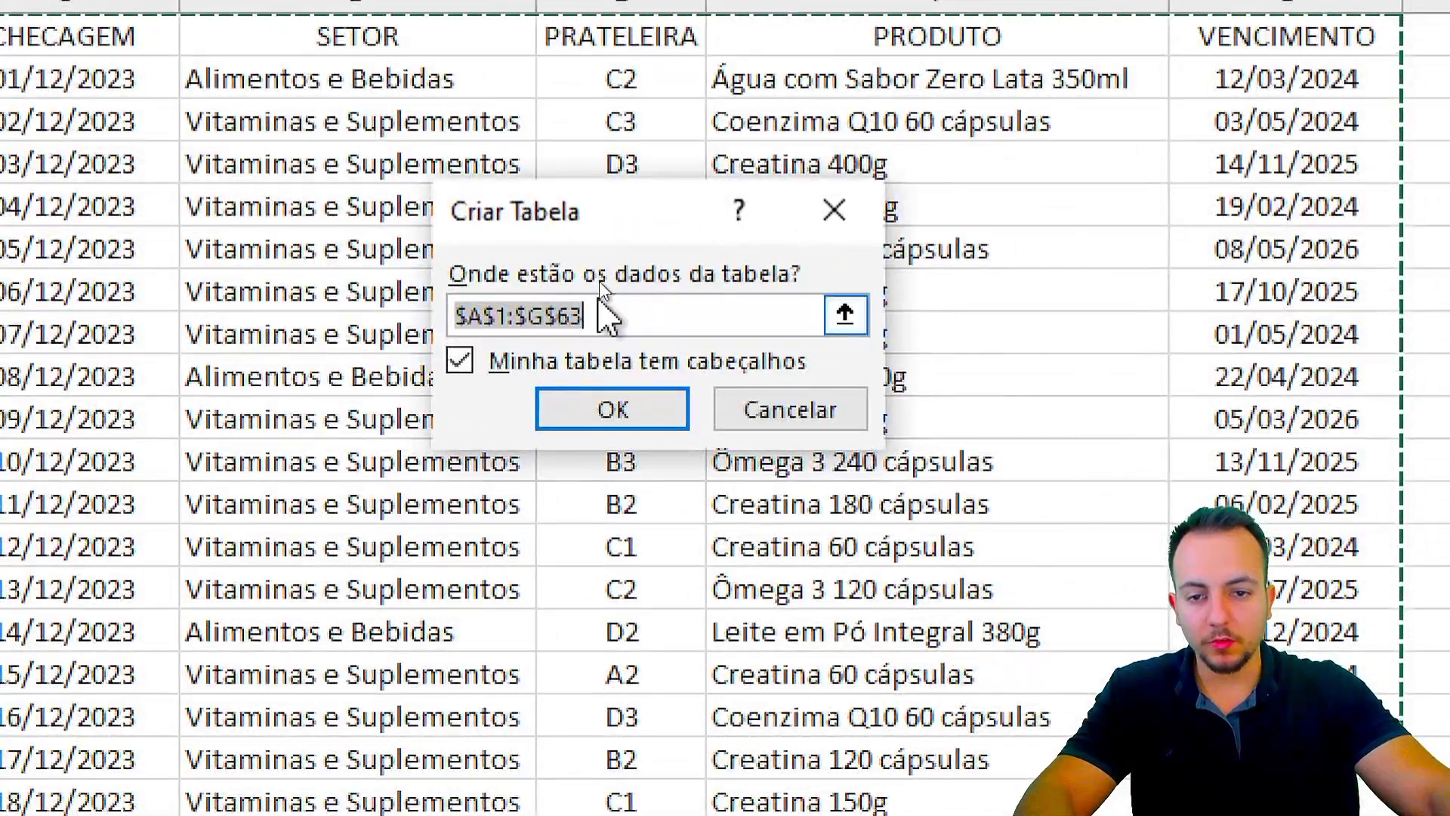
mouse_move(594, 311)
left_mouse_down()
mouse_move(490, 318)
mouse_move(459, 340)
mouse_move(612, 301)
left_mouse_up()
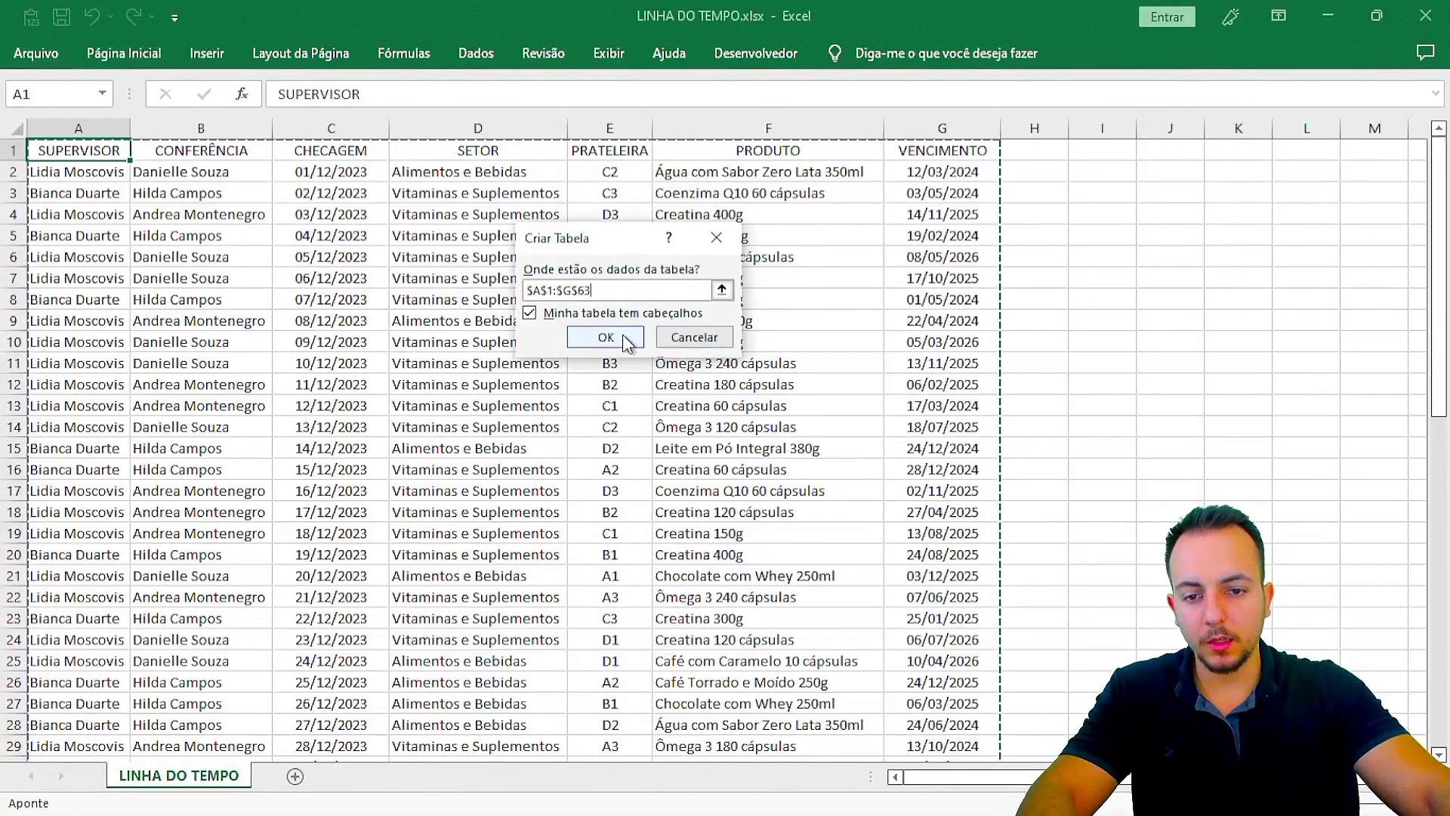
left_click(606, 337)
left_click(502, 424)
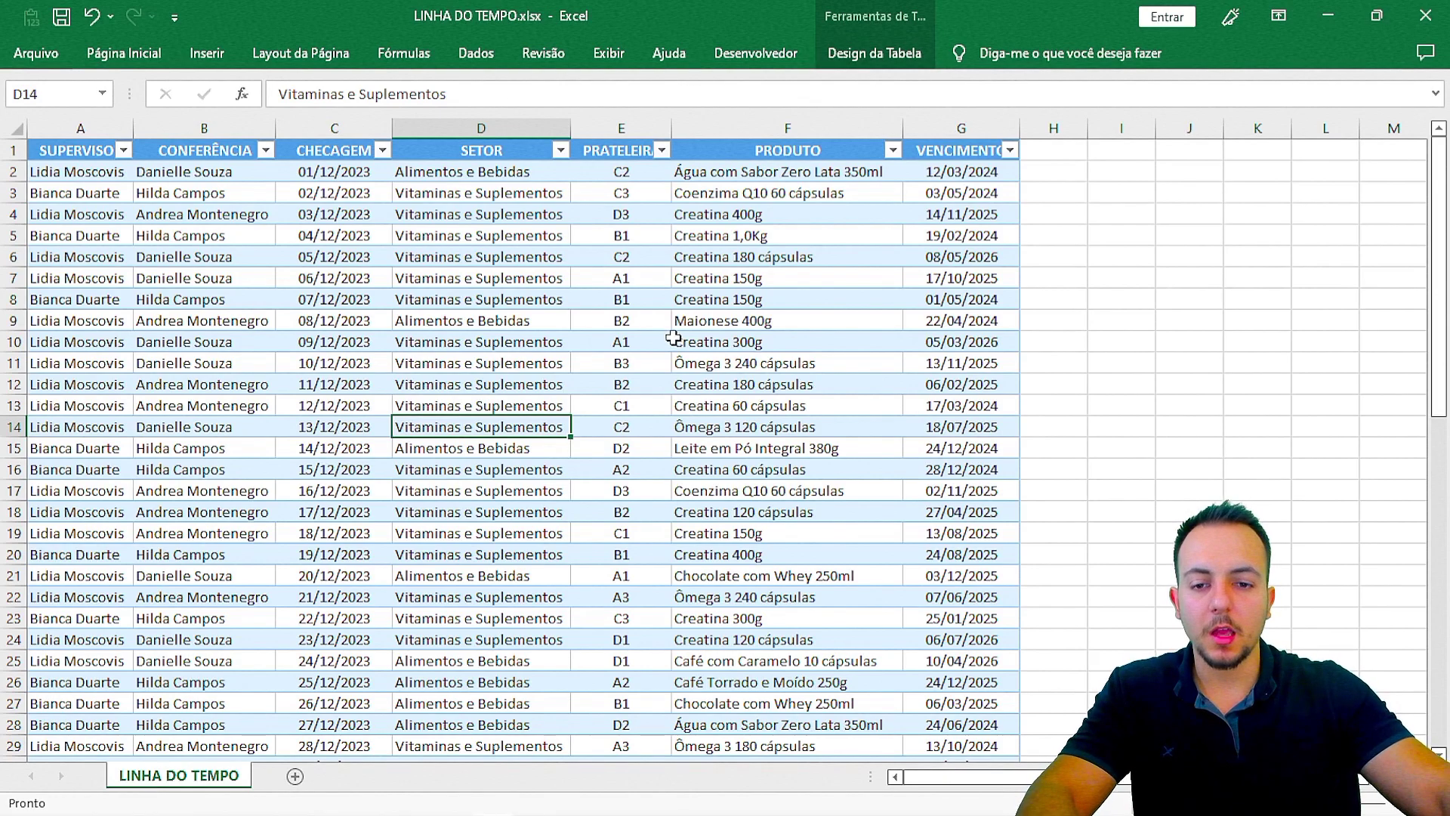
left_click(529, 341)
left_click(698, 299)
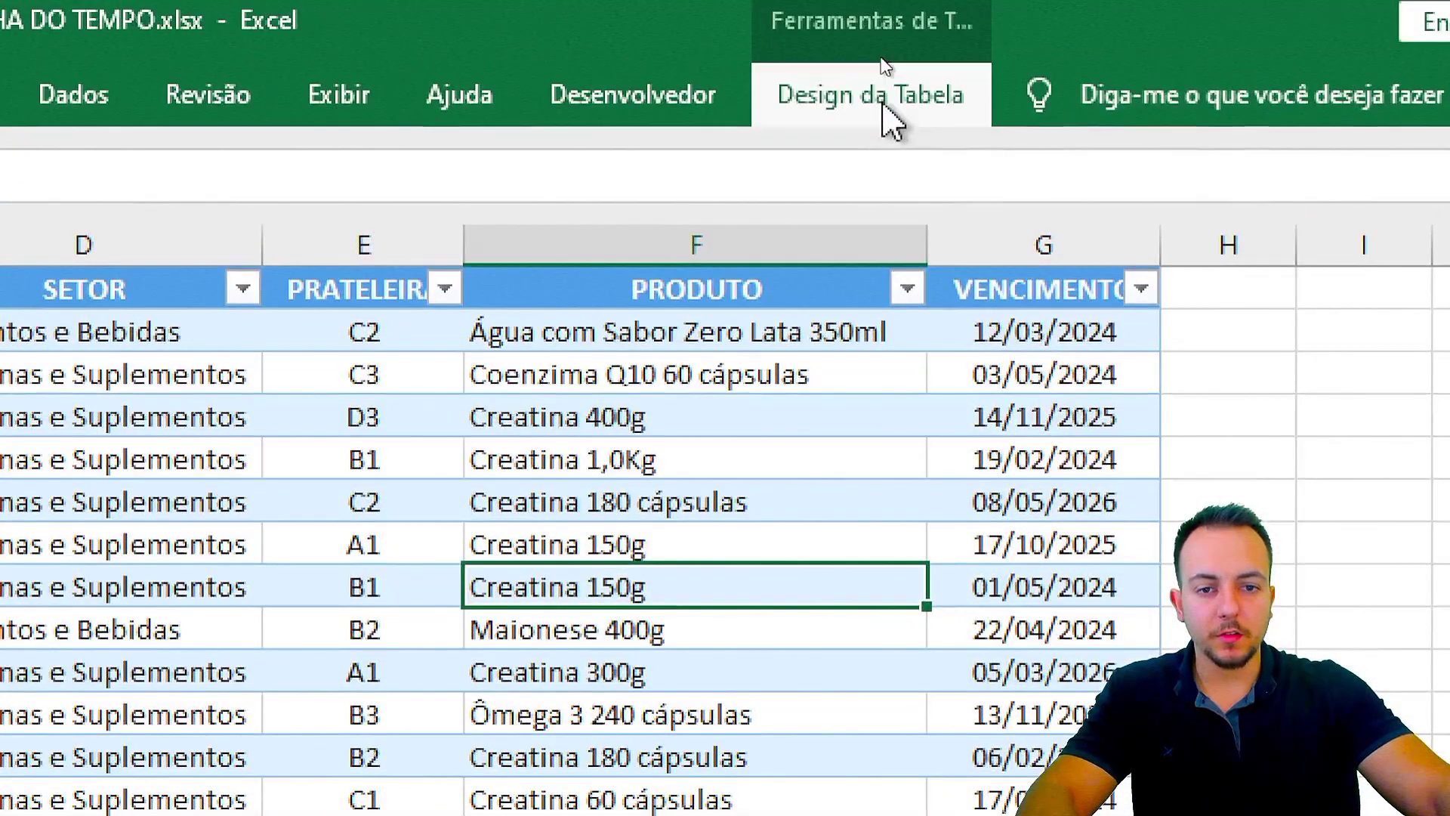
left_click(879, 57)
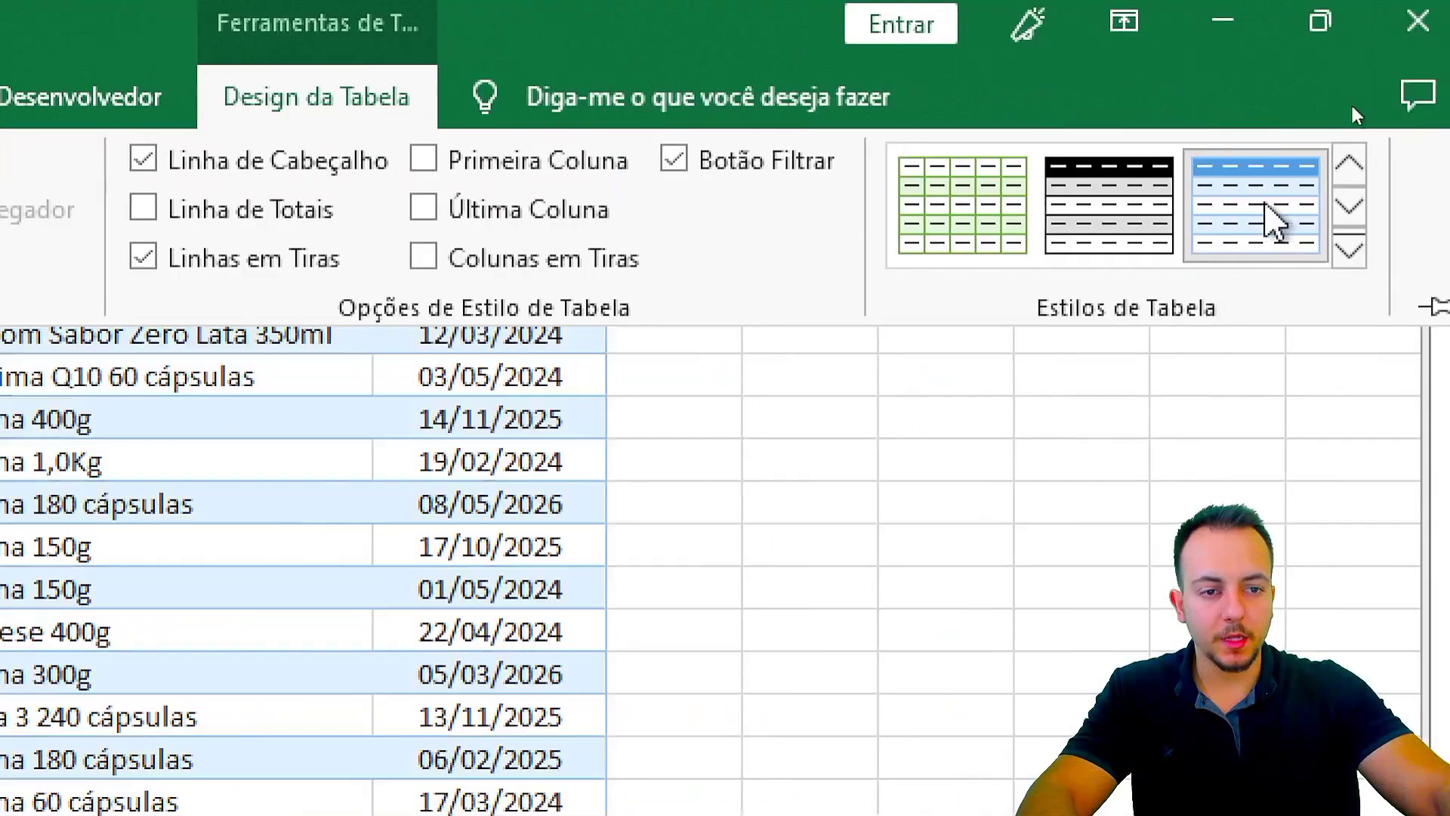
left_click(1350, 251)
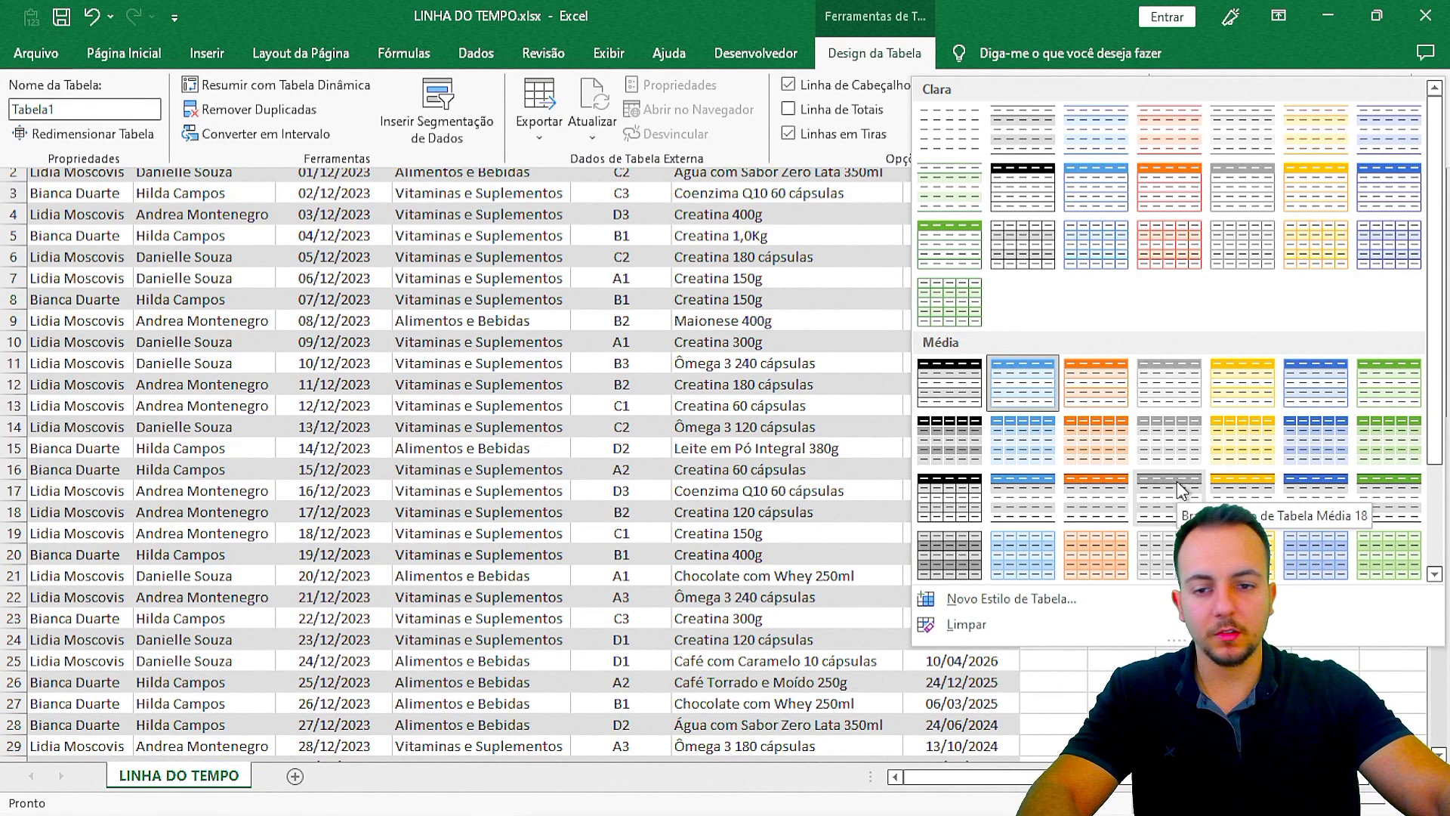
left_click(499, 402)
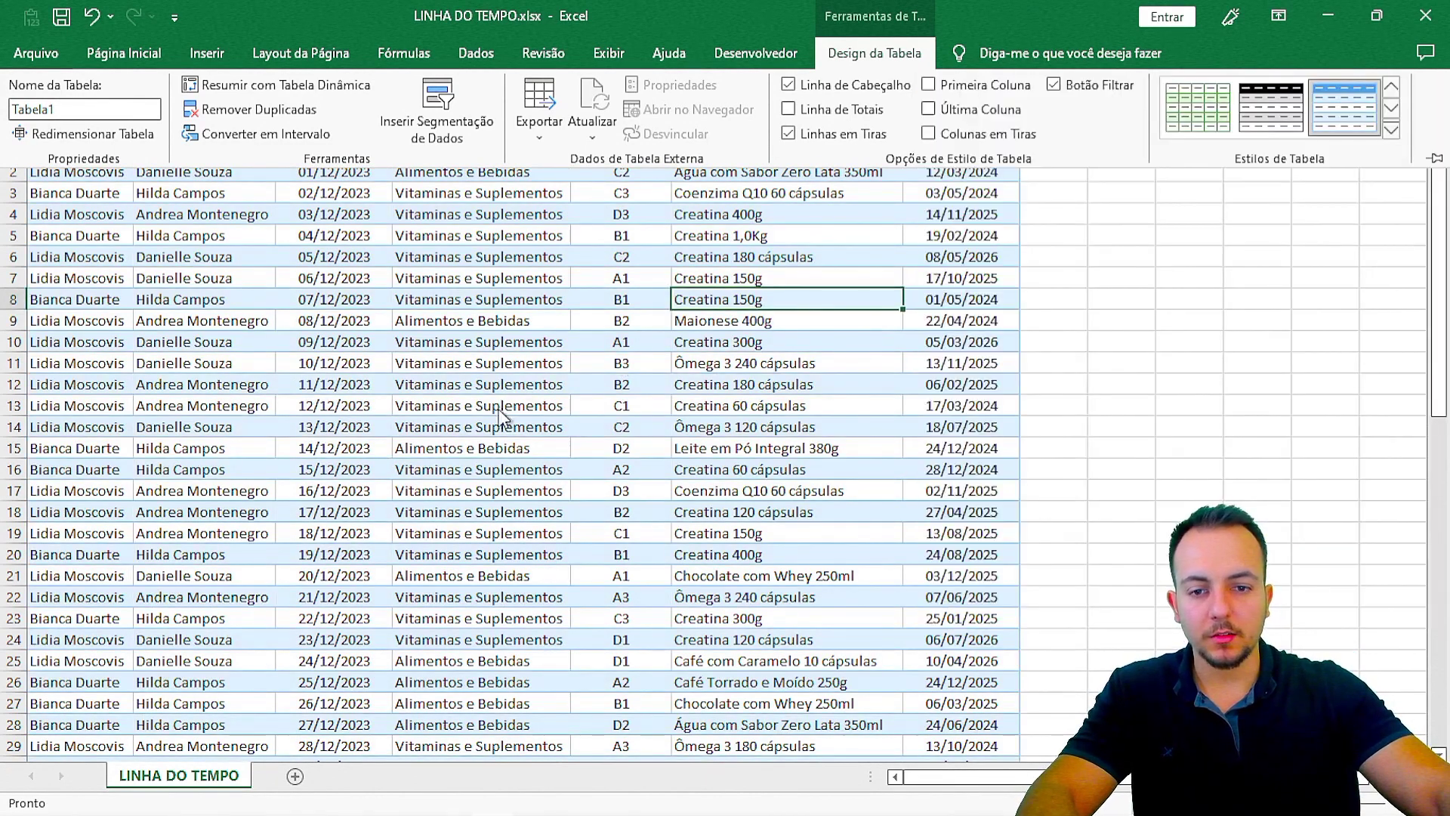
left_click(678, 467)
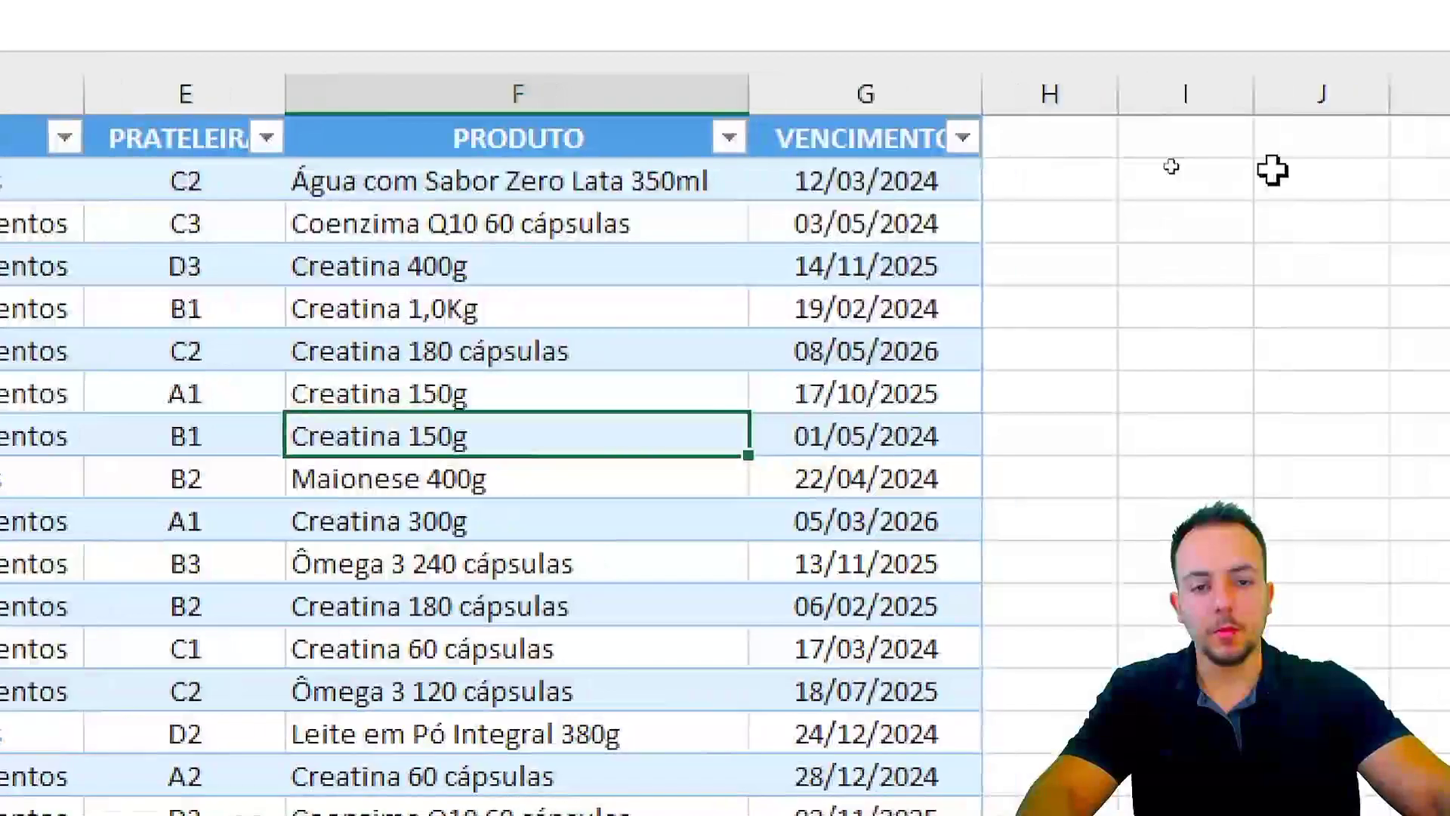
left_click(916, 95)
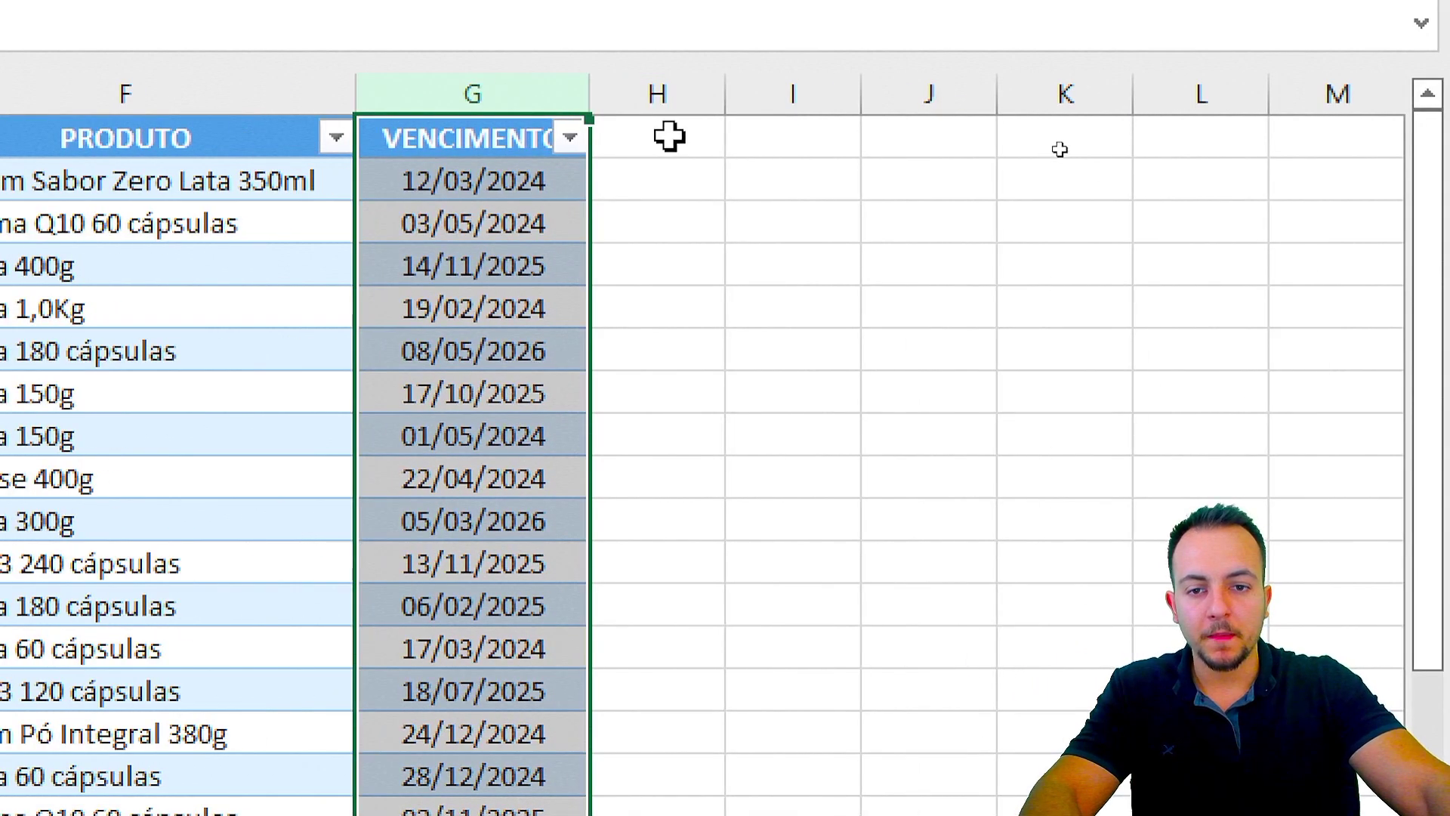
Step: Add column headers MÊS in H1 and ANO in I1 to extend the table
left_click(862, 145)
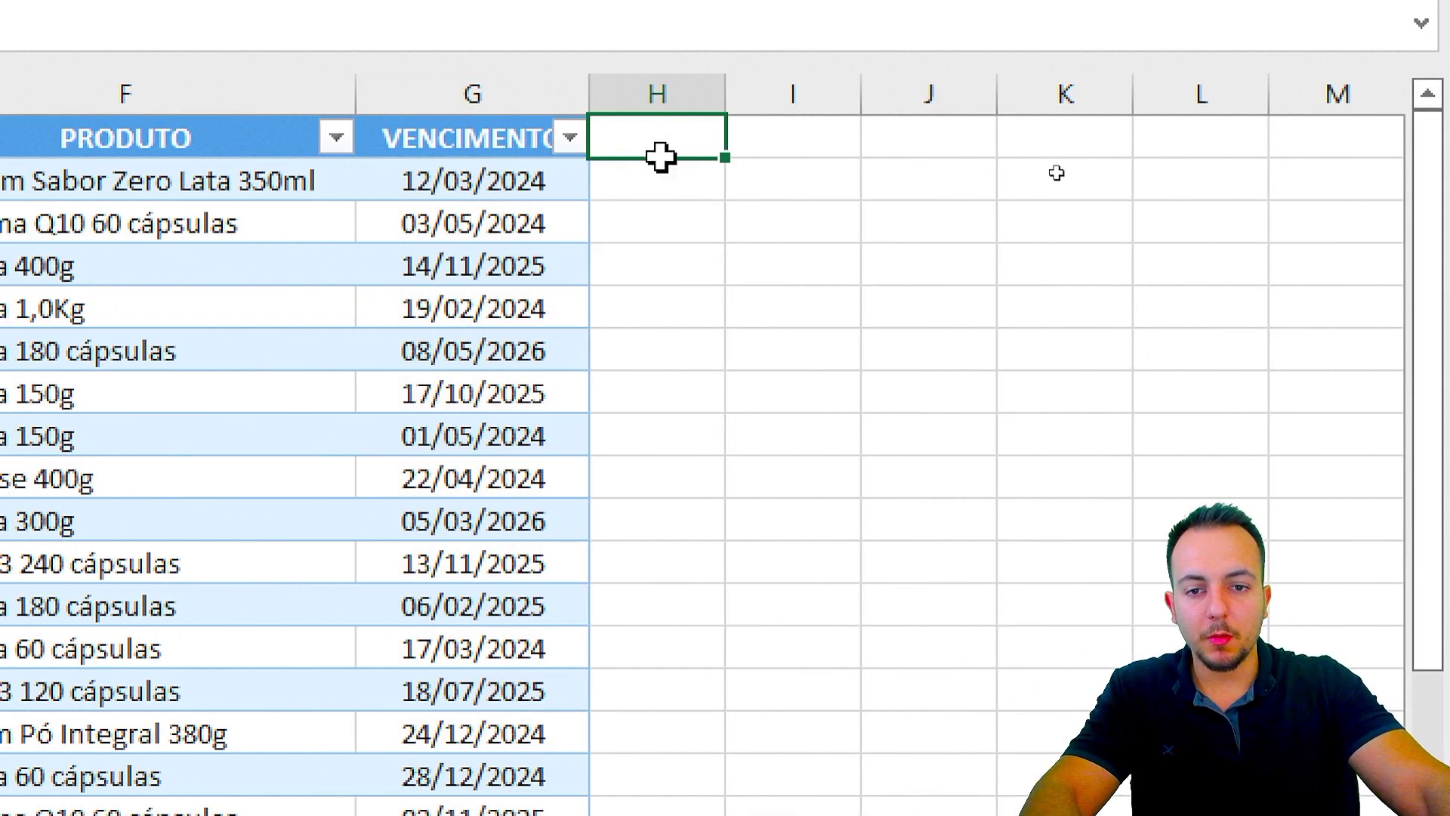
type("MÊS")
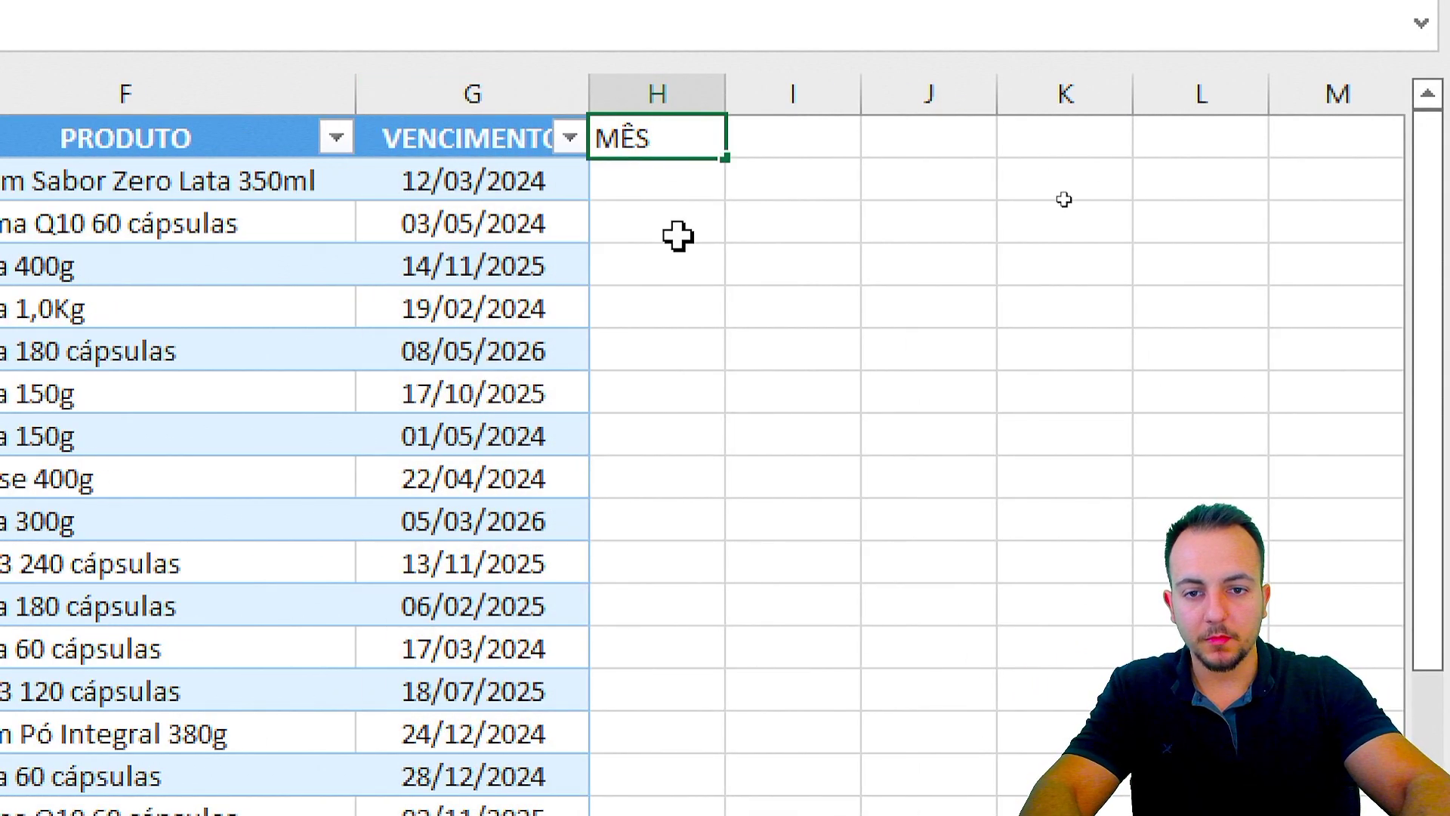
key("Return")
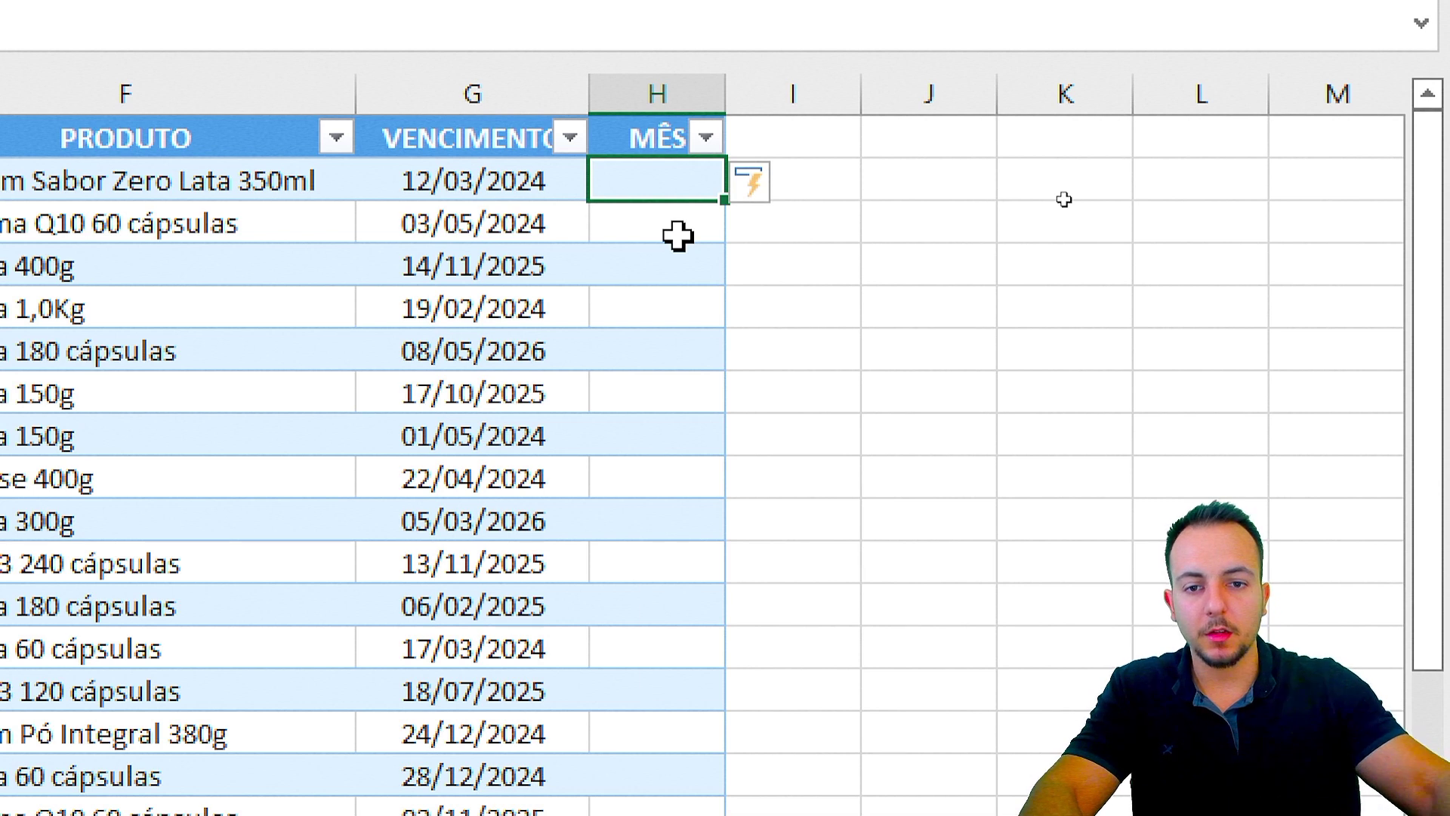
left_click(755, 131)
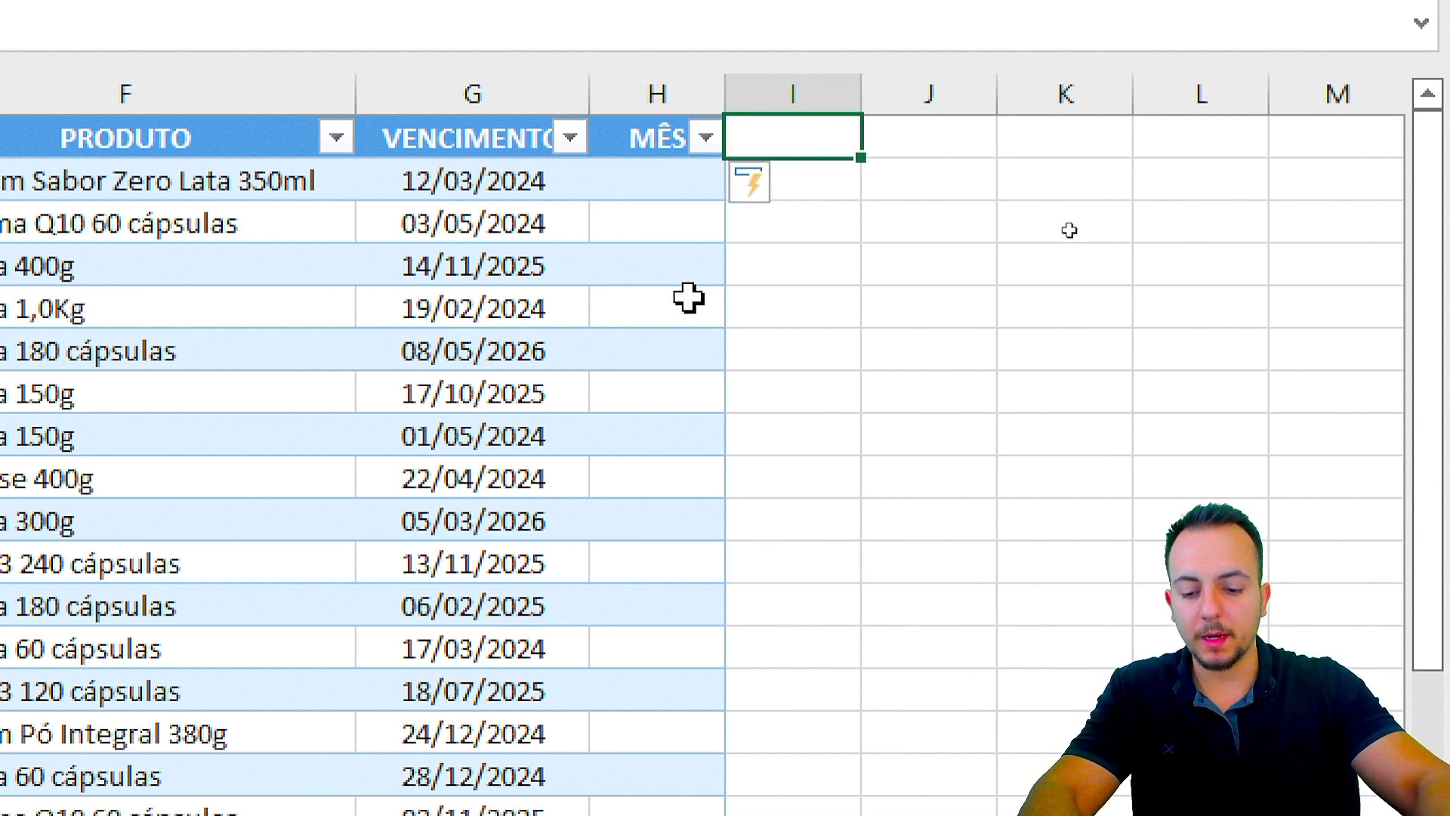
type("ANO")
key("Return")
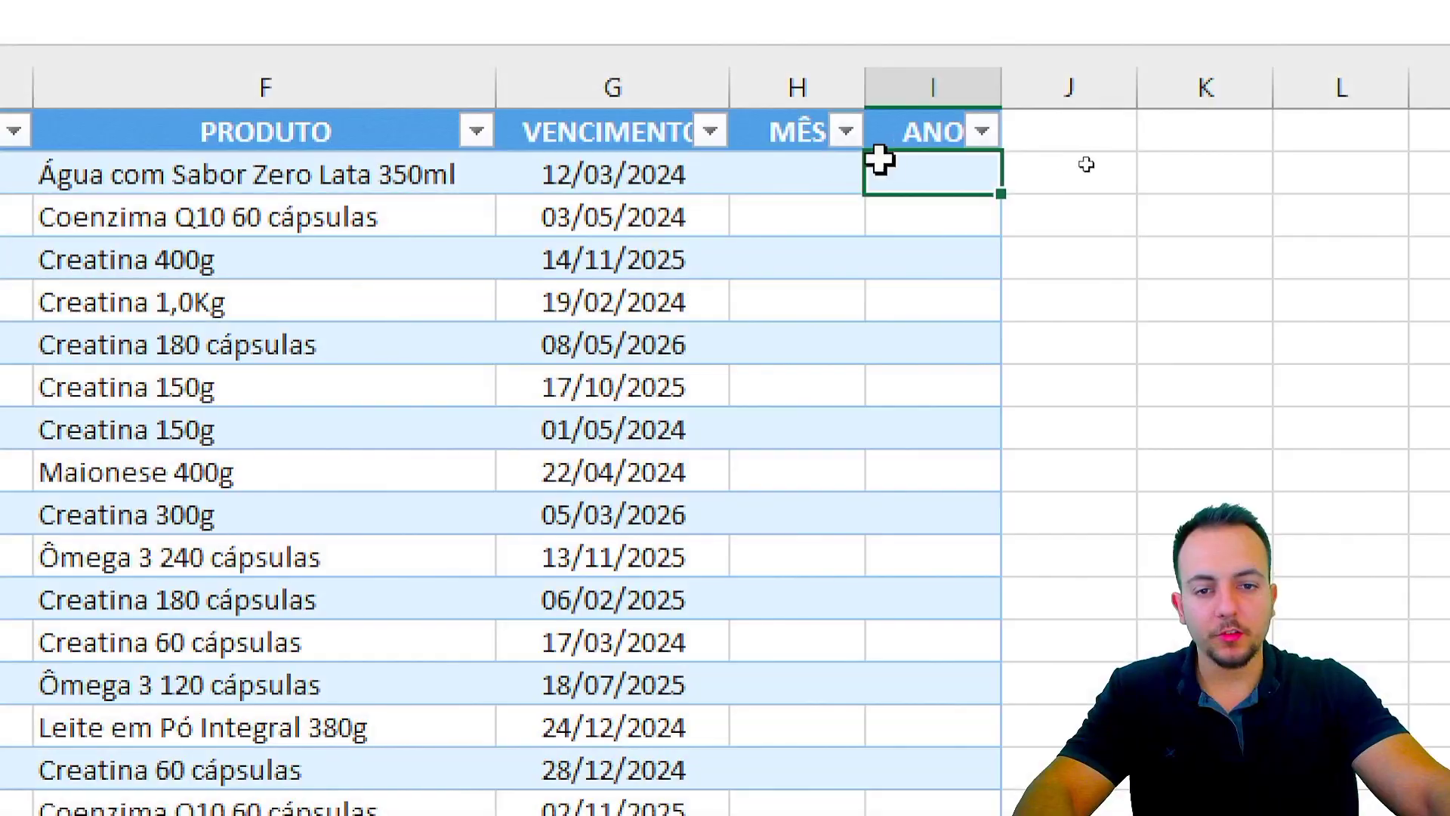
left_click(669, 175)
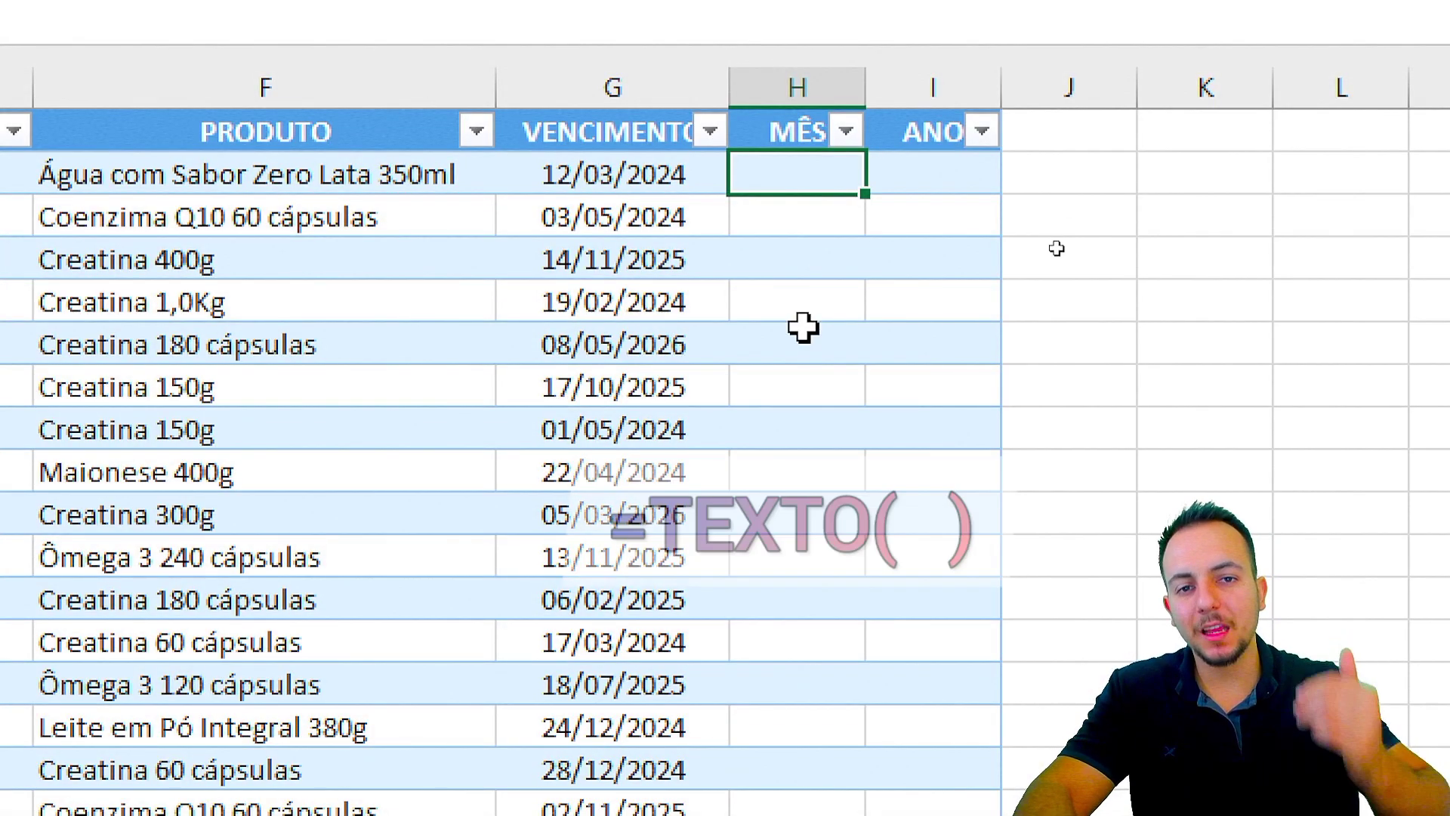
type("=TEXTP")
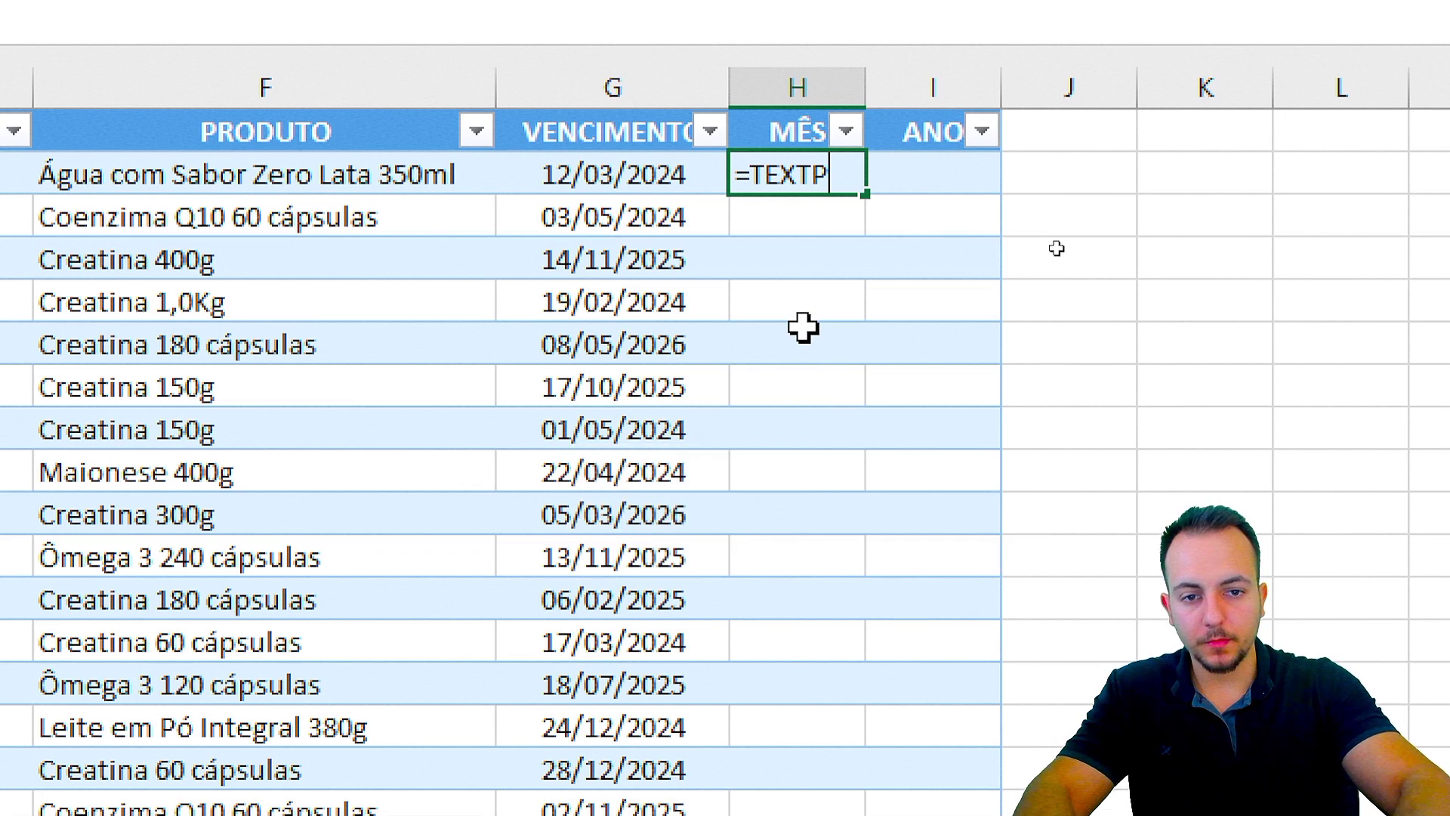
key("BackSpace")
type("O")
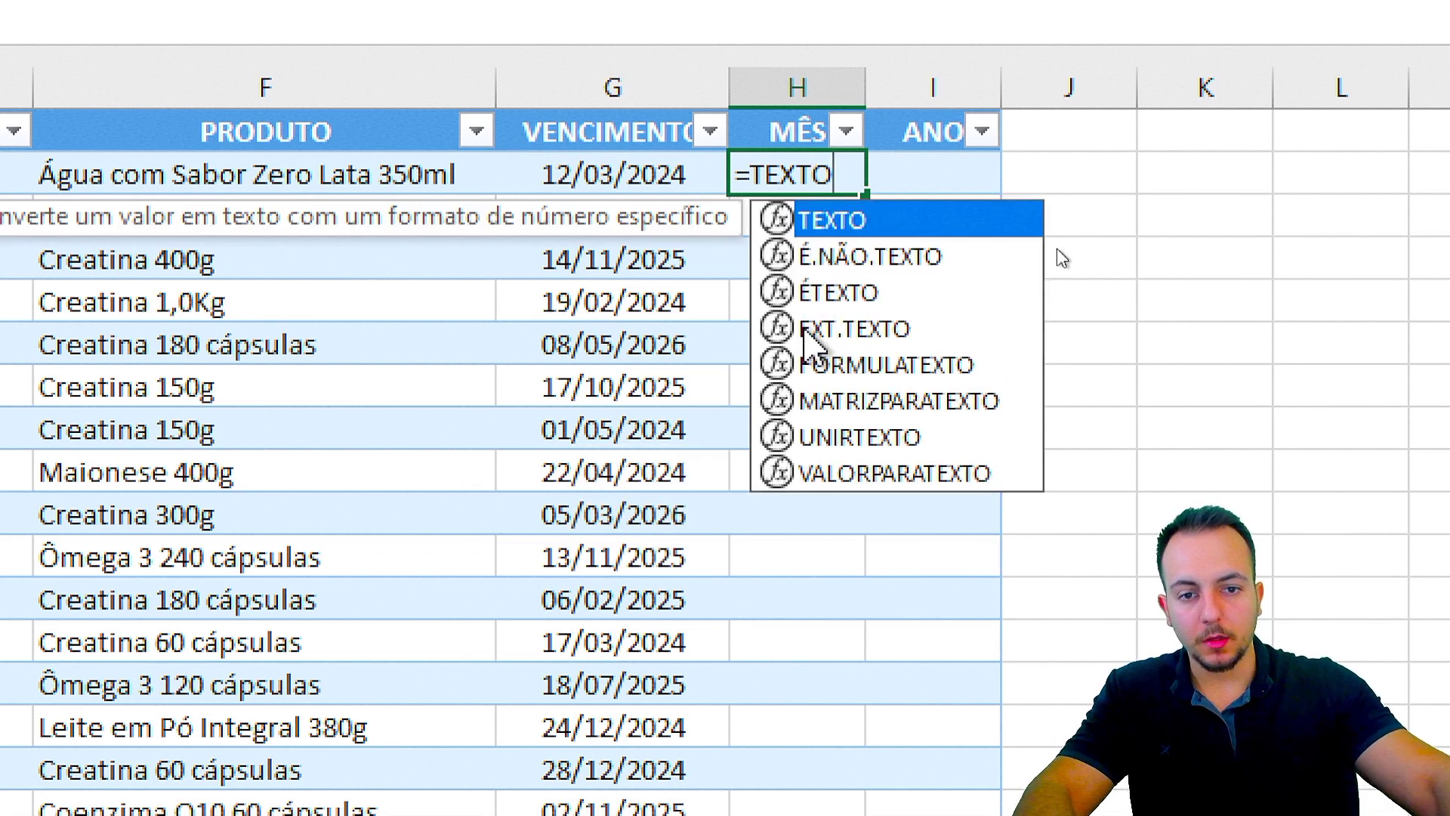
double_click(835, 223)
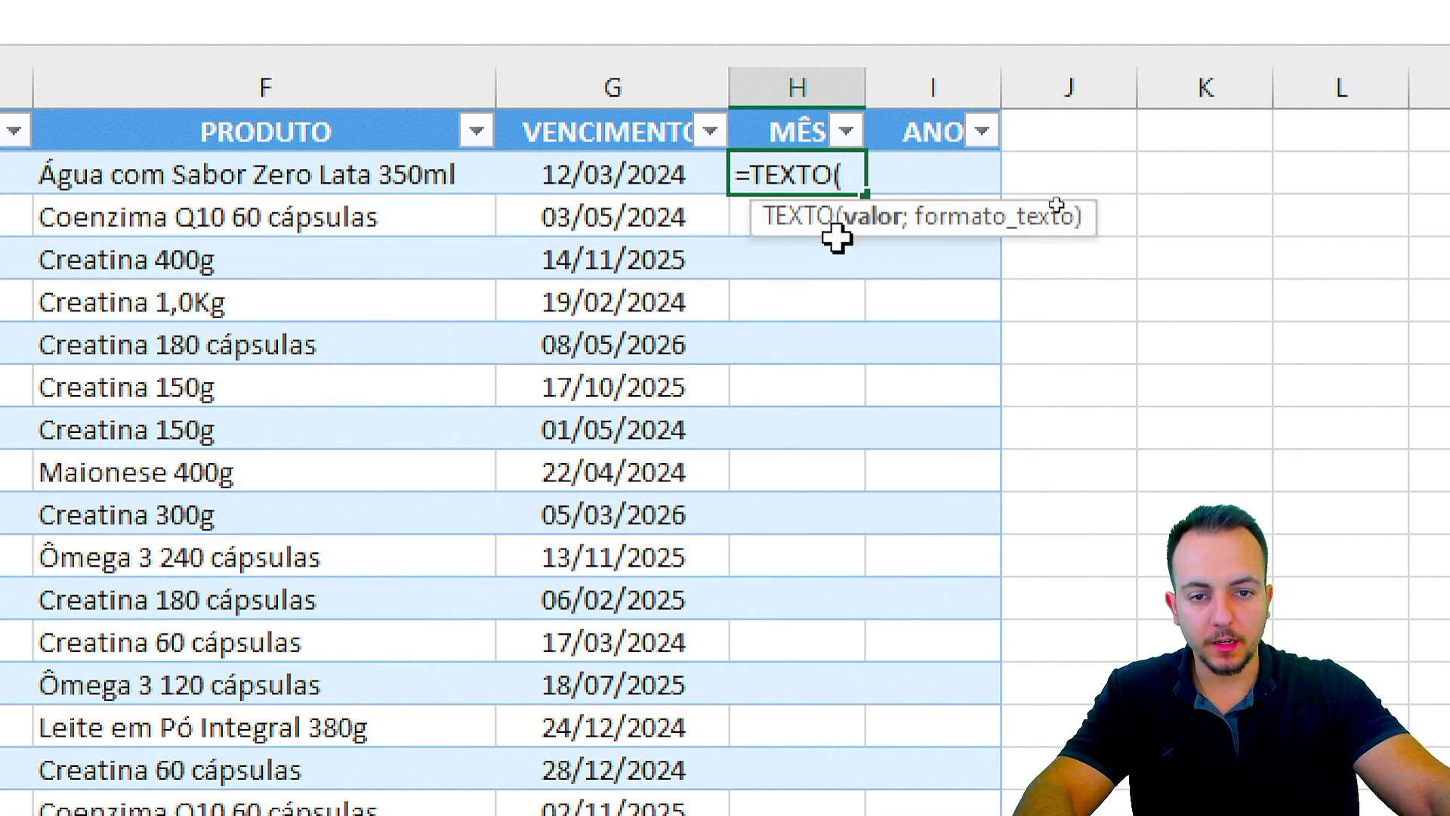
left_click(624, 175)
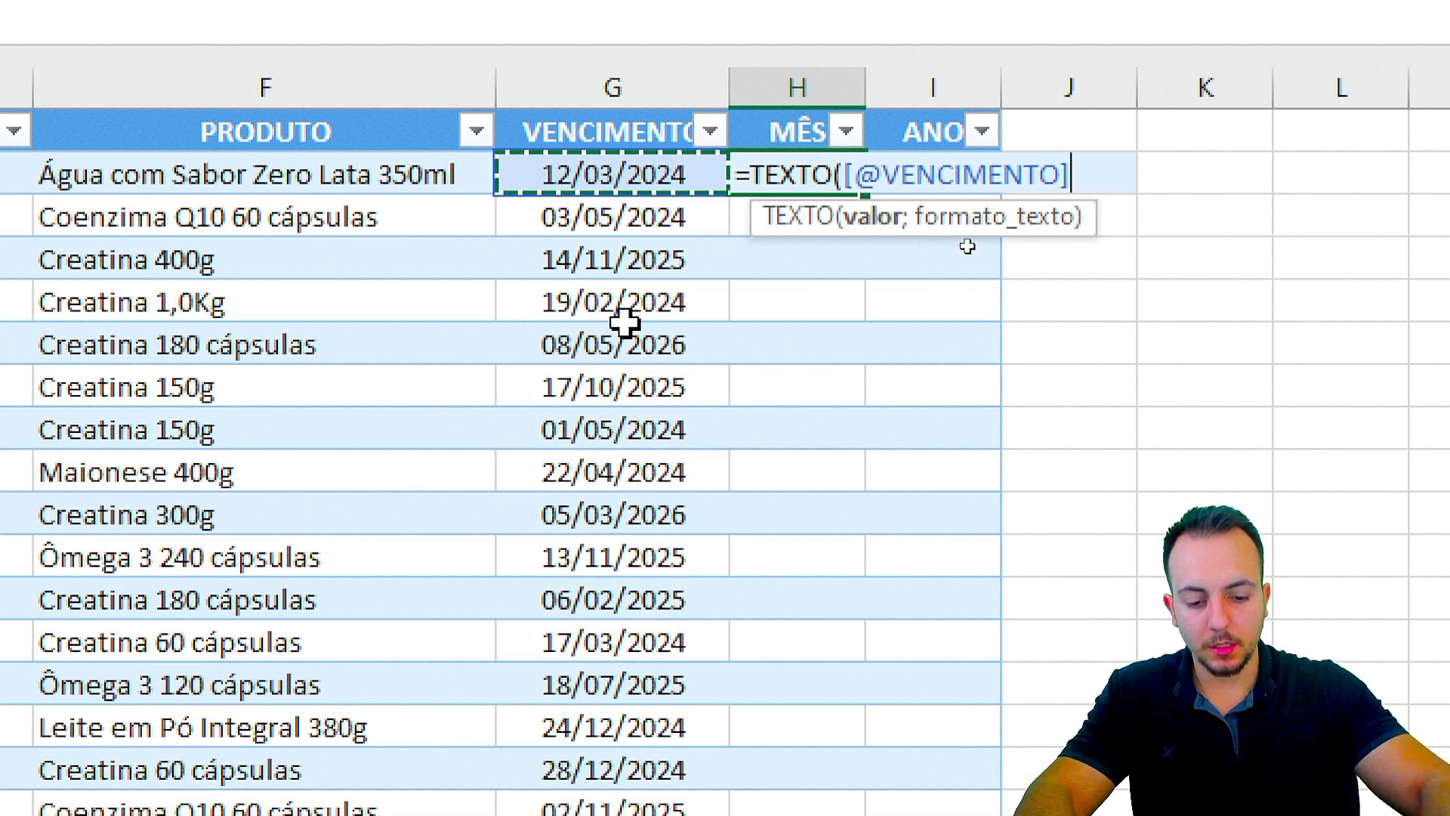
type(";")
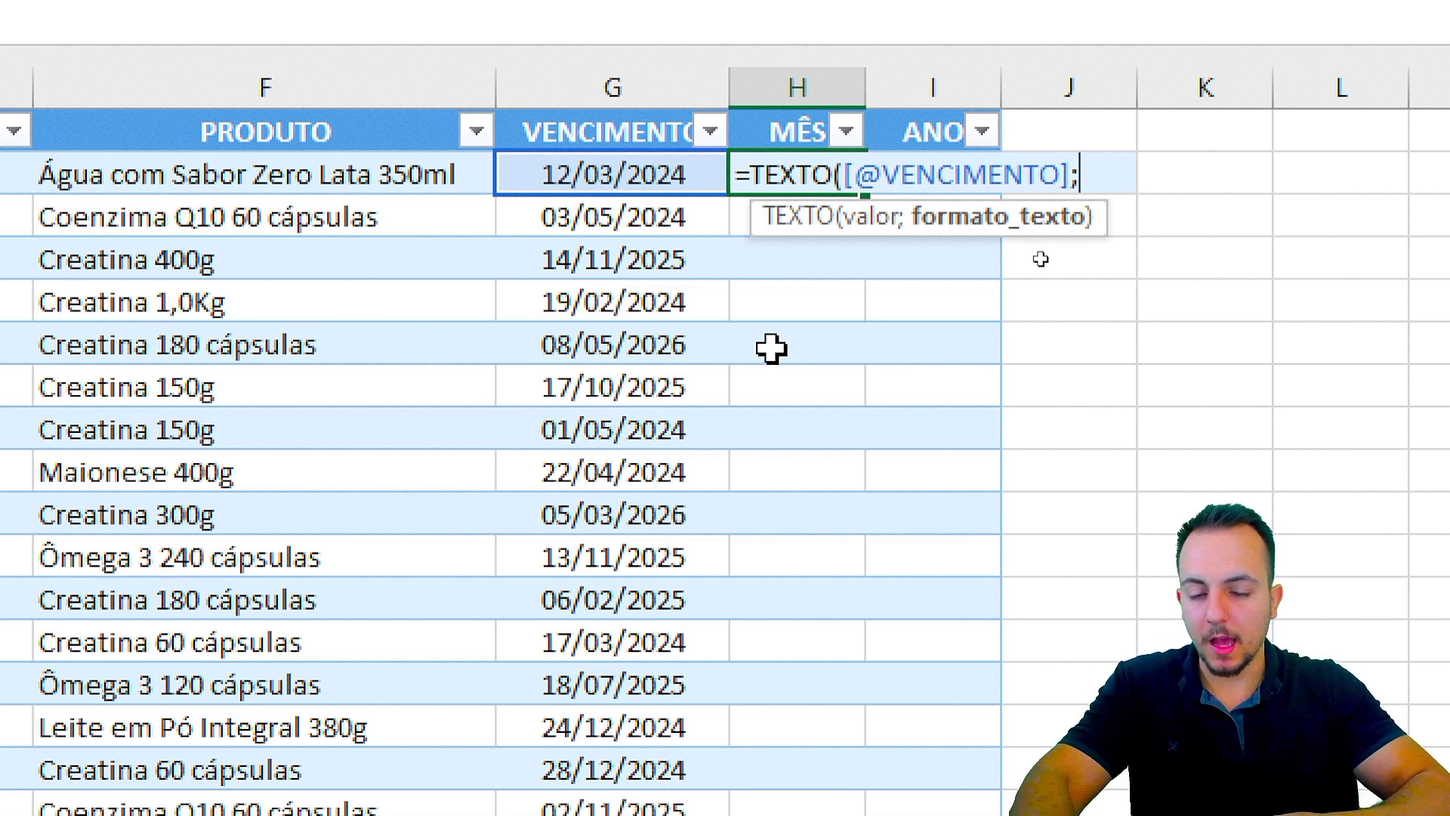
type("\"MM")
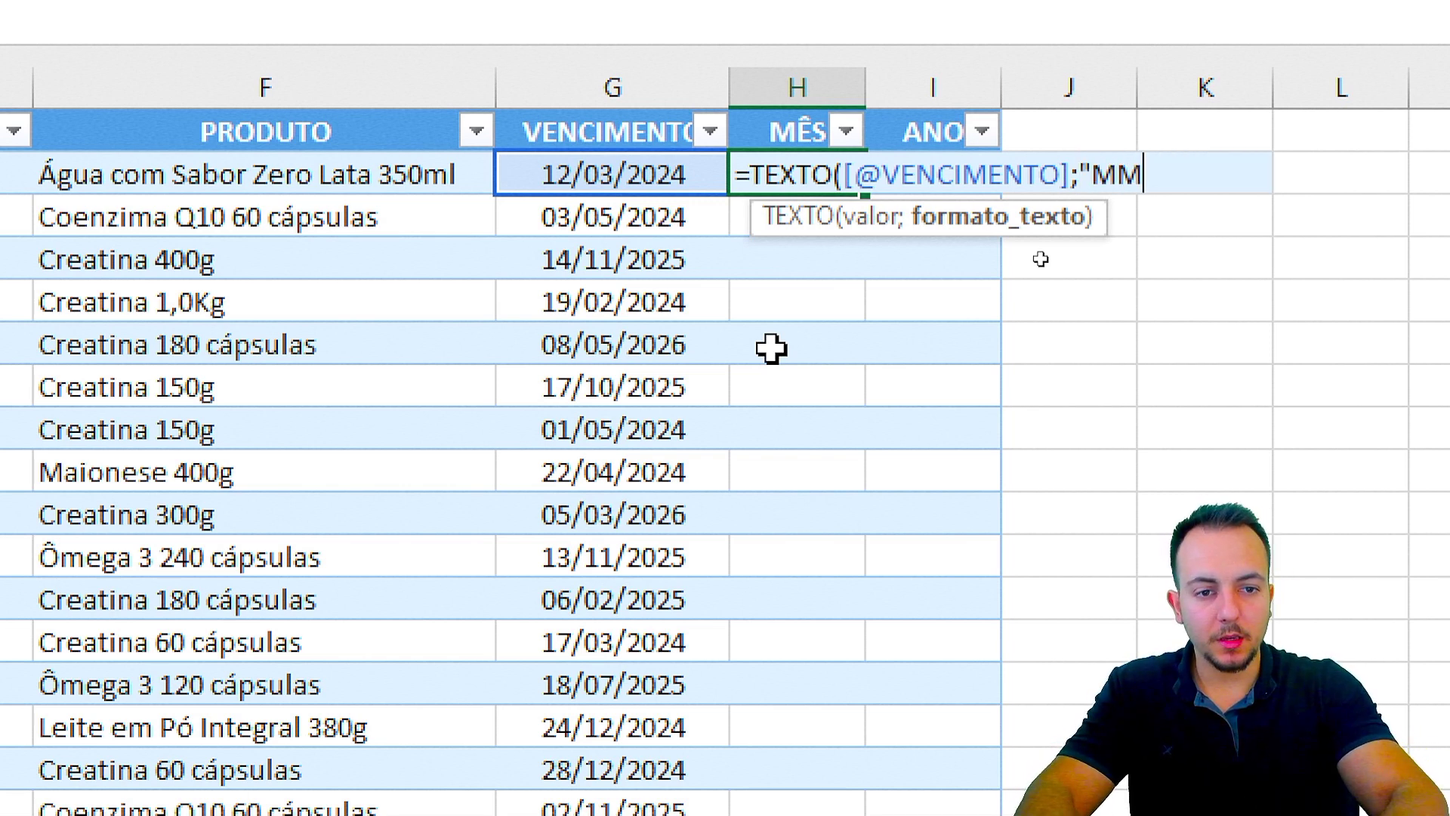
type("MM\"")
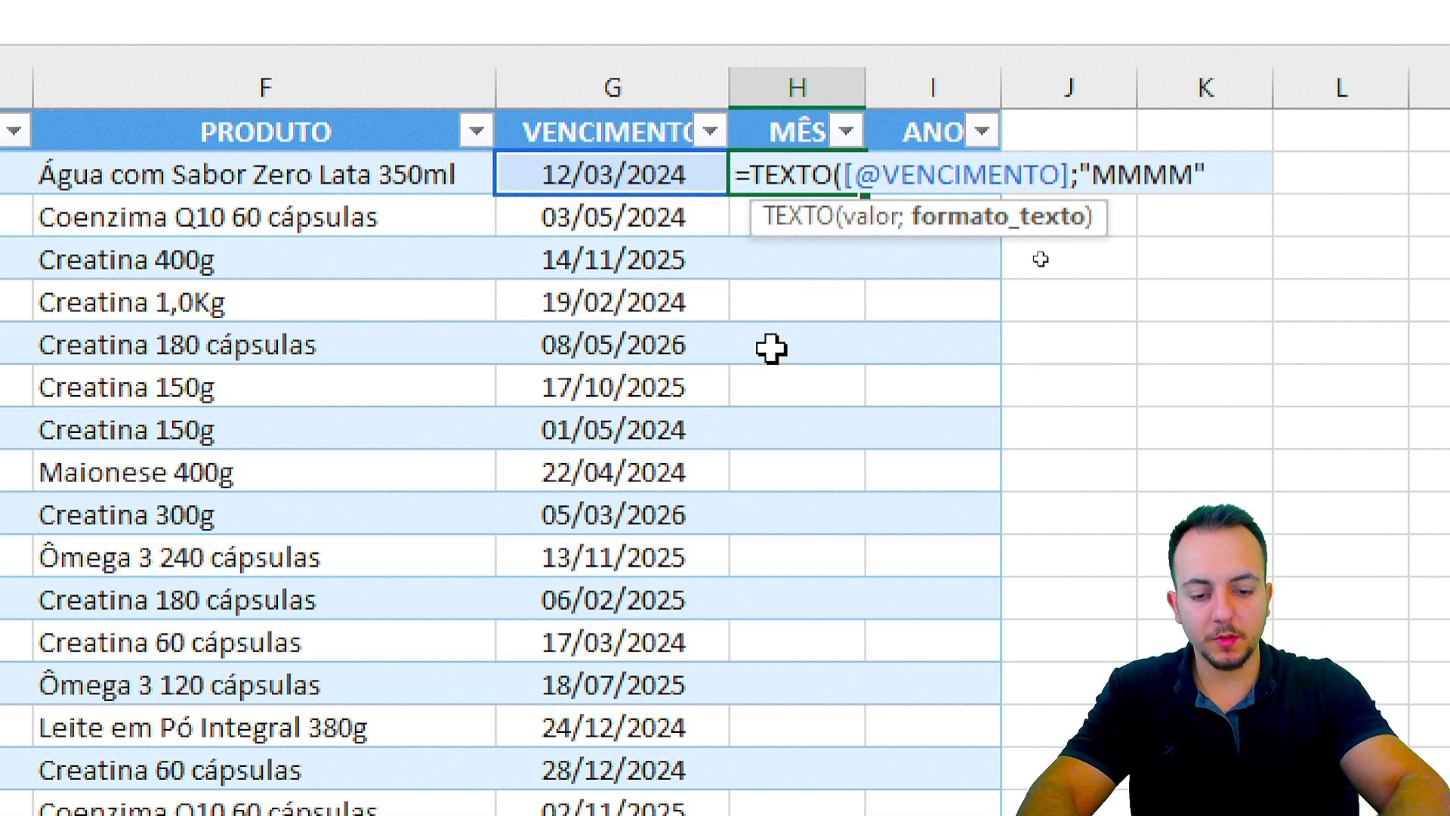
type(")")
key("Return")
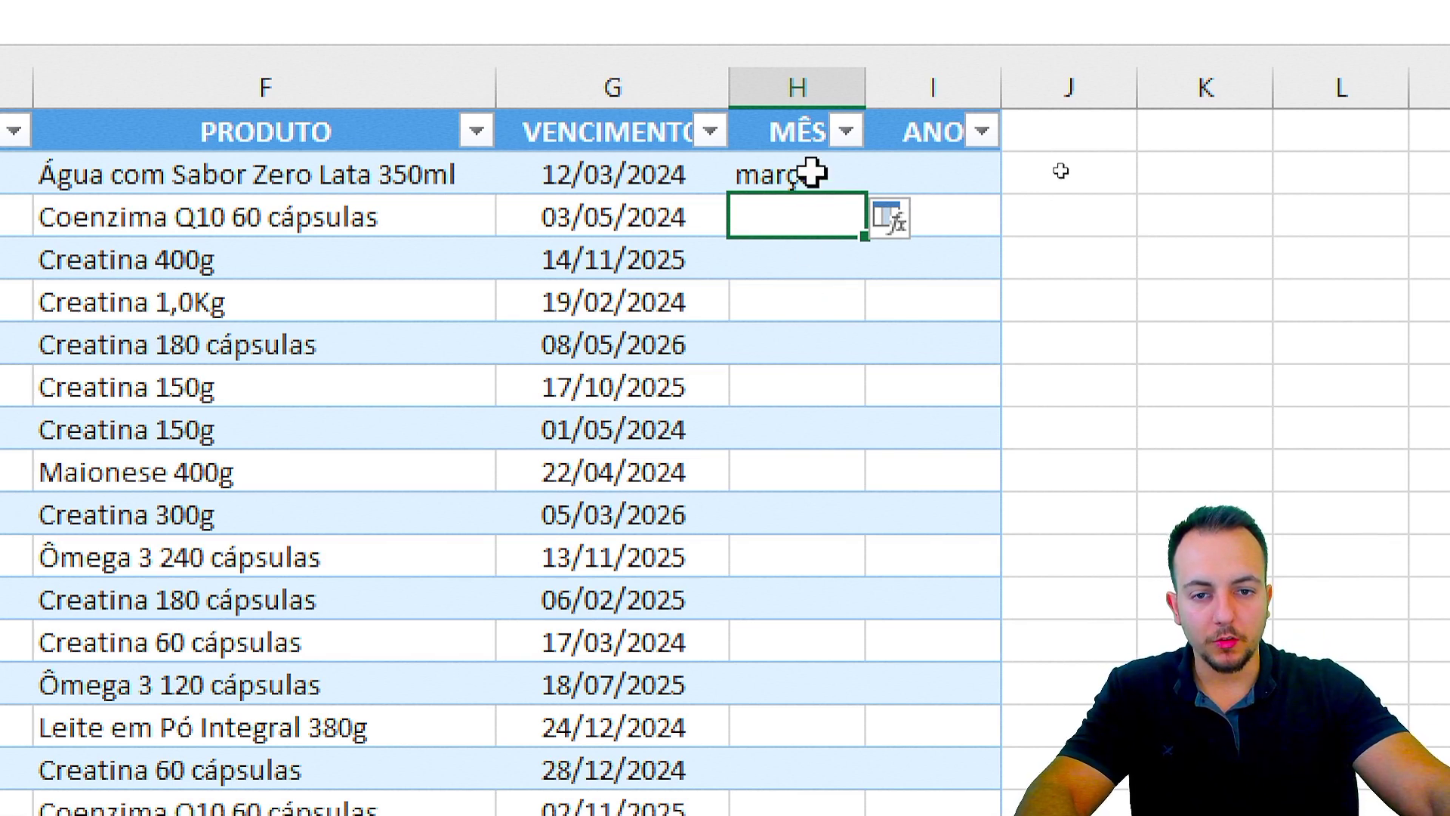
Step: Change the month format code to "MMM" so the cell shows mar
double_click(809, 176)
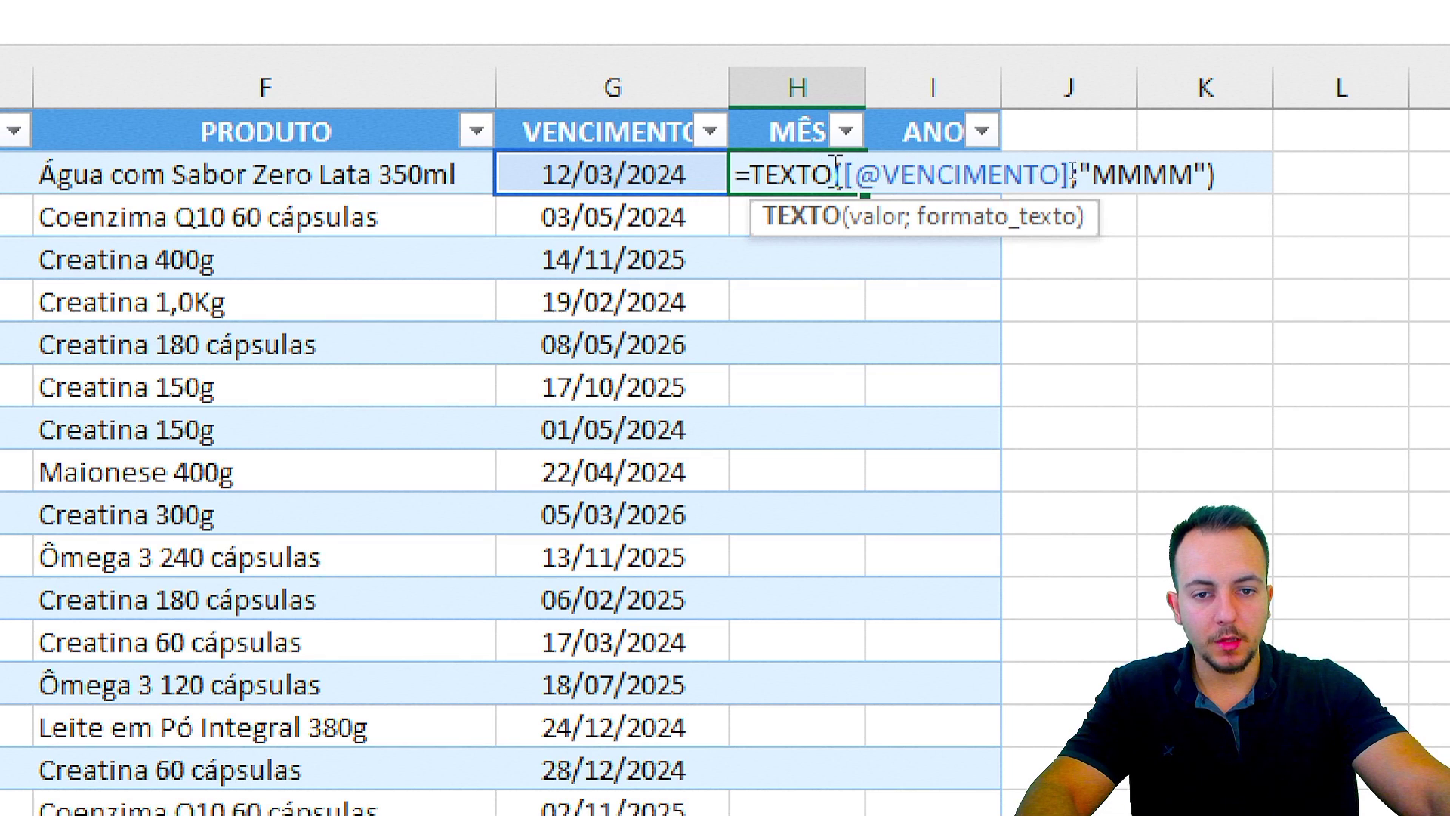
left_click_drag(1094, 162, 1195, 162)
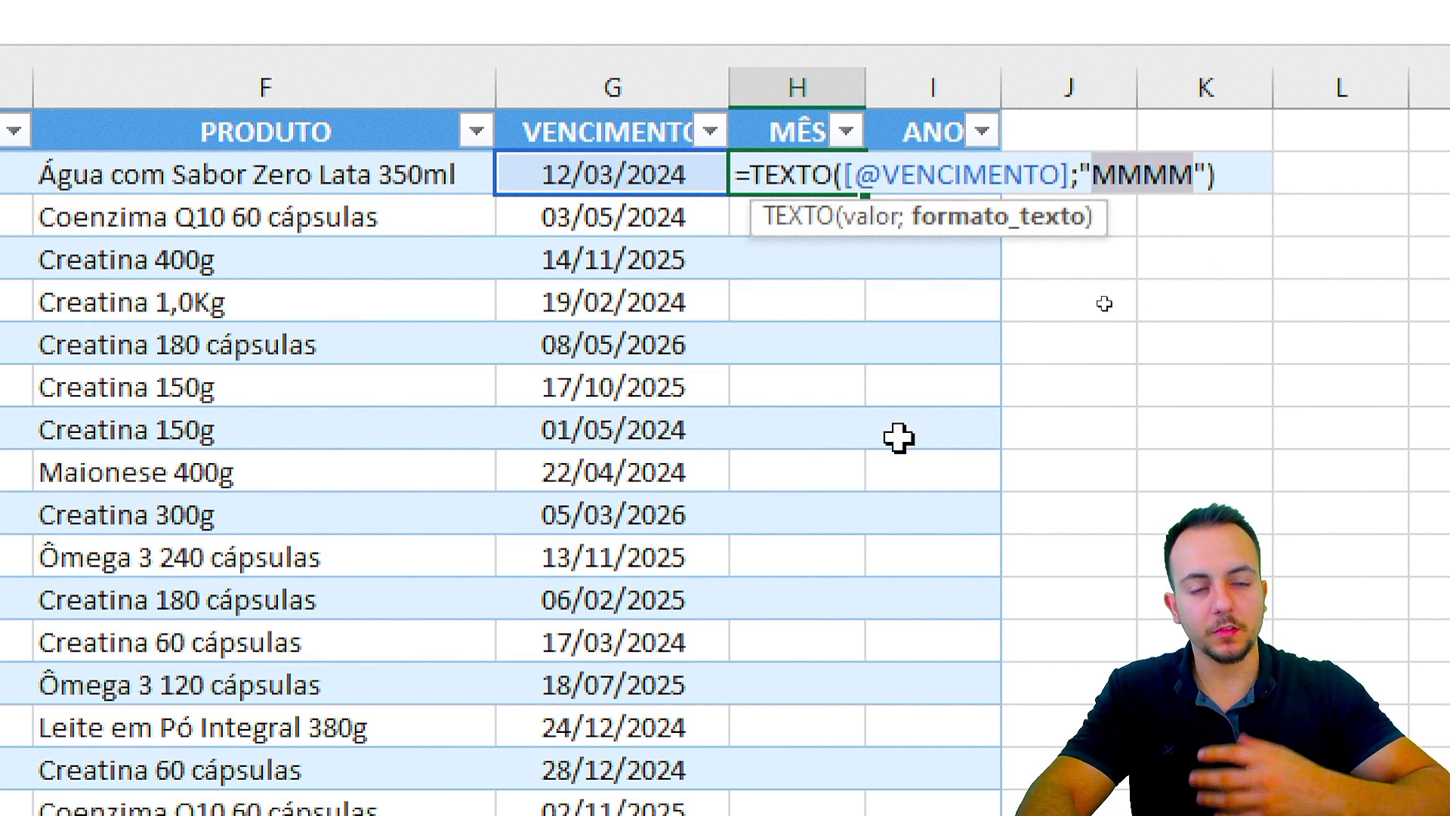
type("MMM")
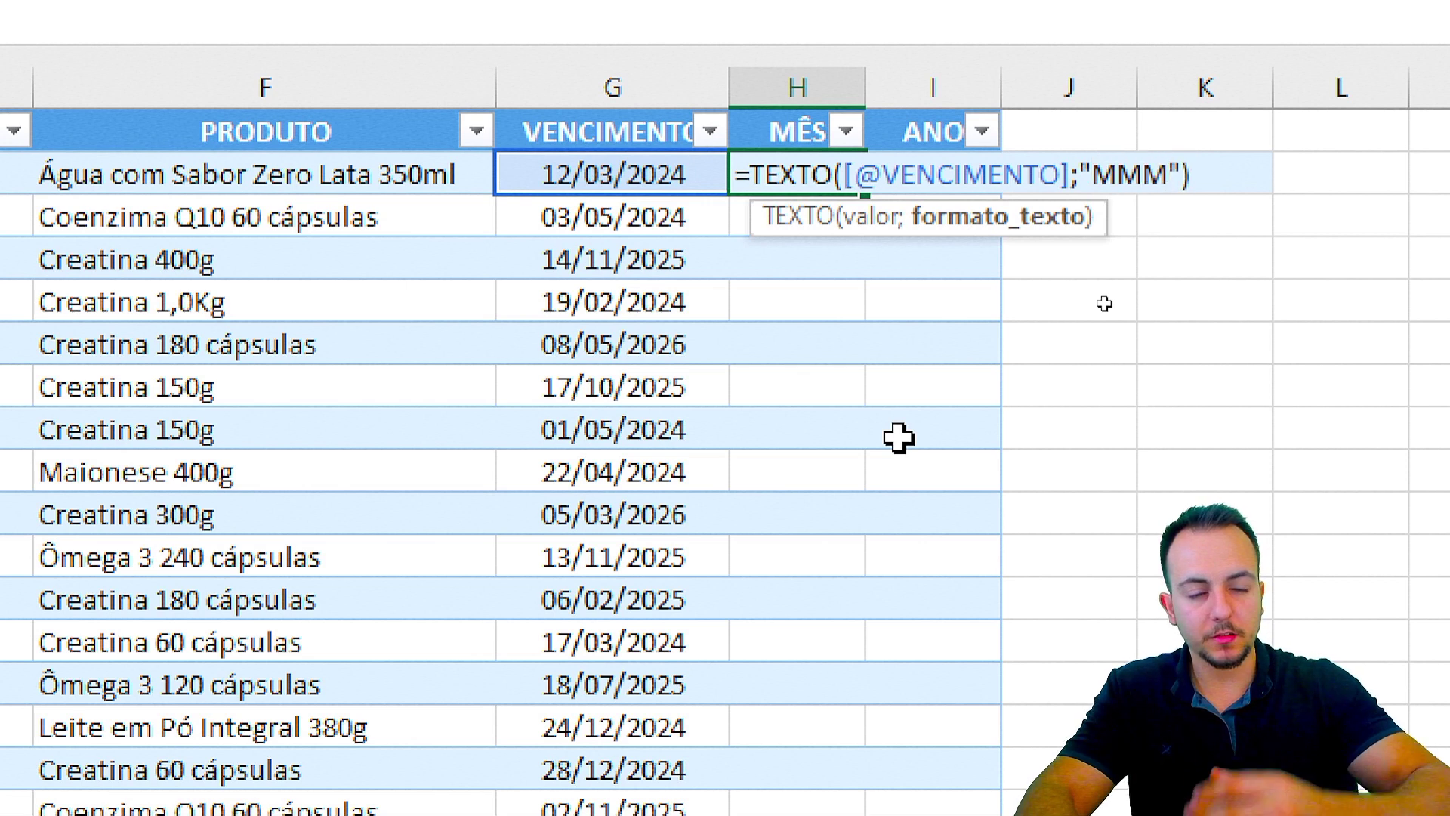
key("Return")
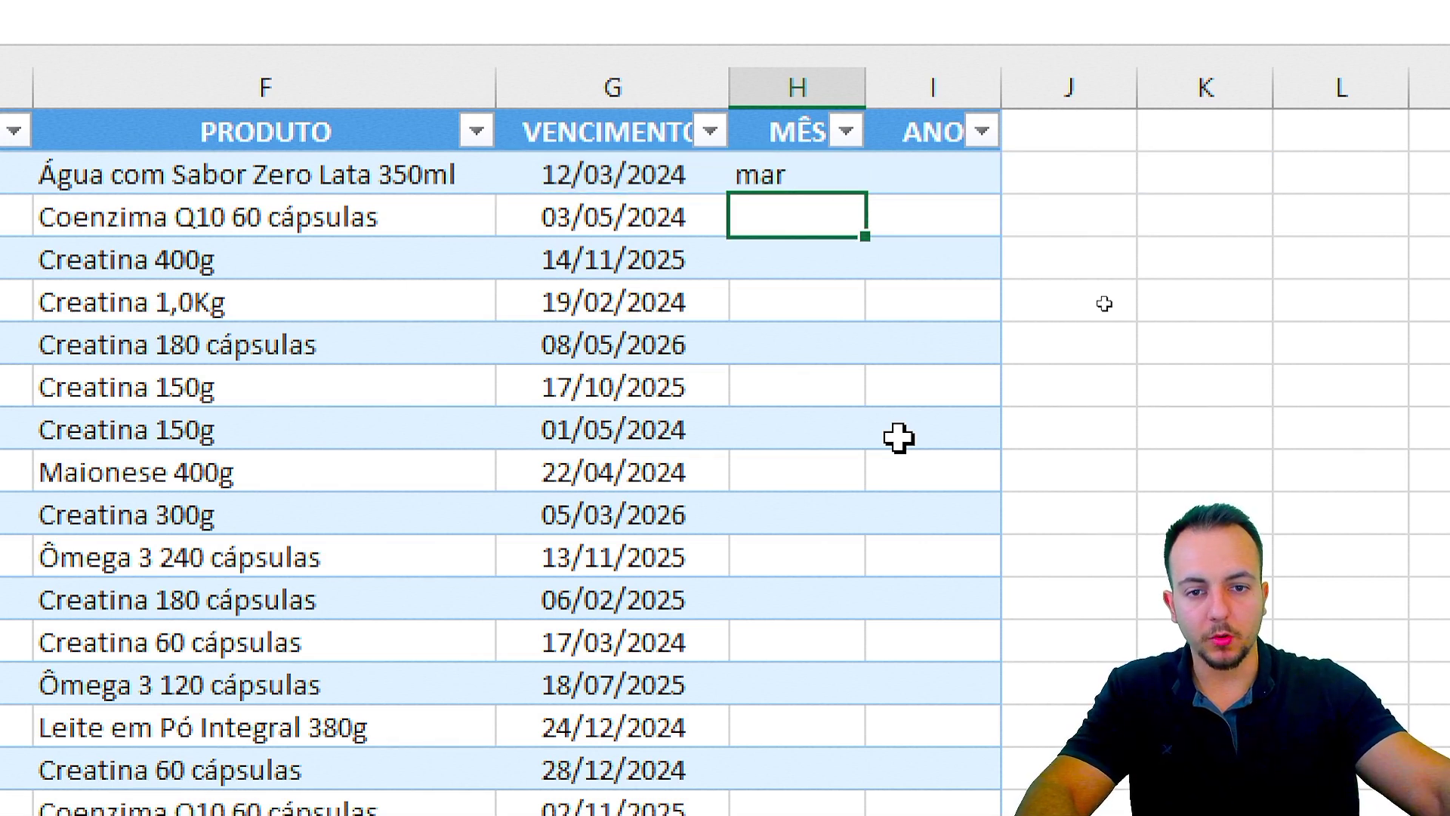
left_click(809, 179)
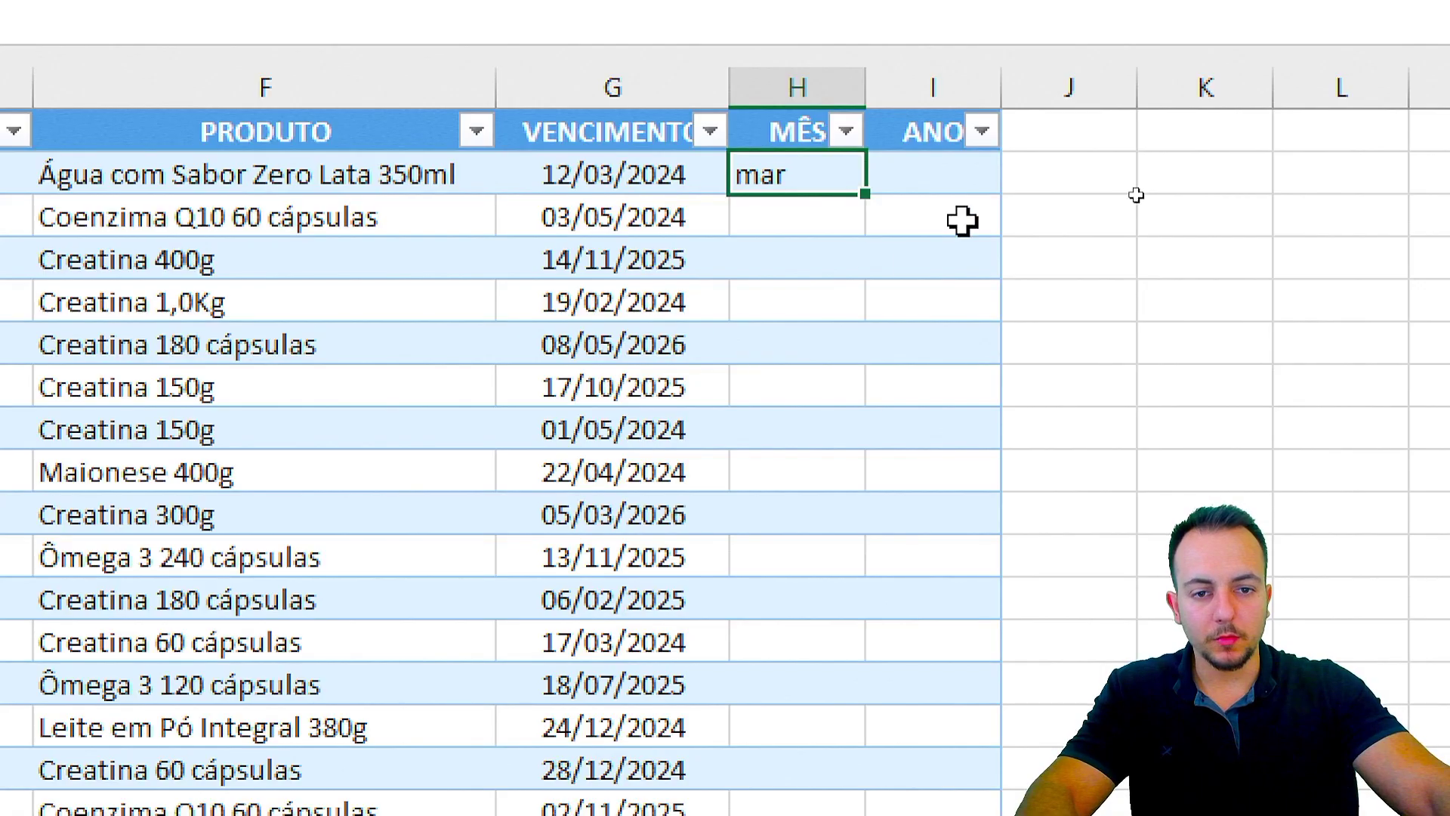
left_click(916, 171)
type("=TEXT")
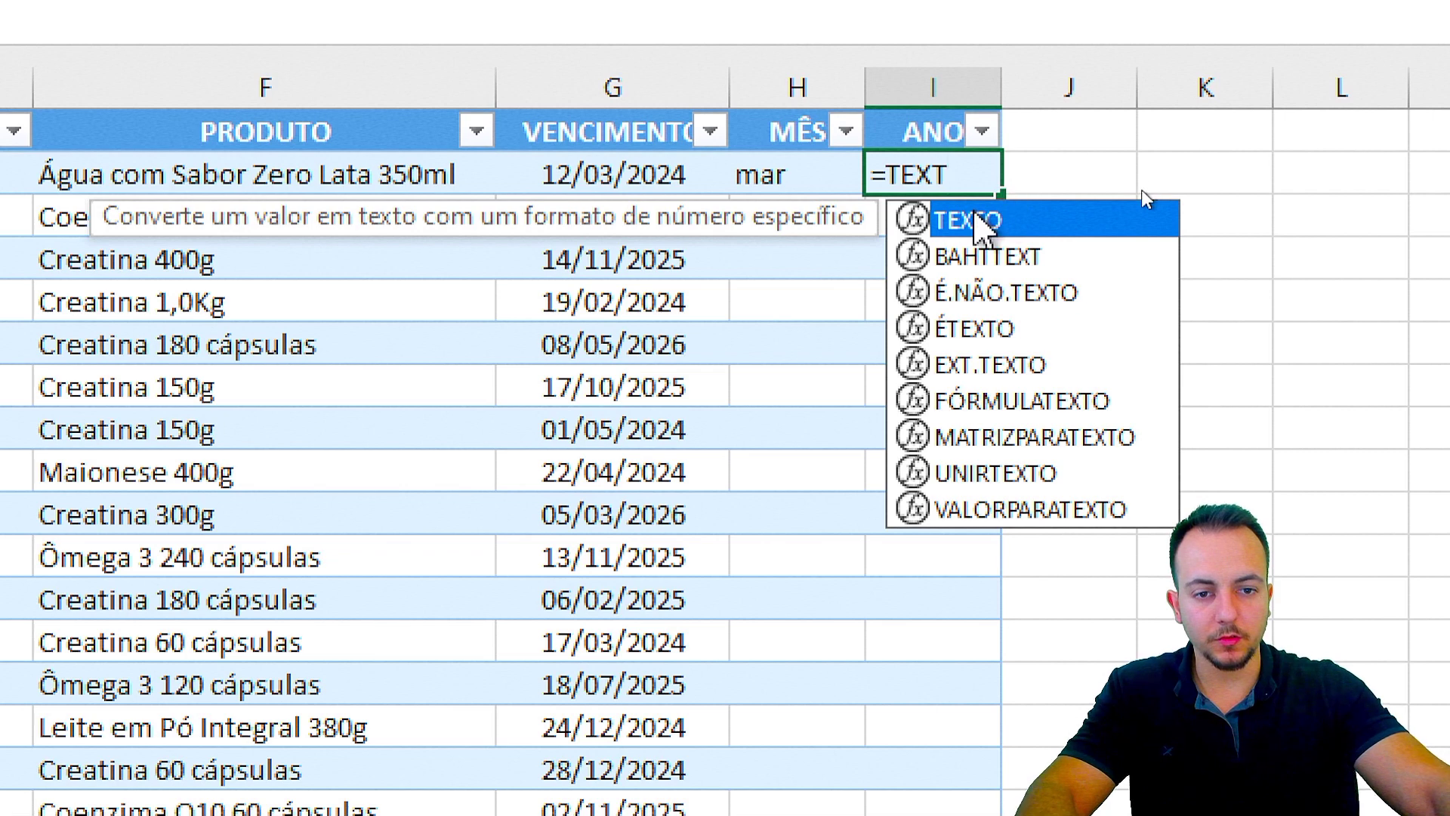
double_click(987, 220)
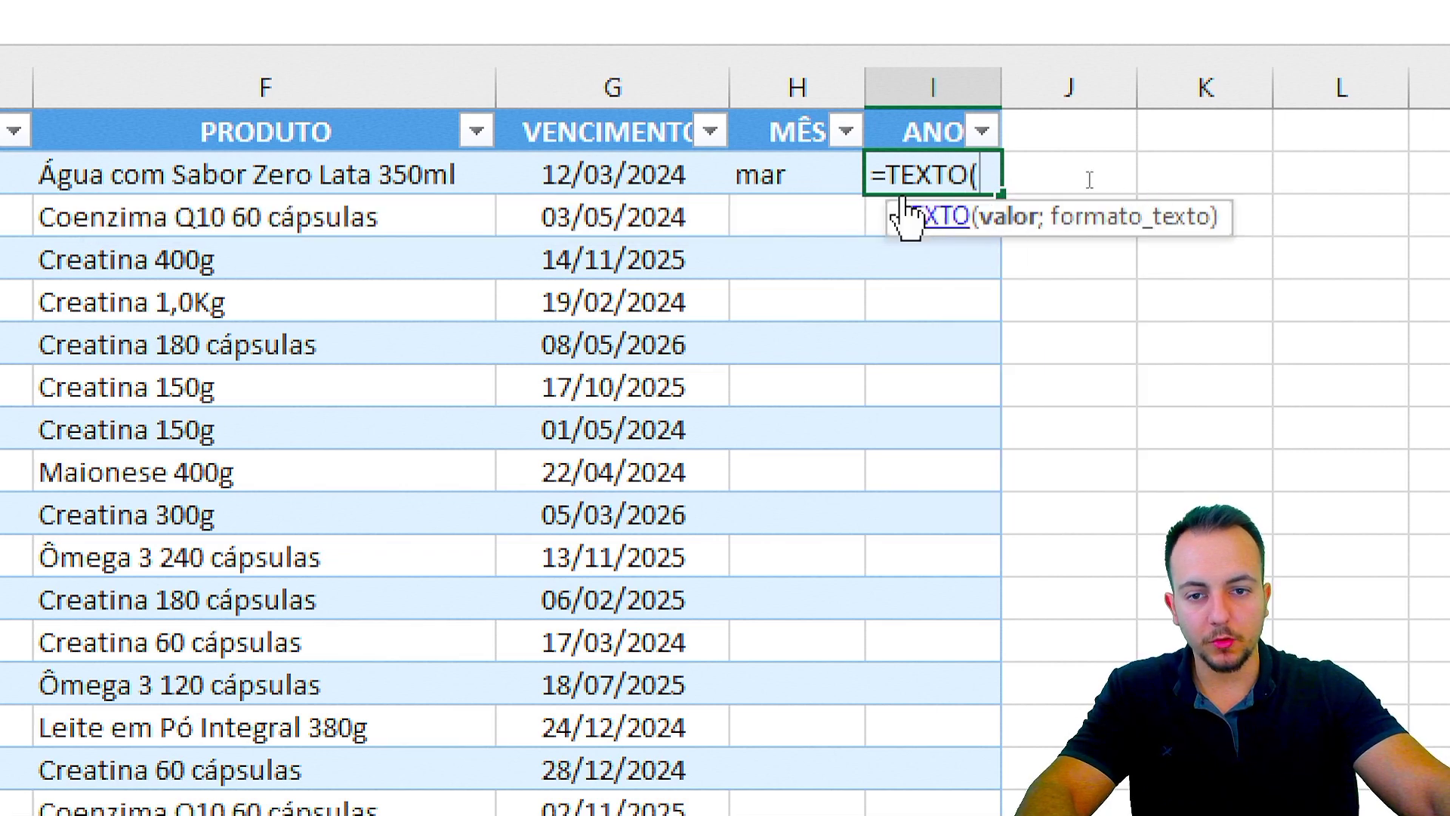
left_click(577, 170)
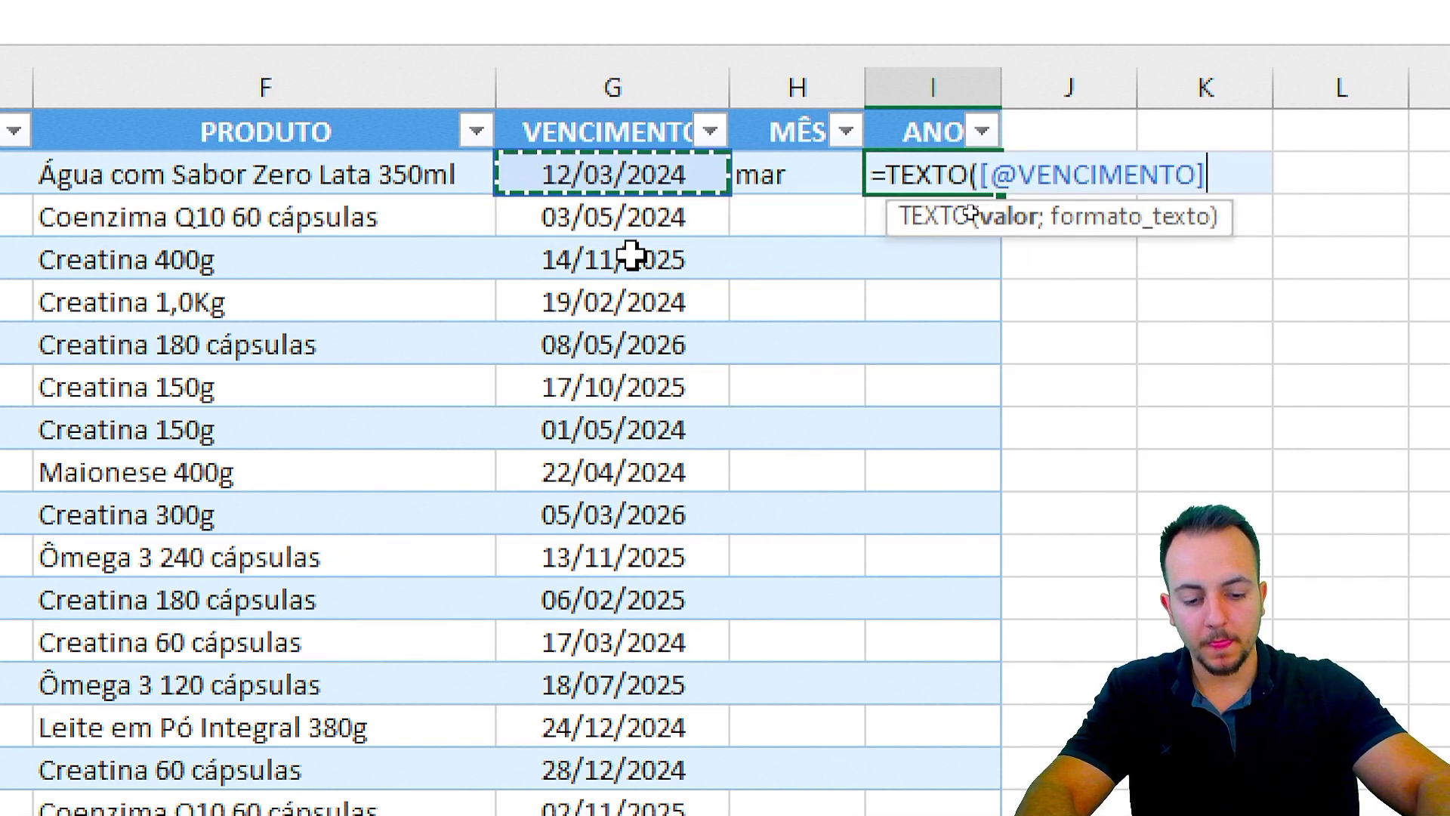
type(";")
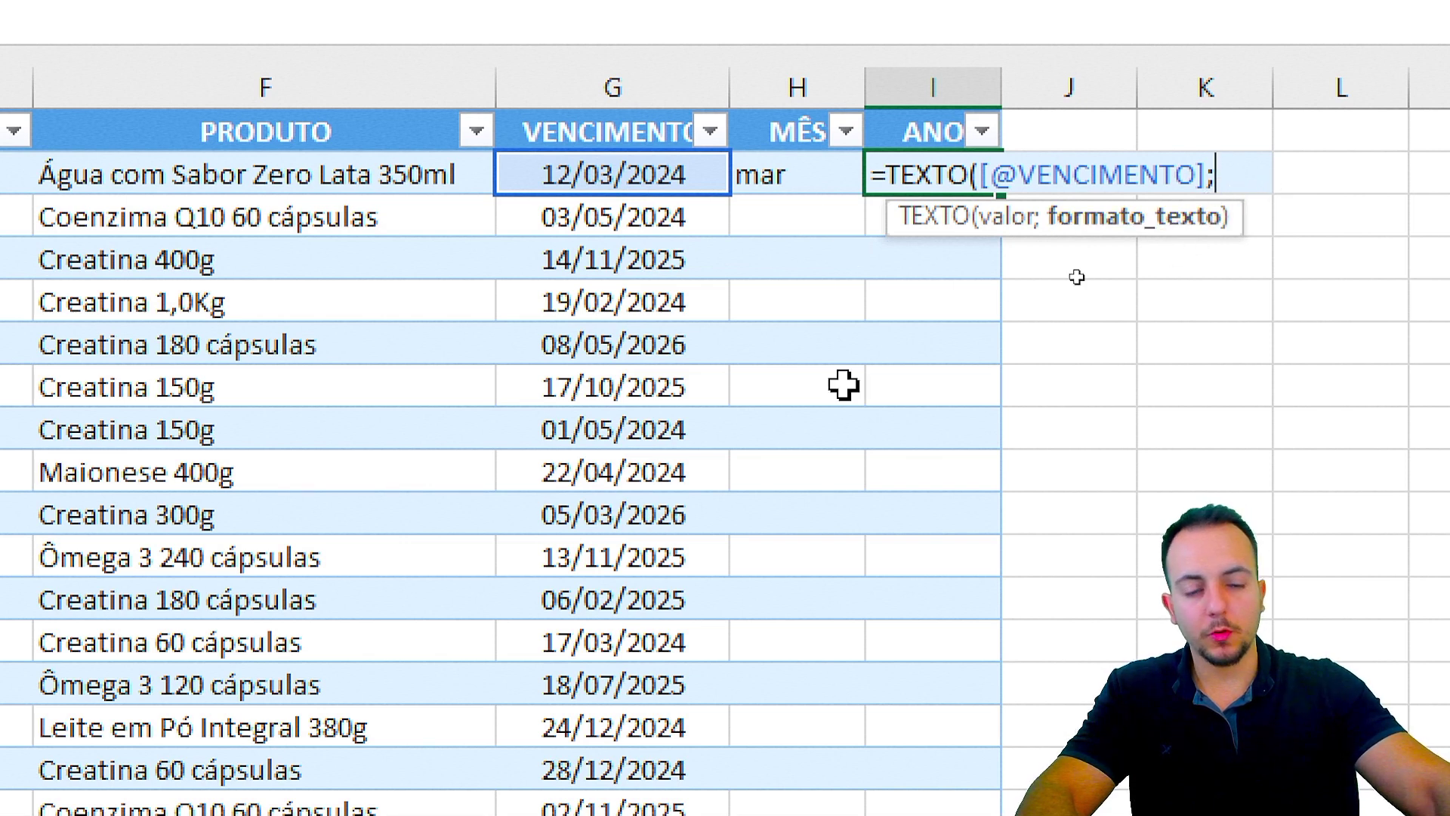
type("\"")
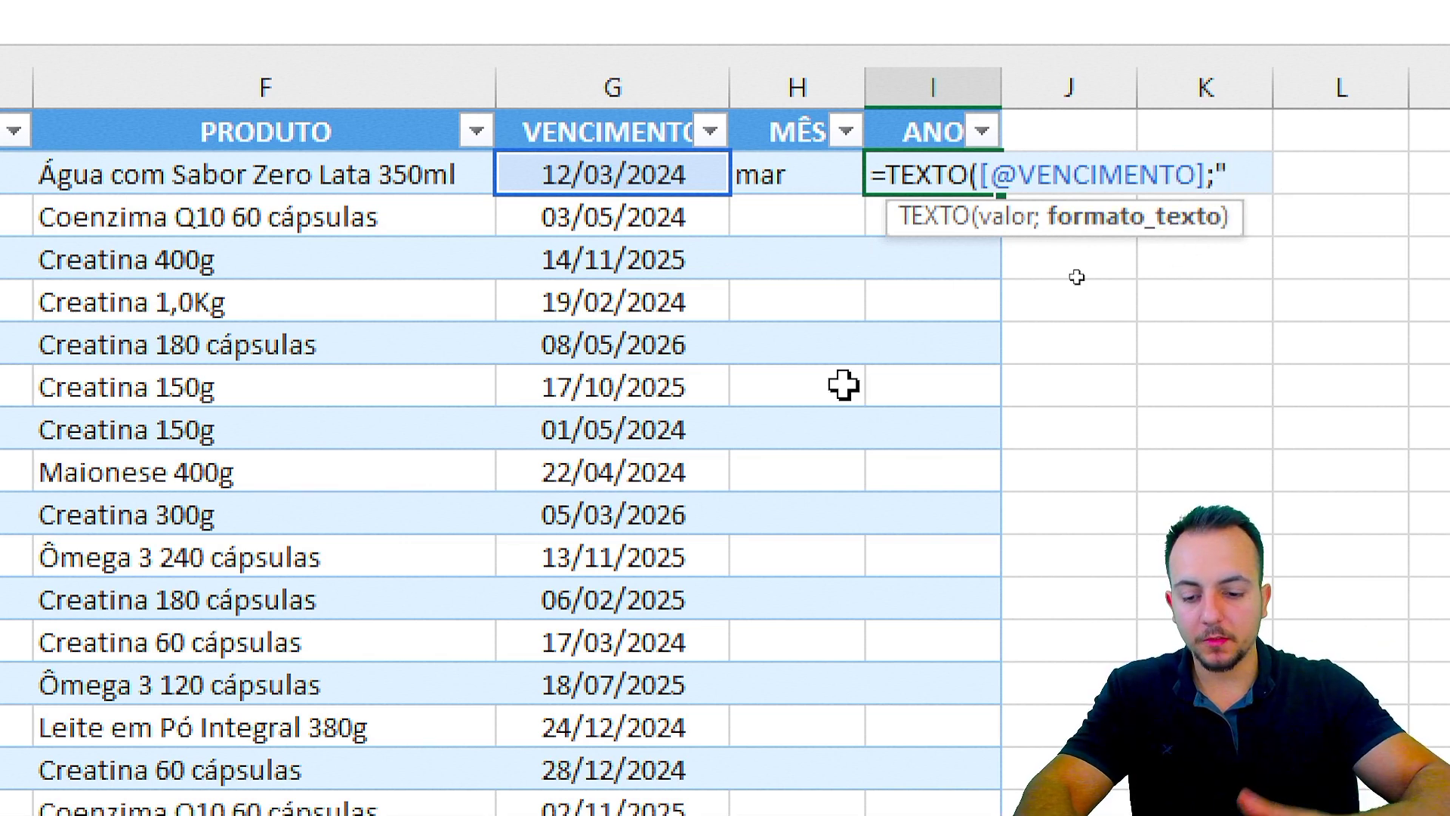
type("AAA")
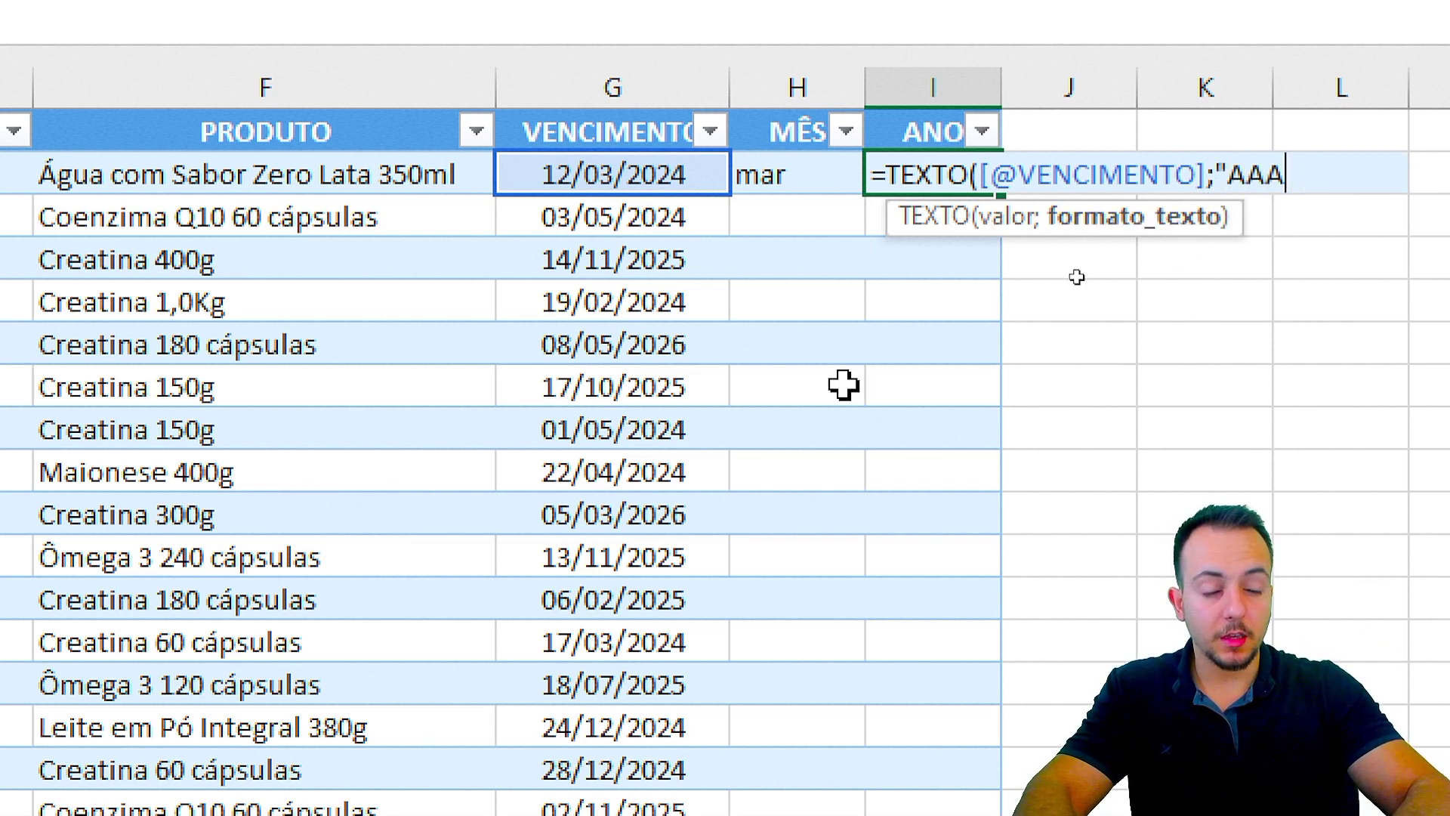
type("A\"")
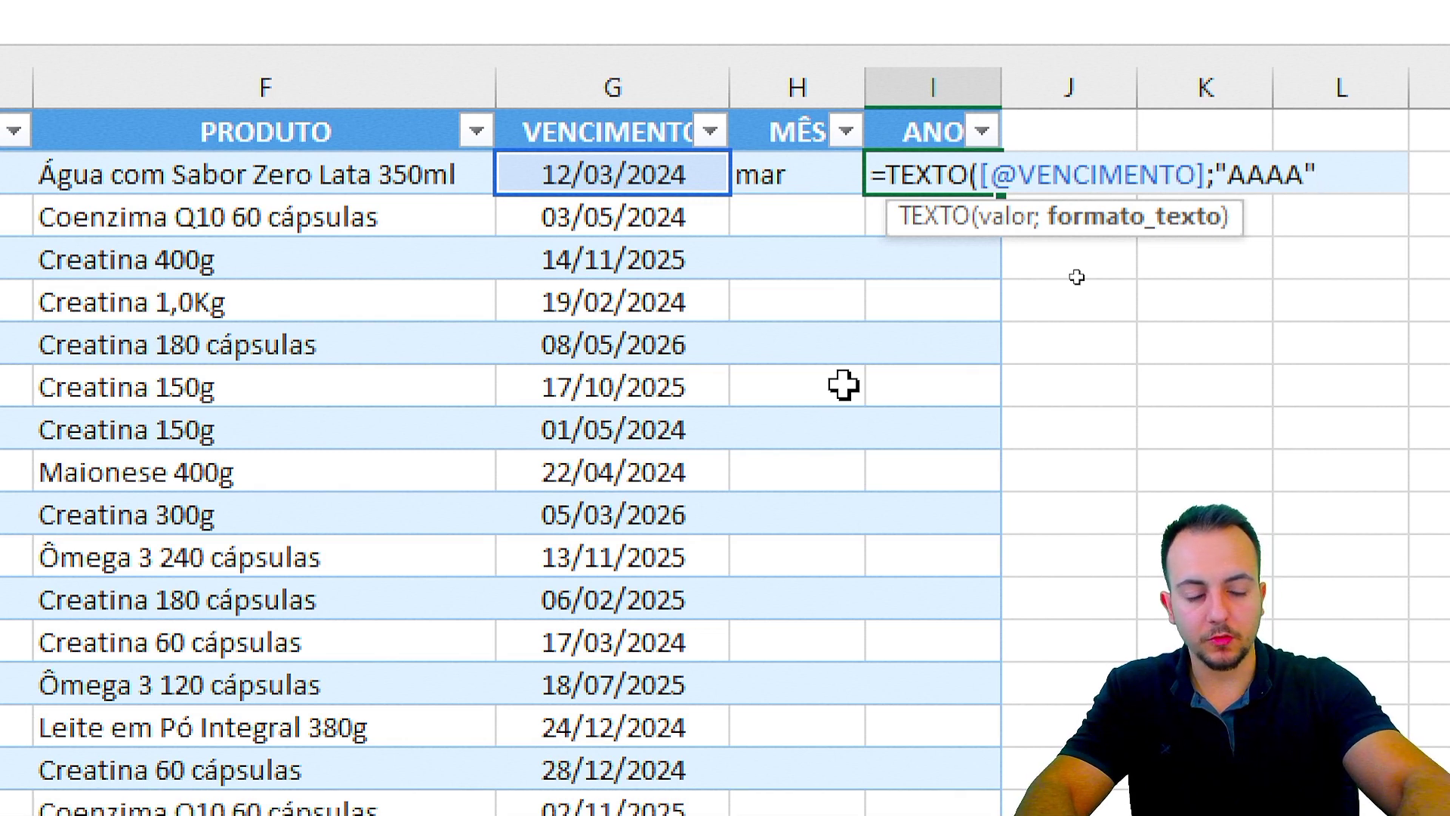
type(")")
key("Return")
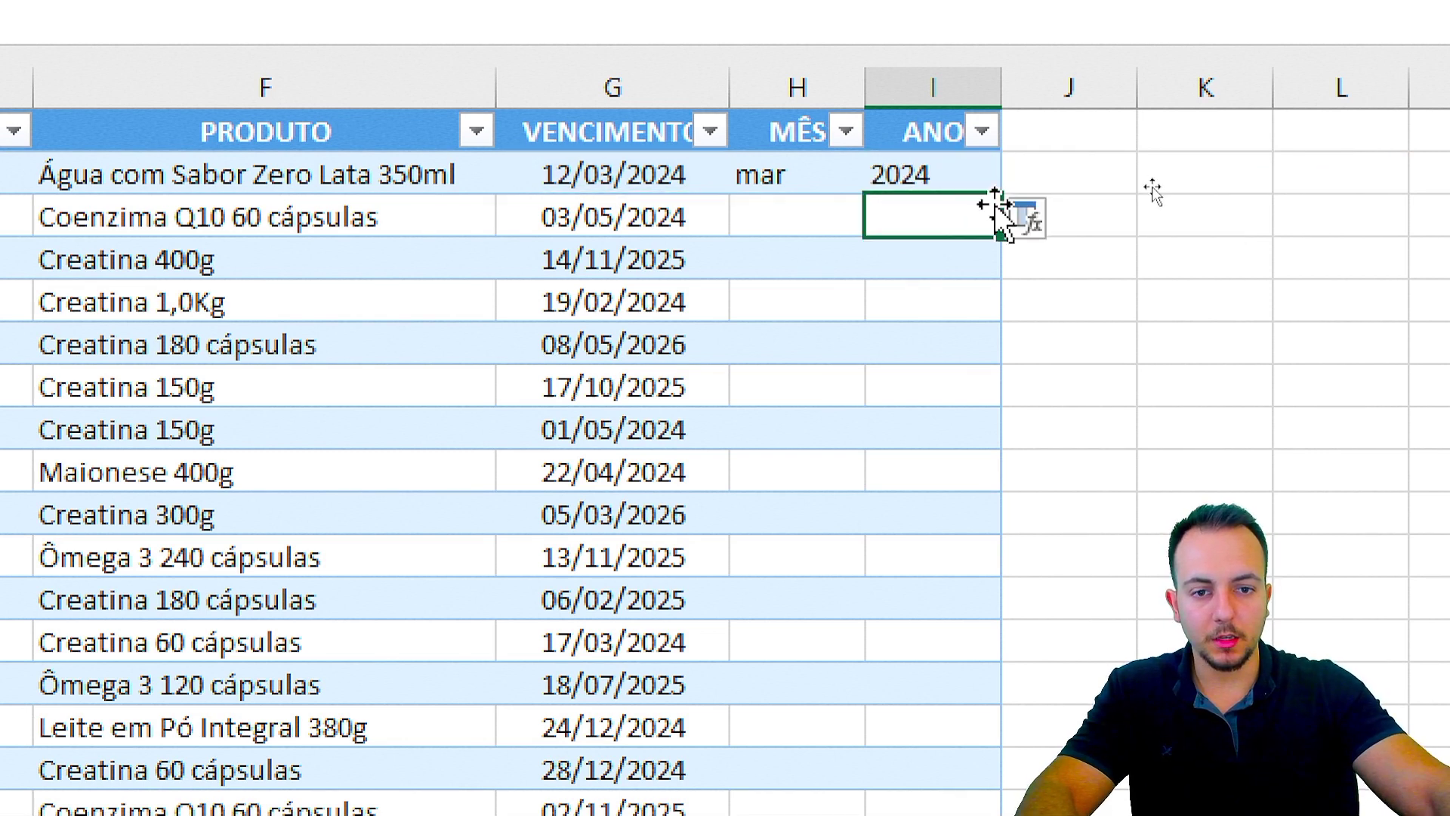
Step: Select the new MÊS and ANO formula cells and several table rows
left_click_drag(800, 174, 929, 174)
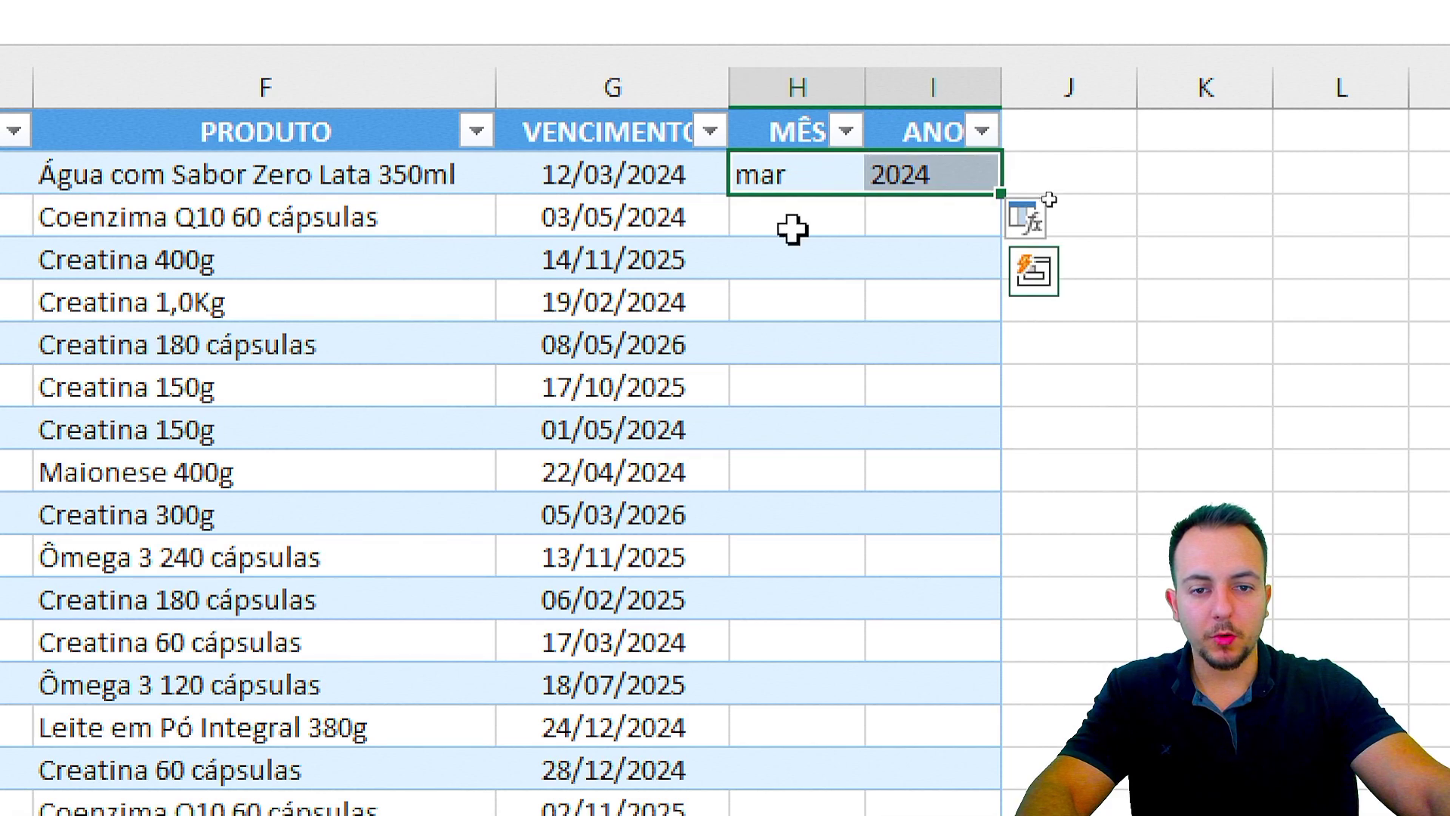
left_click(807, 222)
key("shift+space")
left_click(778, 259)
key("shift+space")
left_click(778, 304)
key("shift+space")
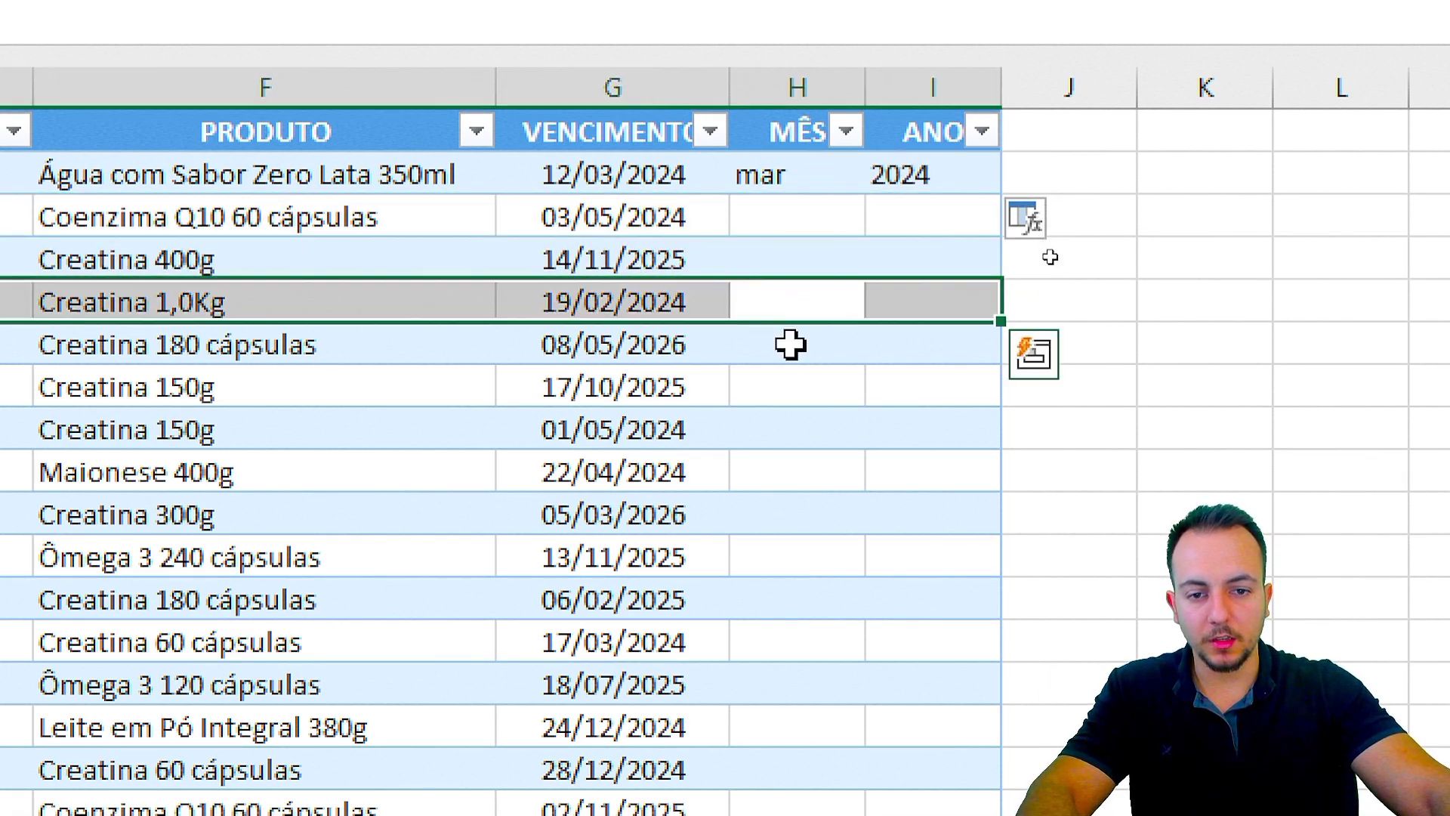
left_click(790, 344)
key("shift+space")
left_click(822, 185)
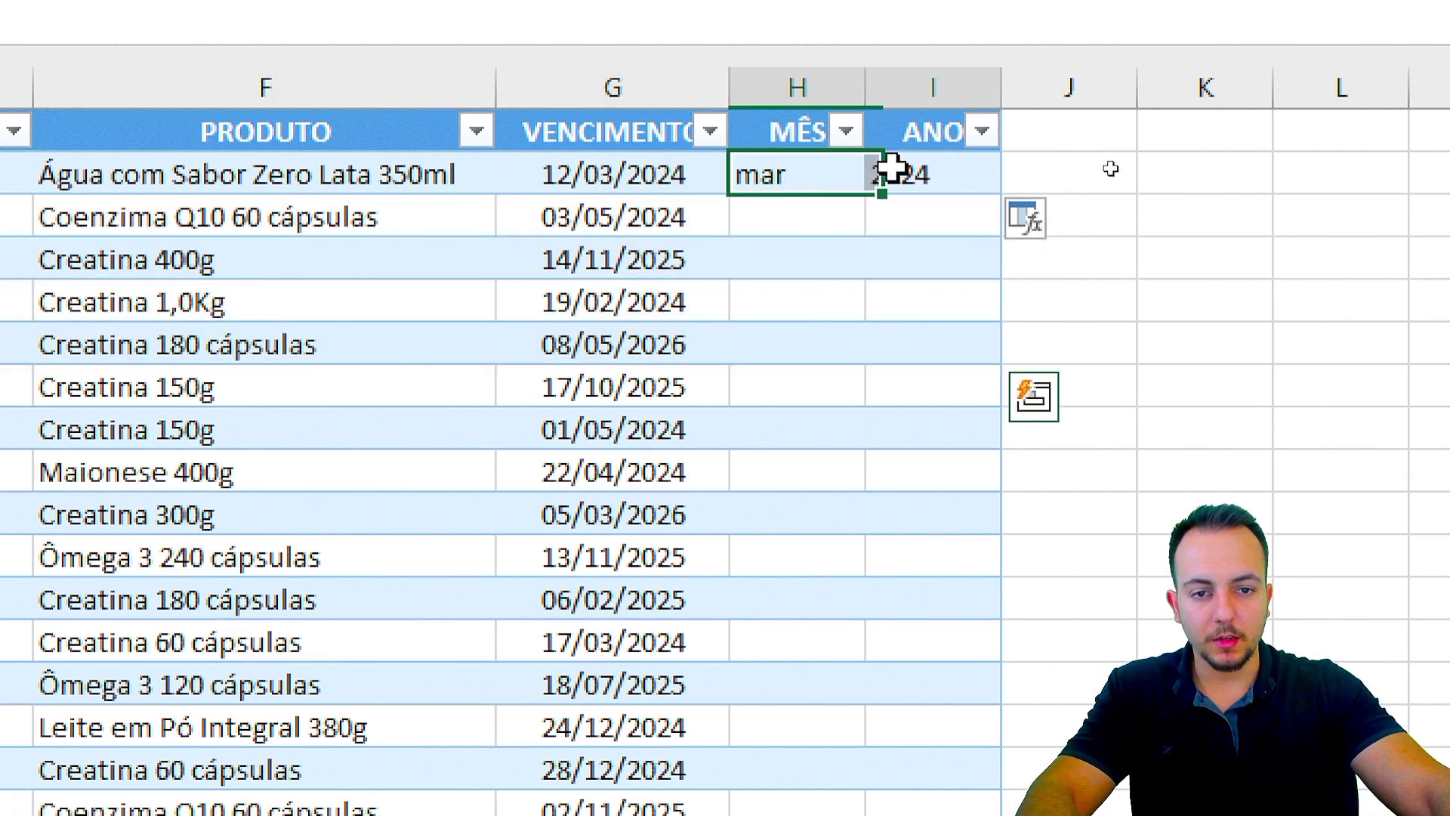
Step: Fill the H2:I2 month and year formulas down through every table row
mouse_move(894, 168)
left_mouse_down()
mouse_move(985, 173)
mouse_move(1043, 201)
mouse_move(982, 189)
mouse_move(1024, 196)
mouse_move(979, 227)
left_mouse_up()
key("ctrl+2")
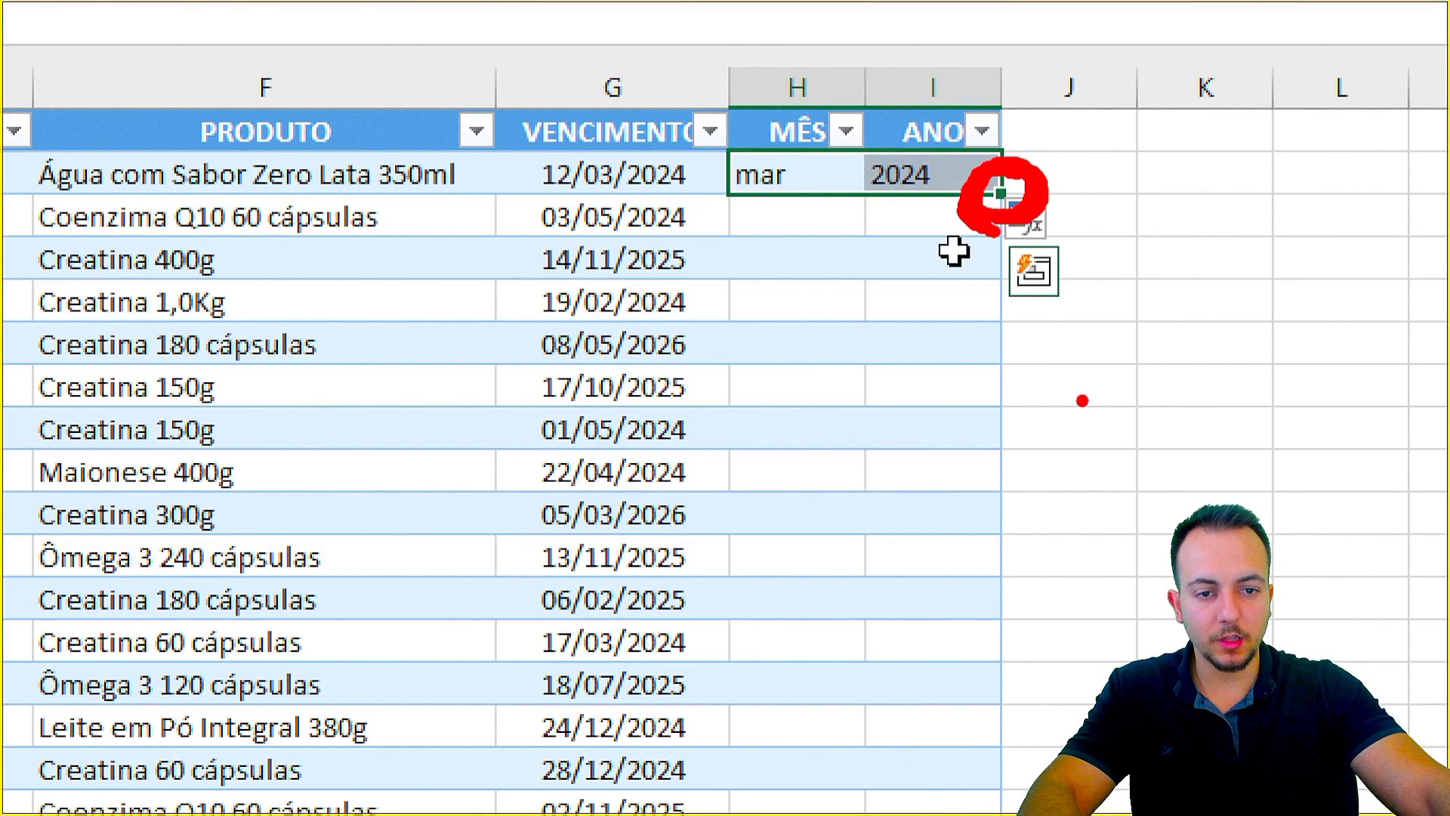
left_click_drag(1072, 448, 1073, 215)
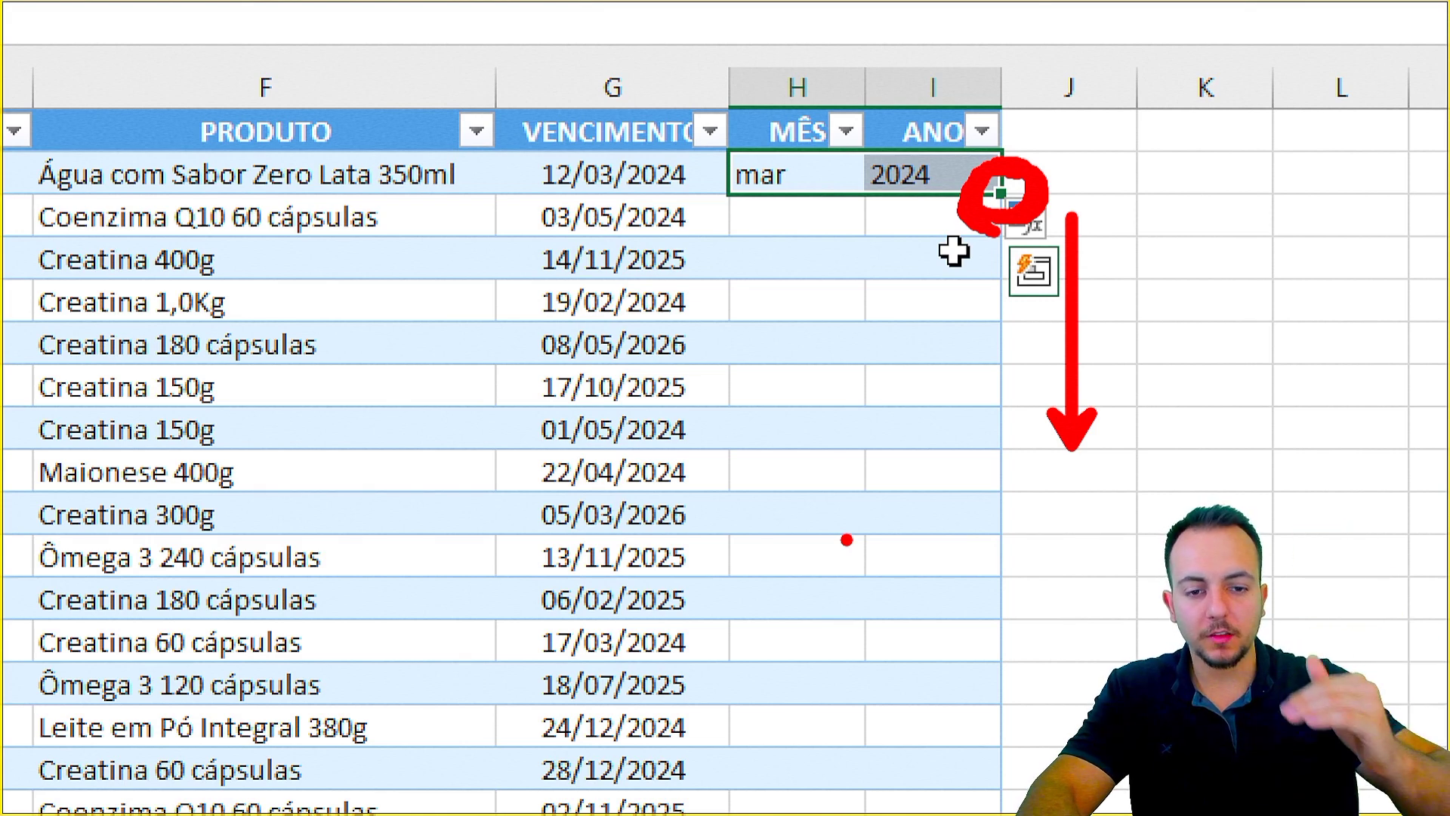
key("Escape")
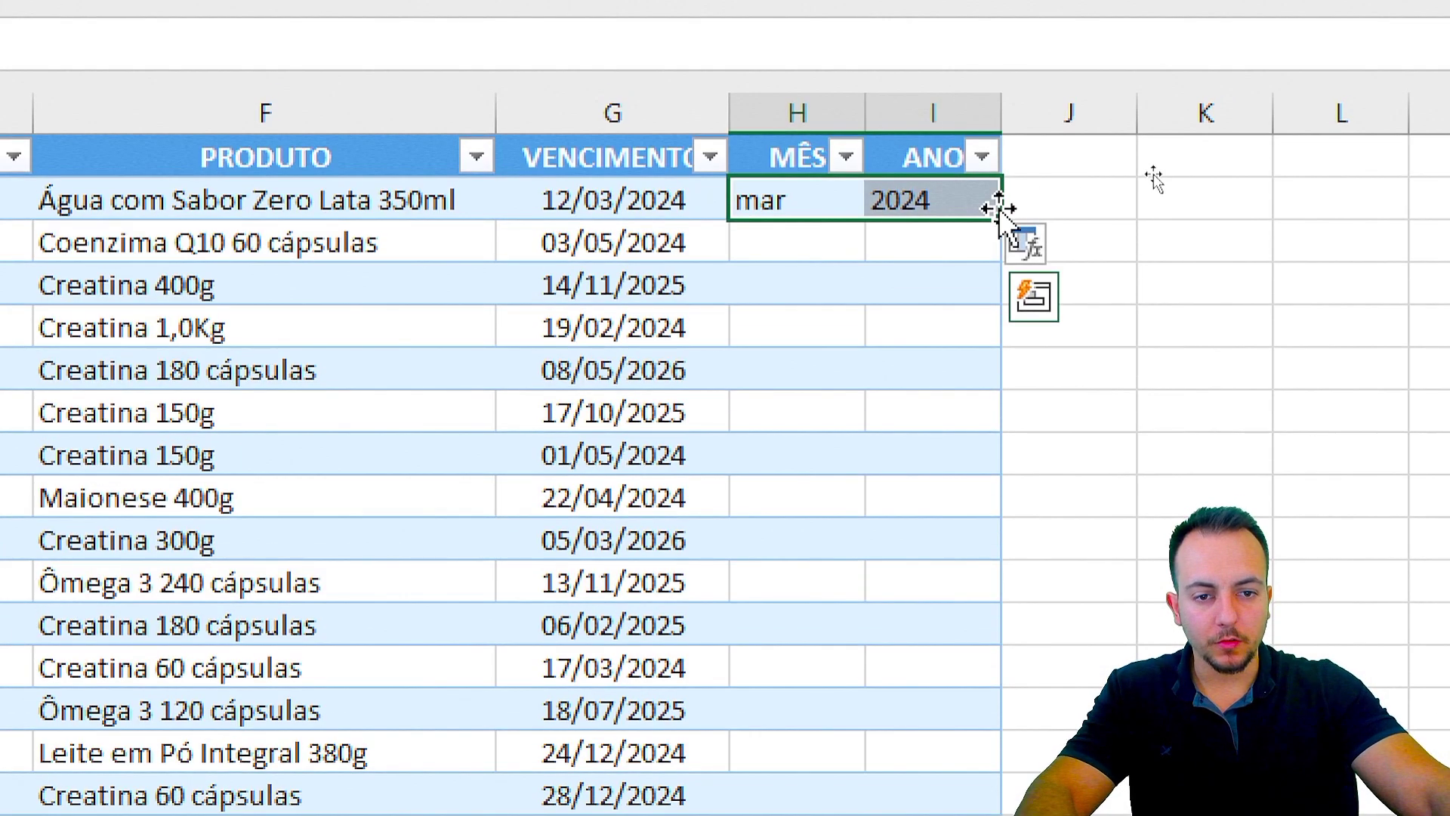
double_click(1000, 219)
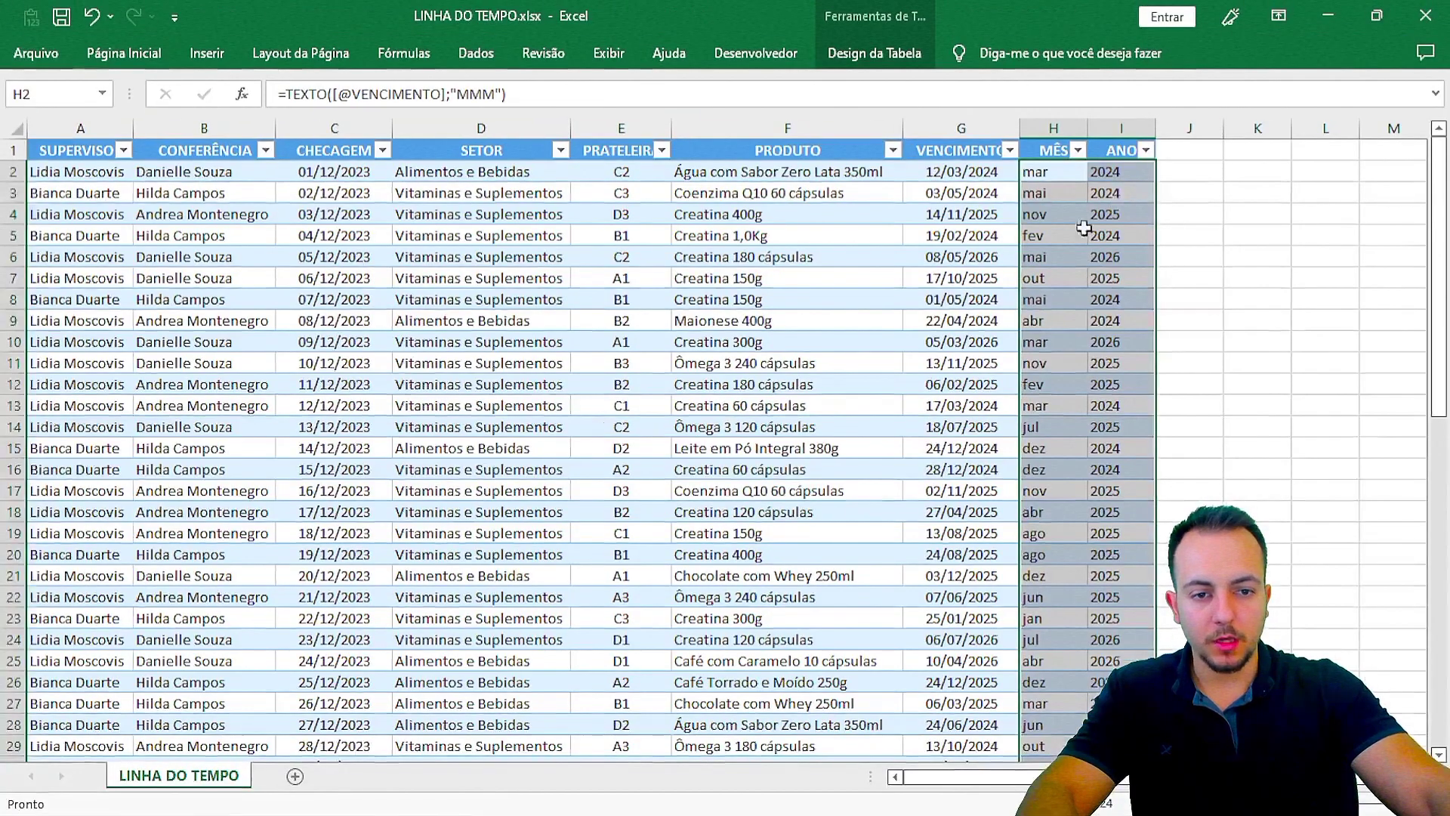
left_click_drag(1054, 195, 1073, 660)
left_click_drag(1130, 198, 1106, 417)
left_click(1046, 427)
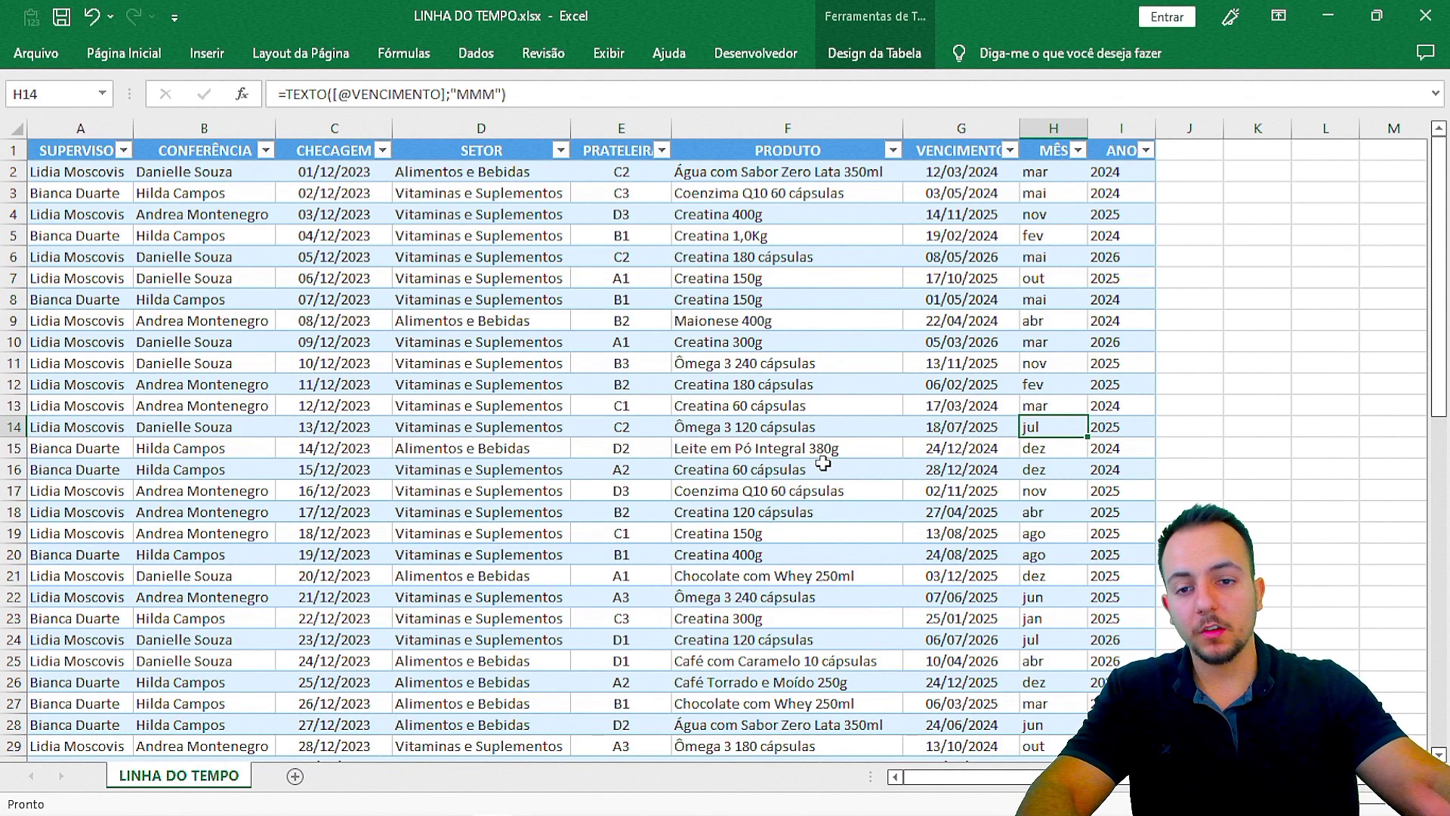
key("ctrl+Down")
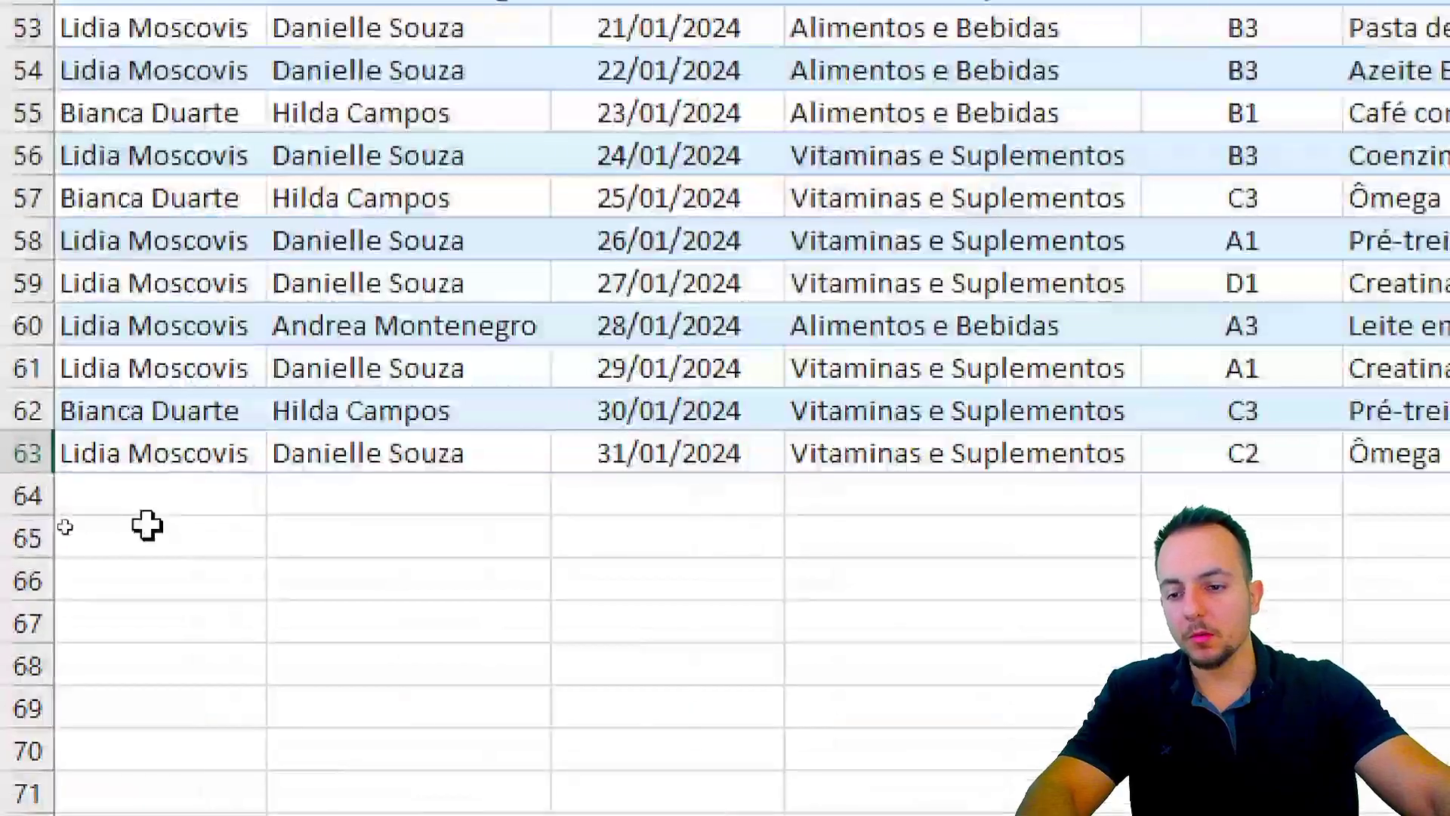
left_click(27, 494)
left_click(107, 496)
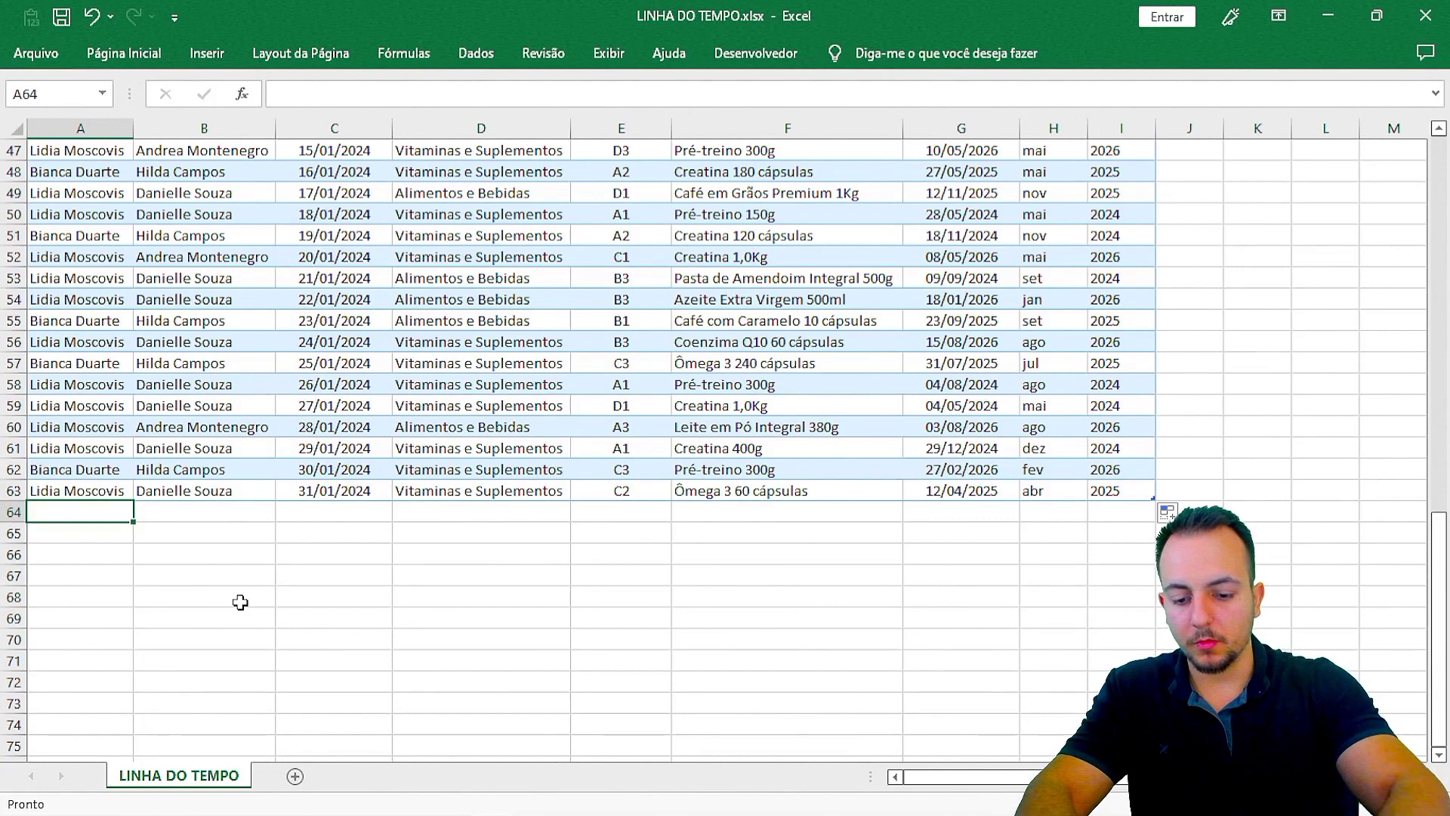
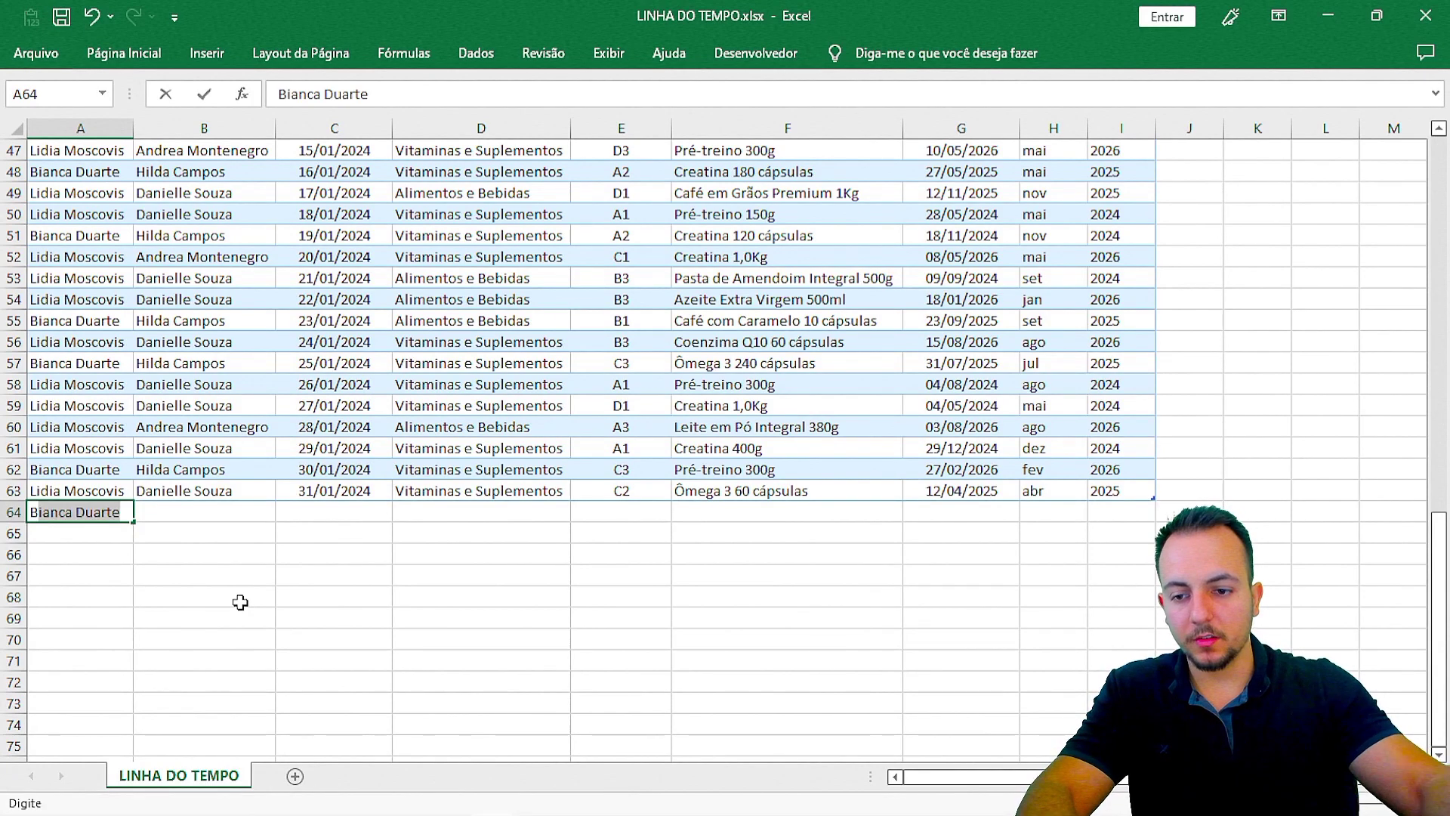
key("Return")
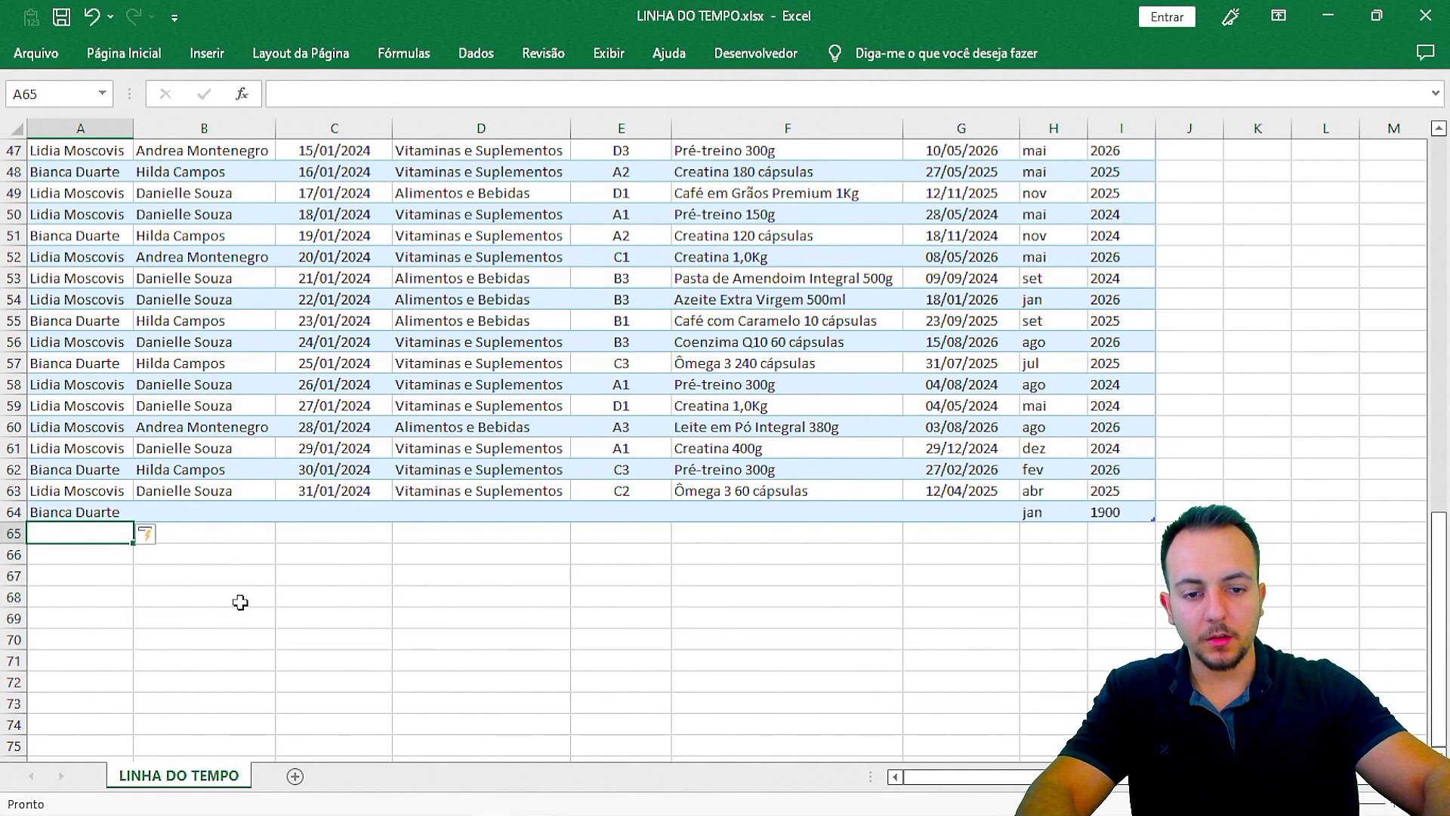
key("ctrl+2")
left_click_drag(28, 496, 131, 522)
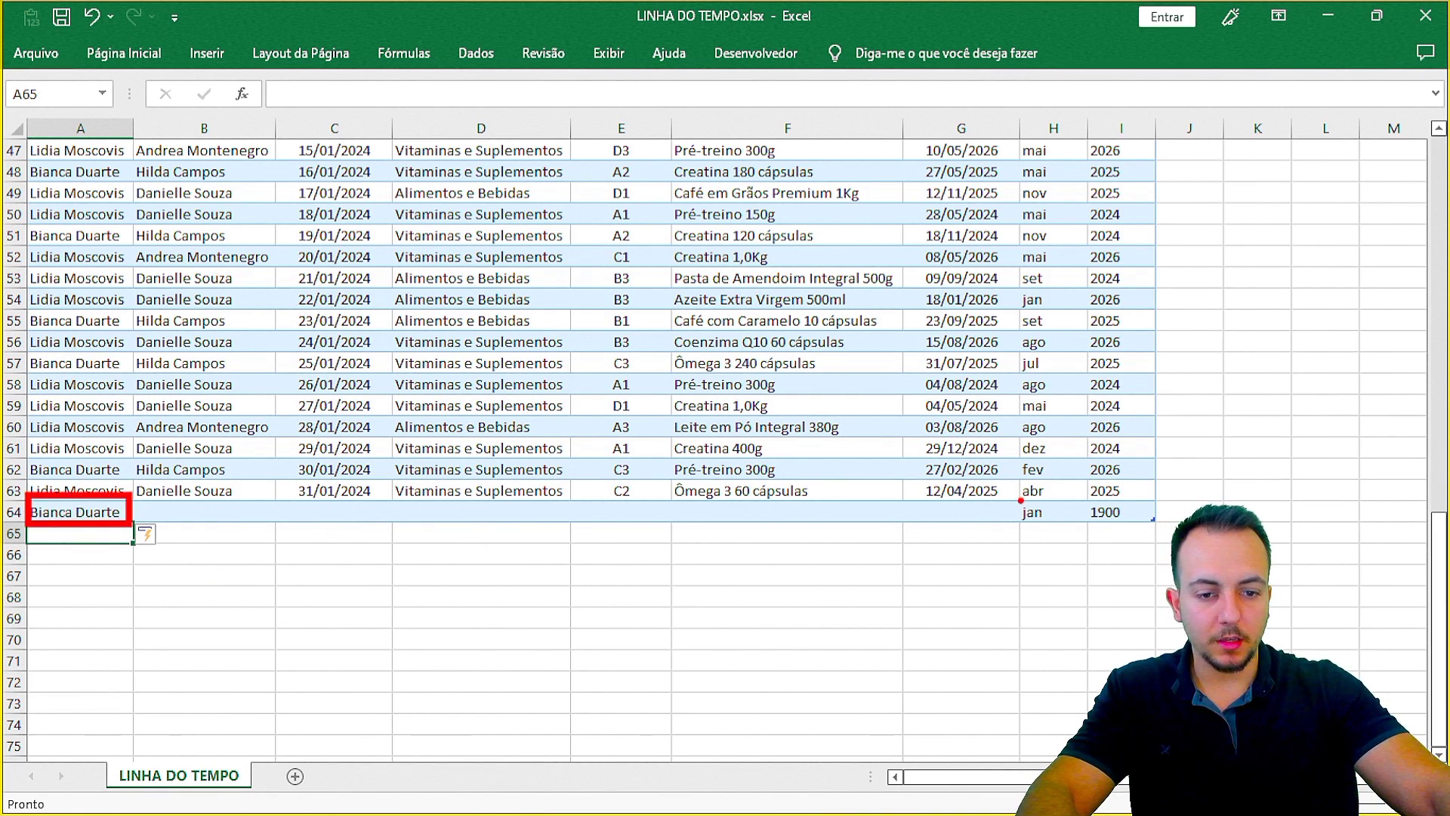
mouse_move(1020, 500)
left_mouse_down()
mouse_move(1140, 532)
mouse_move(1055, 576)
left_mouse_up()
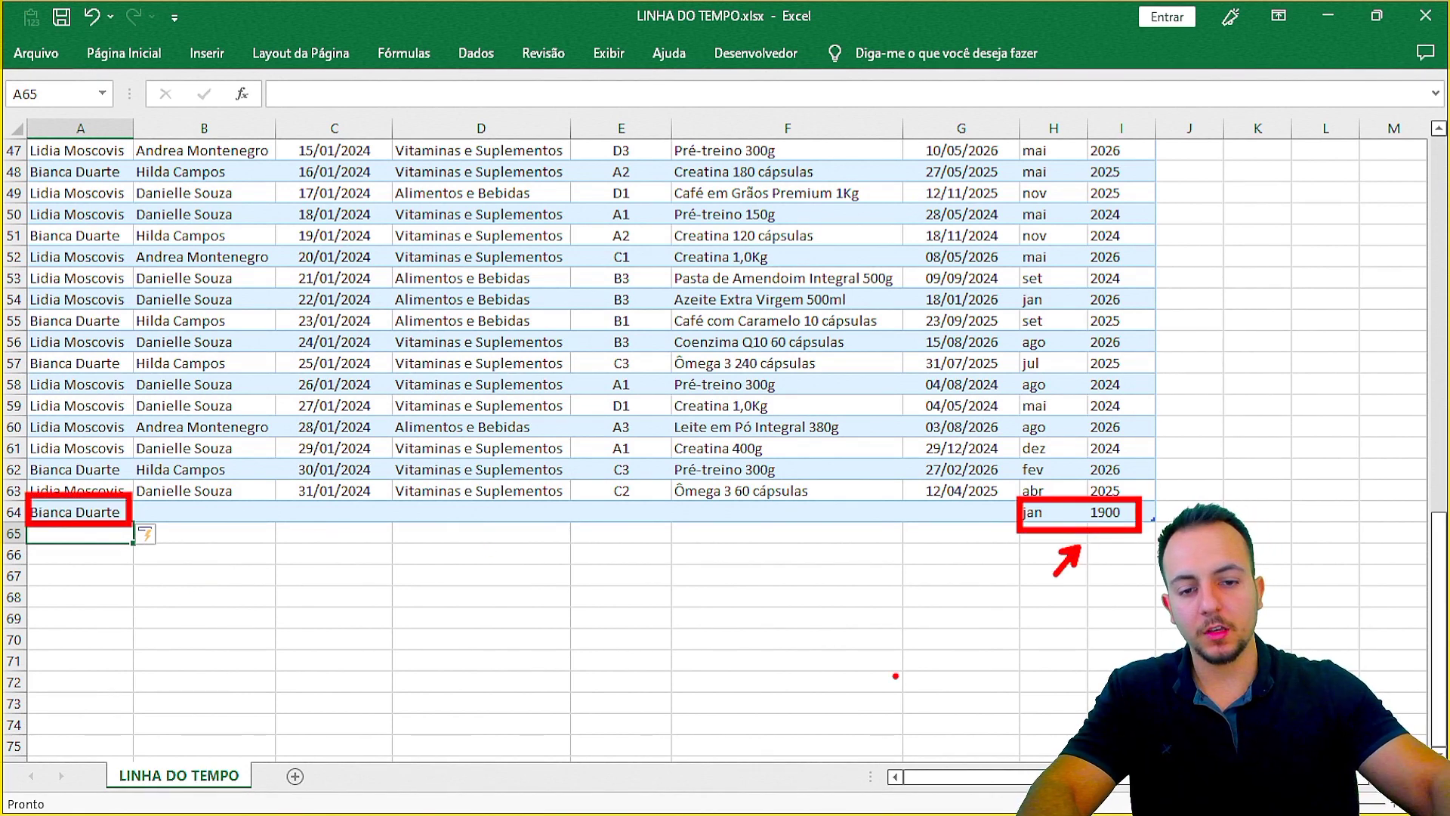
key("Escape")
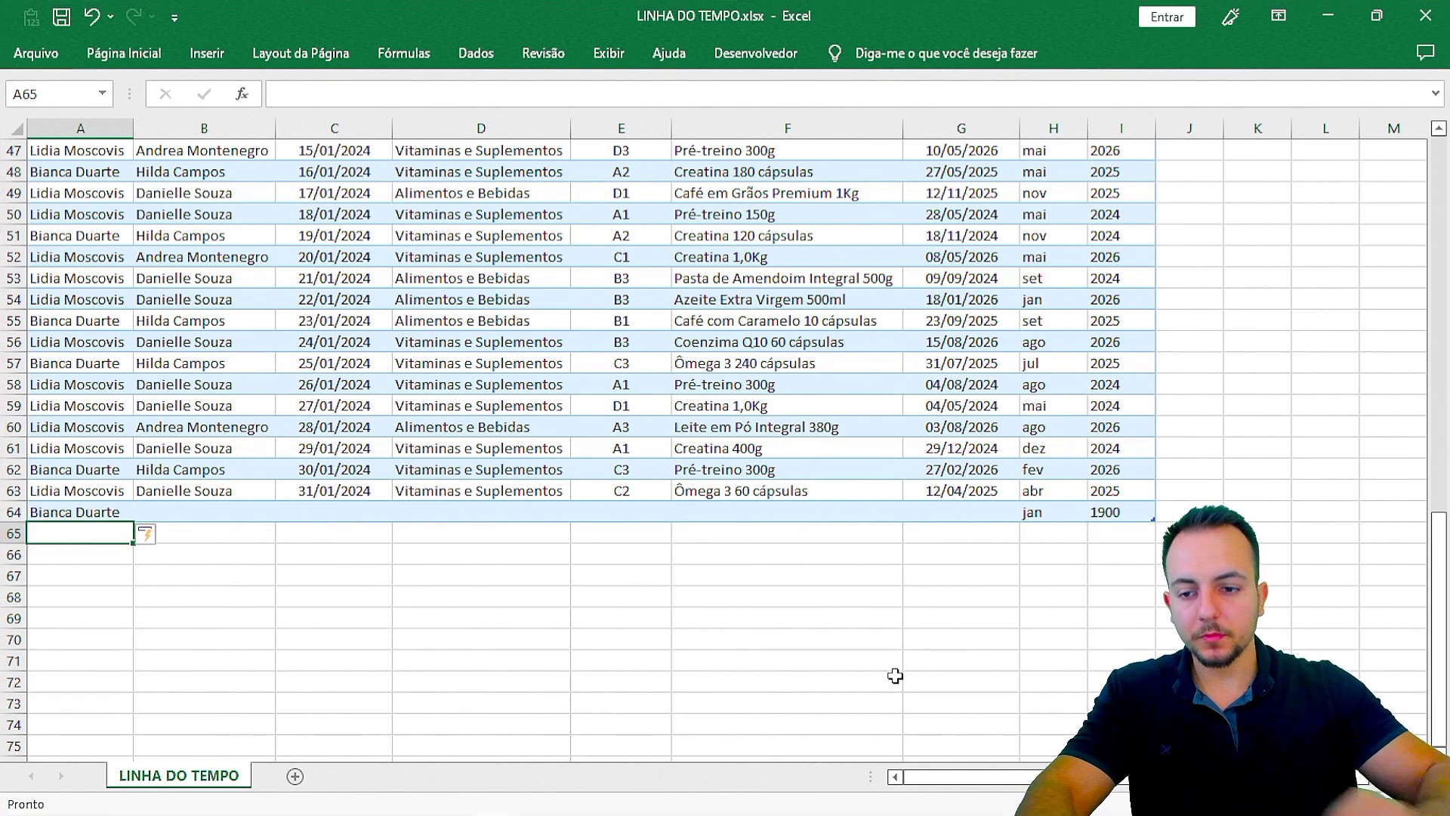
key("ctrl+z")
key("ctrl+z")
left_click(1036, 471)
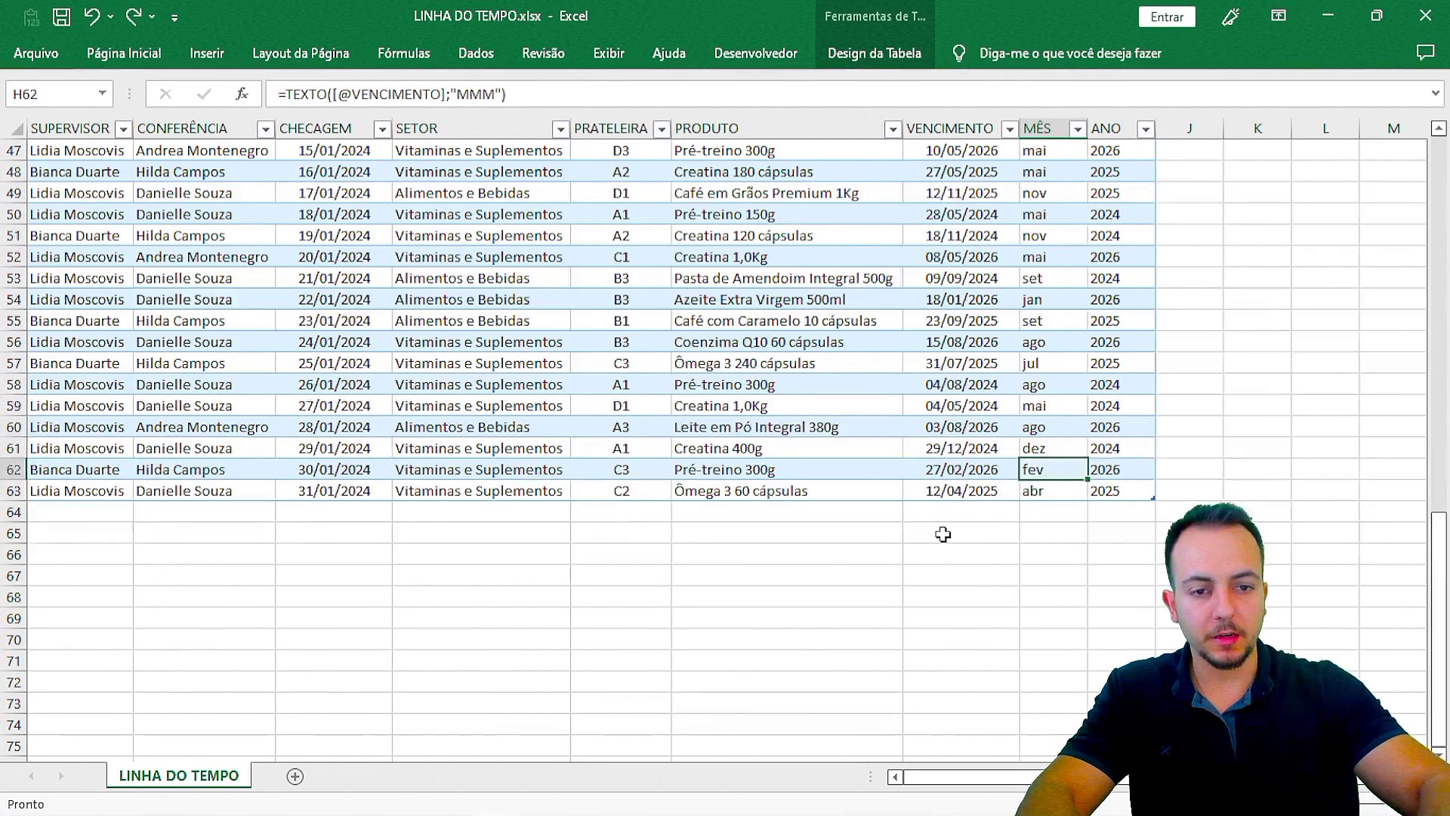
key("ctrl+Up")
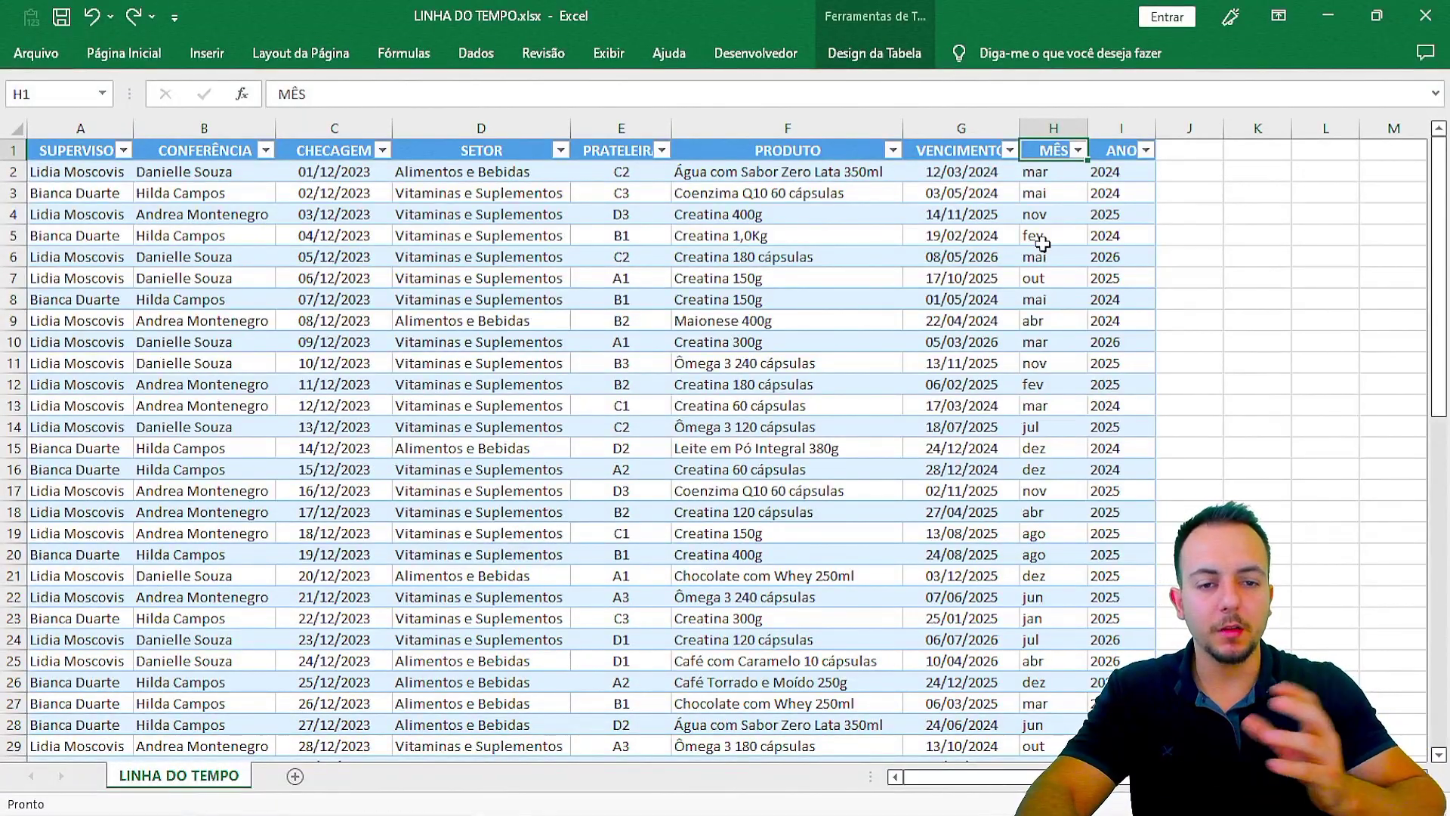
Step: Hide columns H and I holding MÊS and ANO
left_click_drag(1057, 127, 1104, 123)
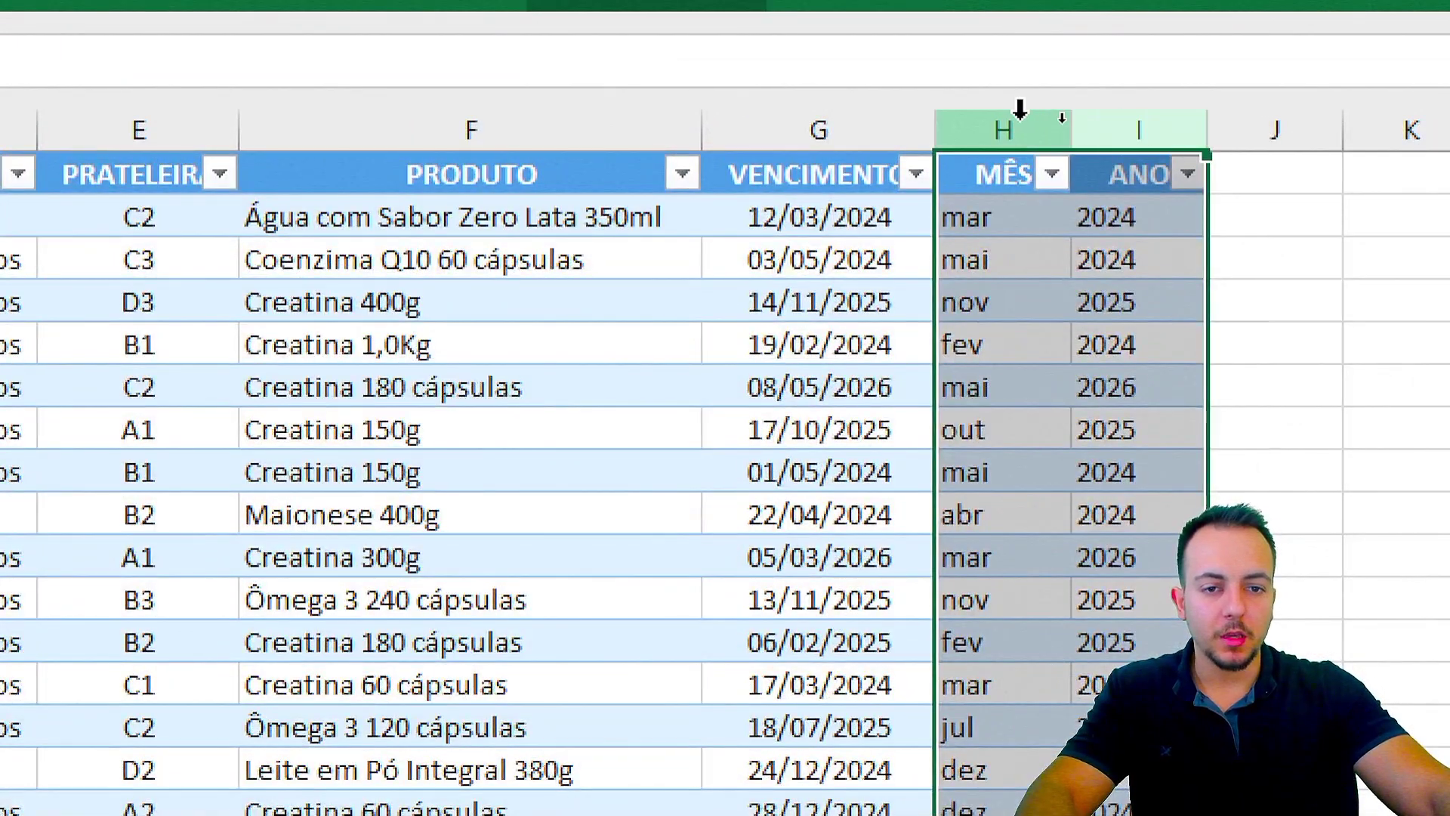
right_click(1020, 114)
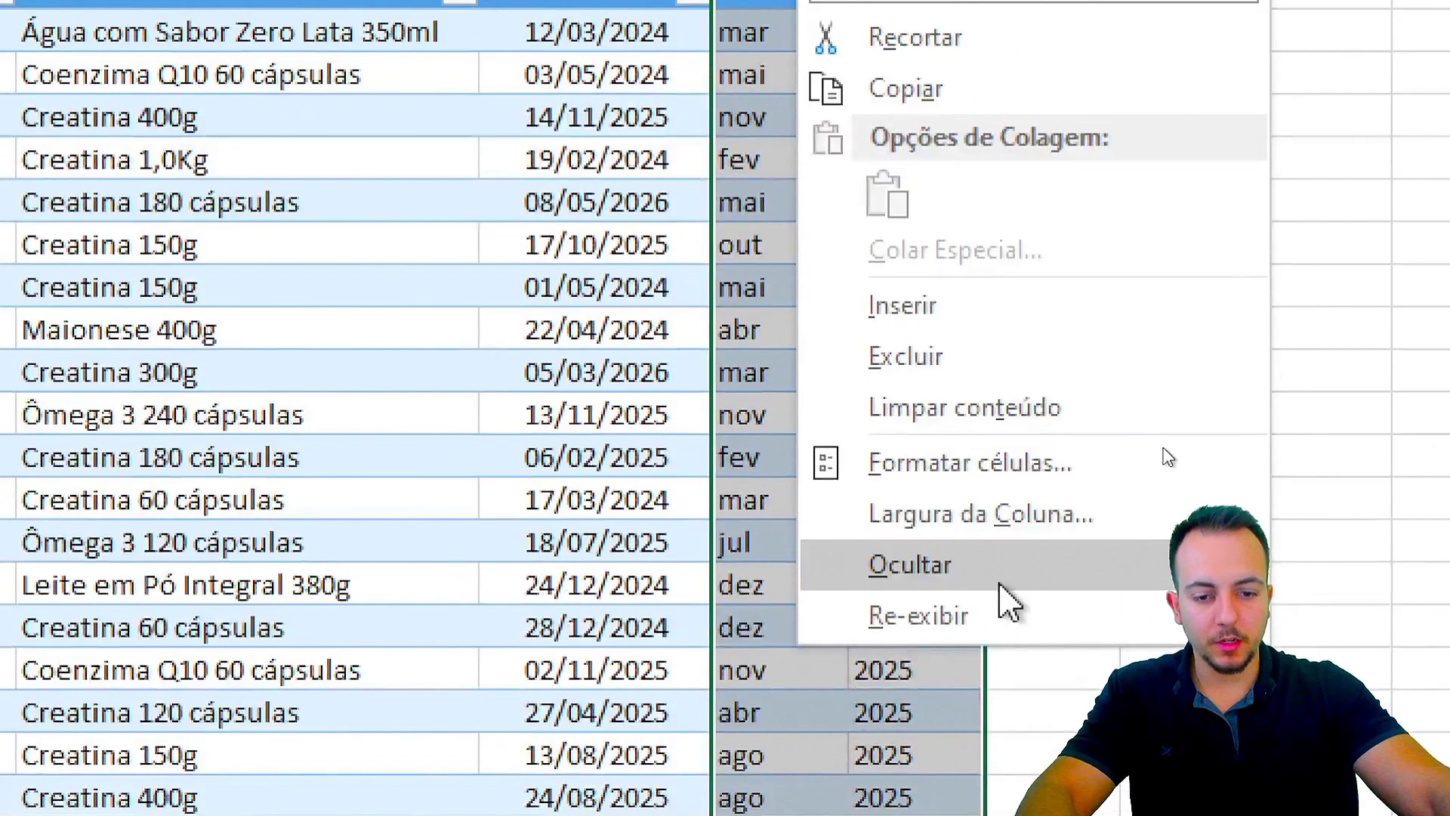
left_click(989, 669)
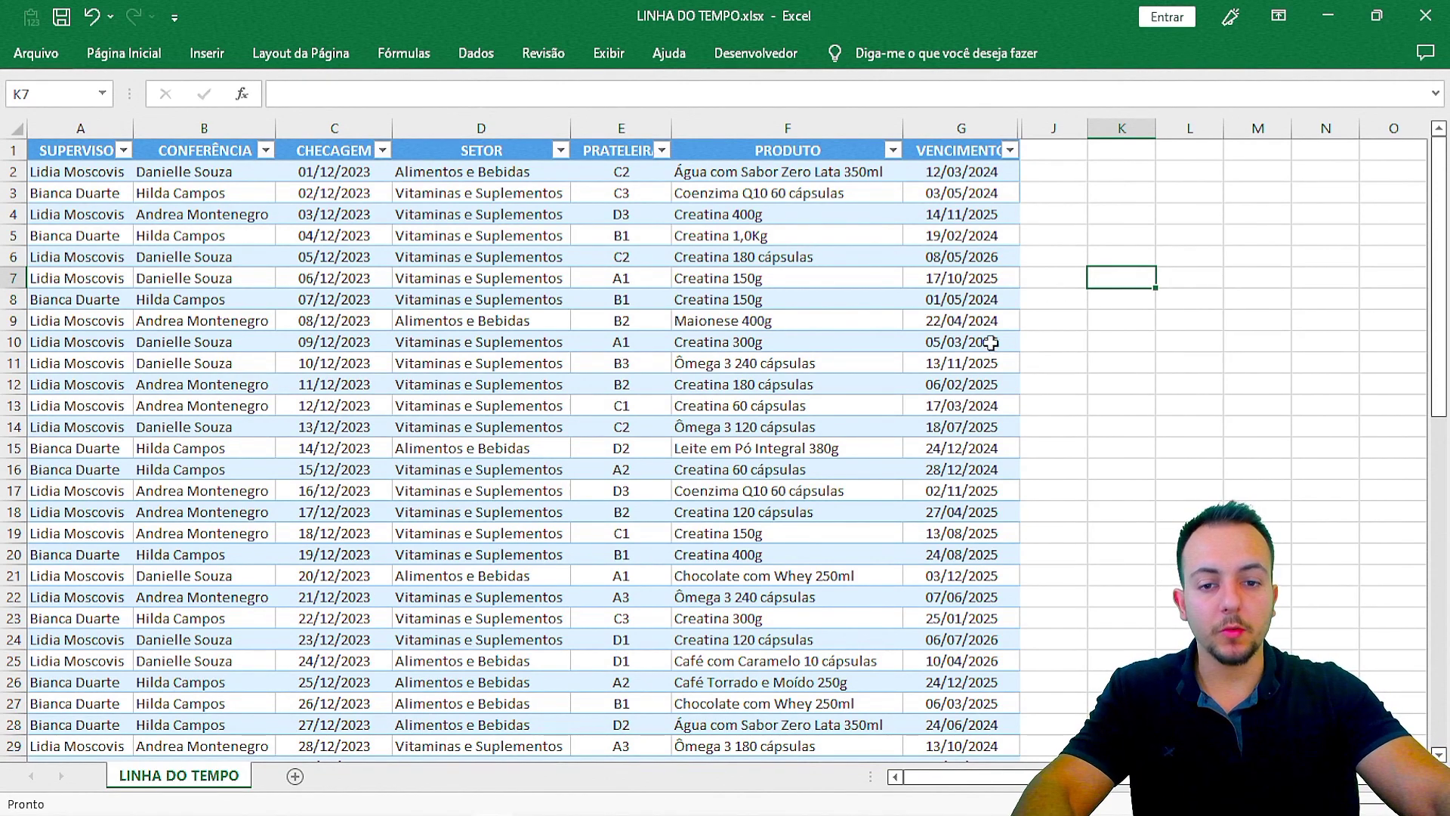
Step: Insert MÊS and ANO slicers for the product table from Table Design
left_click(559, 253)
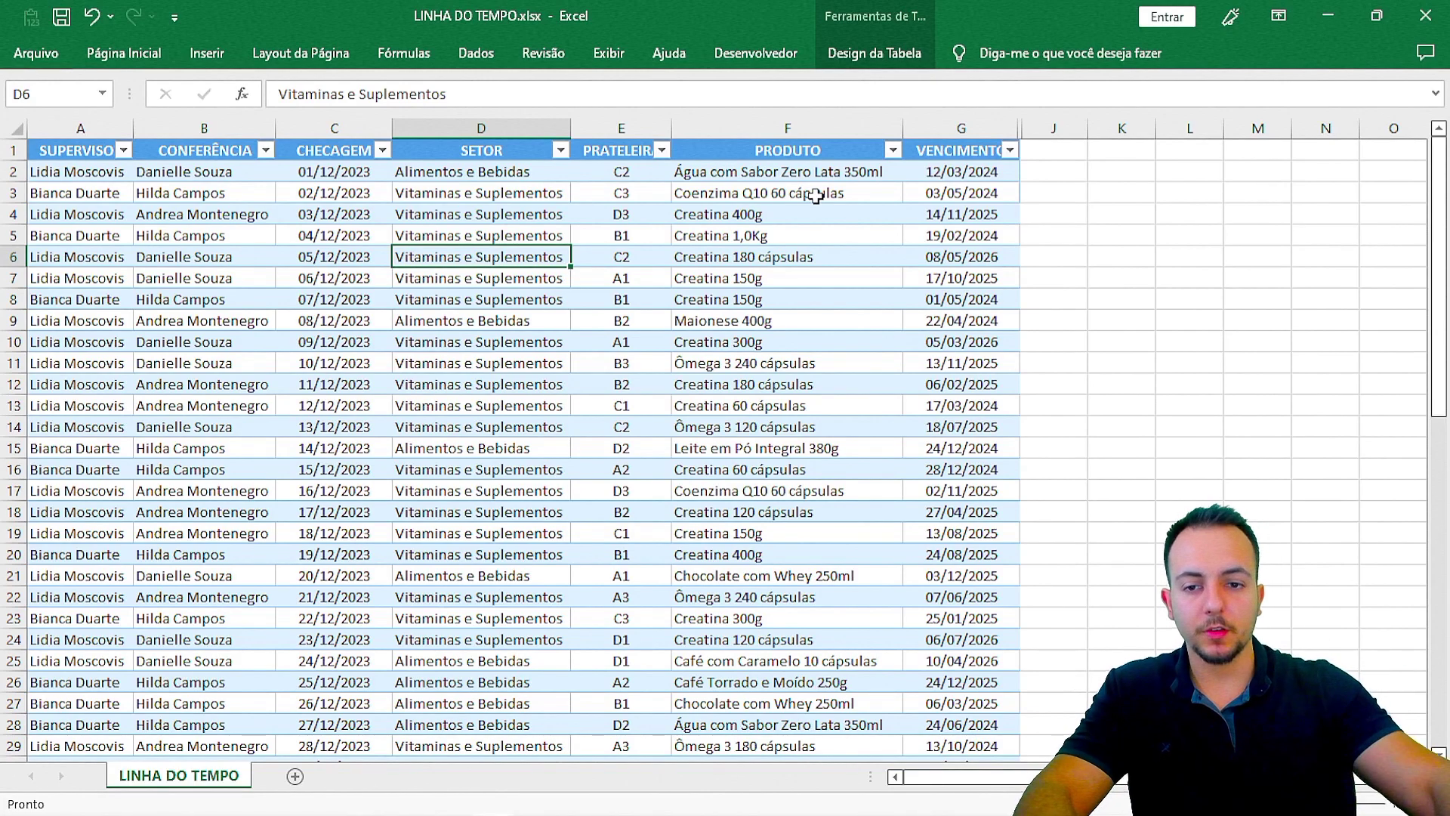
left_click(717, 299)
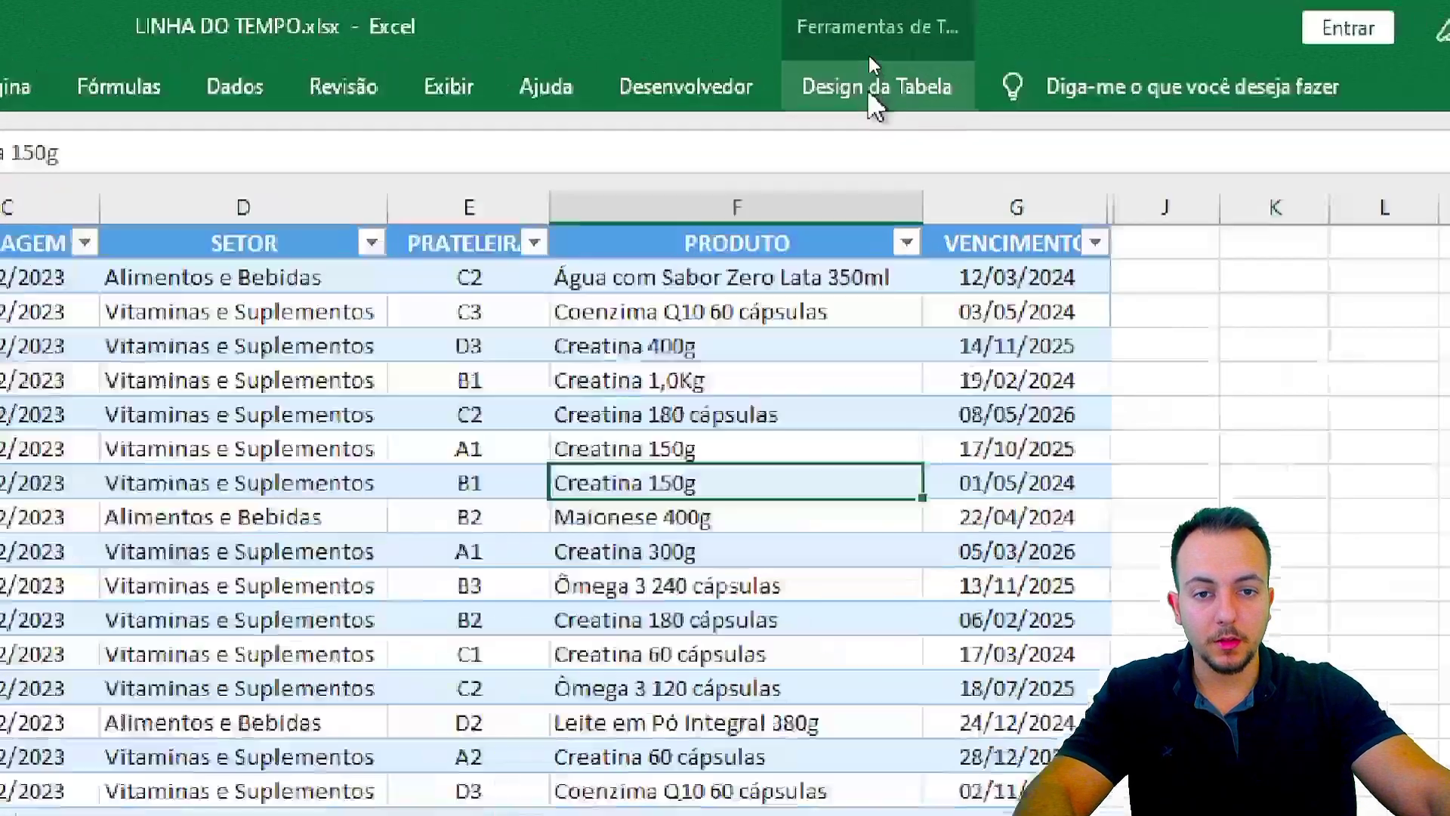
left_click(875, 99)
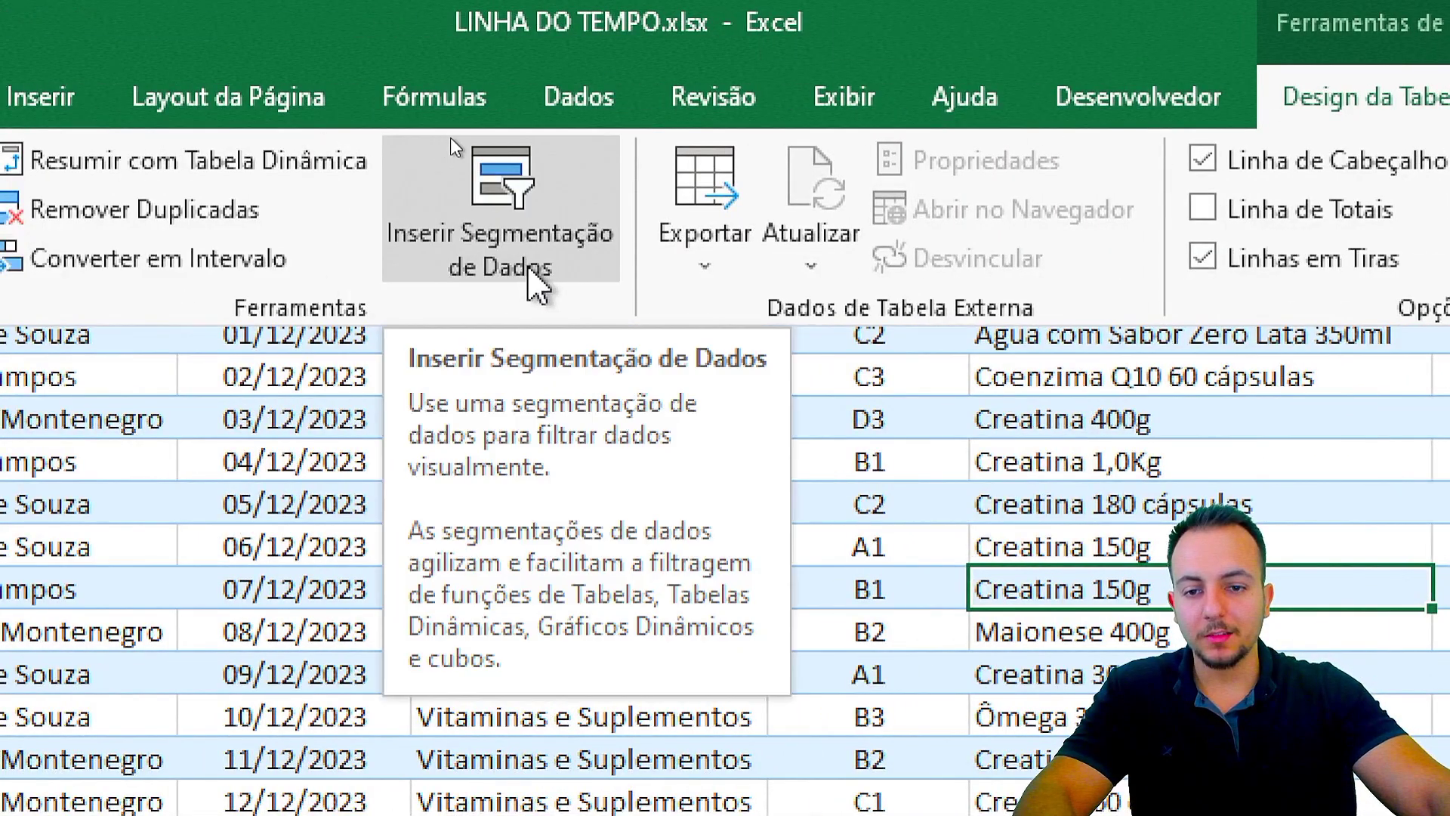
left_click(529, 269)
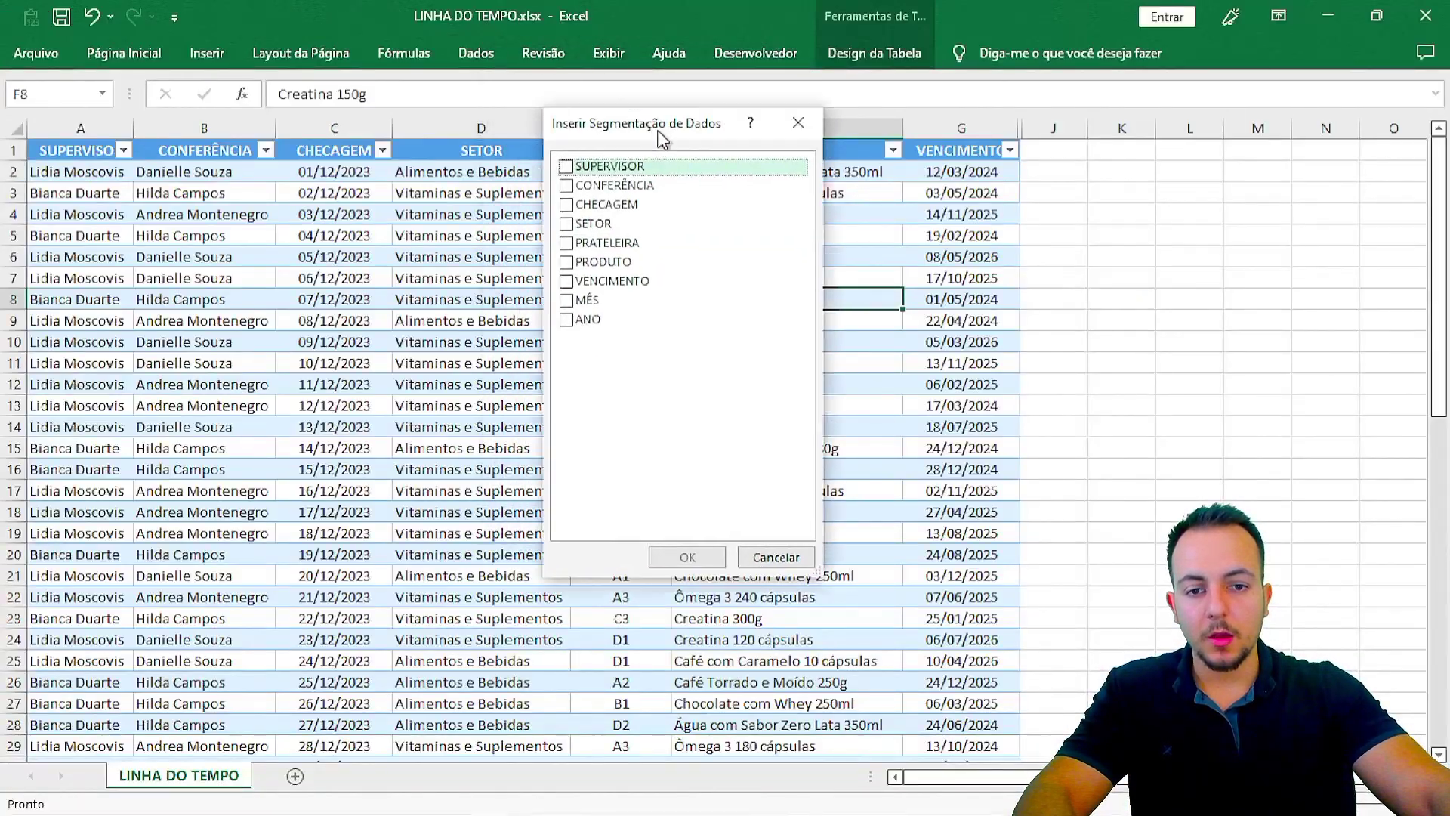
left_click_drag(663, 138, 768, 191)
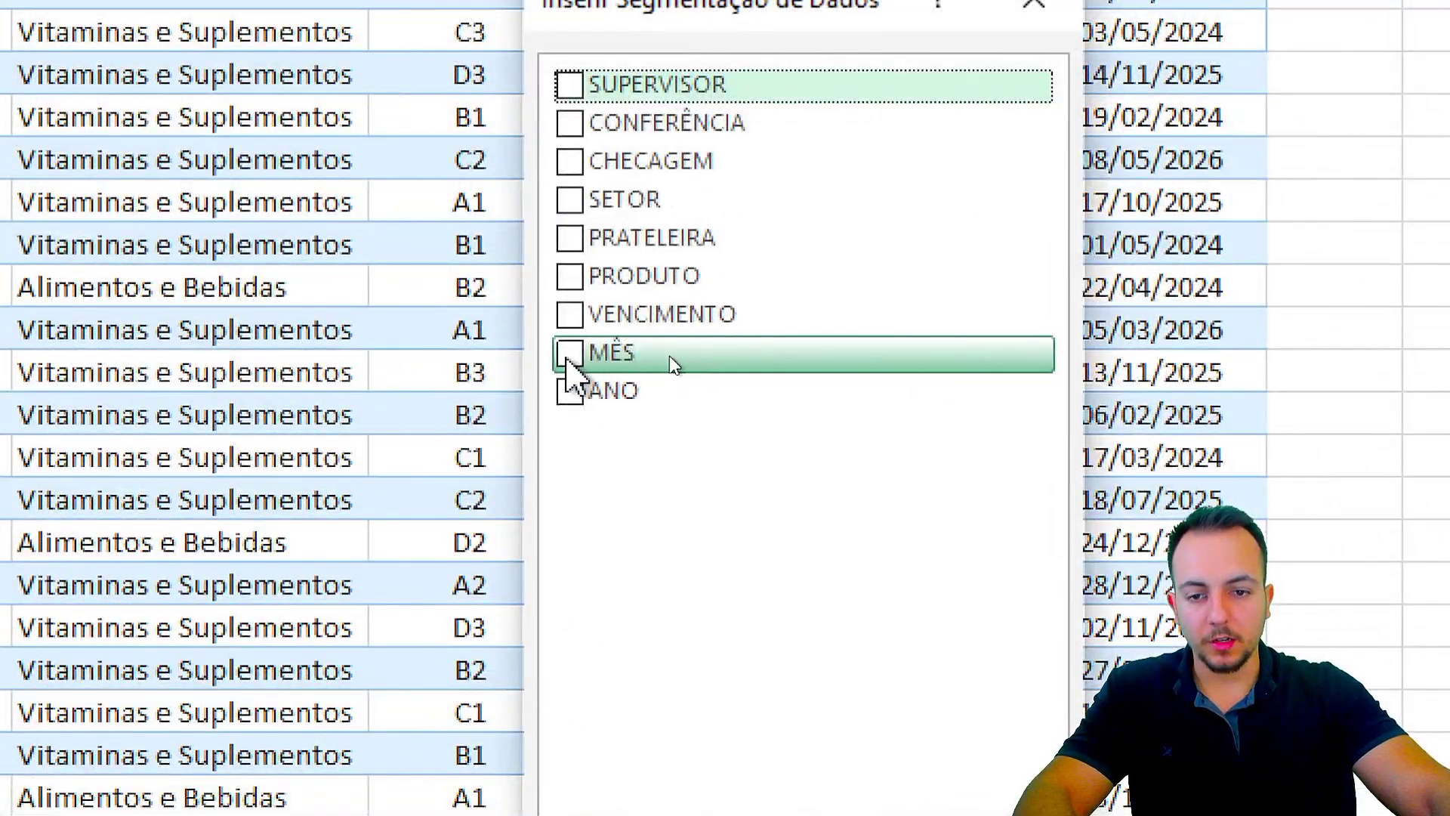
left_click(568, 356)
left_click(579, 391)
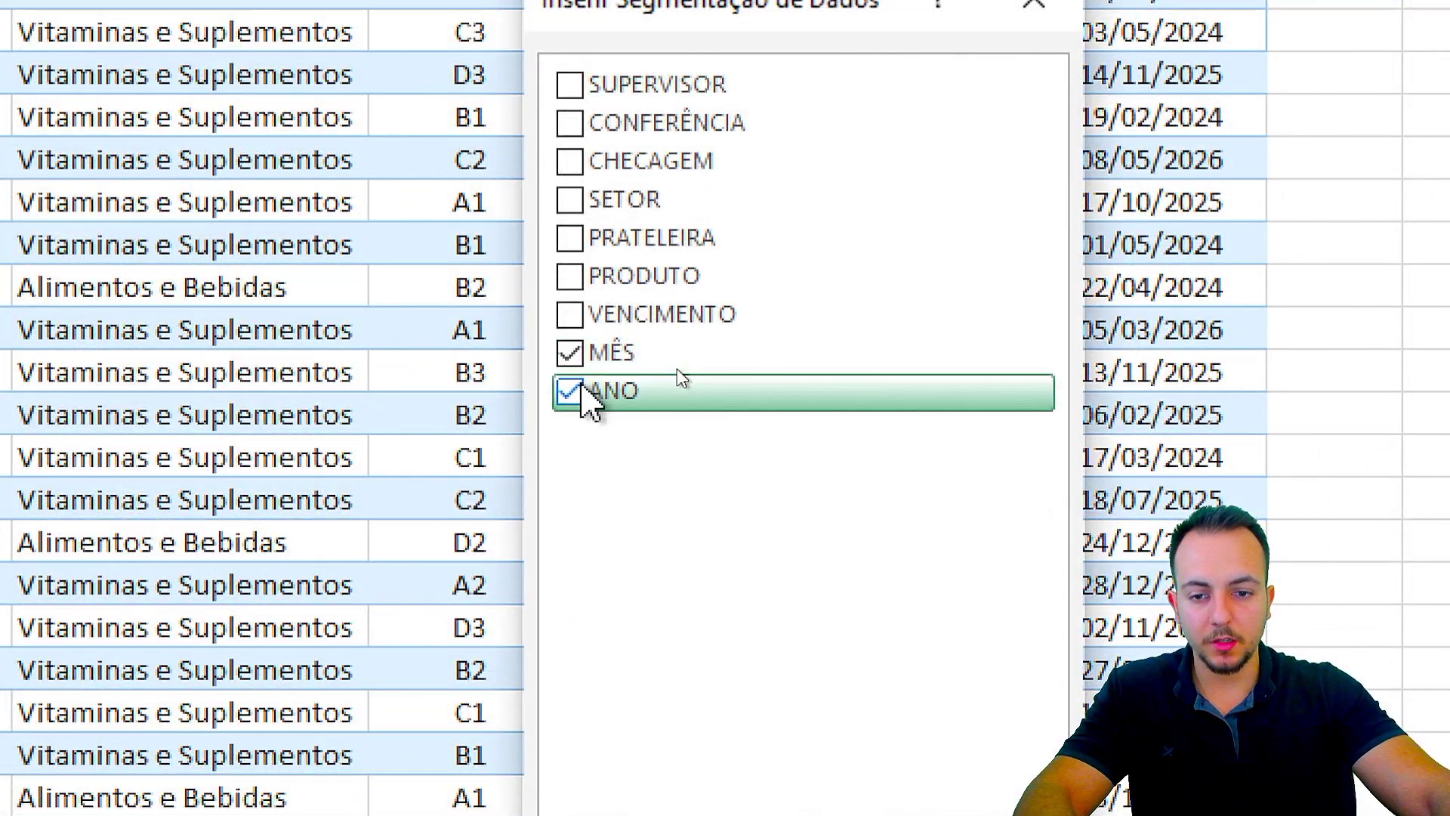
key("ctrl+2")
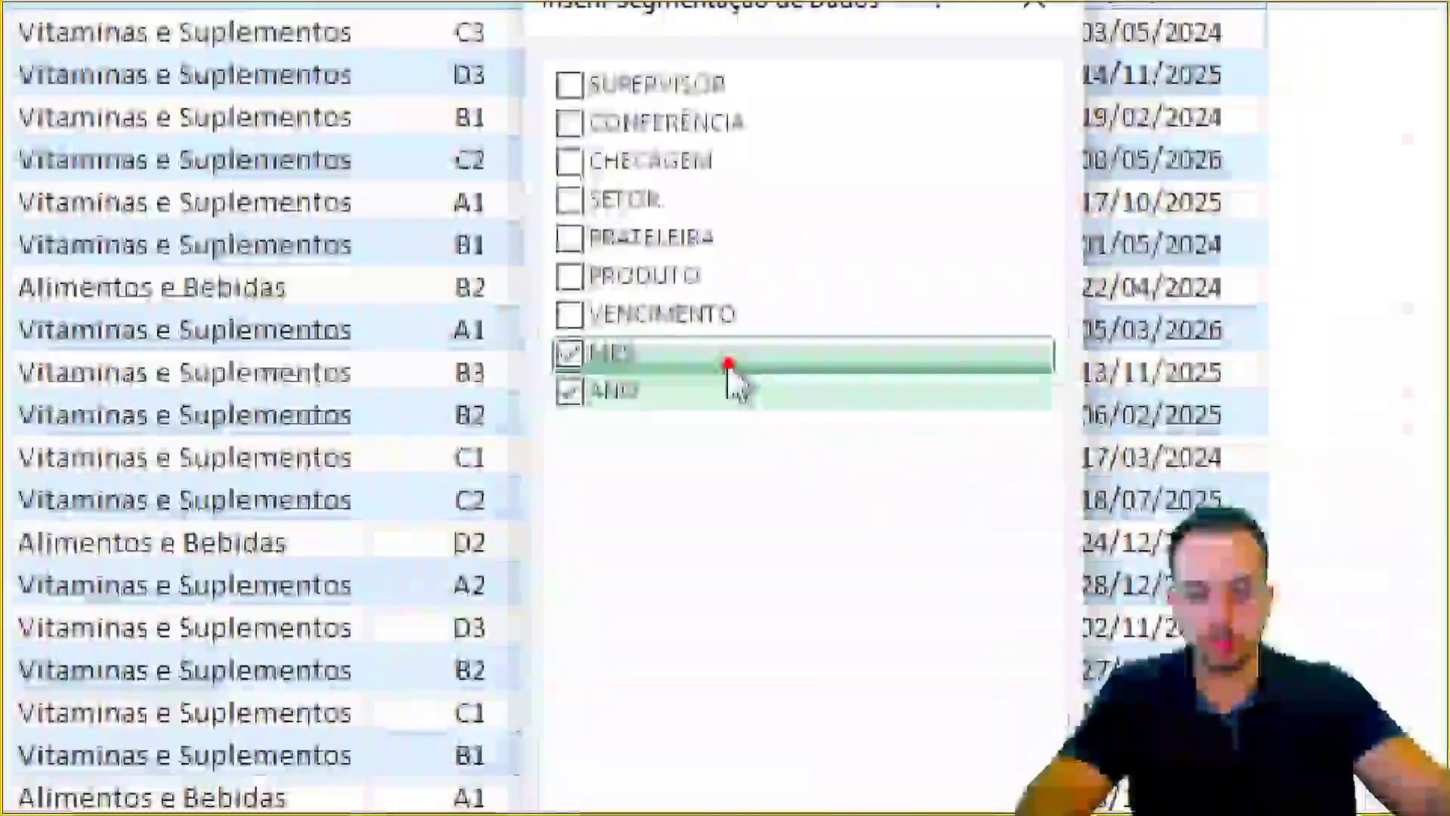
mouse_move(536, 56)
left_mouse_down()
mouse_move(757, 368)
mouse_move(766, 425)
left_mouse_up()
left_click_drag(823, 222, 950, 171)
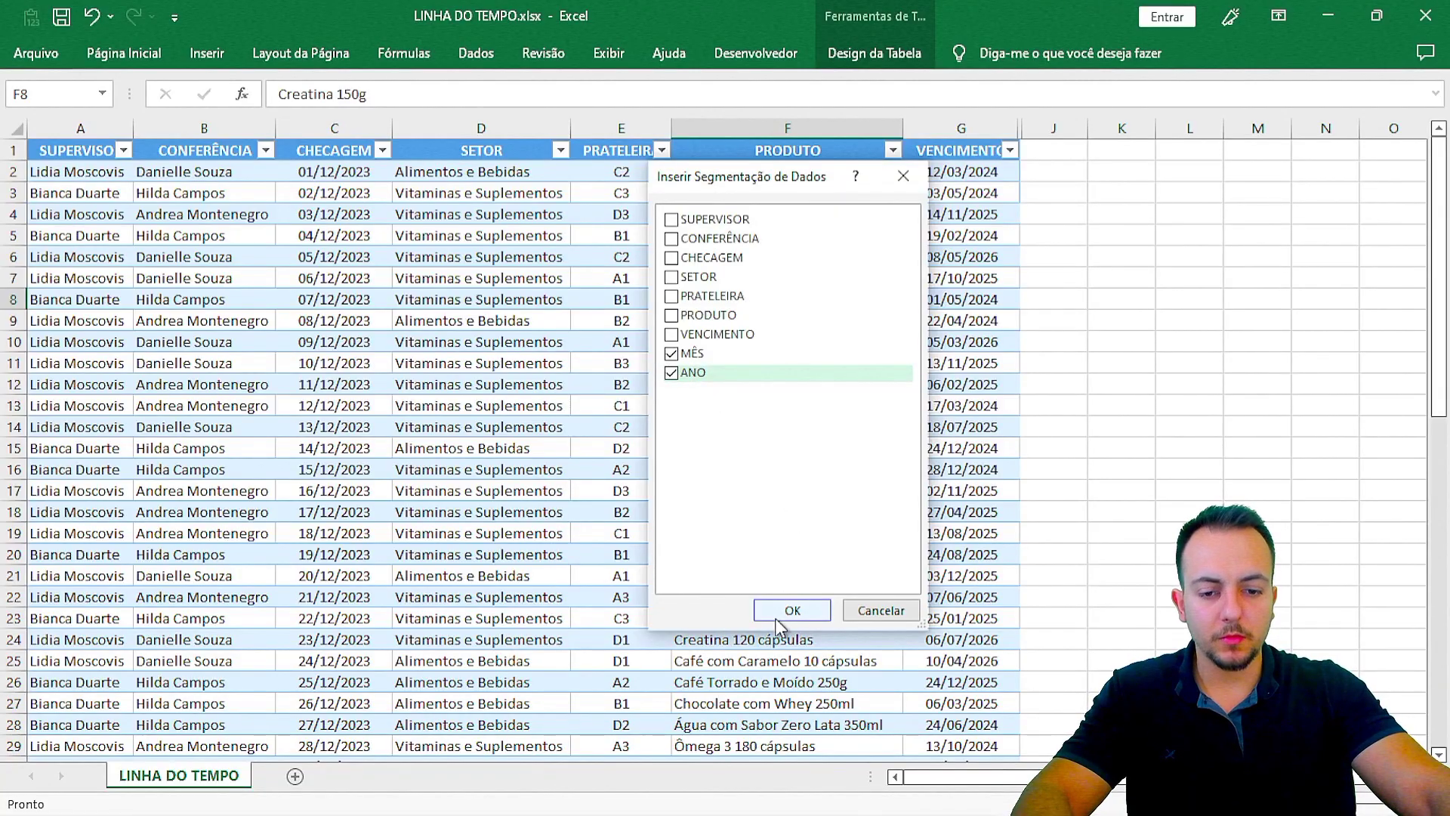
left_click(775, 618)
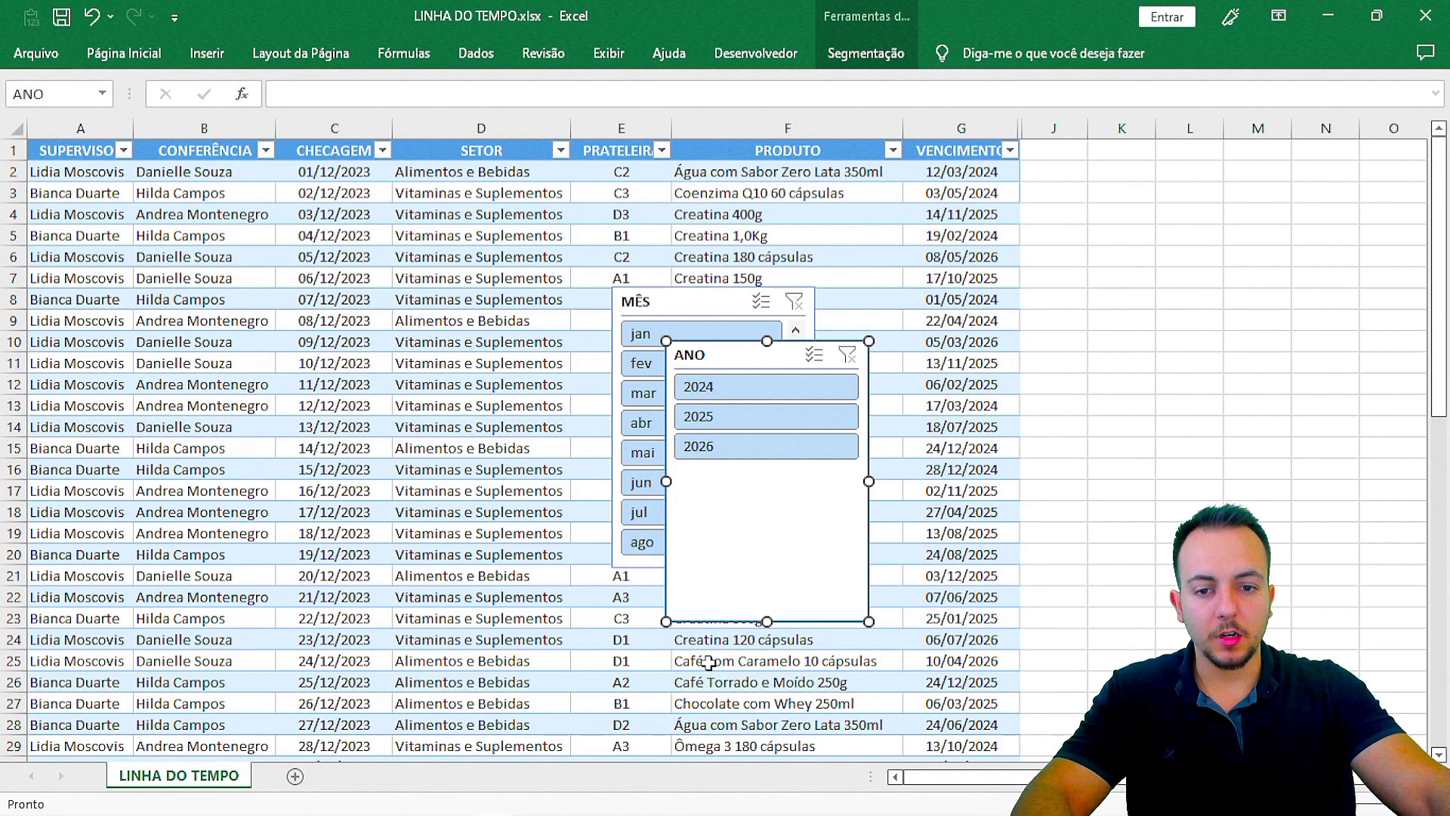
Step: Place the ANO slicer right of the table with the MÊS slicer aligned below it
left_click_drag(698, 353, 940, 279)
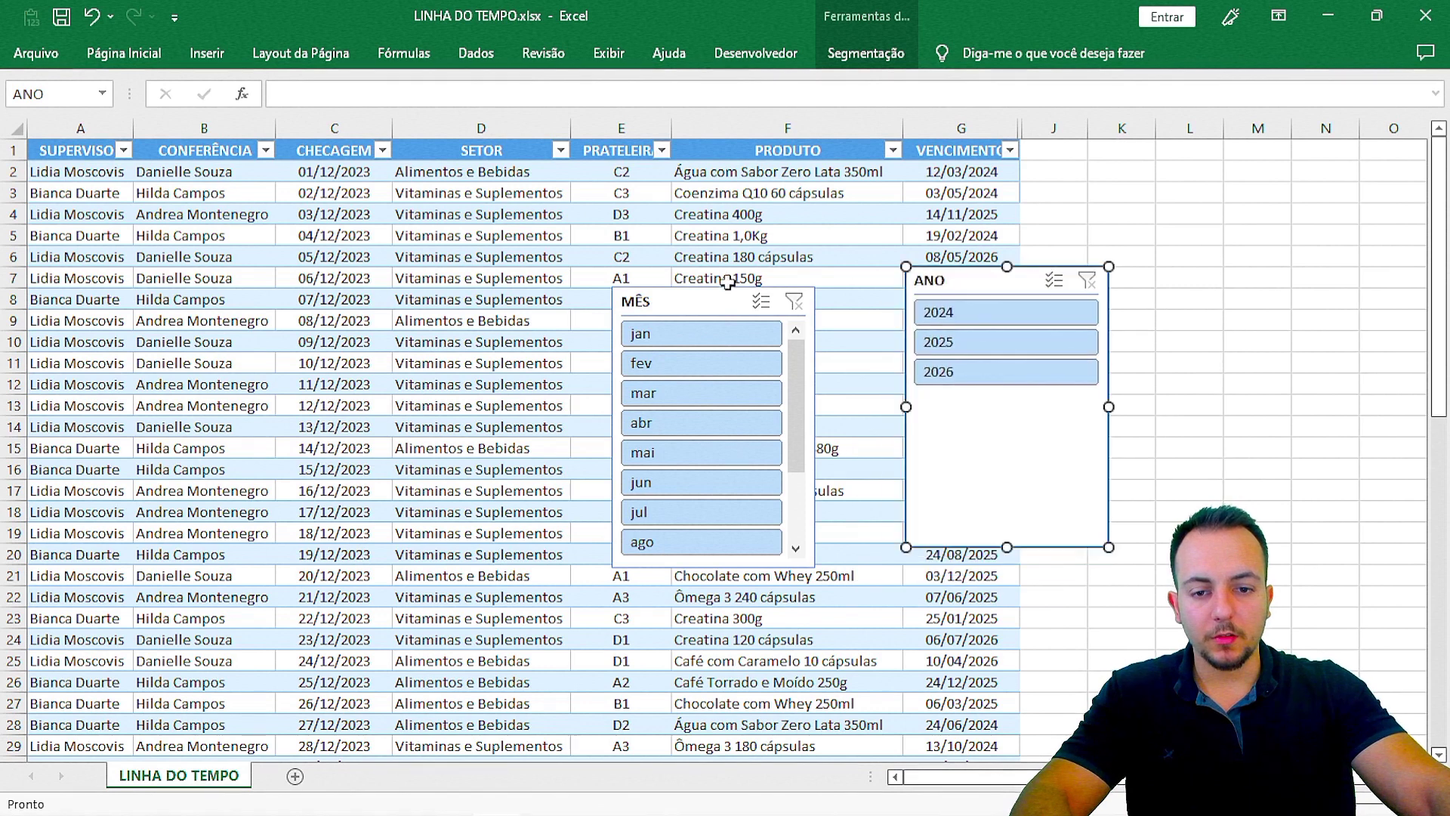
left_click_drag(727, 284, 1247, 180)
left_click(986, 264)
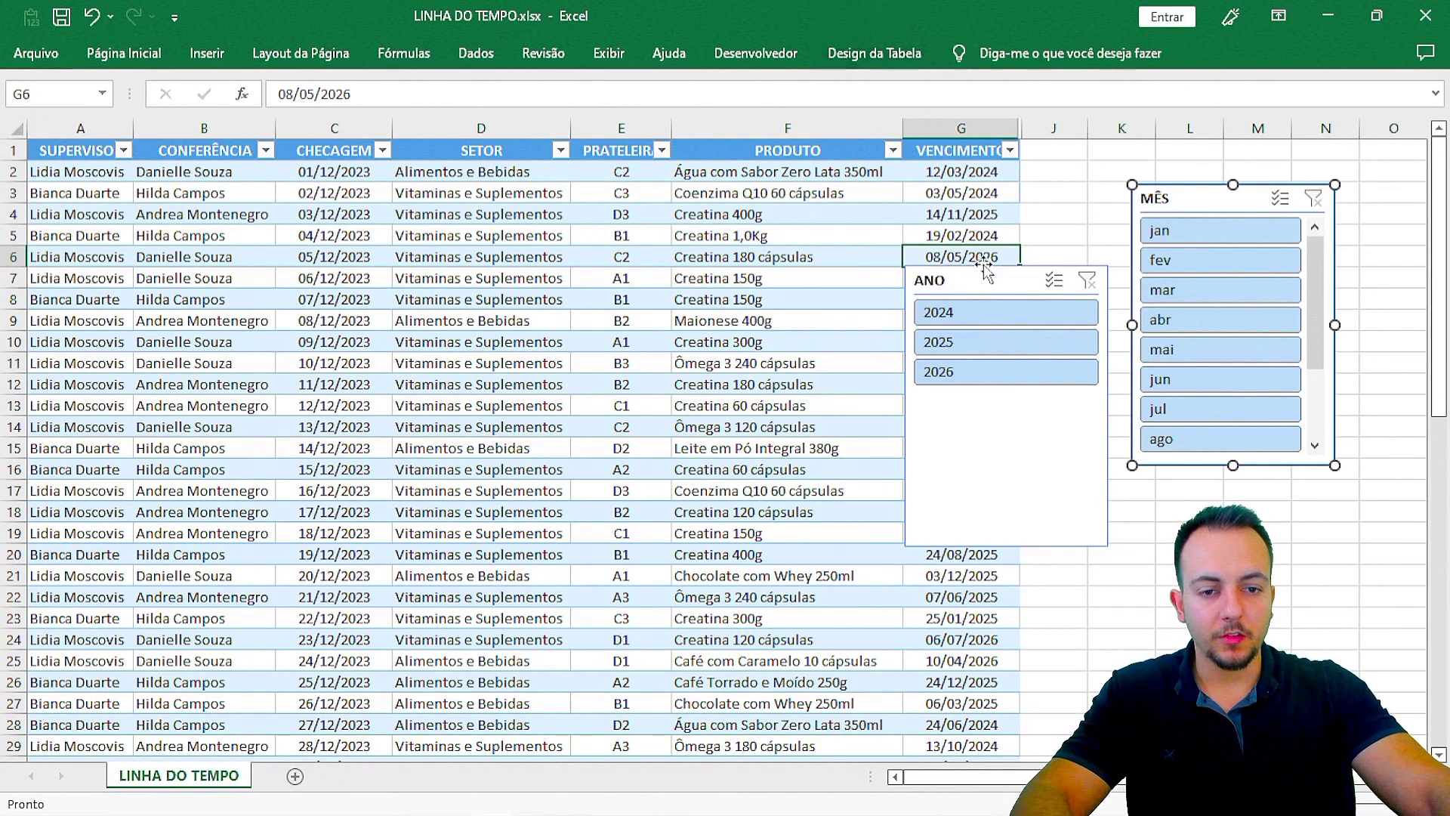
left_click_drag(986, 266, 1116, 168)
left_click(1252, 197)
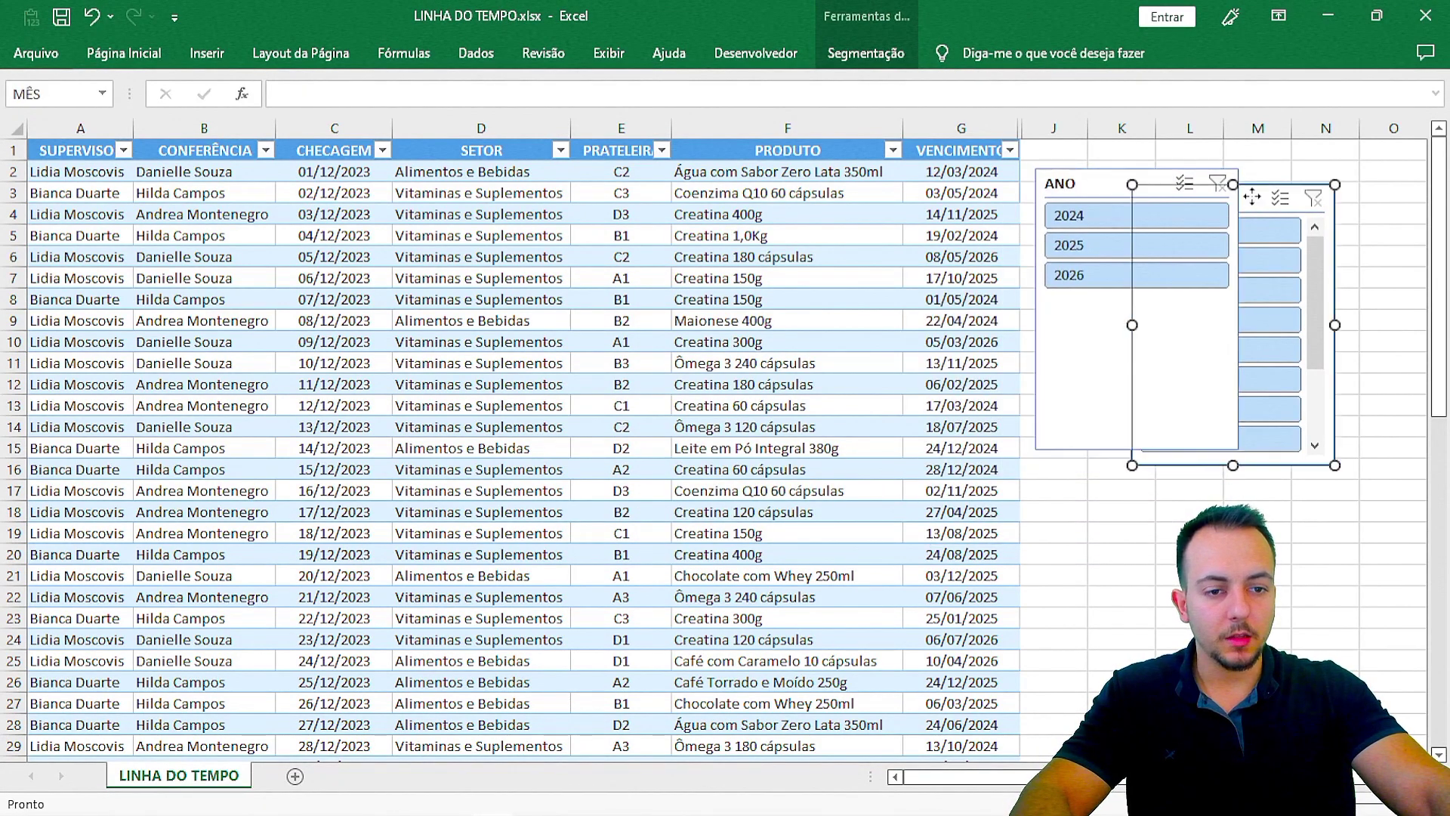
left_click_drag(1253, 197, 1158, 474)
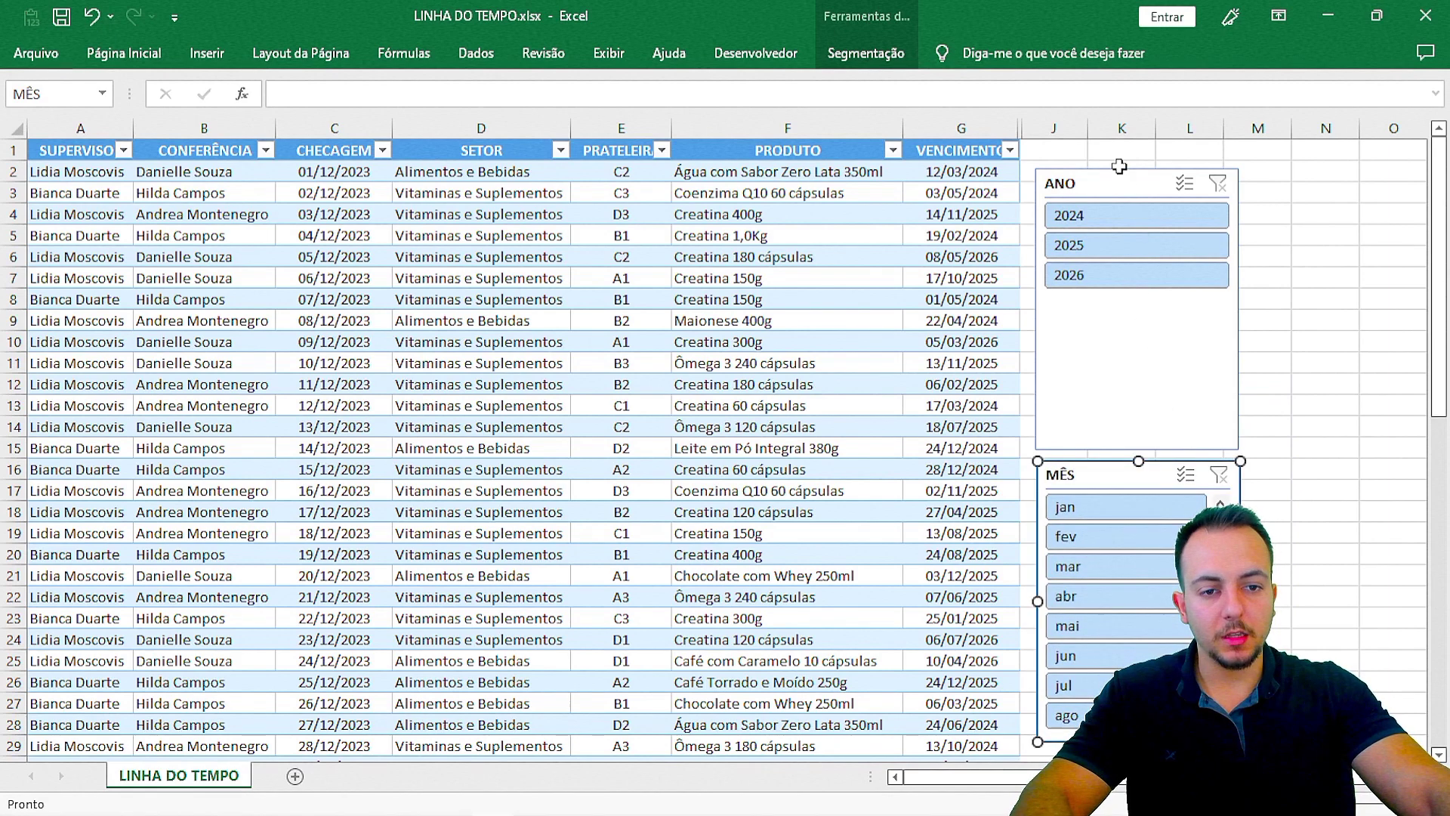
left_click_drag(1118, 165, 1103, 155)
left_click(884, 321)
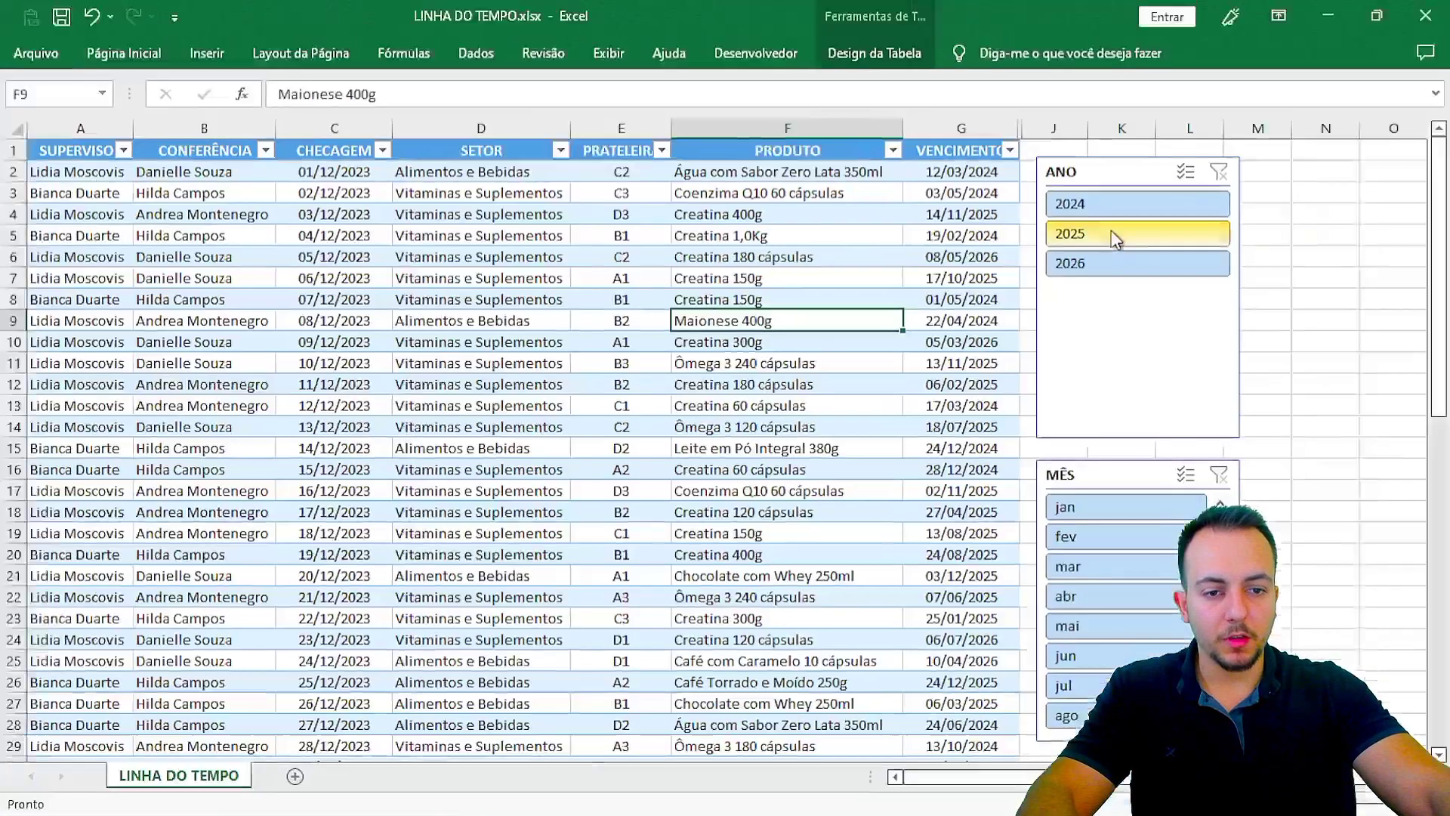
left_click(1124, 236)
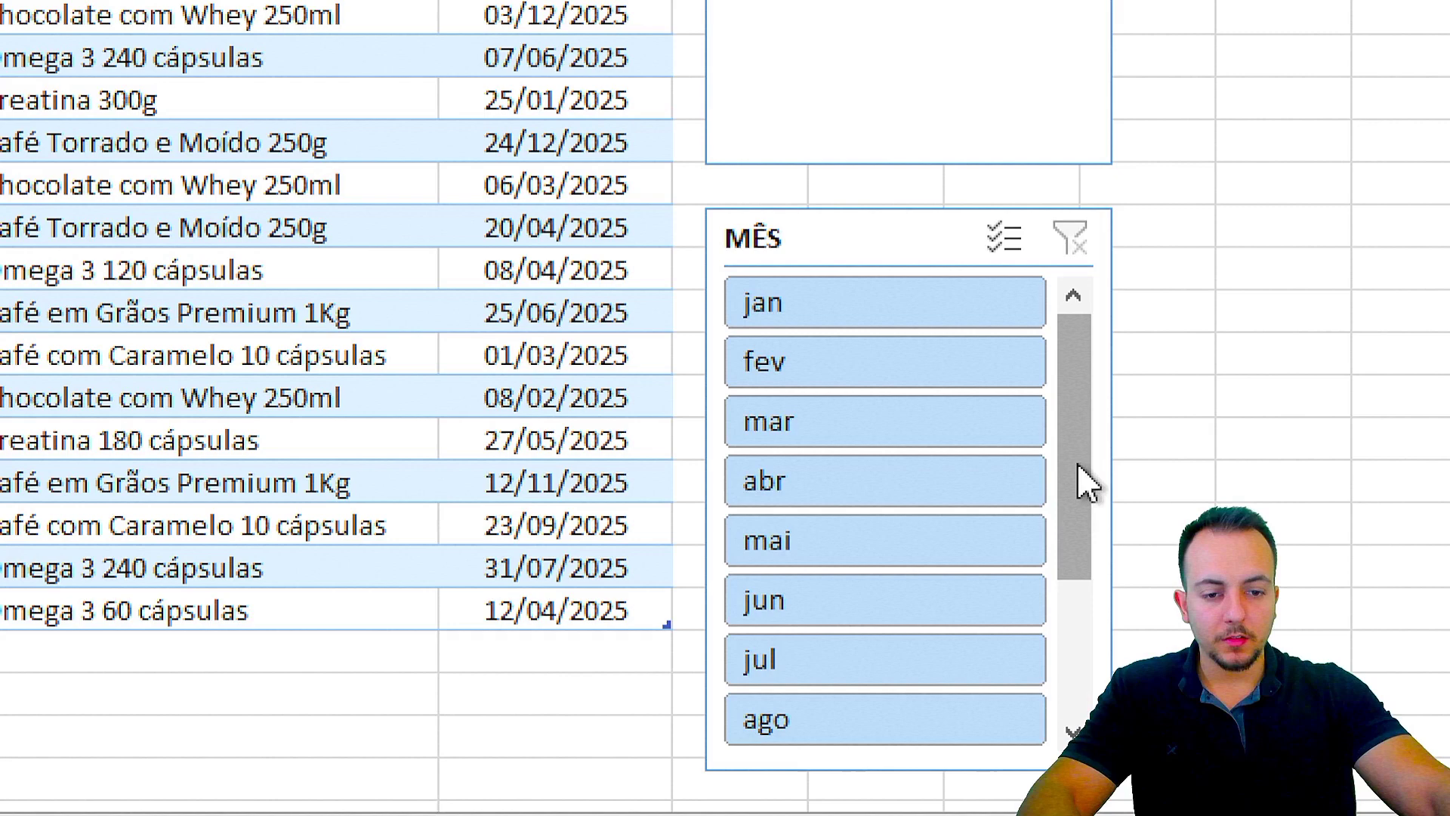
left_click_drag(1190, 560, 1177, 707)
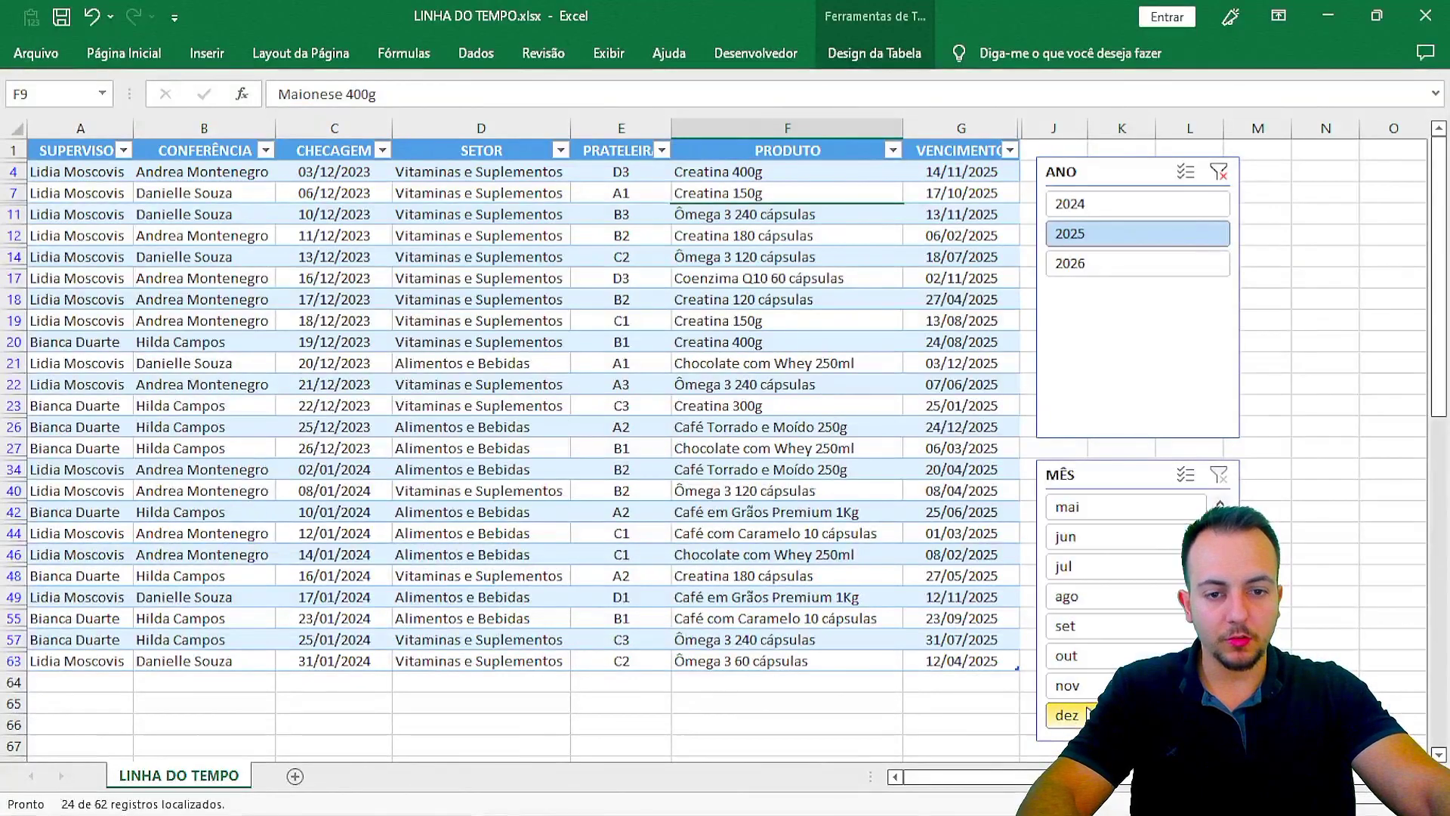
left_click(1065, 714)
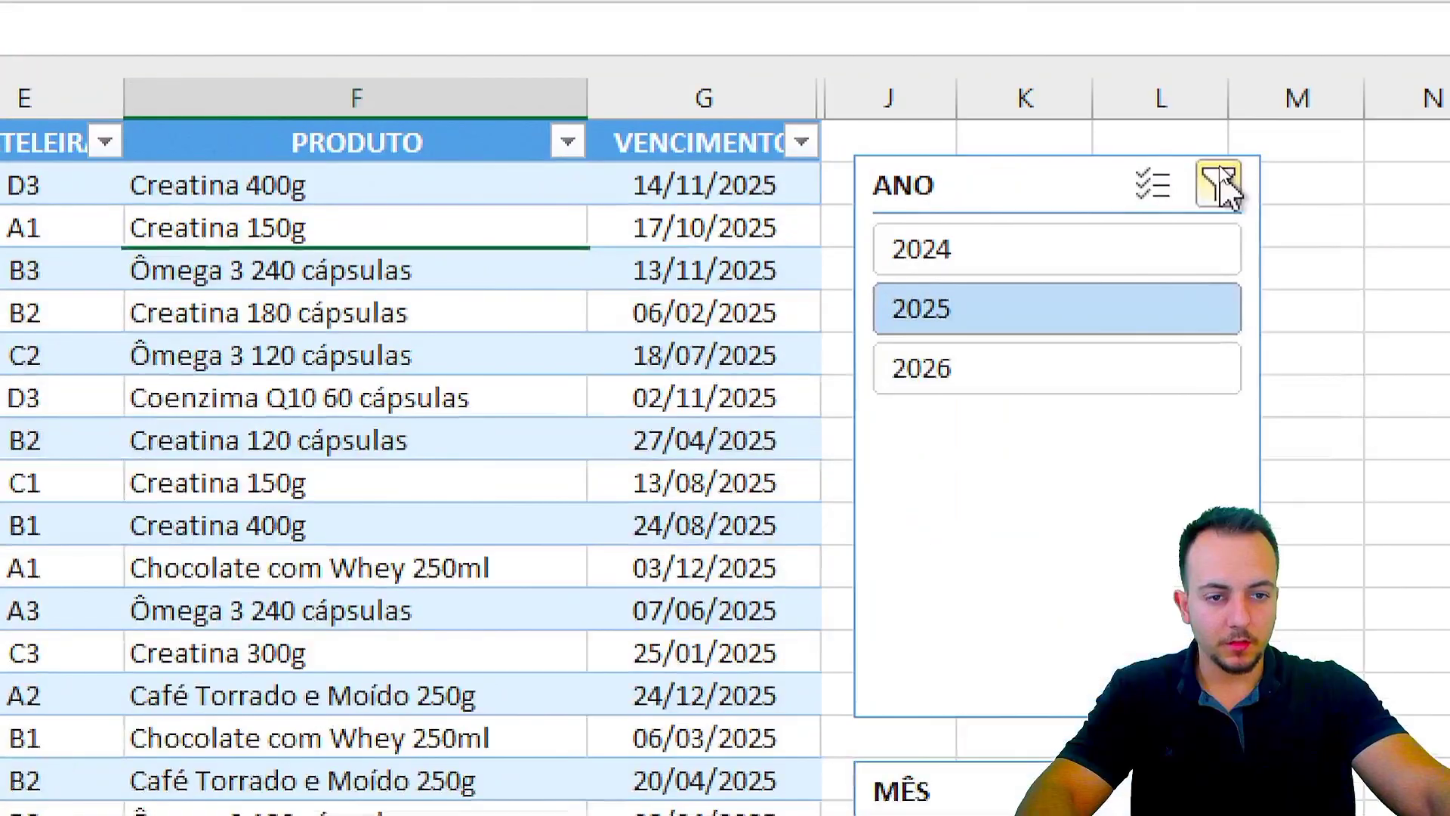
left_click(1188, 168)
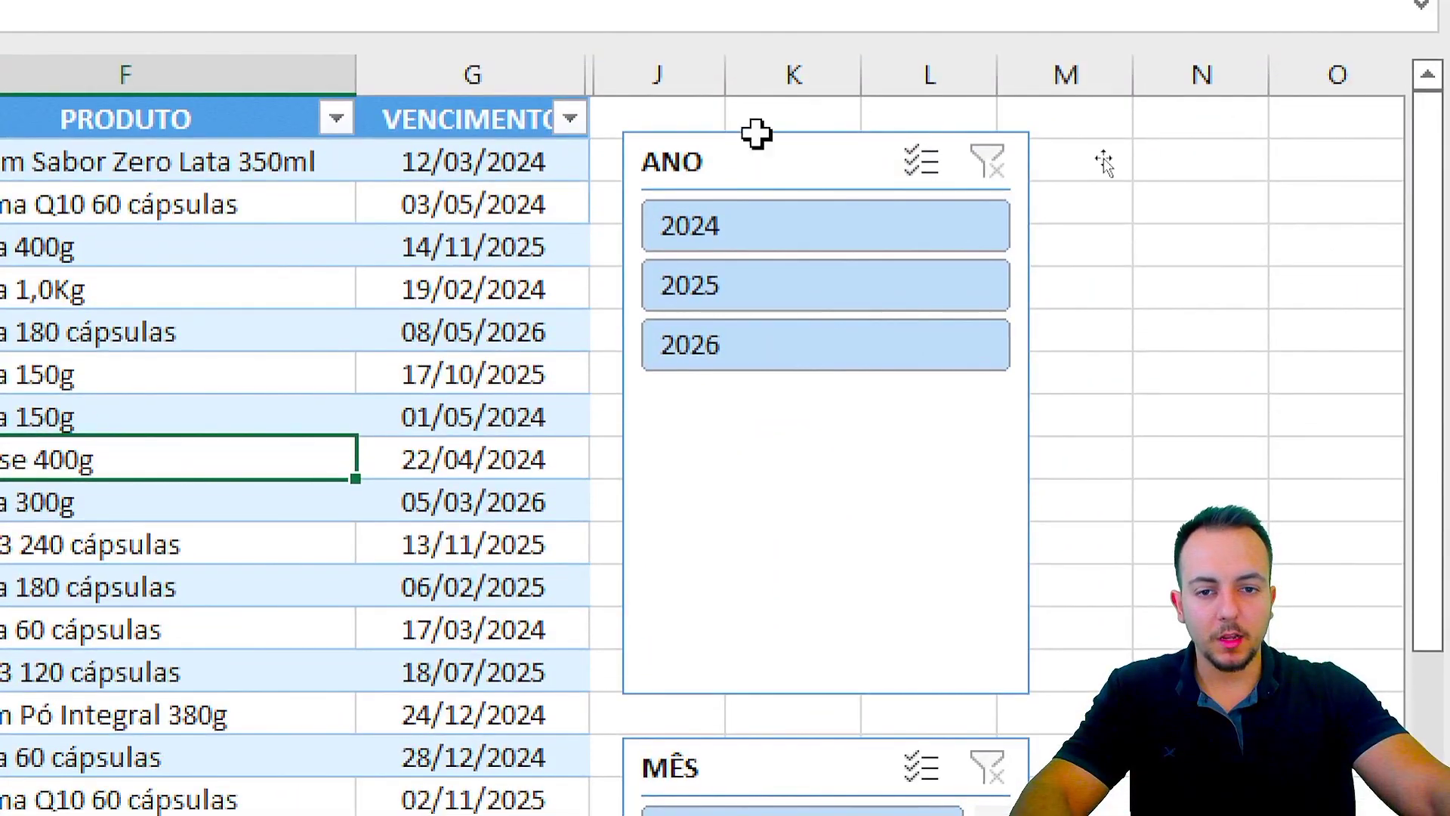
Step: Set the ANO slicer to 3 columns so 2024, 2025 and 2026 sit side by side
left_click(1114, 166)
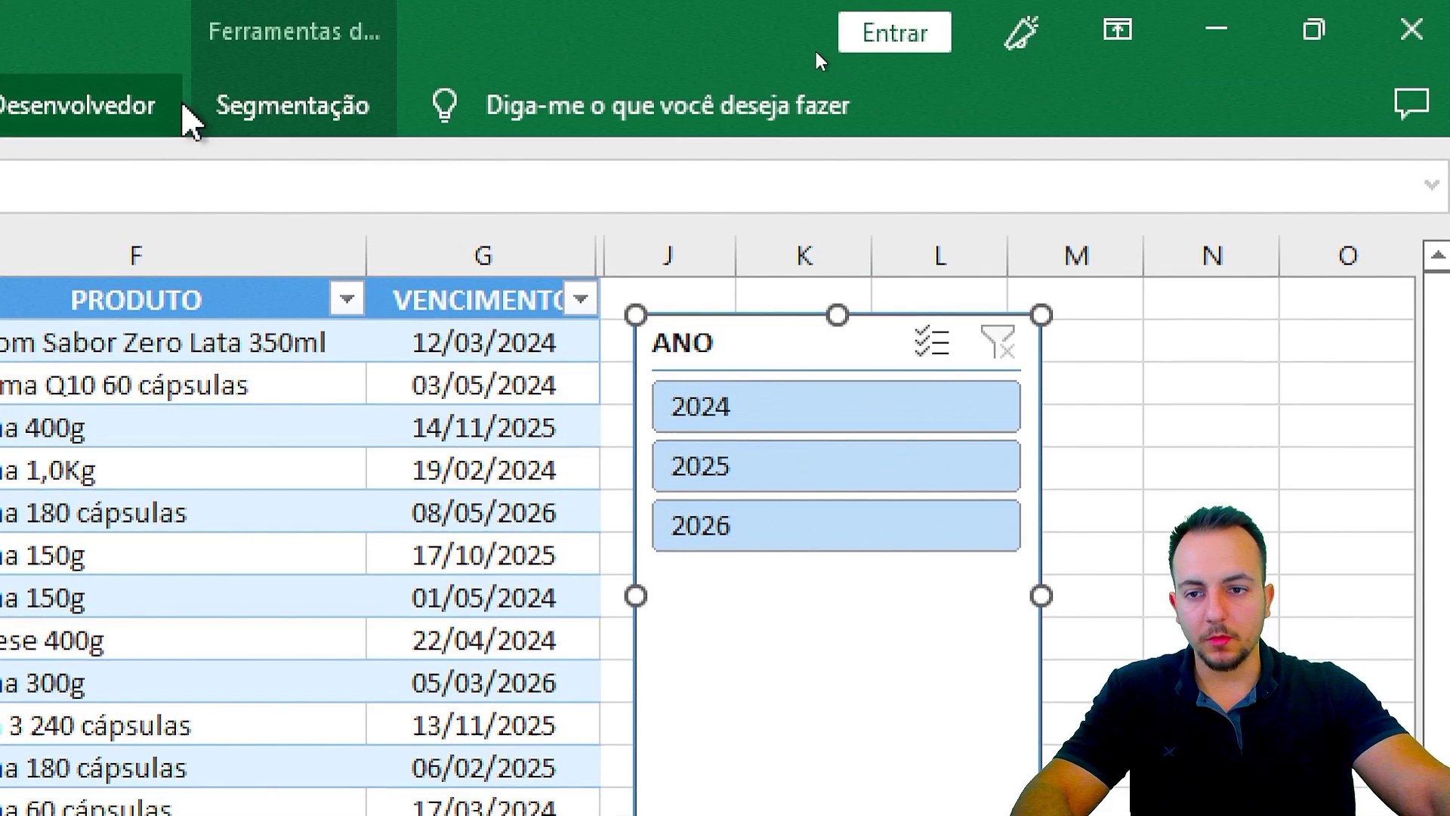
left_click(263, 111)
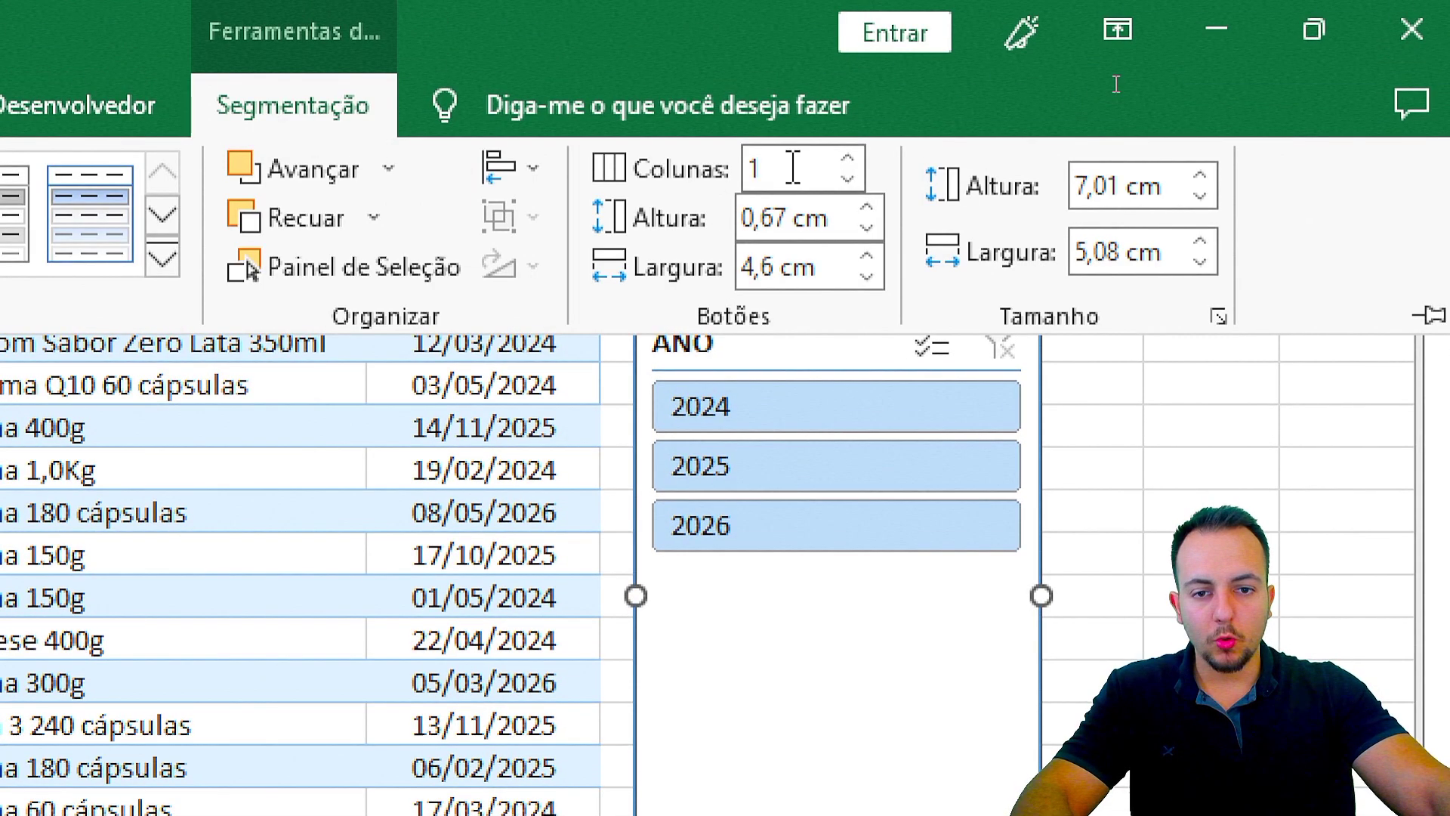
left_click(847, 160)
left_click(848, 159)
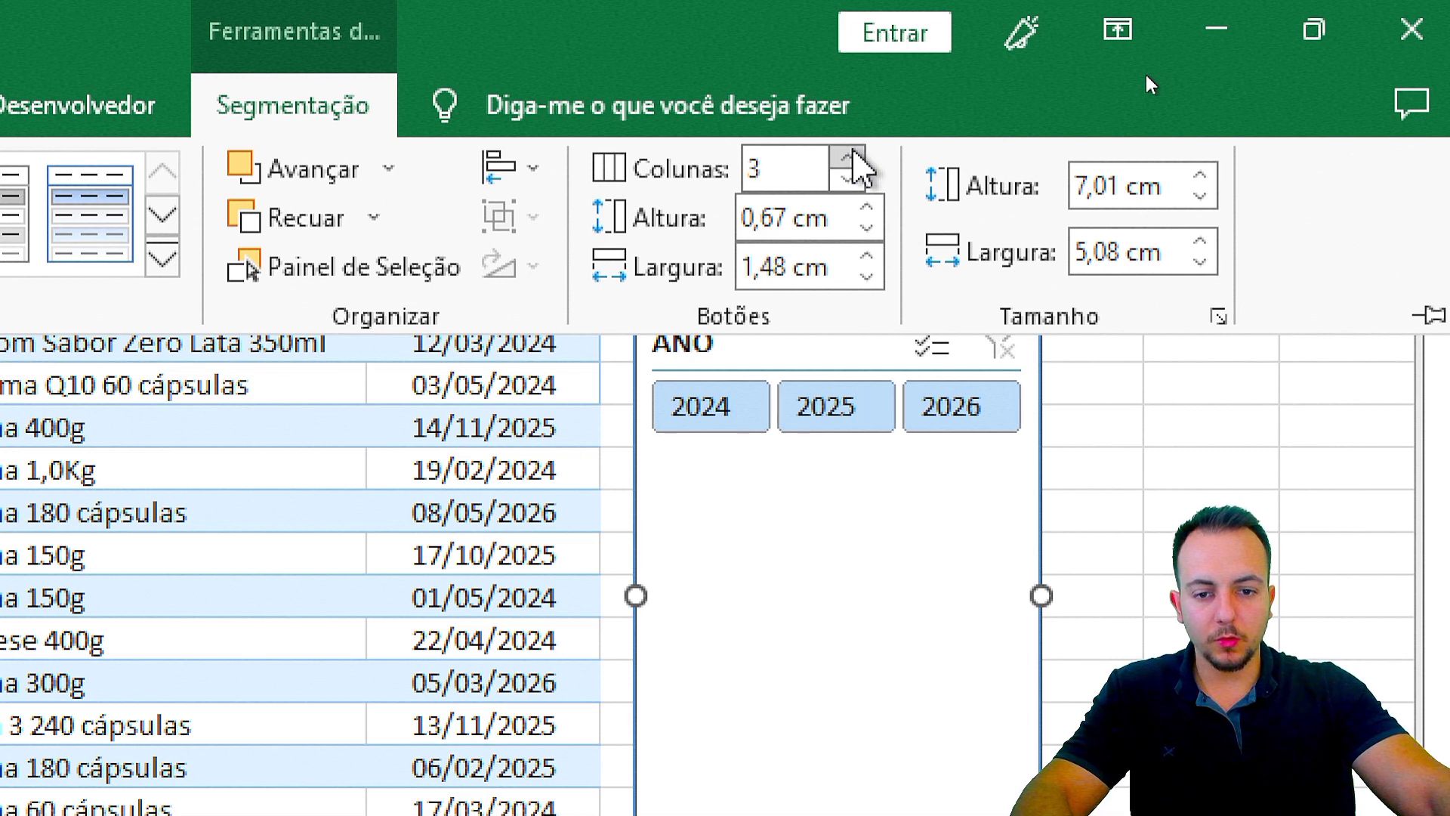
key("ctrl+2")
left_click_drag(703, 461, 642, 551)
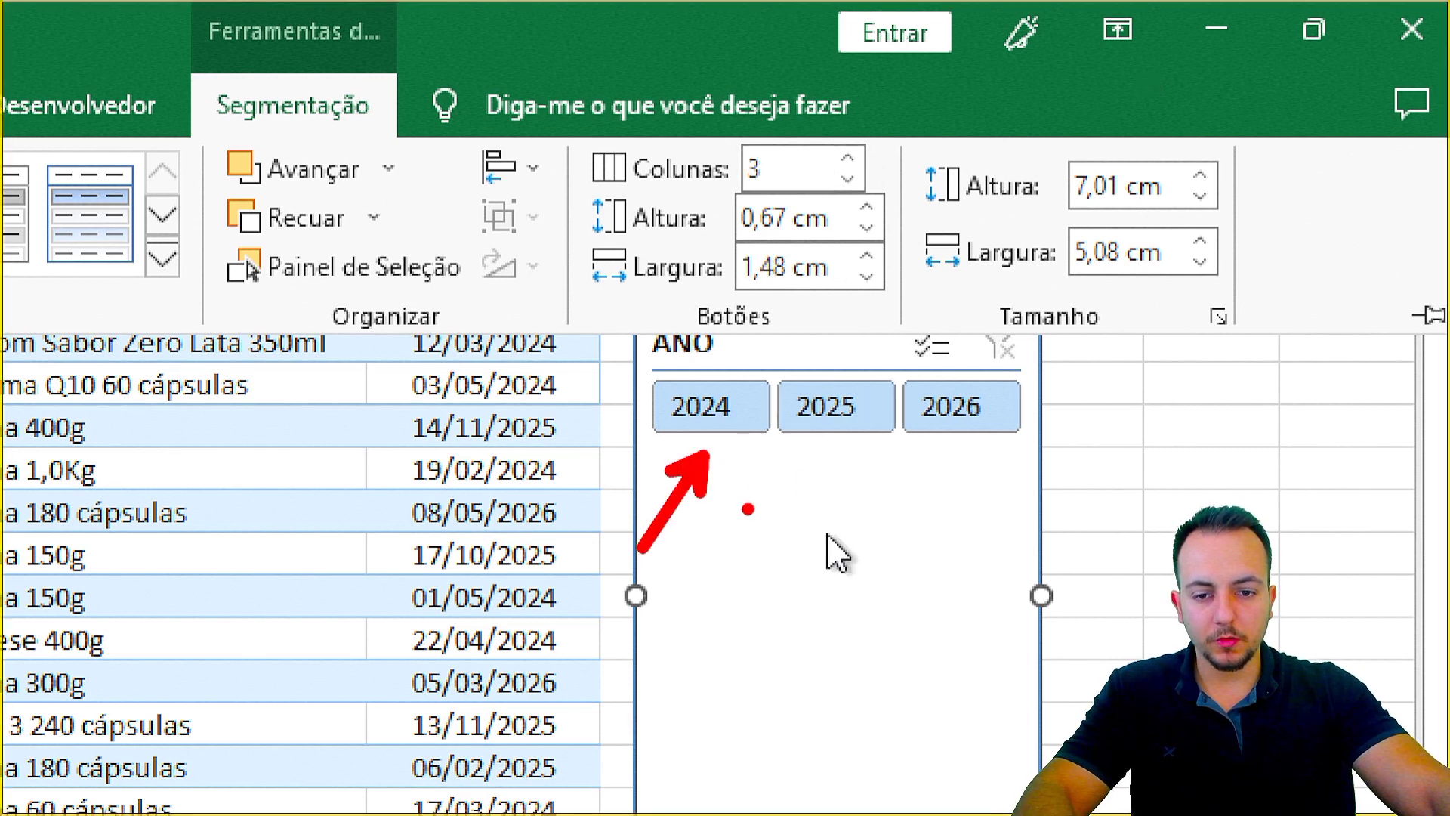
left_click_drag(818, 462, 731, 555)
left_click_drag(937, 458, 872, 547)
mouse_move(634, 367)
left_mouse_down()
mouse_move(881, 449)
mouse_move(1049, 450)
left_mouse_up()
key("Escape")
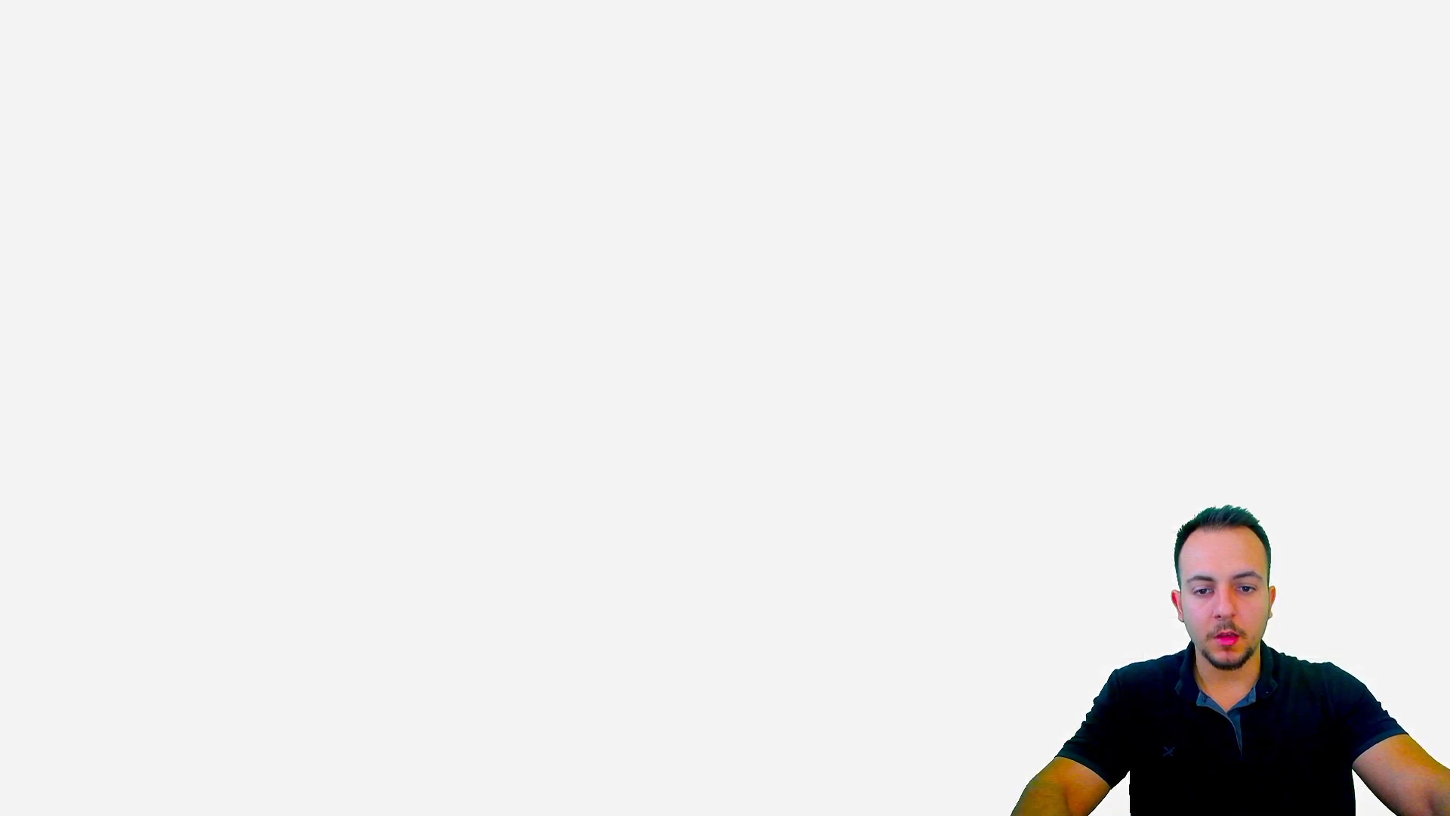
Step: Turn off the header of the ANO slicer in its Slicer Settings
key("ctrl+4")
right_click(1078, 284)
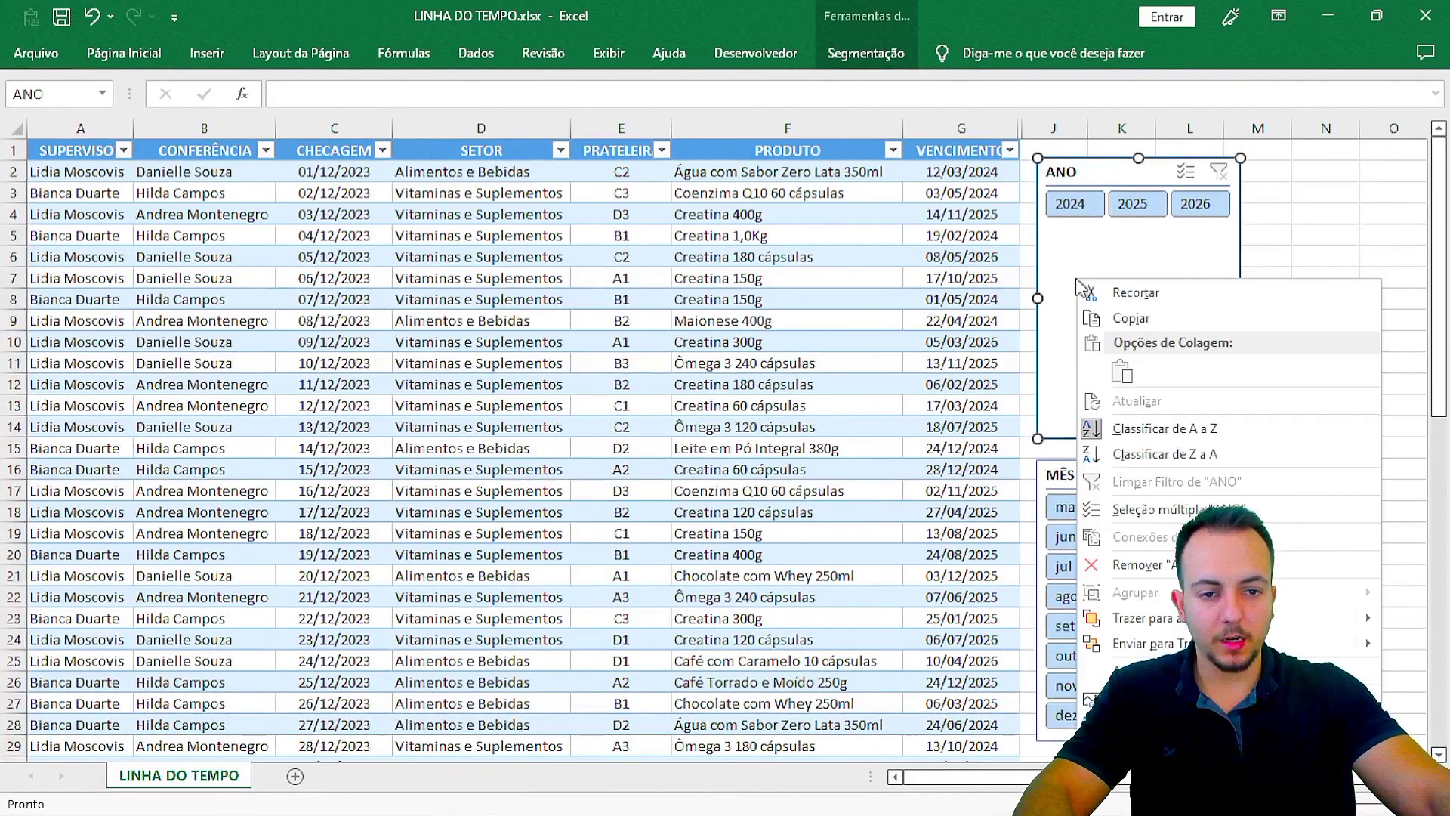
key("ctrl+4")
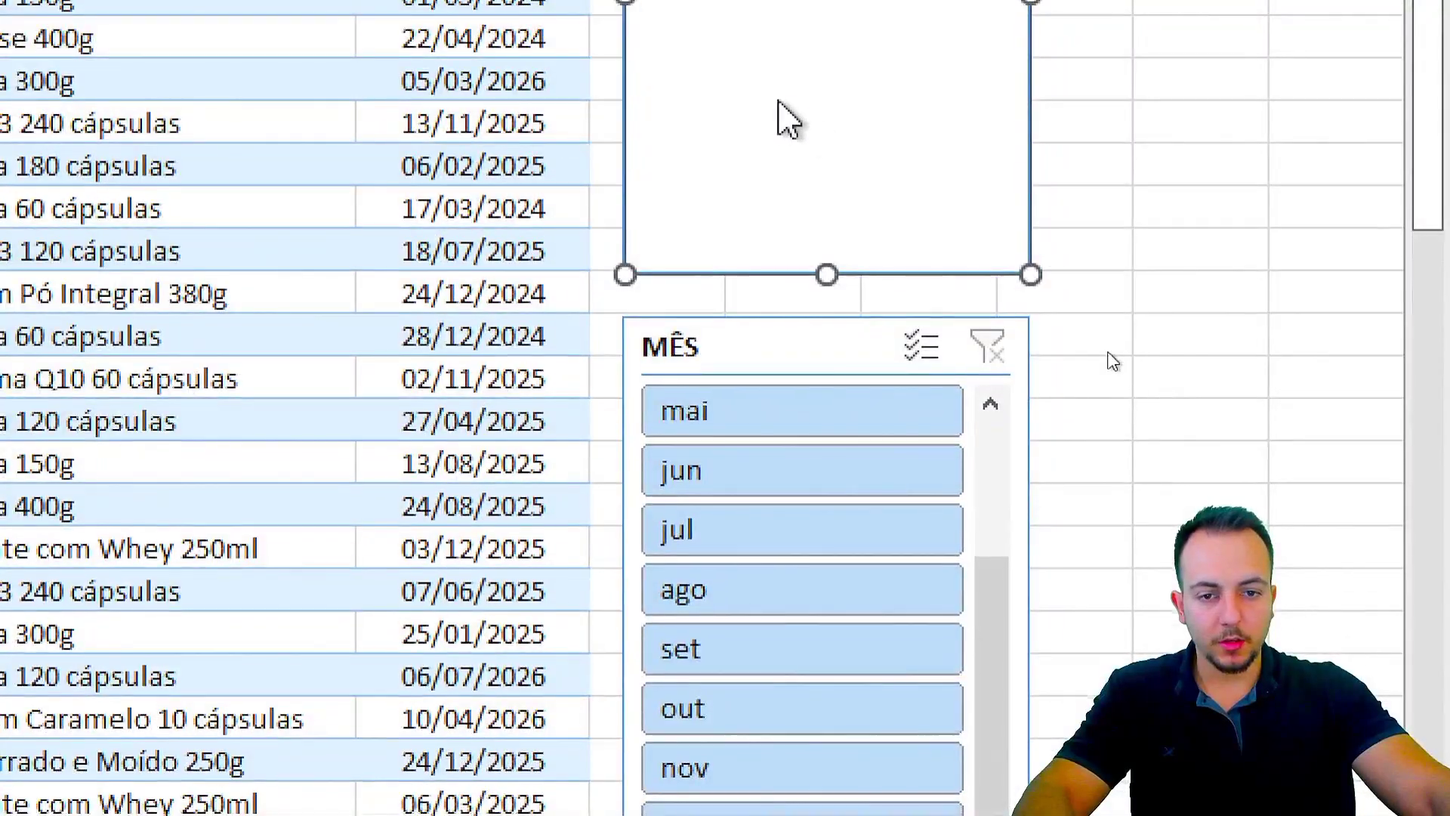
right_click(686, 125)
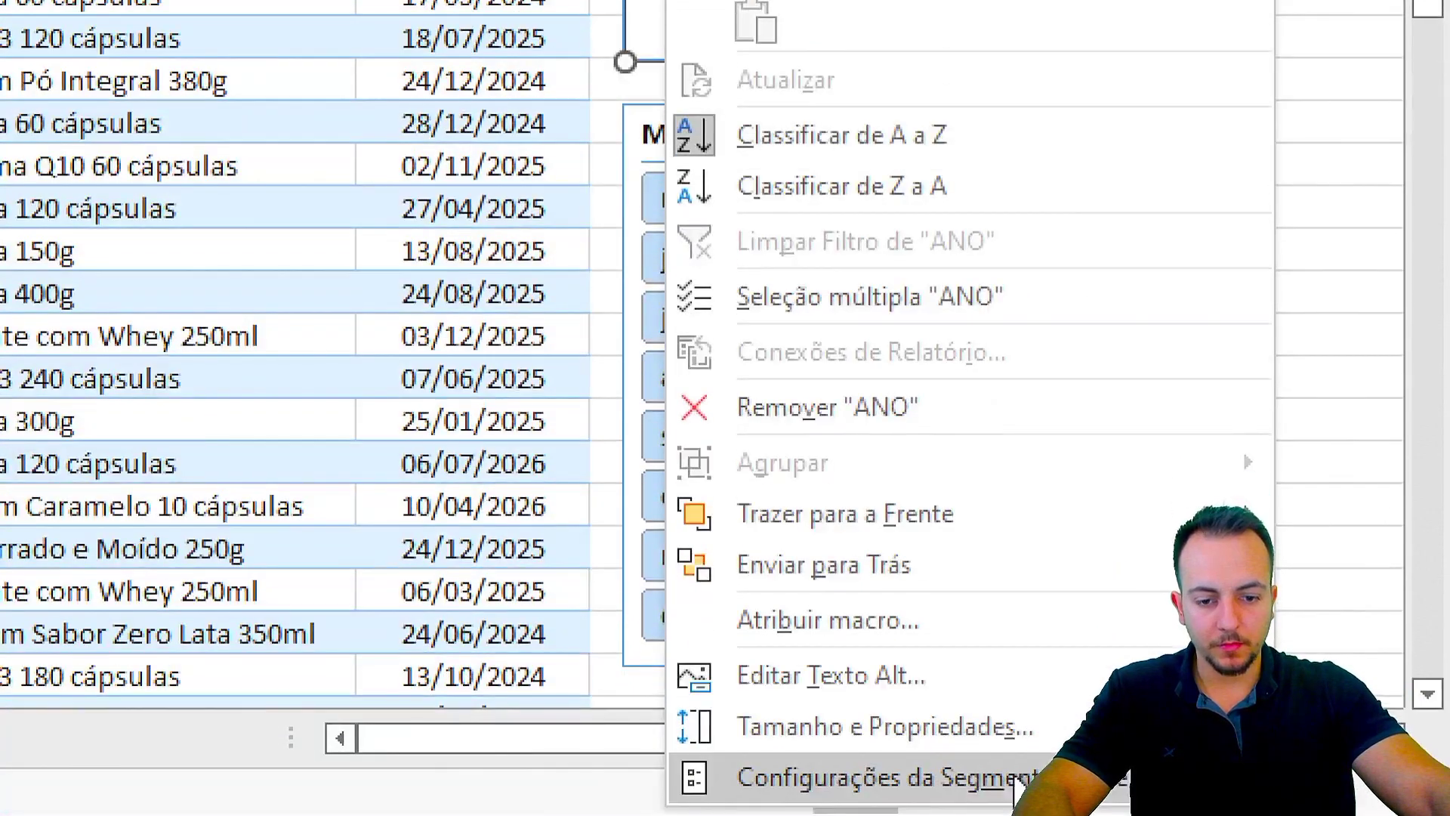
left_click(816, 778)
key("ctrl+4")
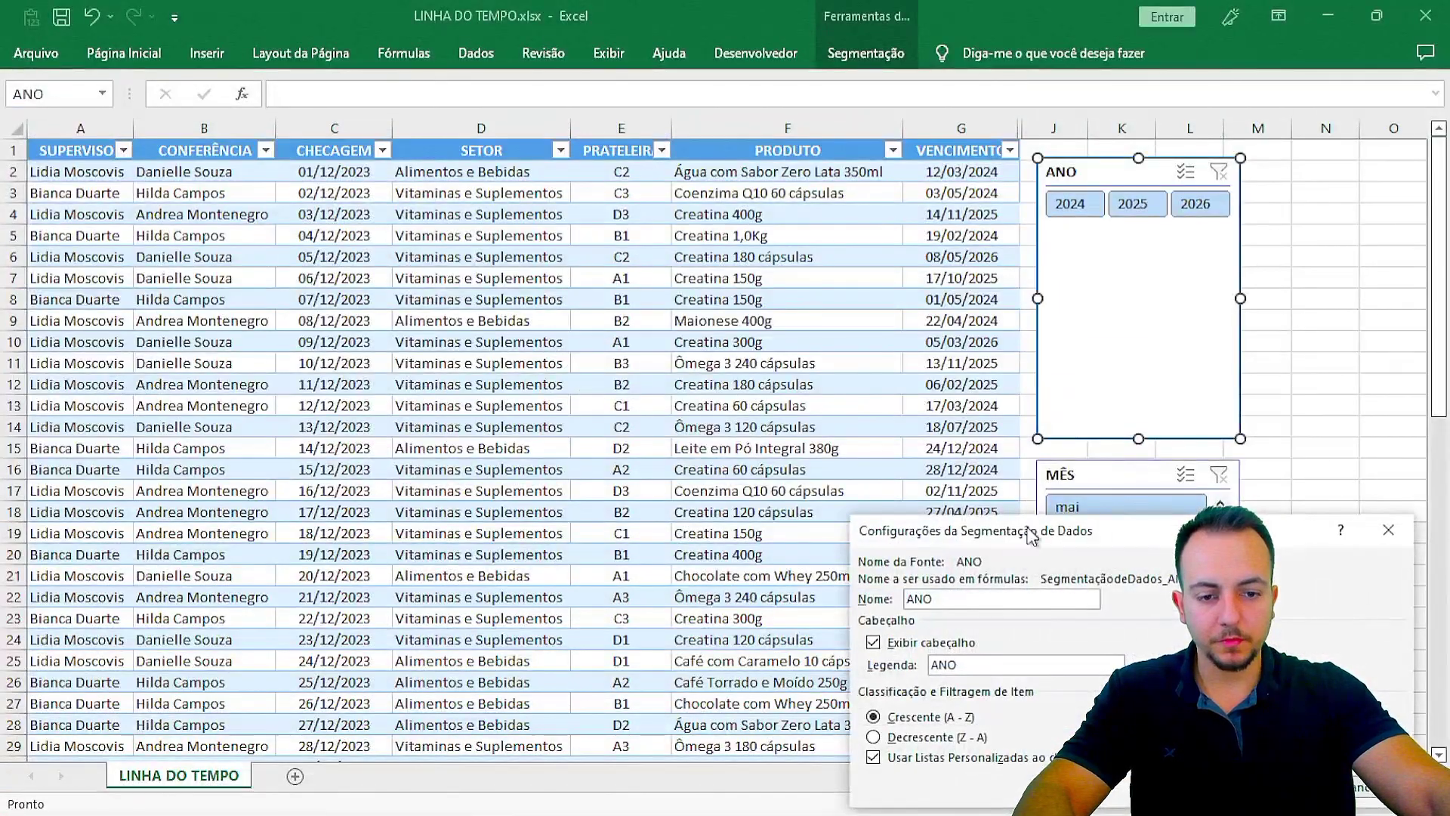
left_click_drag(1026, 533, 657, 155)
key("ctrl+4")
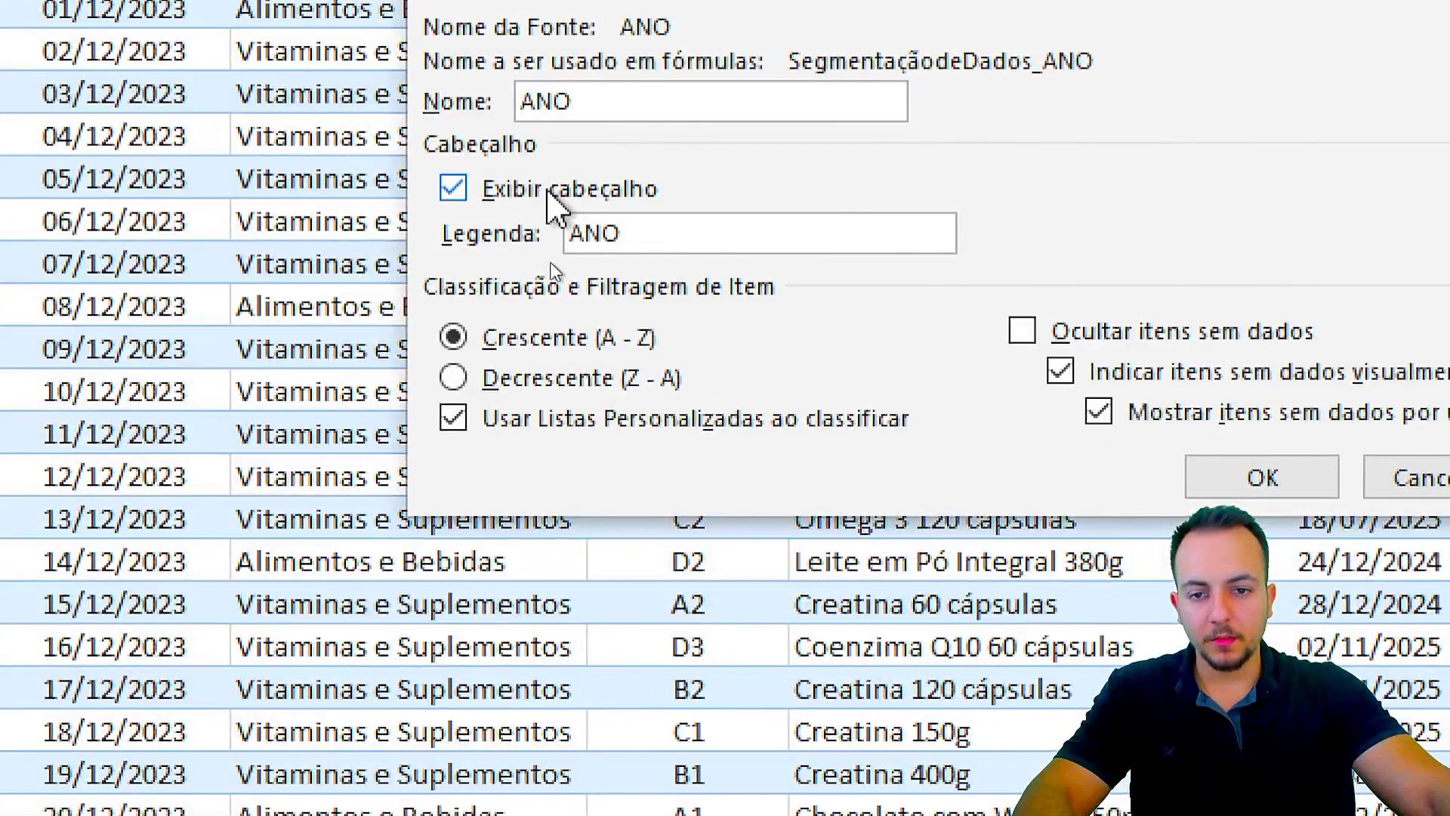
left_click(522, 194)
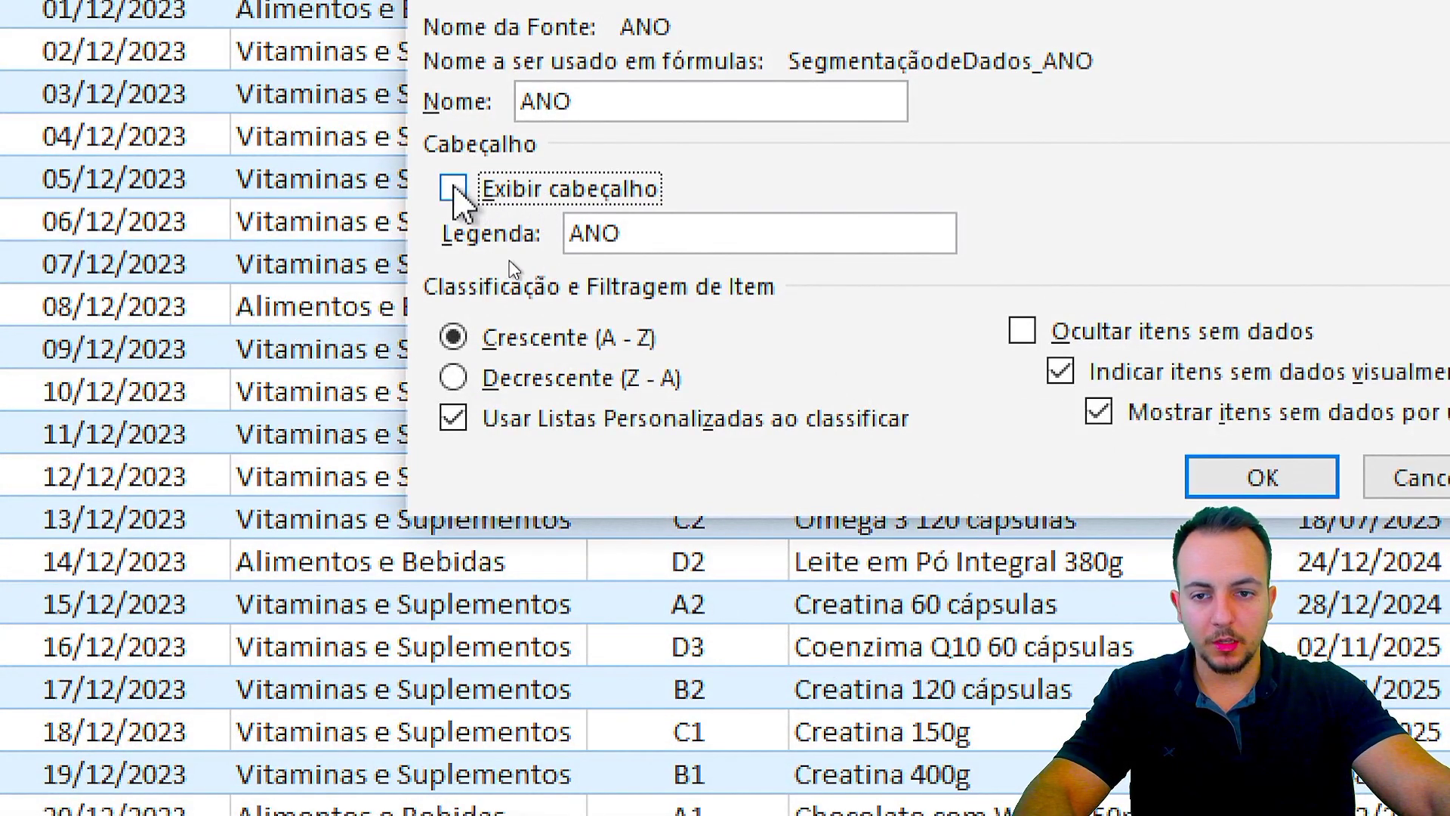
left_click(492, 193)
left_click(493, 192)
key("ctrl+4")
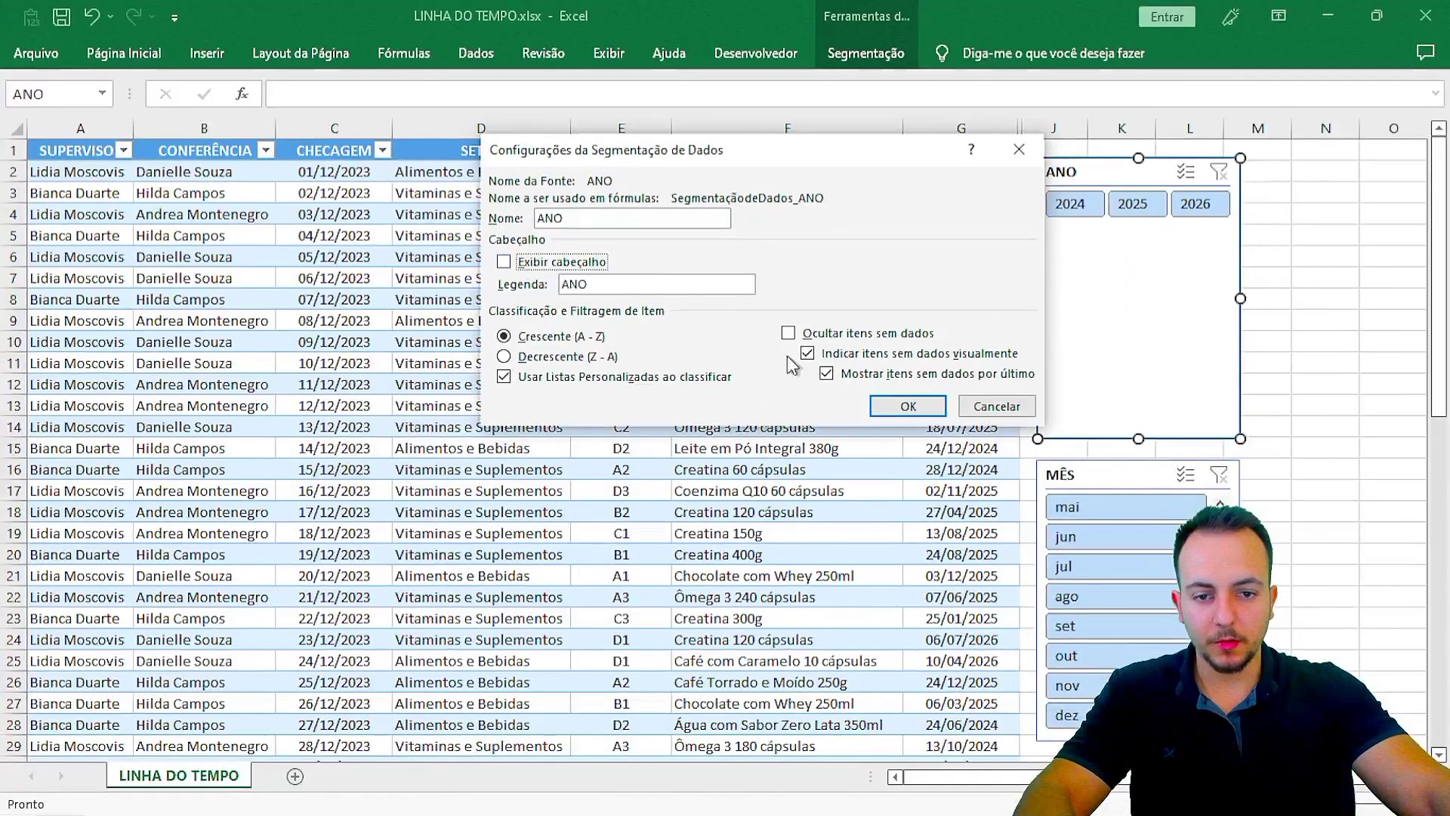
left_click(889, 408)
key("ctrl+4")
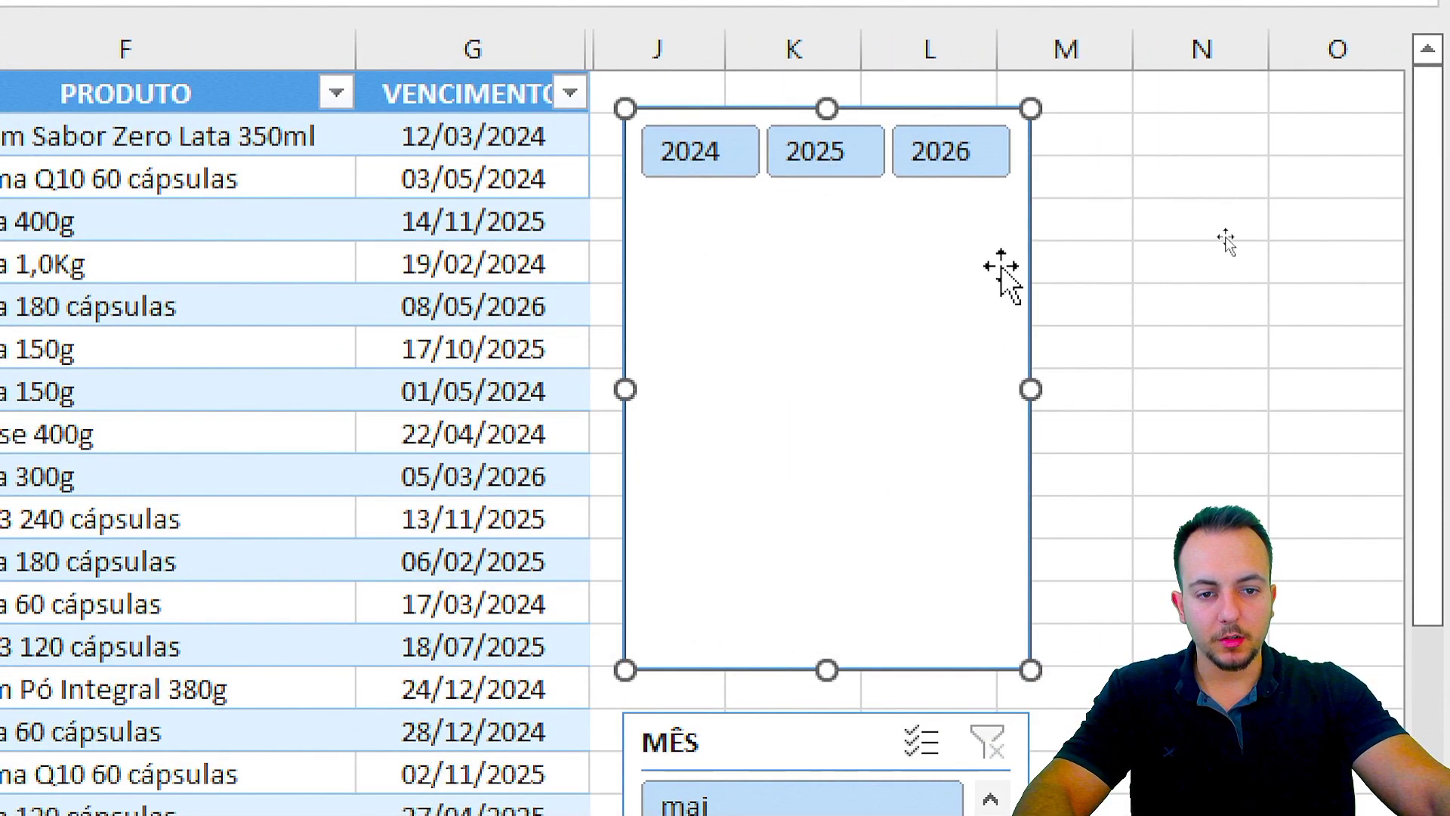
Step: Move the ANO slicer over columns K–N, widen it and shorten it to its year buttons
mouse_move(1070, 275)
left_mouse_down()
mouse_move(1122, 232)
mouse_move(1120, 279)
mouse_move(1100, 265)
mouse_move(1097, 281)
left_mouse_up()
left_click_drag(1130, 395, 1269, 395)
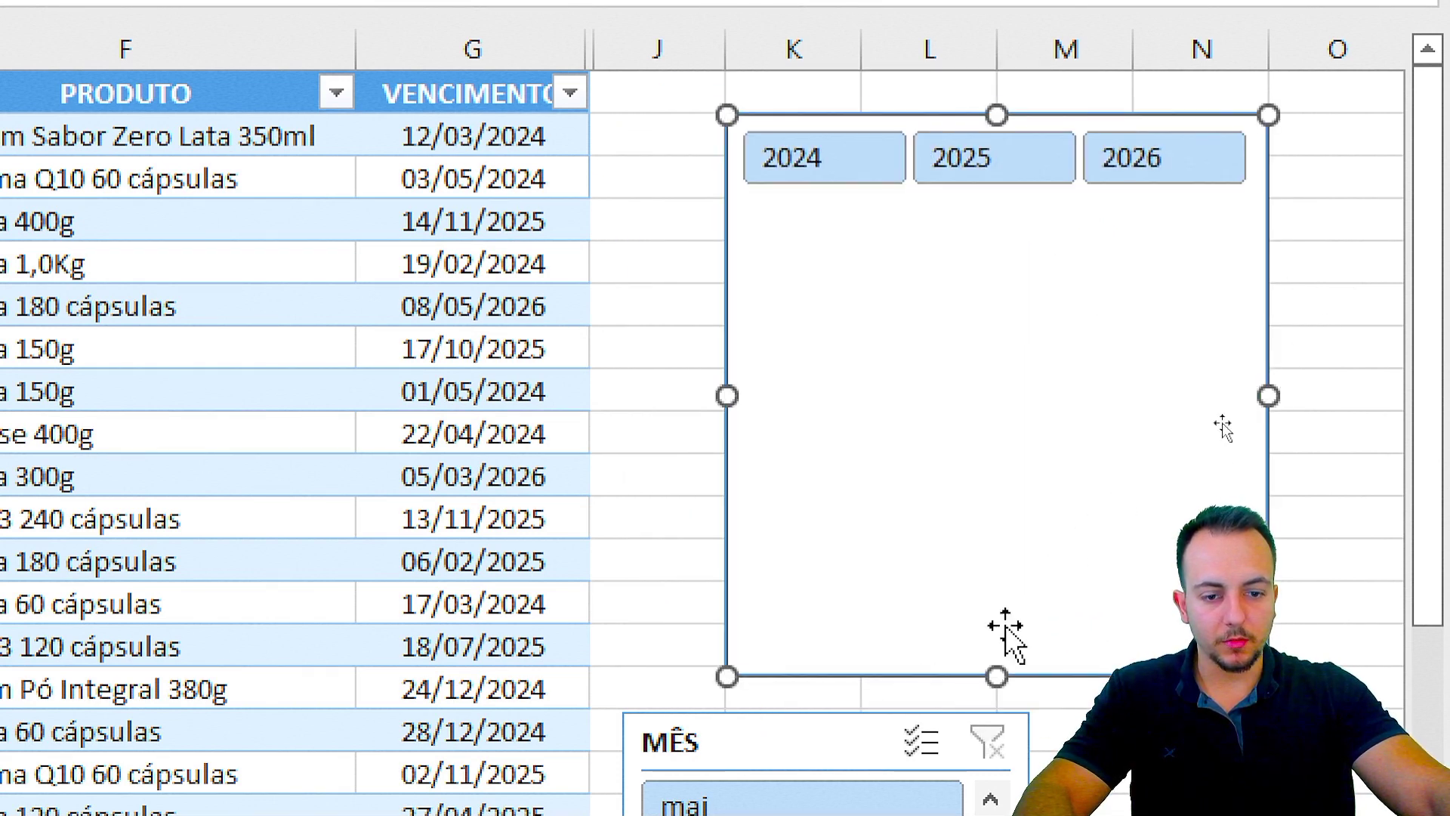
left_click_drag(987, 666, 994, 222)
Step: Place the MÊS slicer under the ANO strip, widen it to match and shorten it
left_click(998, 355)
scroll(1027, 536, "down", 2)
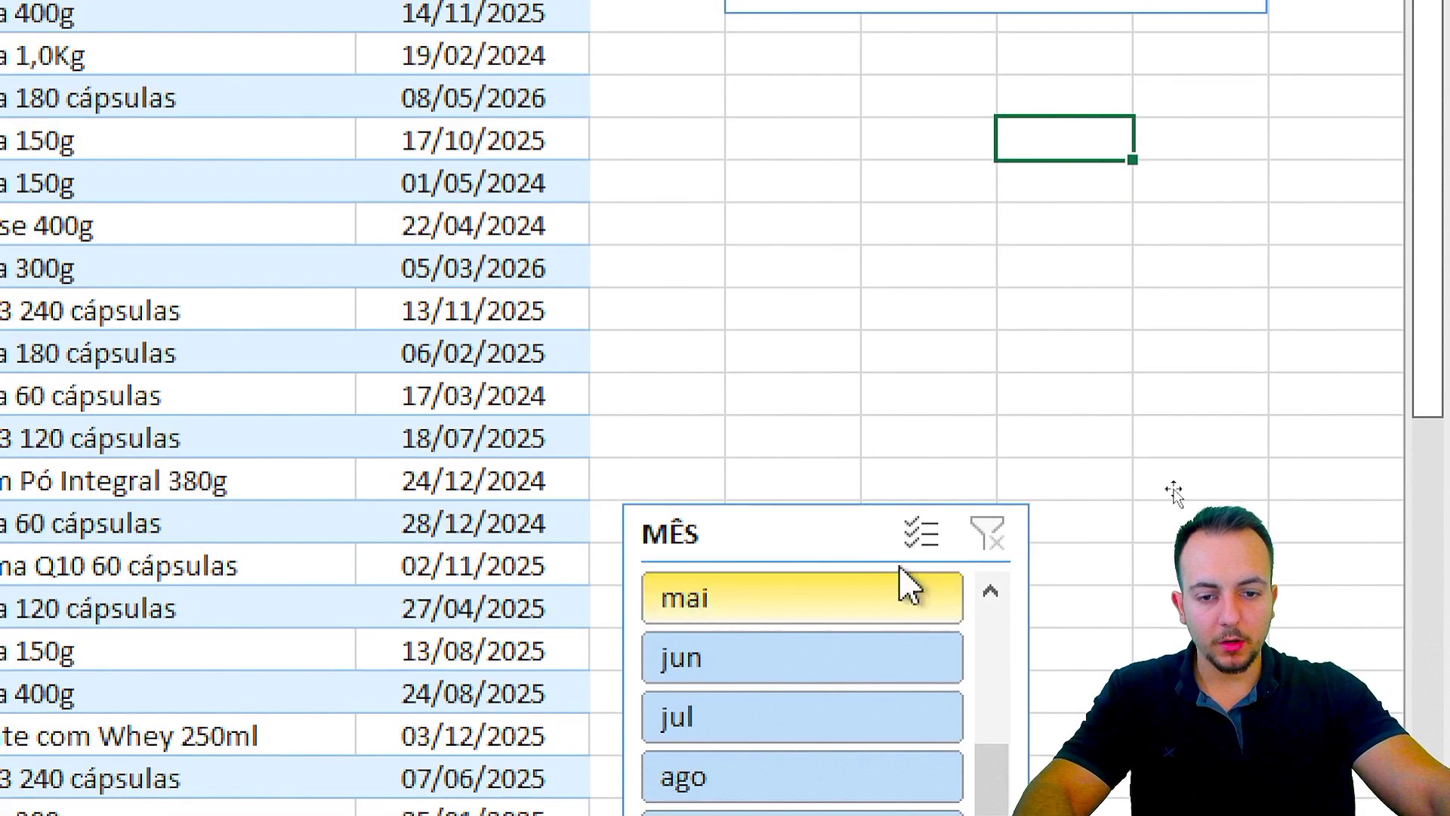
left_click_drag(864, 528, 954, 155)
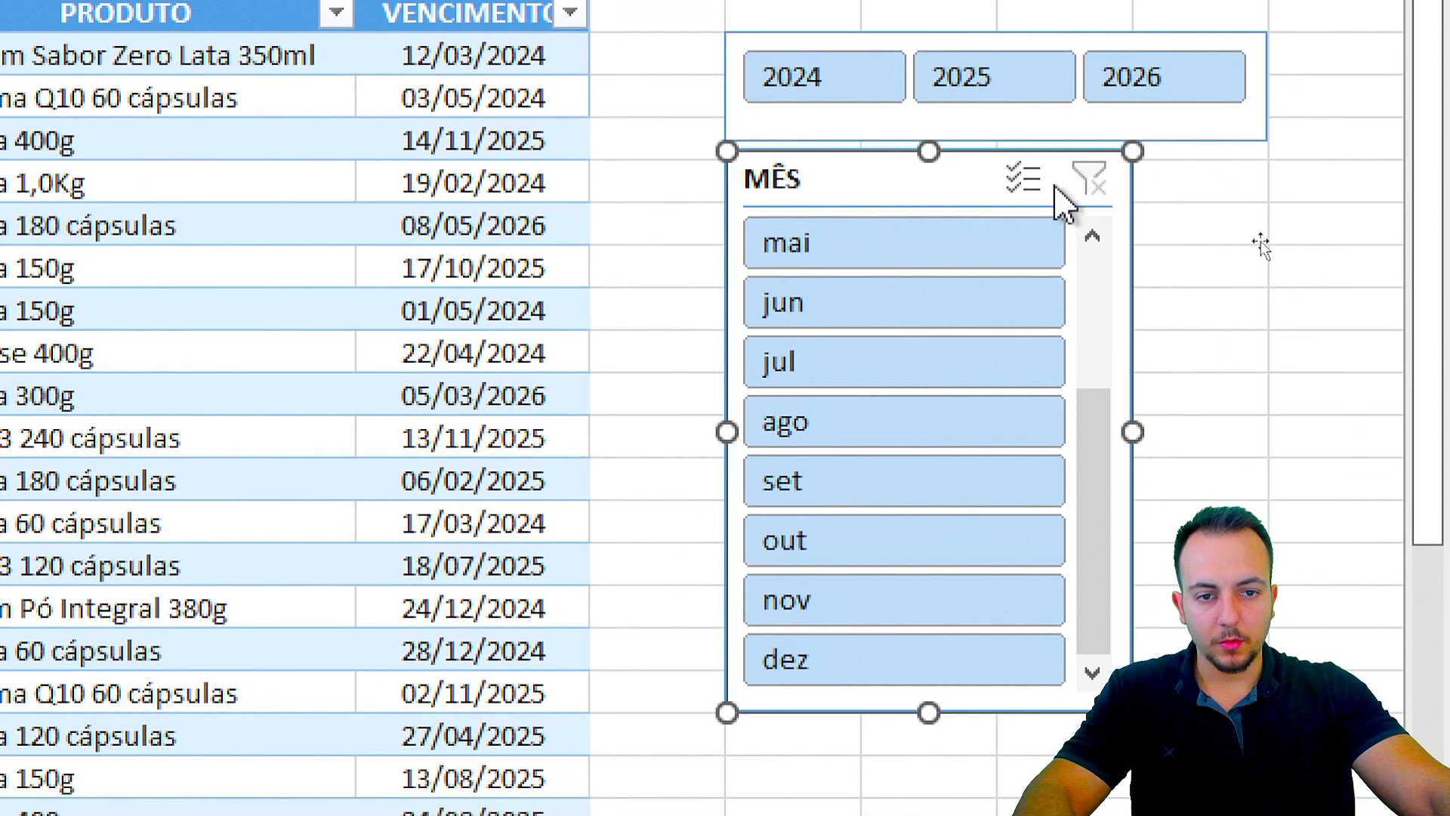
left_click_drag(1132, 432, 1269, 432)
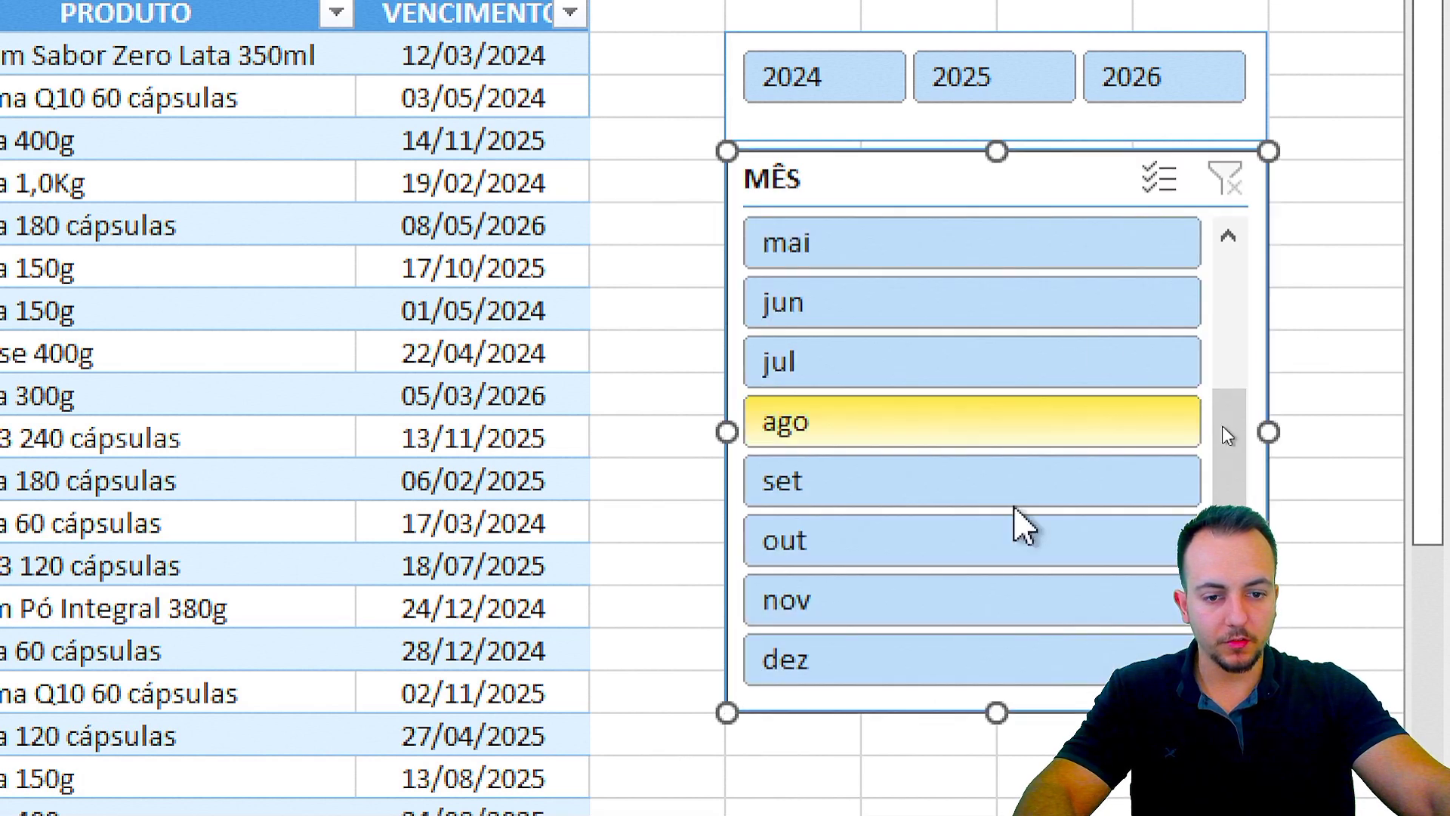
left_click_drag(997, 710, 998, 330)
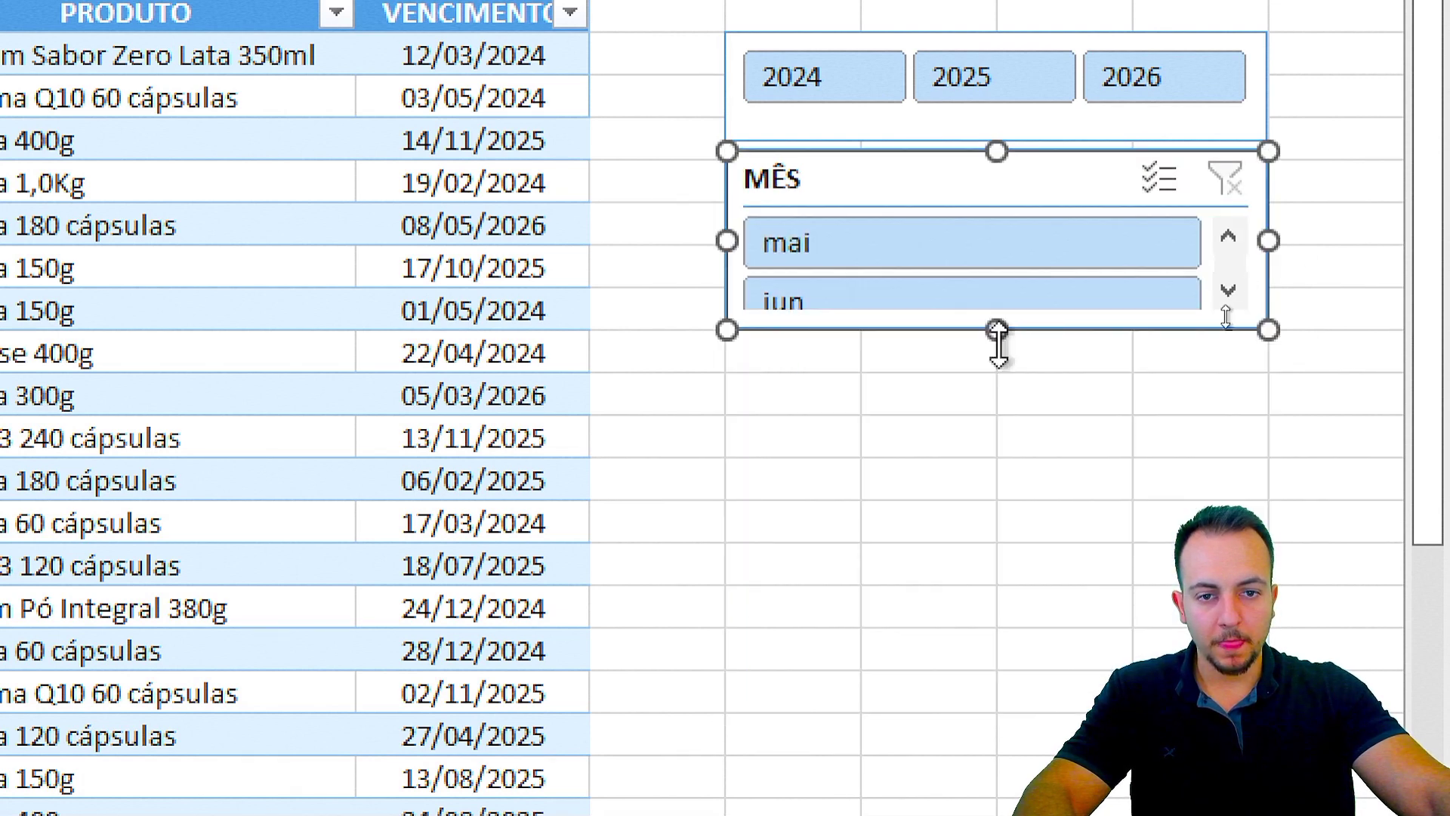
Step: Hide the MÊS slicer's header in its Slicer Settings
right_click(884, 166)
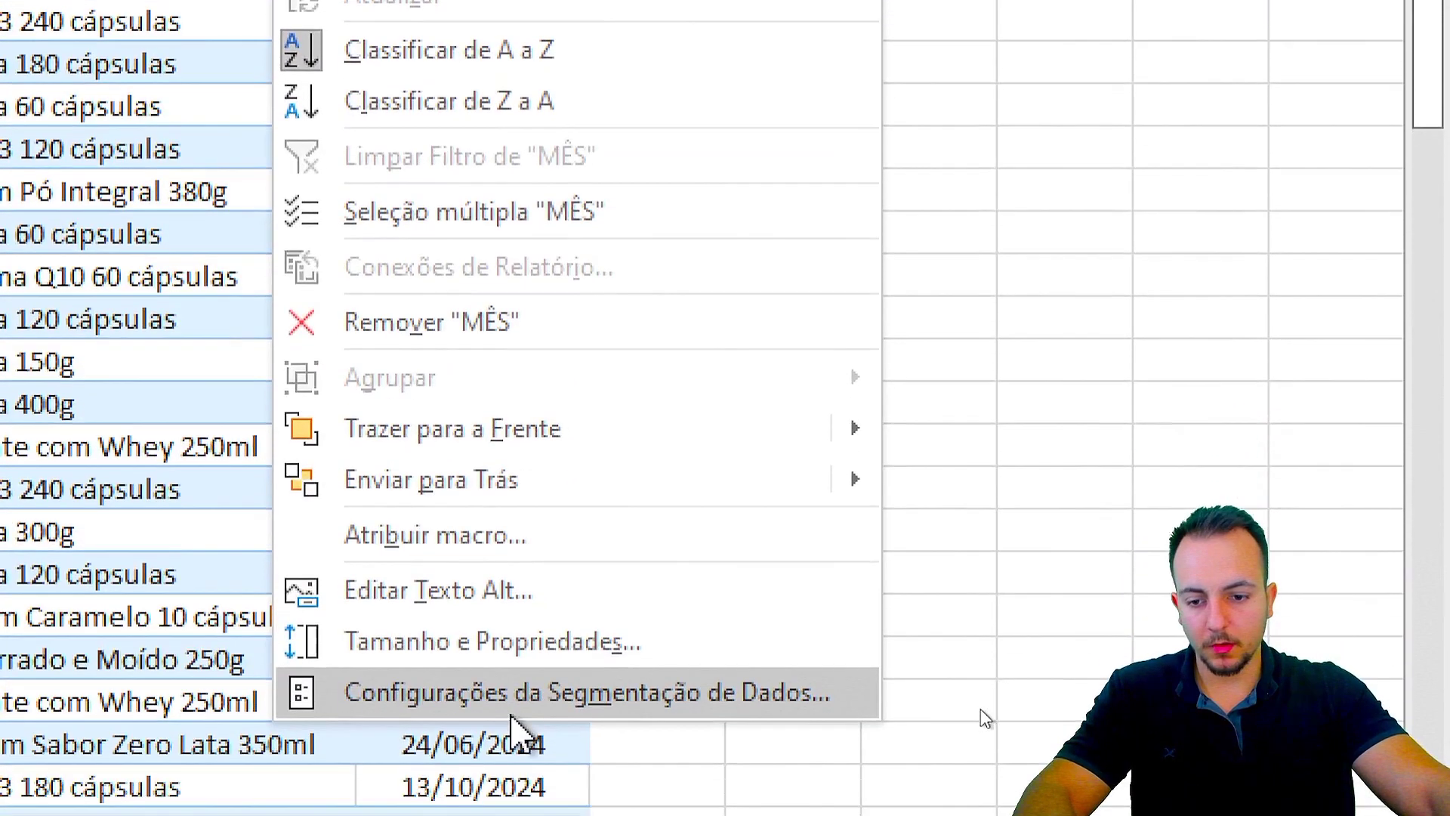
left_click(981, 699)
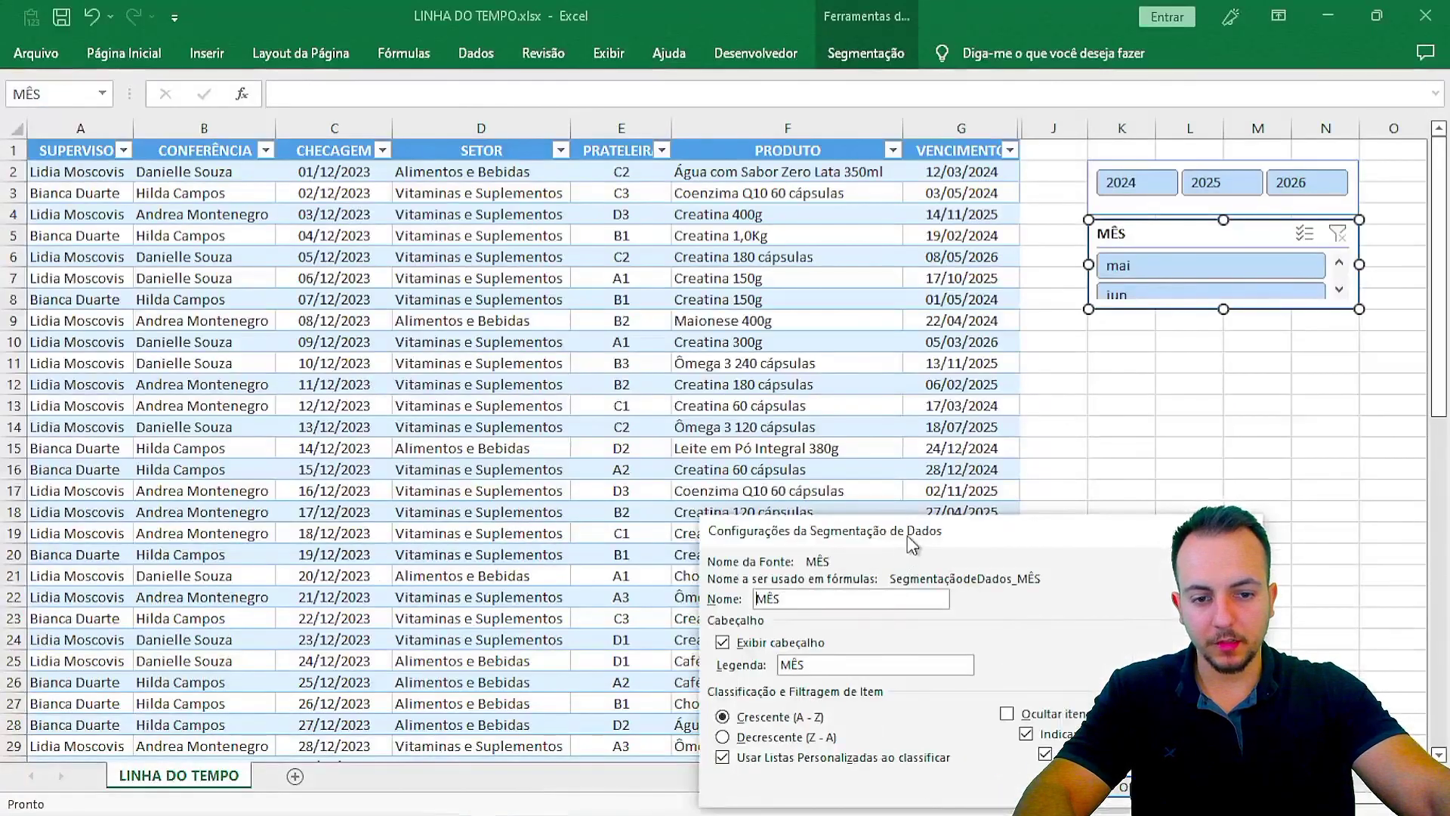
left_click_drag(909, 537, 770, 286)
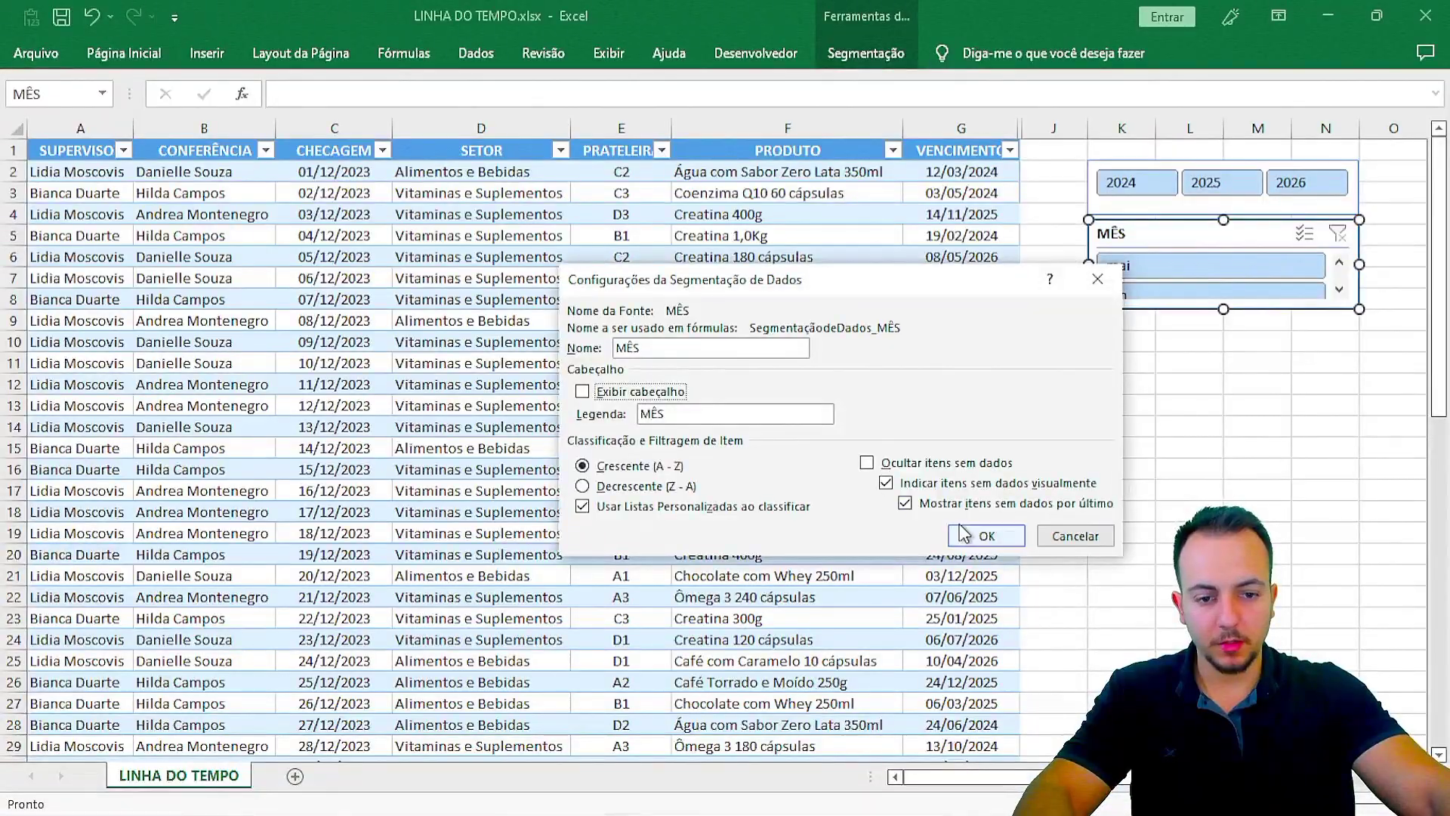
left_click(963, 533)
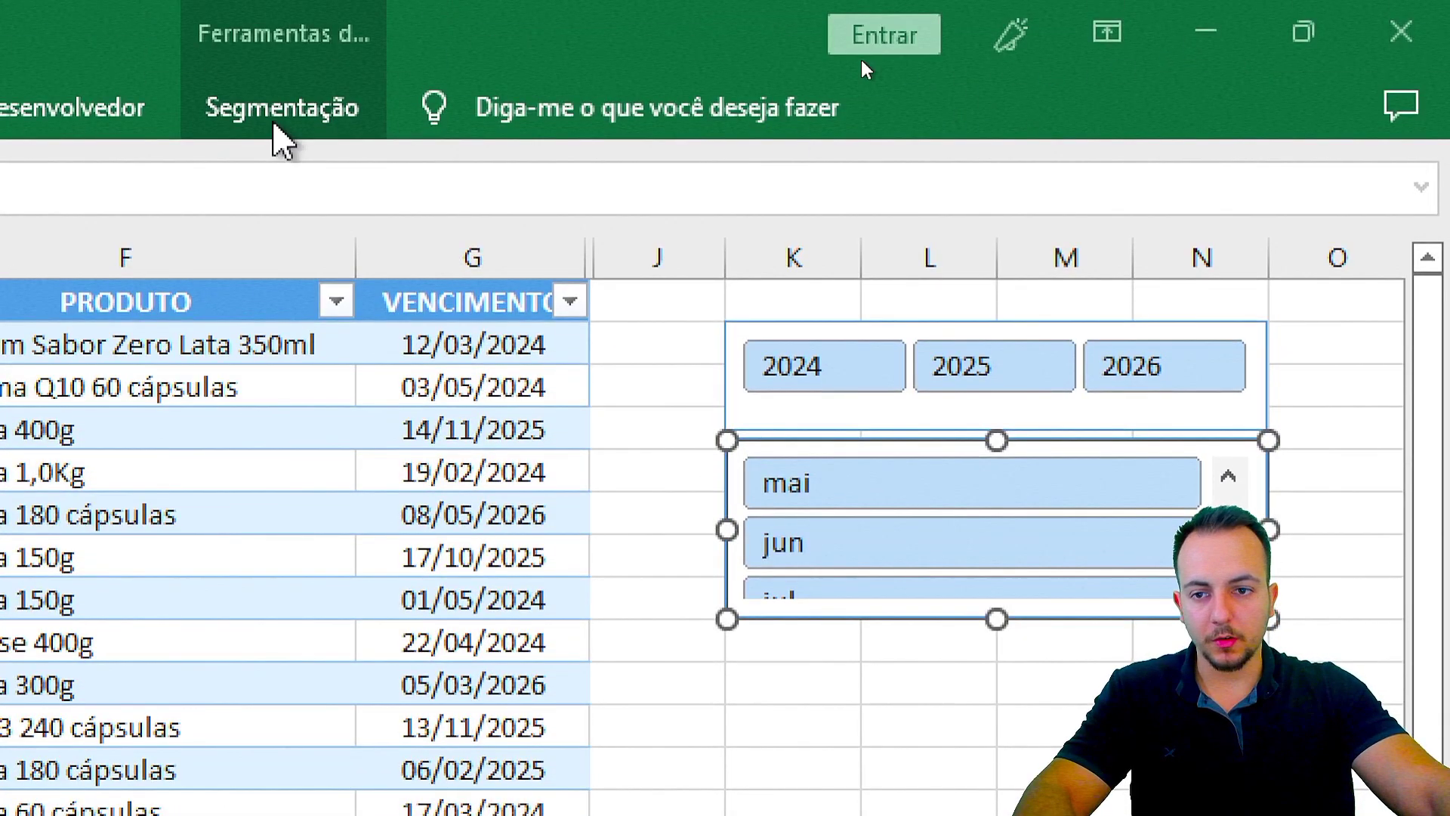
Step: Set the MÊS slicer's button columns to 4, putting jan to abr on the first row
left_click(273, 123)
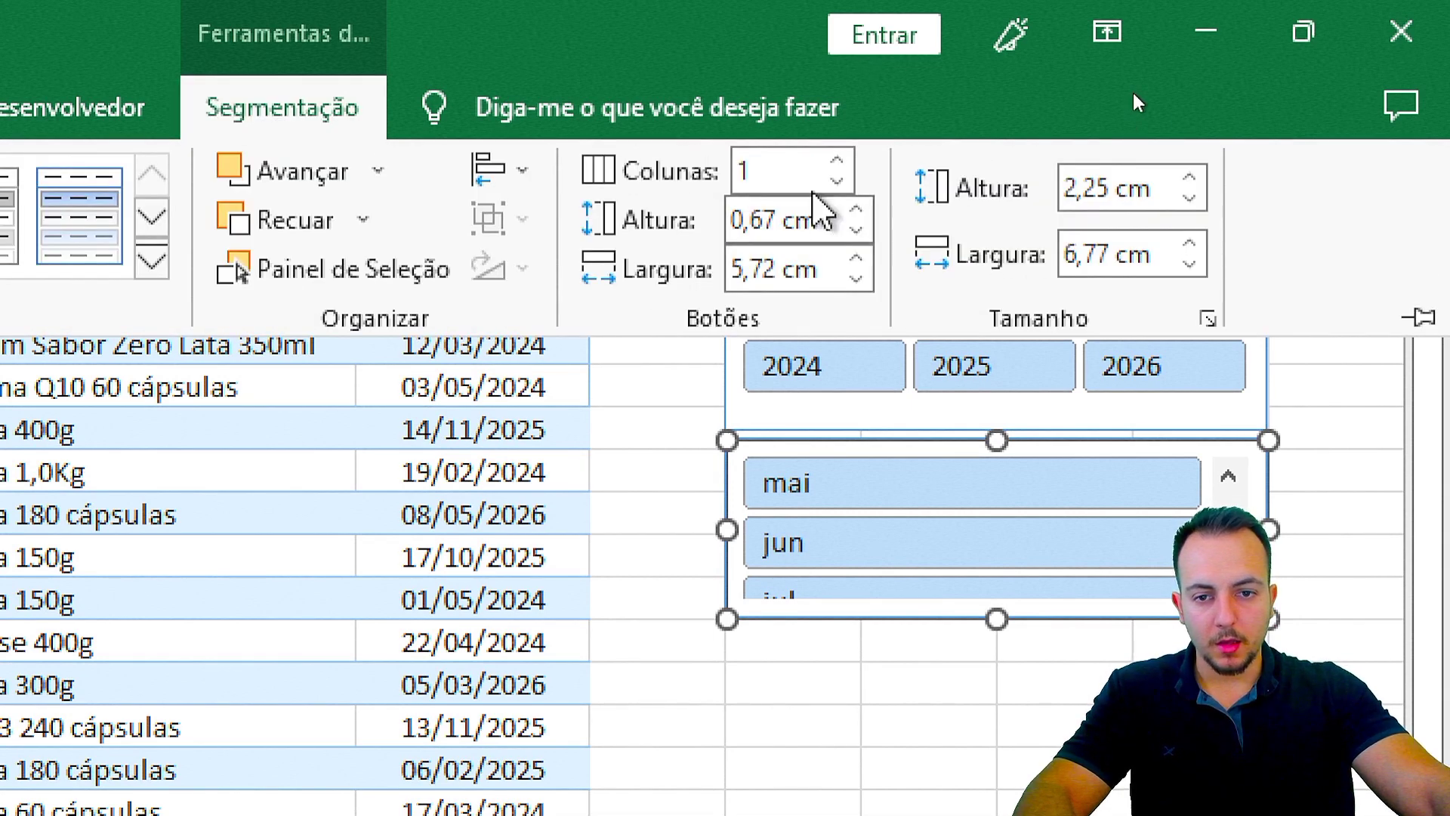
left_click(834, 165)
left_click(834, 165)
left_click(834, 165)
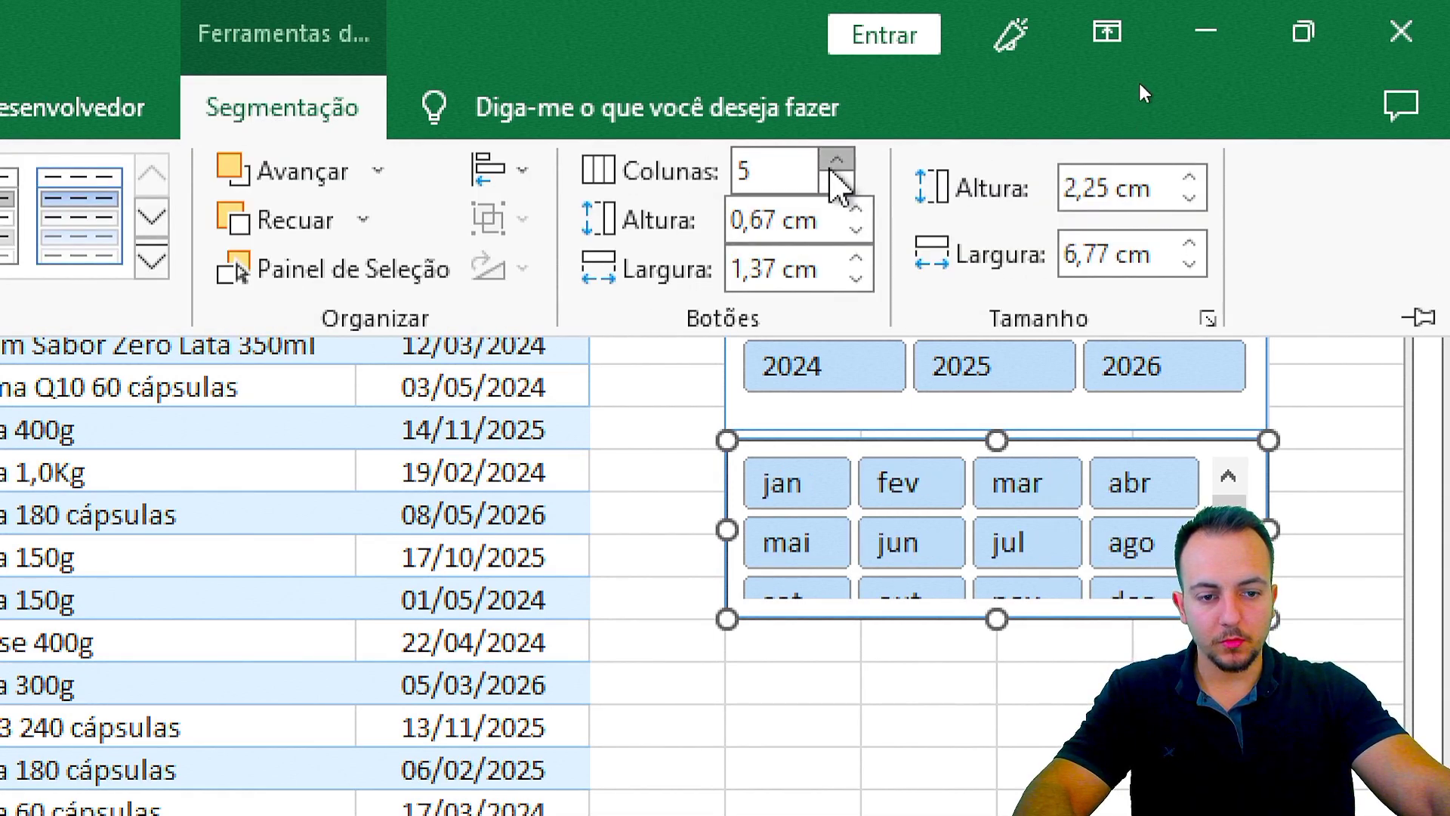
left_click(837, 183)
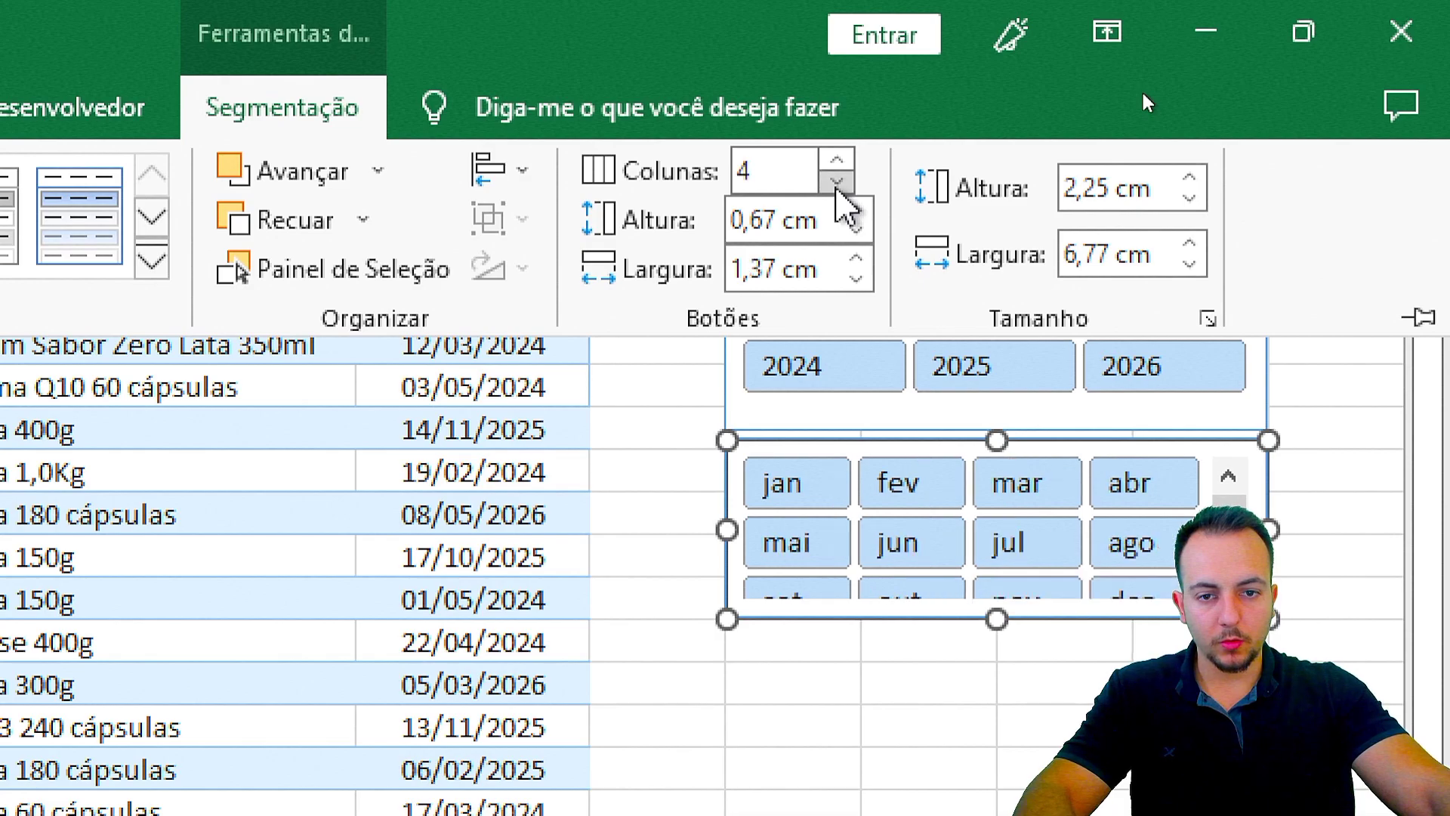
left_click(986, 677)
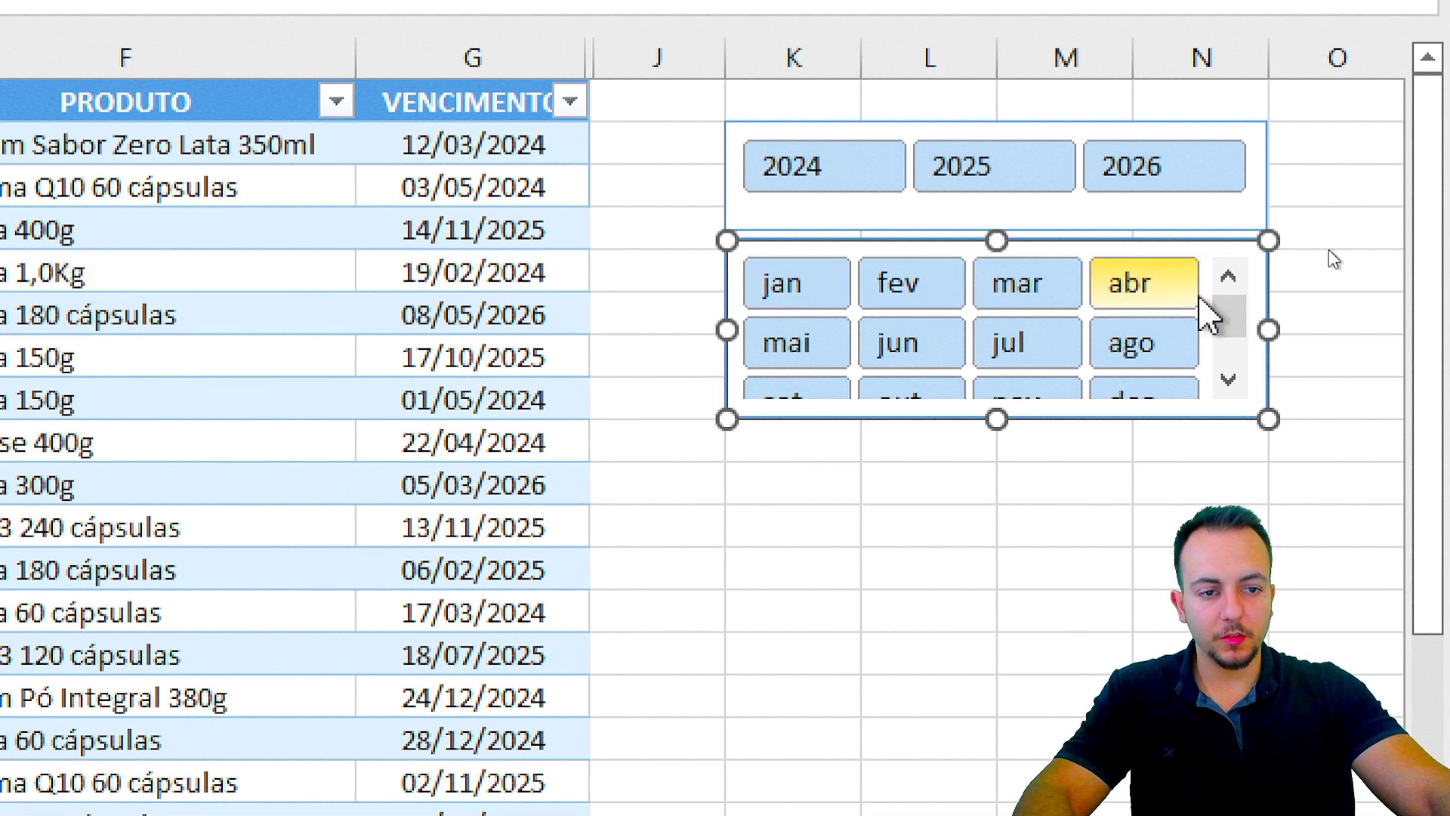
Step: Widen both slicers leftward to equal width and lengthen MÊS to show all twelve months
left_click_drag(726, 331, 670, 330)
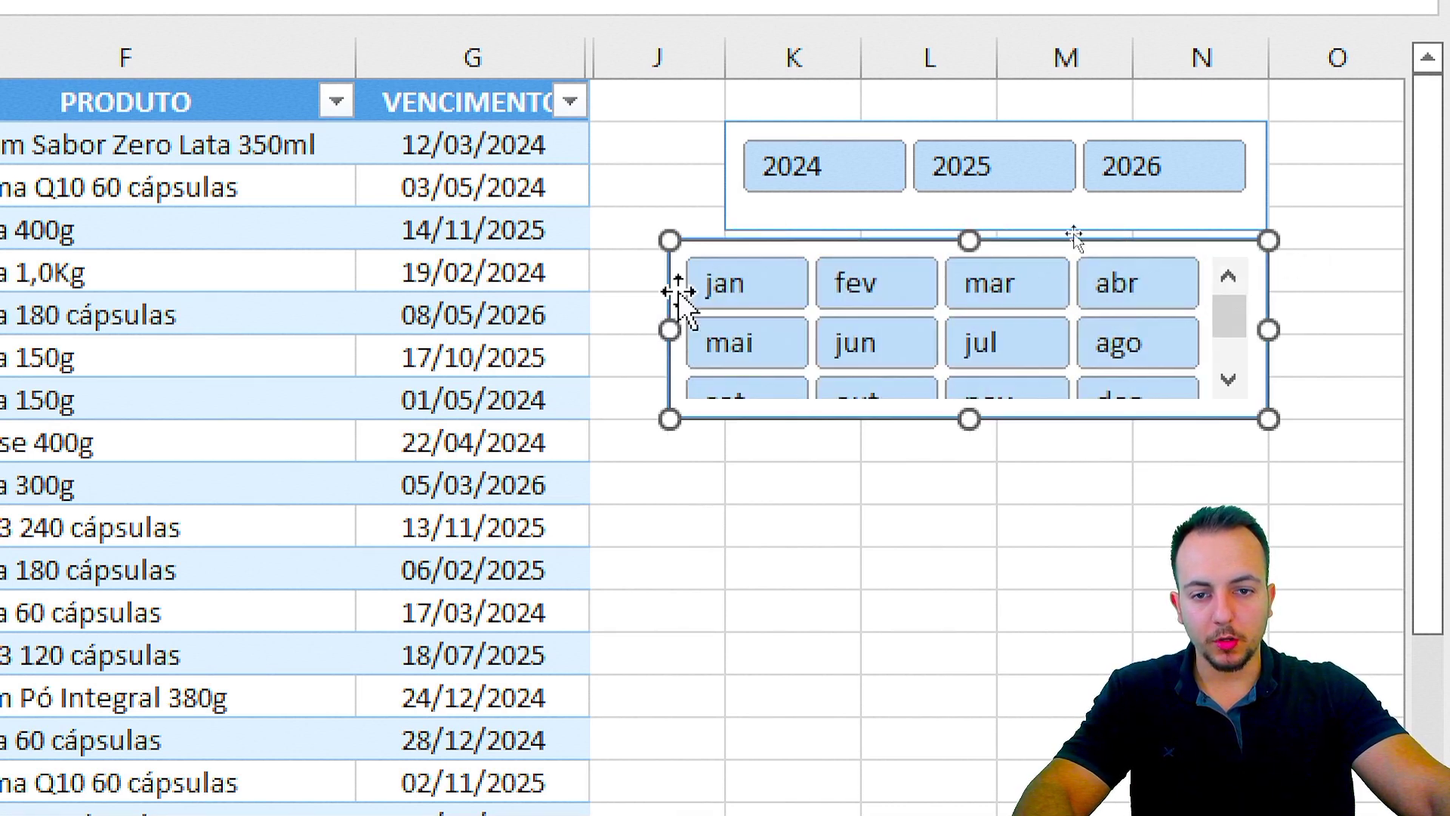
left_click(733, 202)
left_click_drag(718, 179, 592, 189)
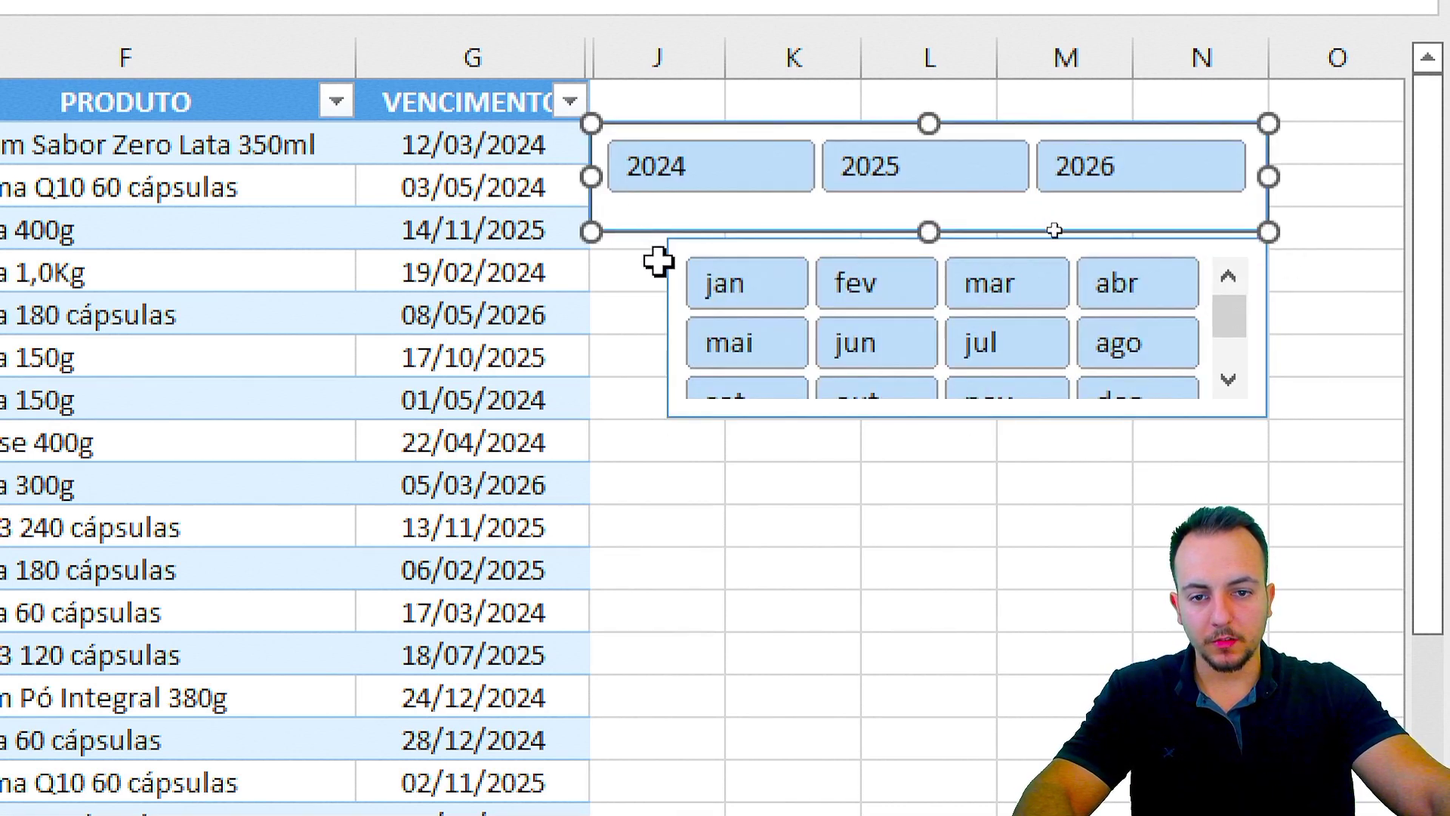
left_click(661, 264)
left_click(678, 257)
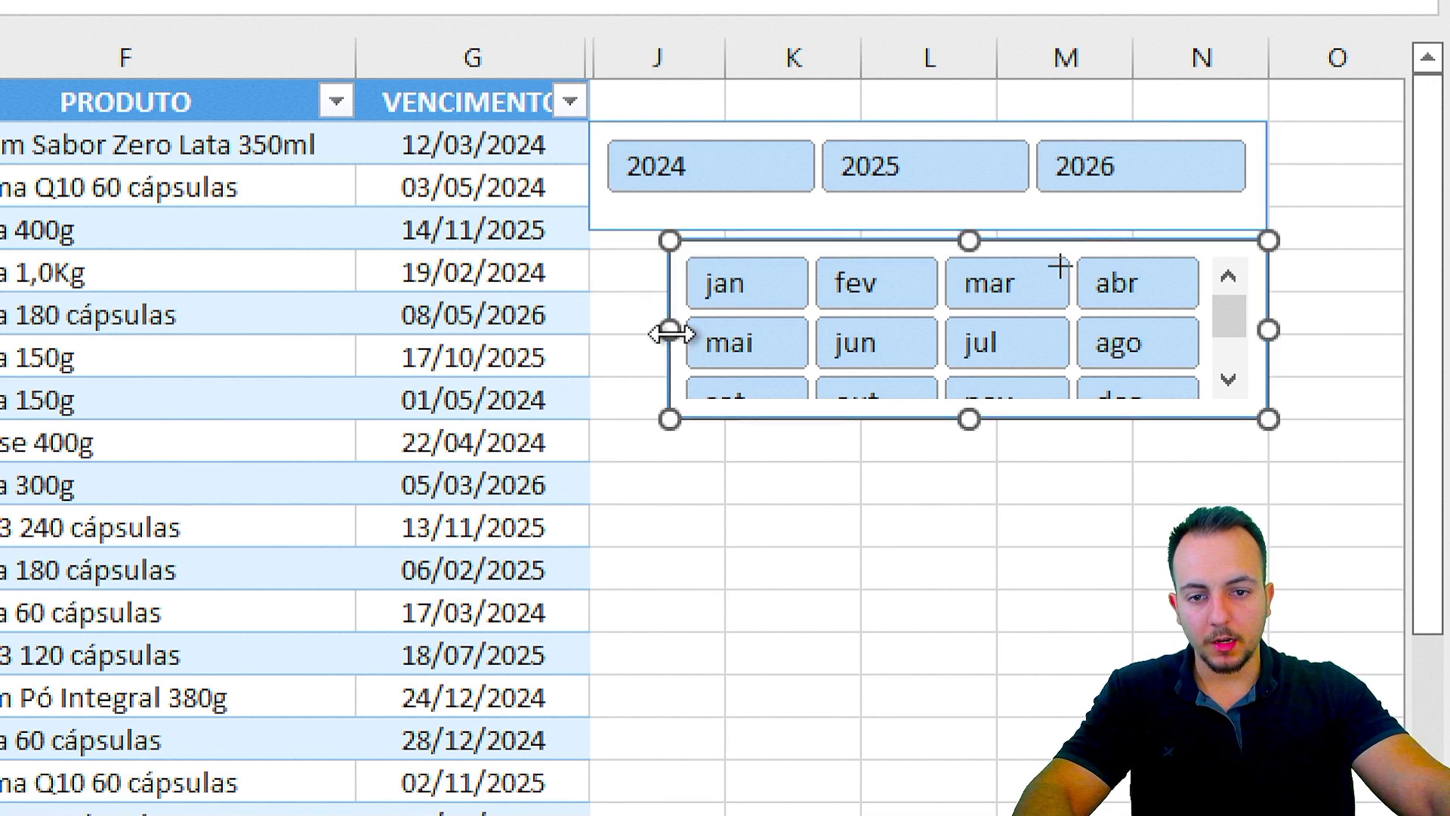
left_click_drag(670, 332, 591, 330)
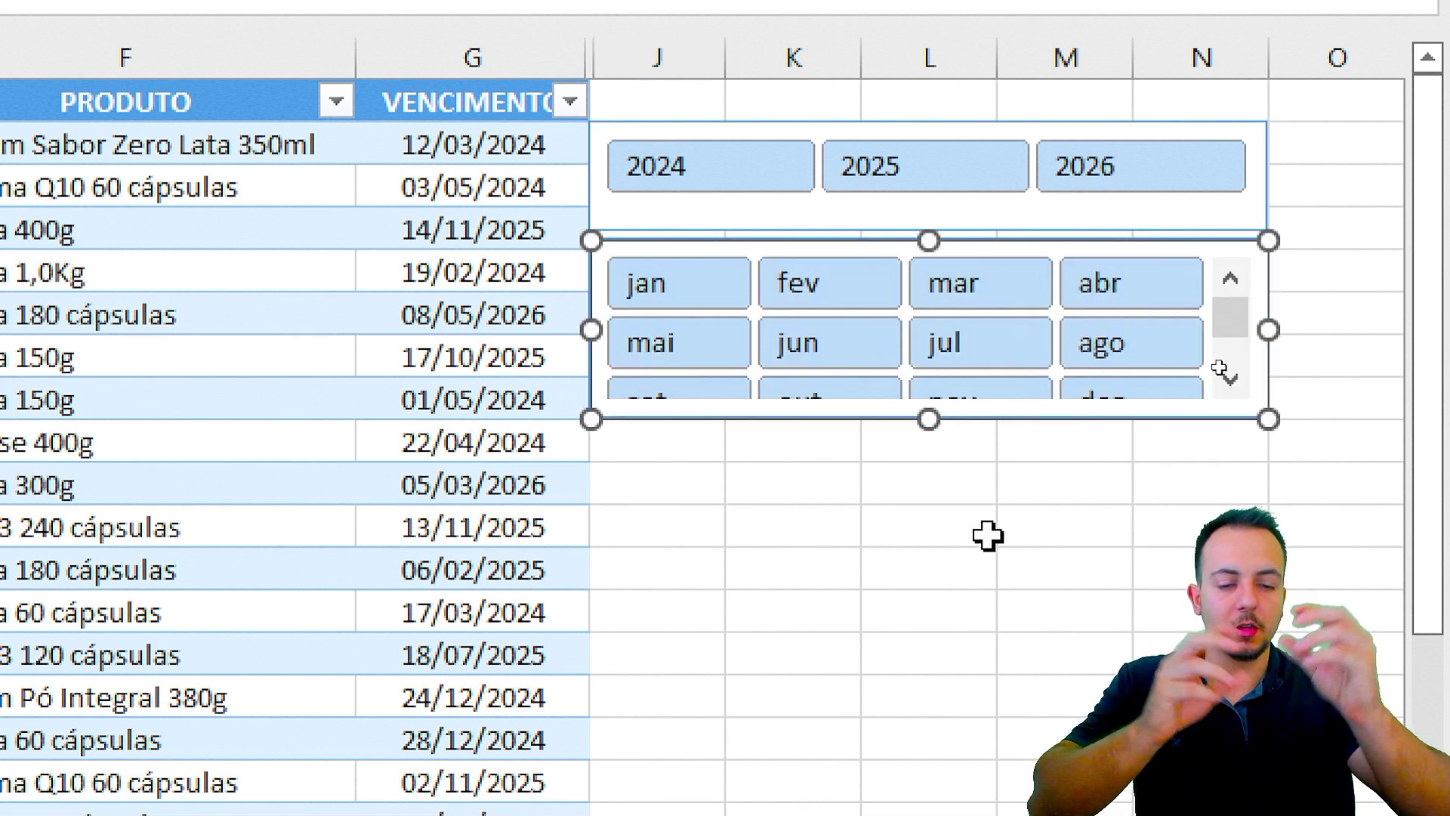
left_click_drag(930, 418, 962, 461)
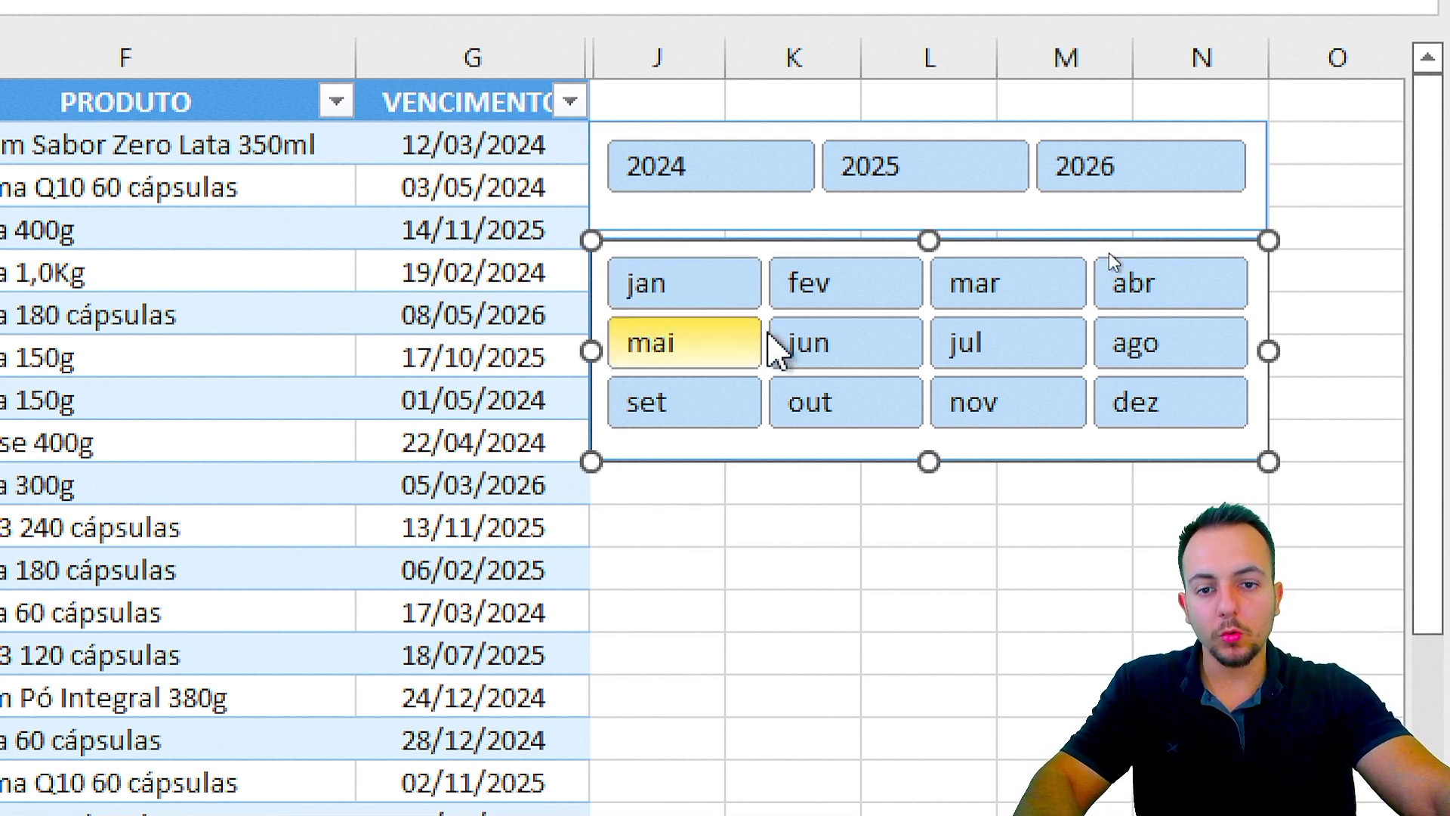
Step: Nudge both slicers together slightly right and up with the arrow keys
left_click(738, 227, "ctrl")
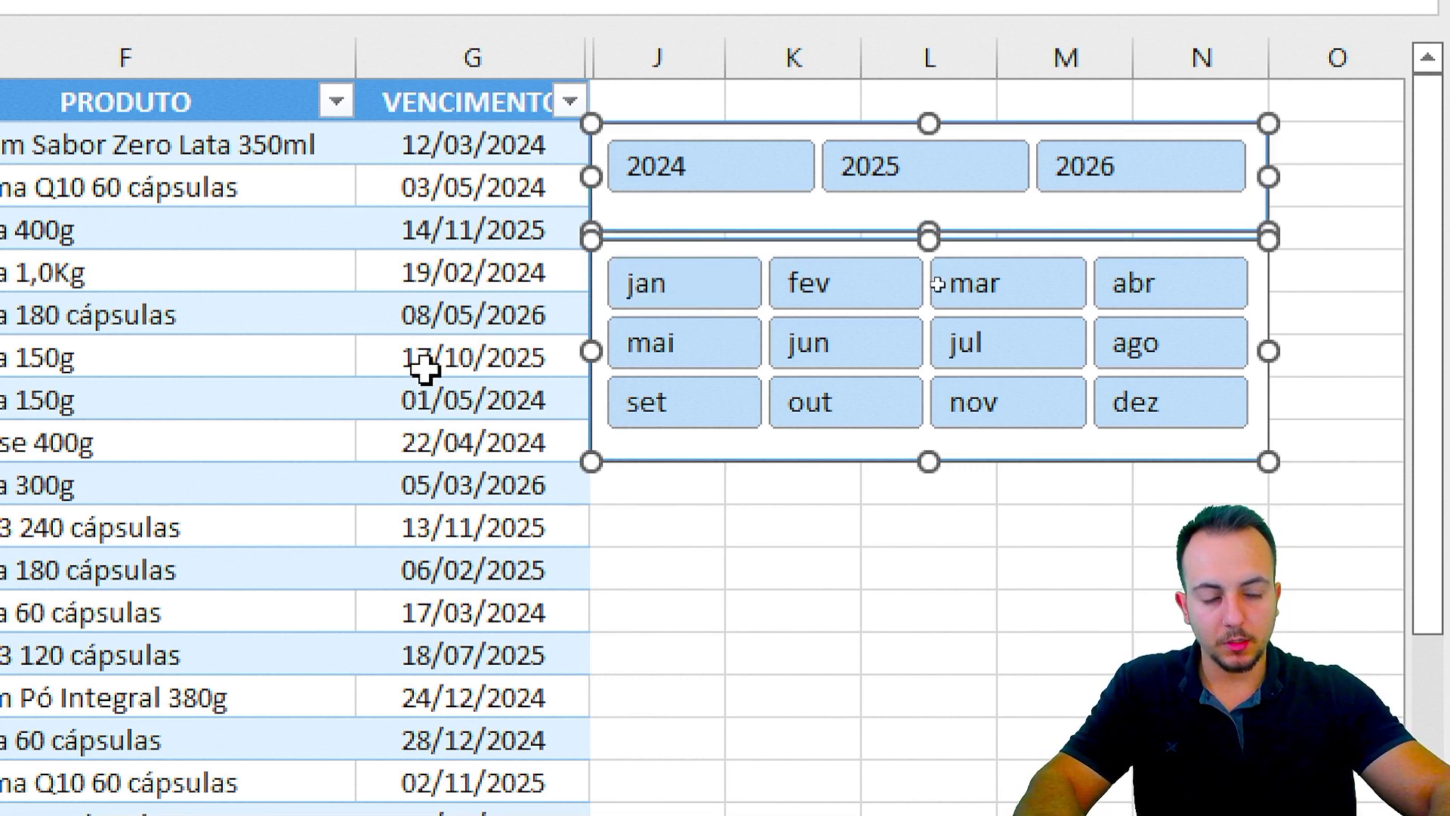
key("Right")
key("Right")
key("Right")
key("Right")
key("Right")
key("Right")
key("Right")
key("Right")
key("Right")
key("Right")
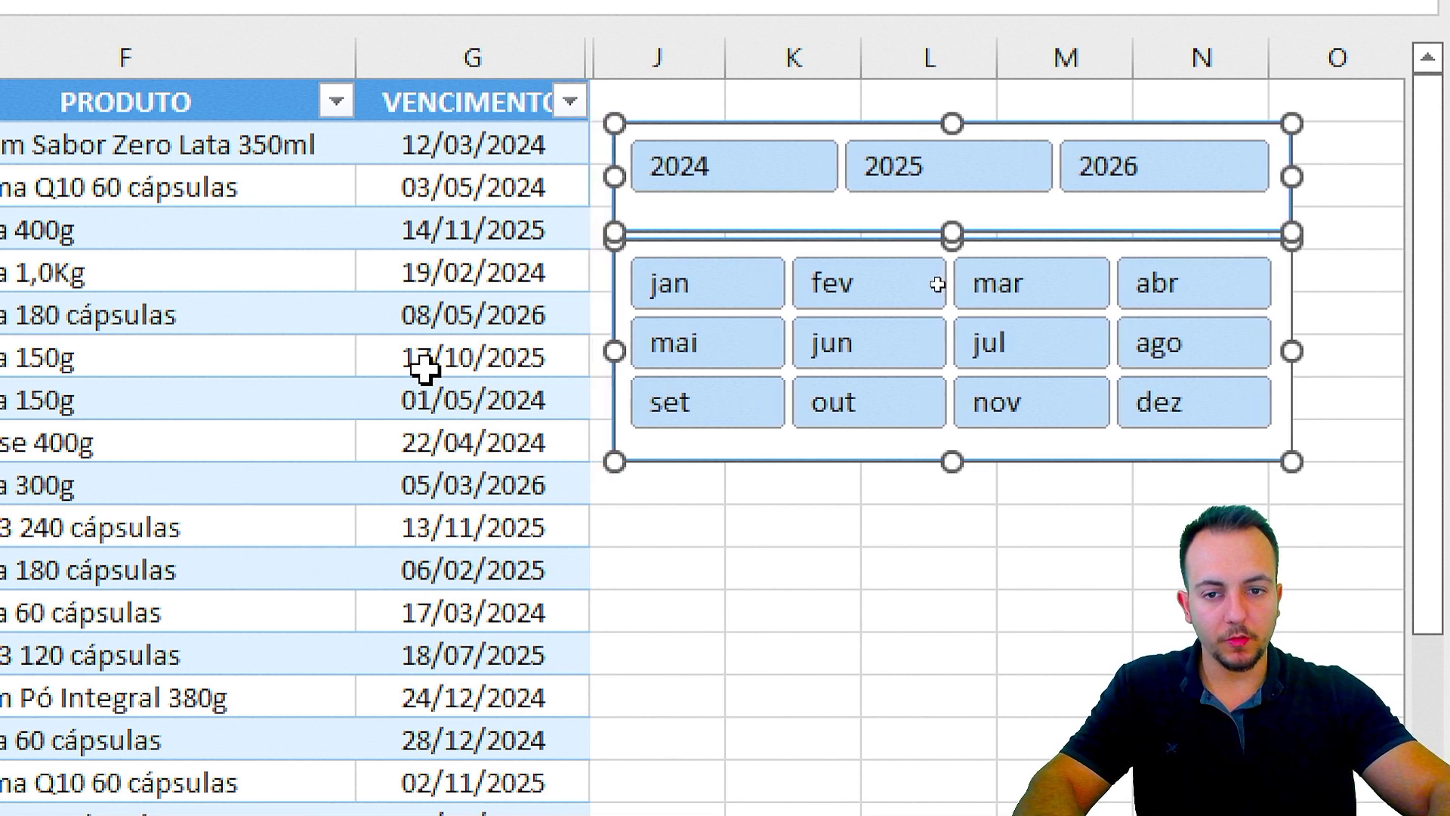
key("Right")
key("Right")
key("Right")
key("Right")
key("Right")
key("Right")
key("Right")
key("Right")
key("Right")
key("Right")
key("Right")
key("Right")
key("Right")
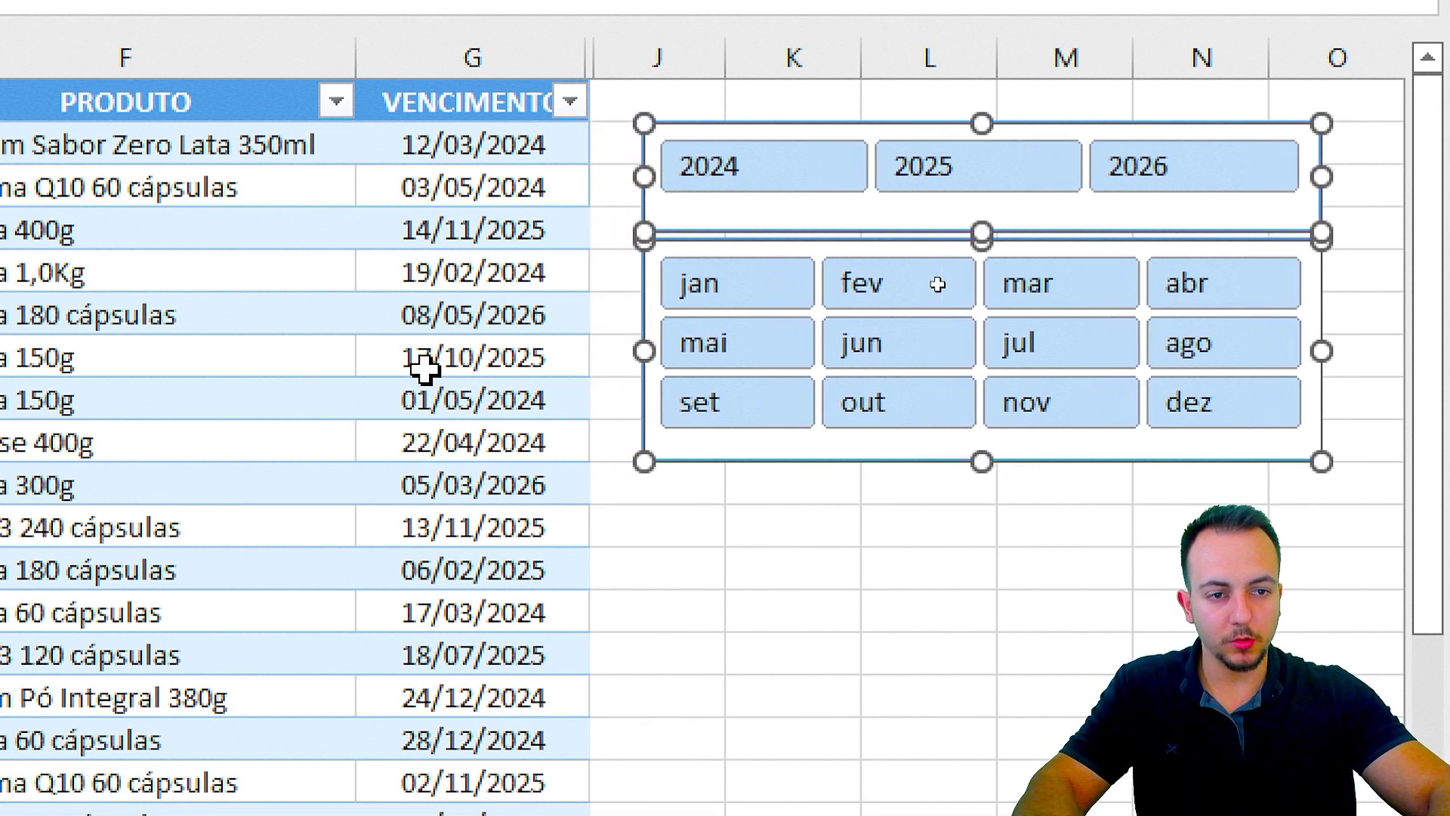
key("Right")
key("Right")
key("Right")
key("Right")
key("Right")
key("Right")
key("Up")
key("Up")
key("Up")
key("Up")
key("Up")
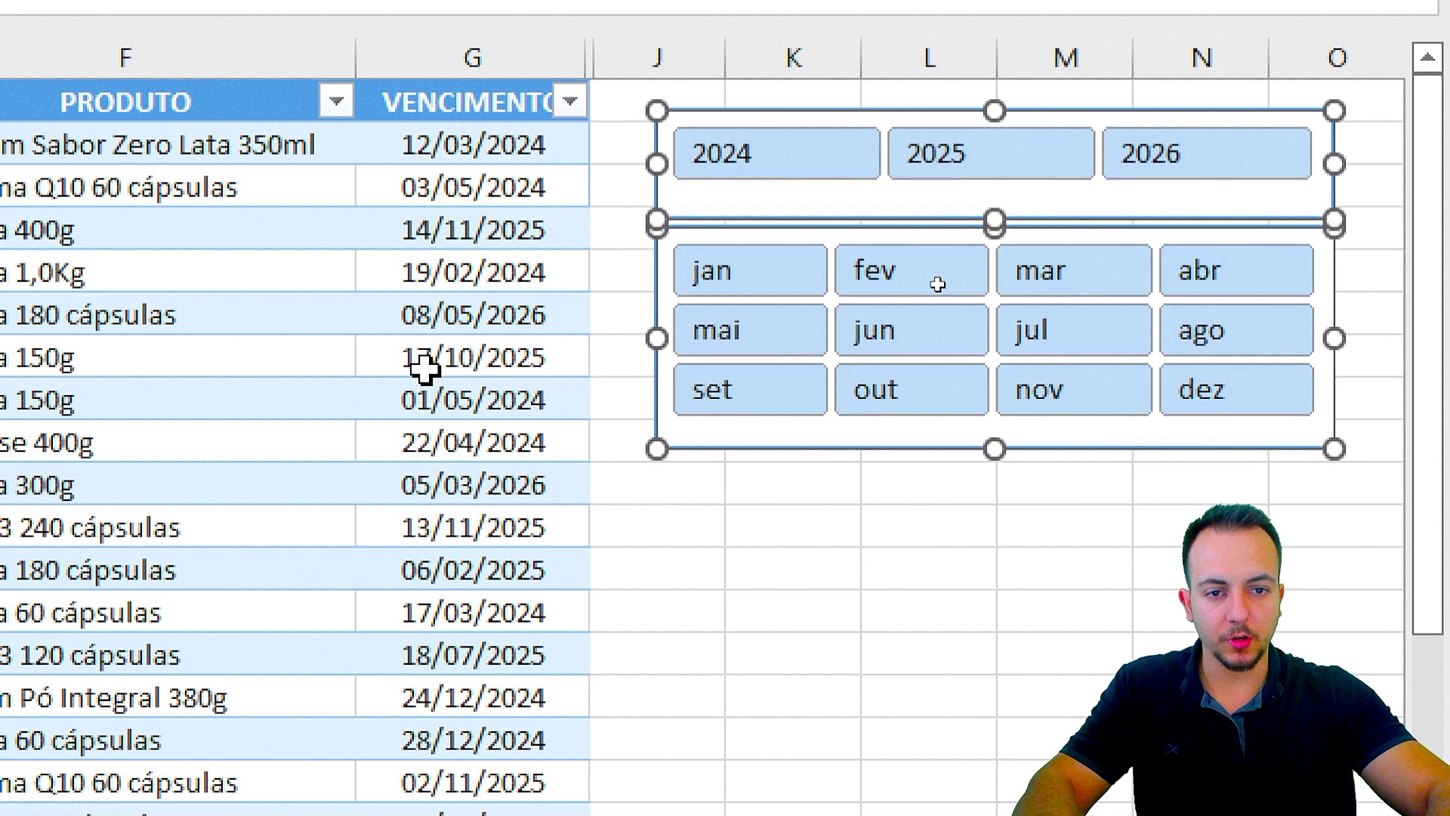
key("Right")
left_click(897, 613)
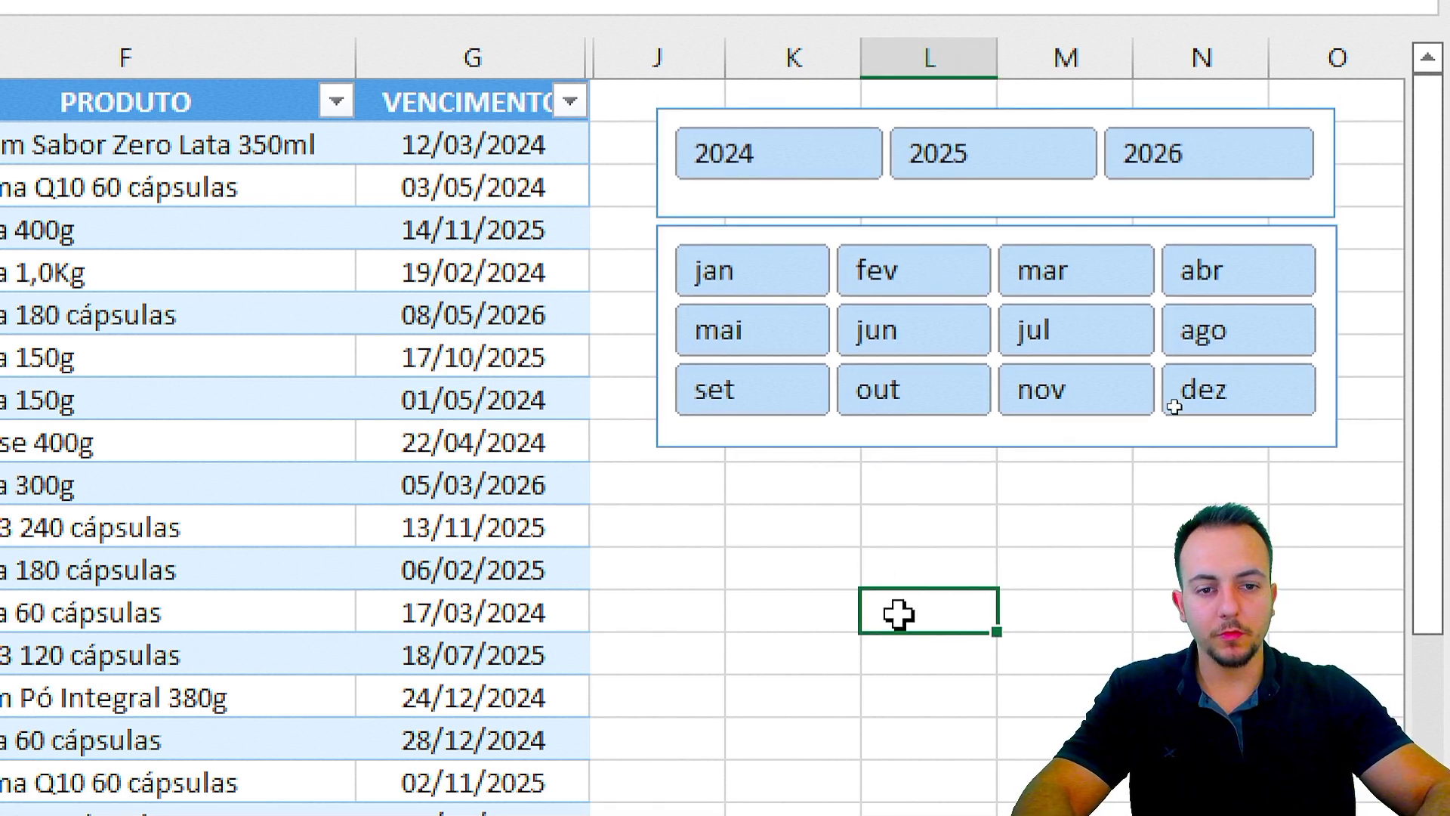
Step: Duplicate the dark blue slicer style, creating SlicerStyleDark5 2 for editing
left_click(678, 211)
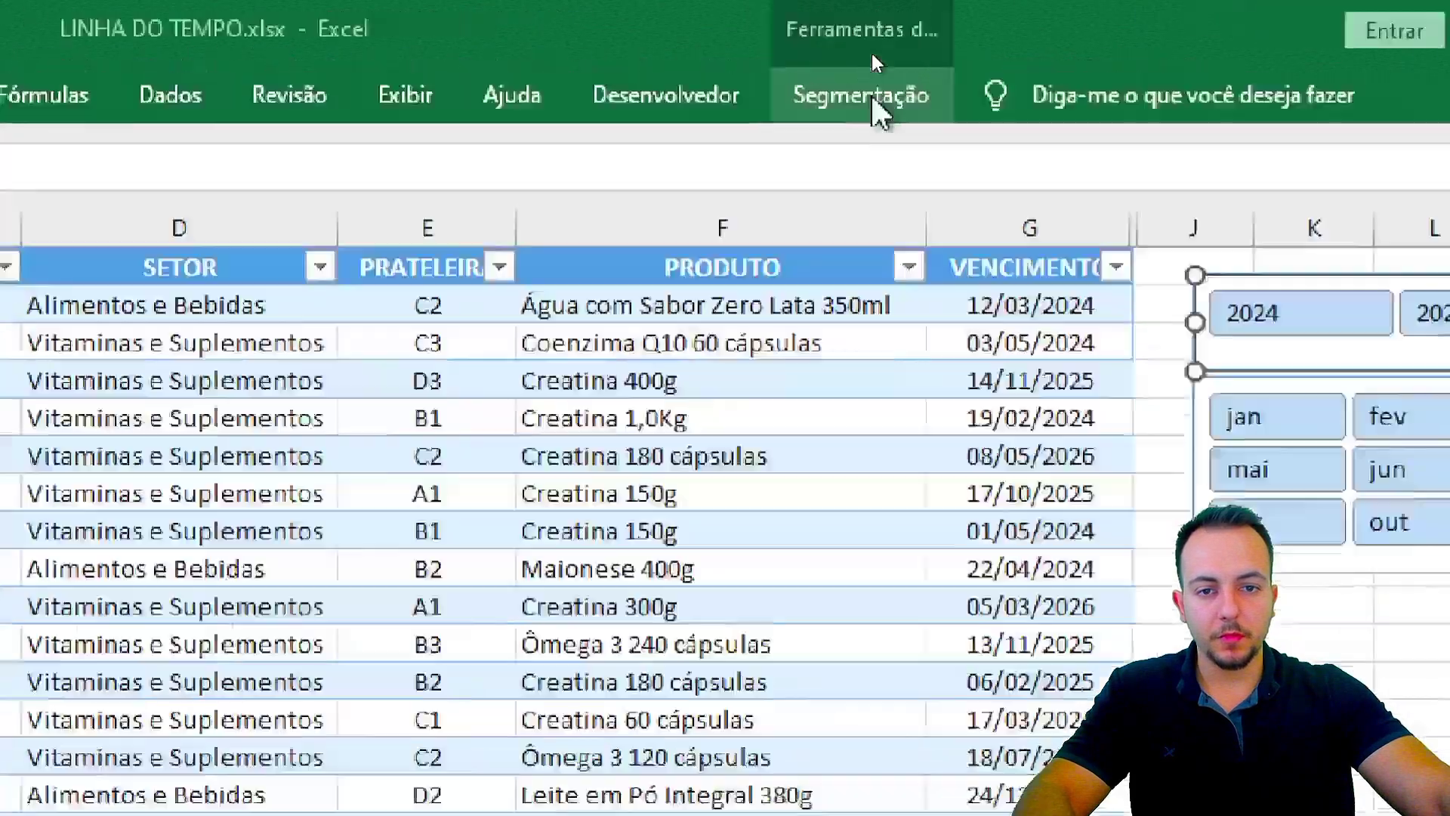
left_click(872, 53)
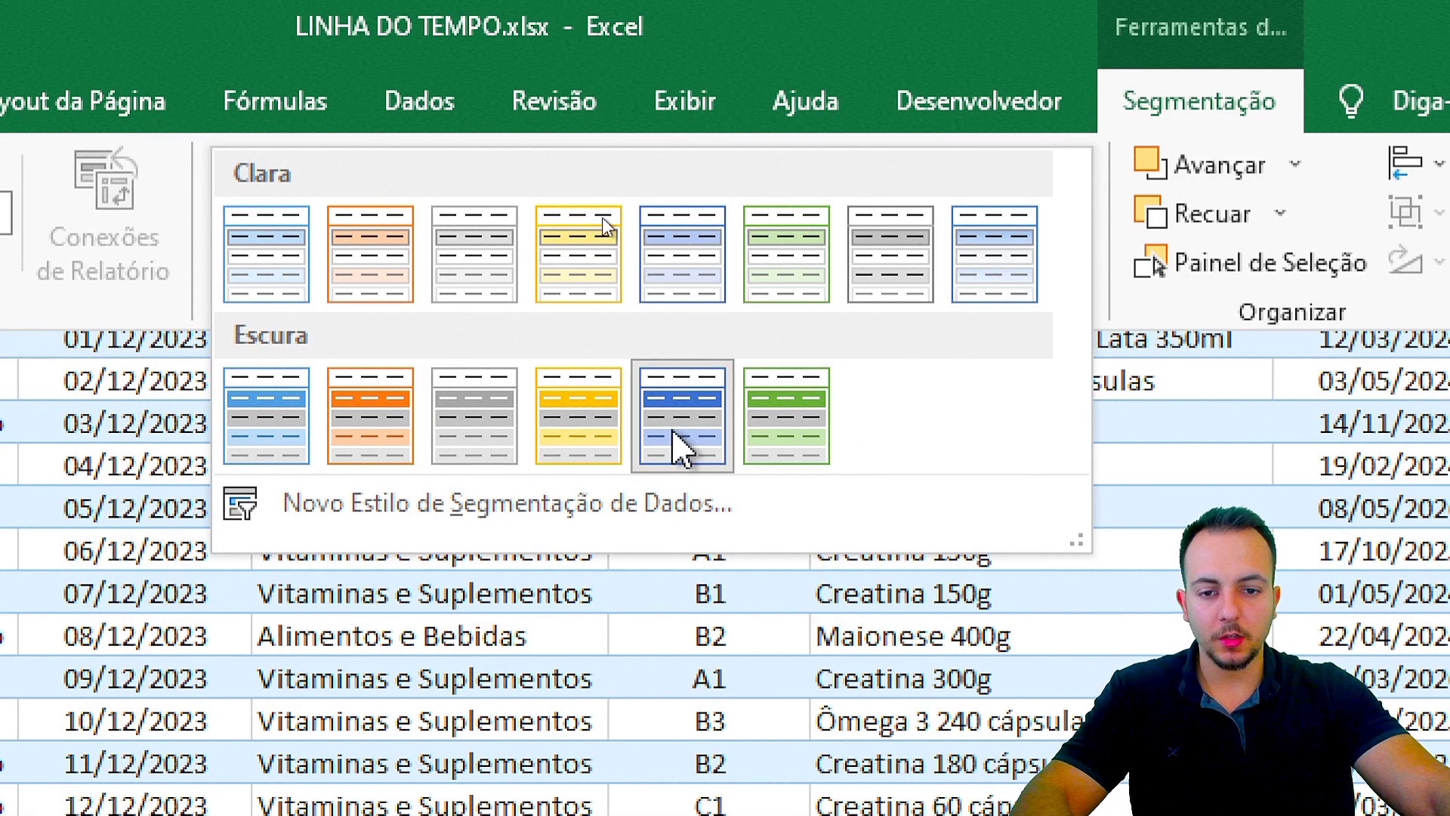
right_click(682, 451)
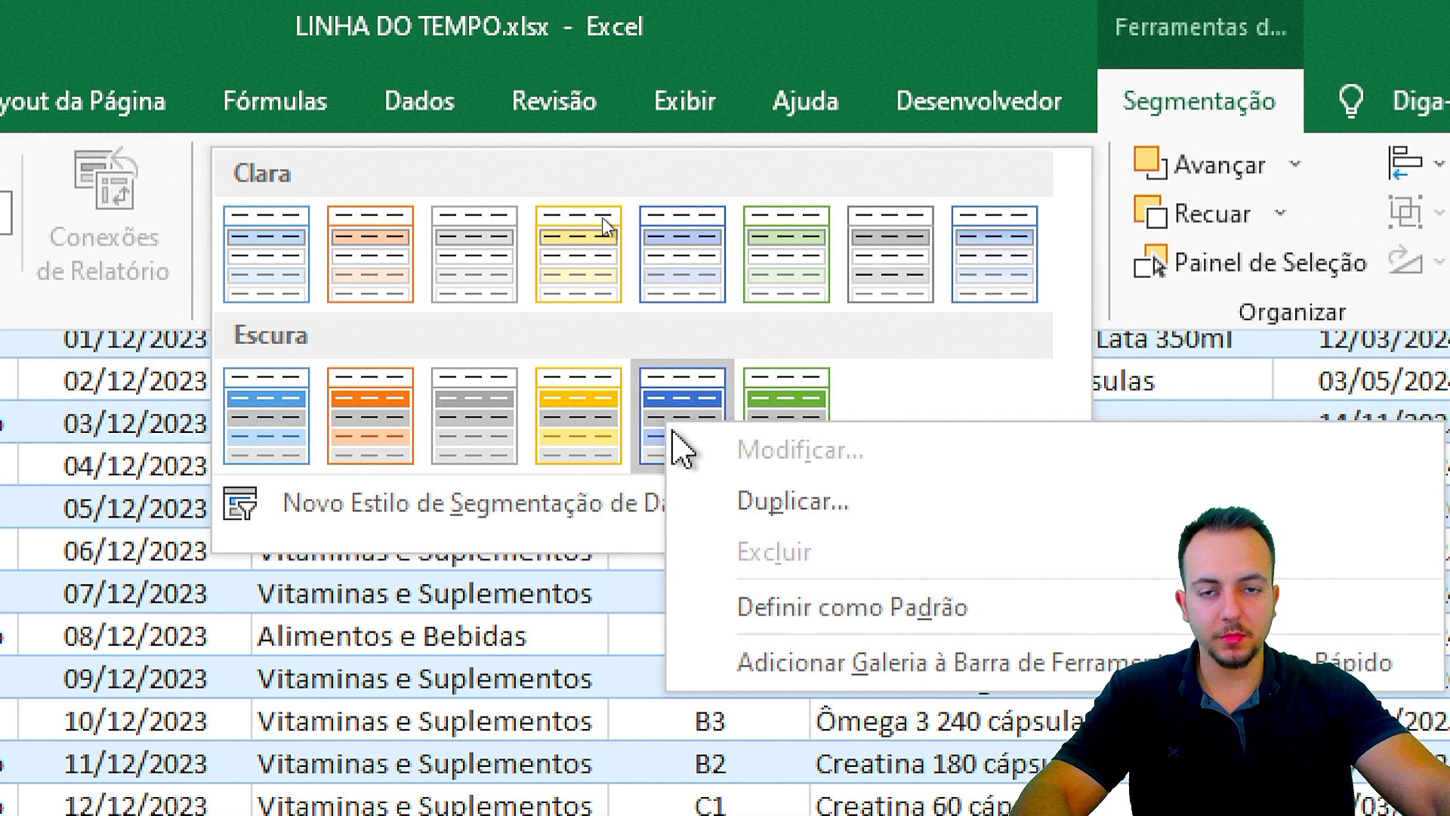
left_click(752, 503)
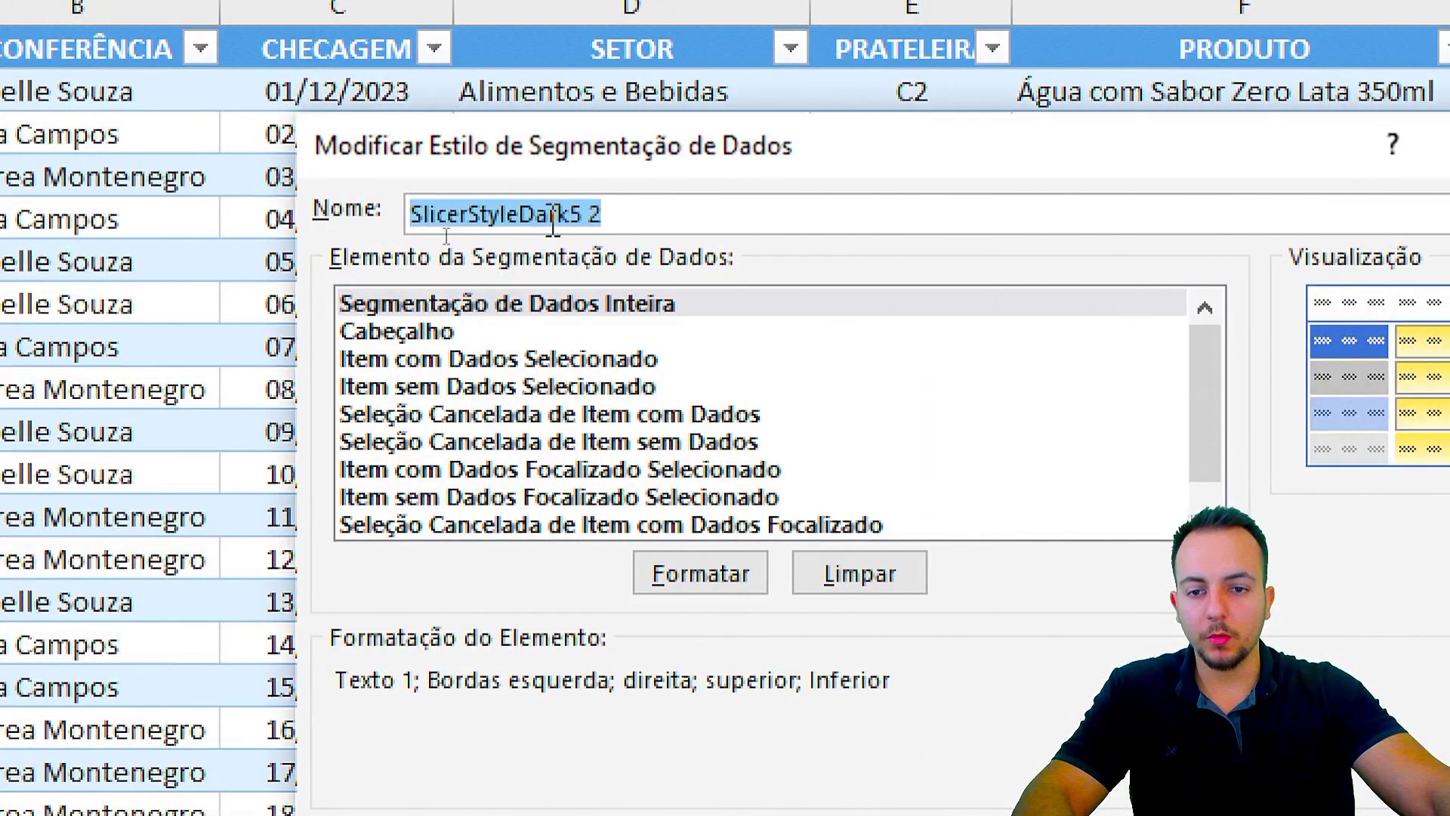
Step: Name the style NOVOESTILO and give the whole slicer no border, in white, then save it
type("NOVOESTILO")
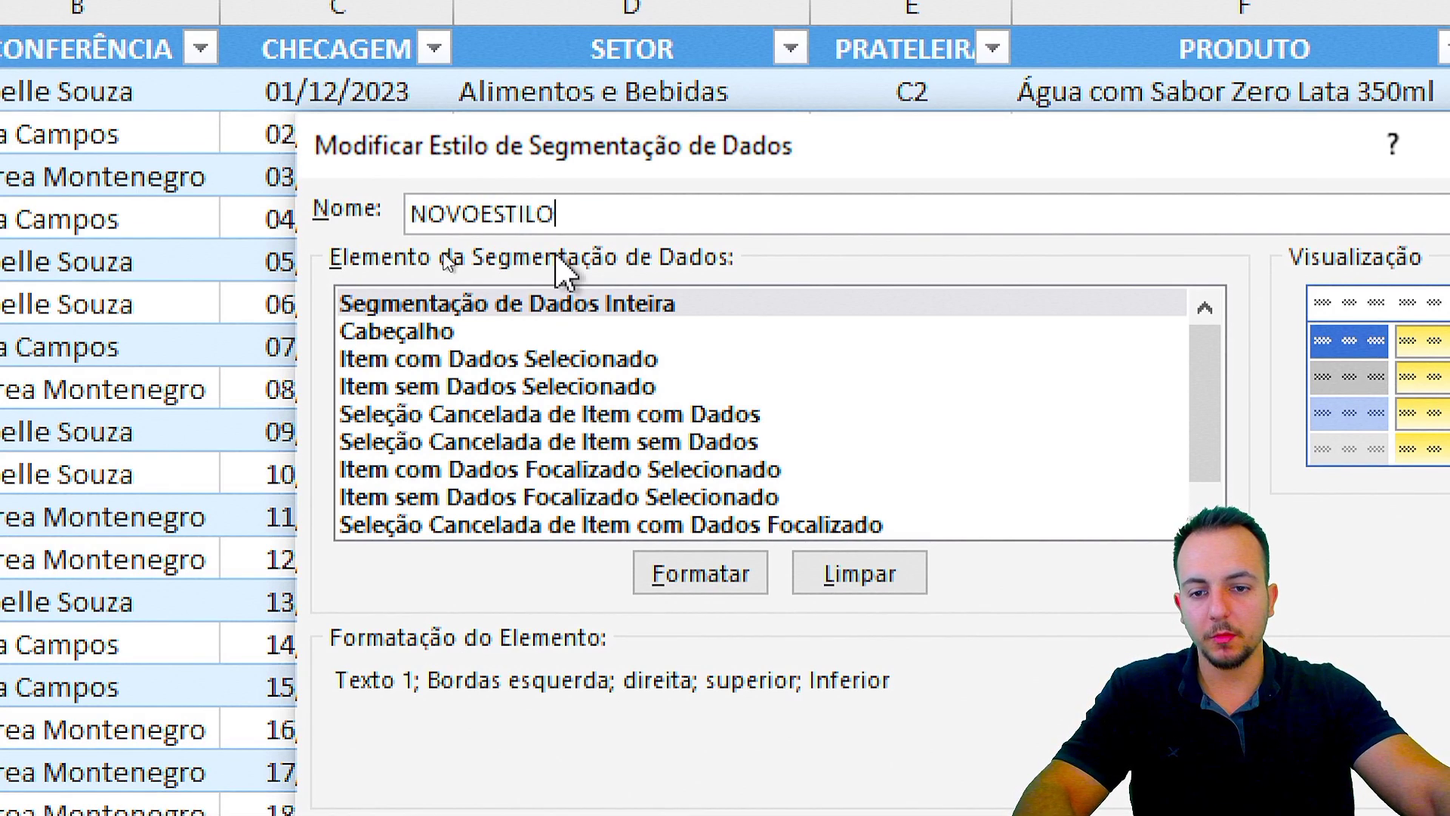
left_click(504, 304)
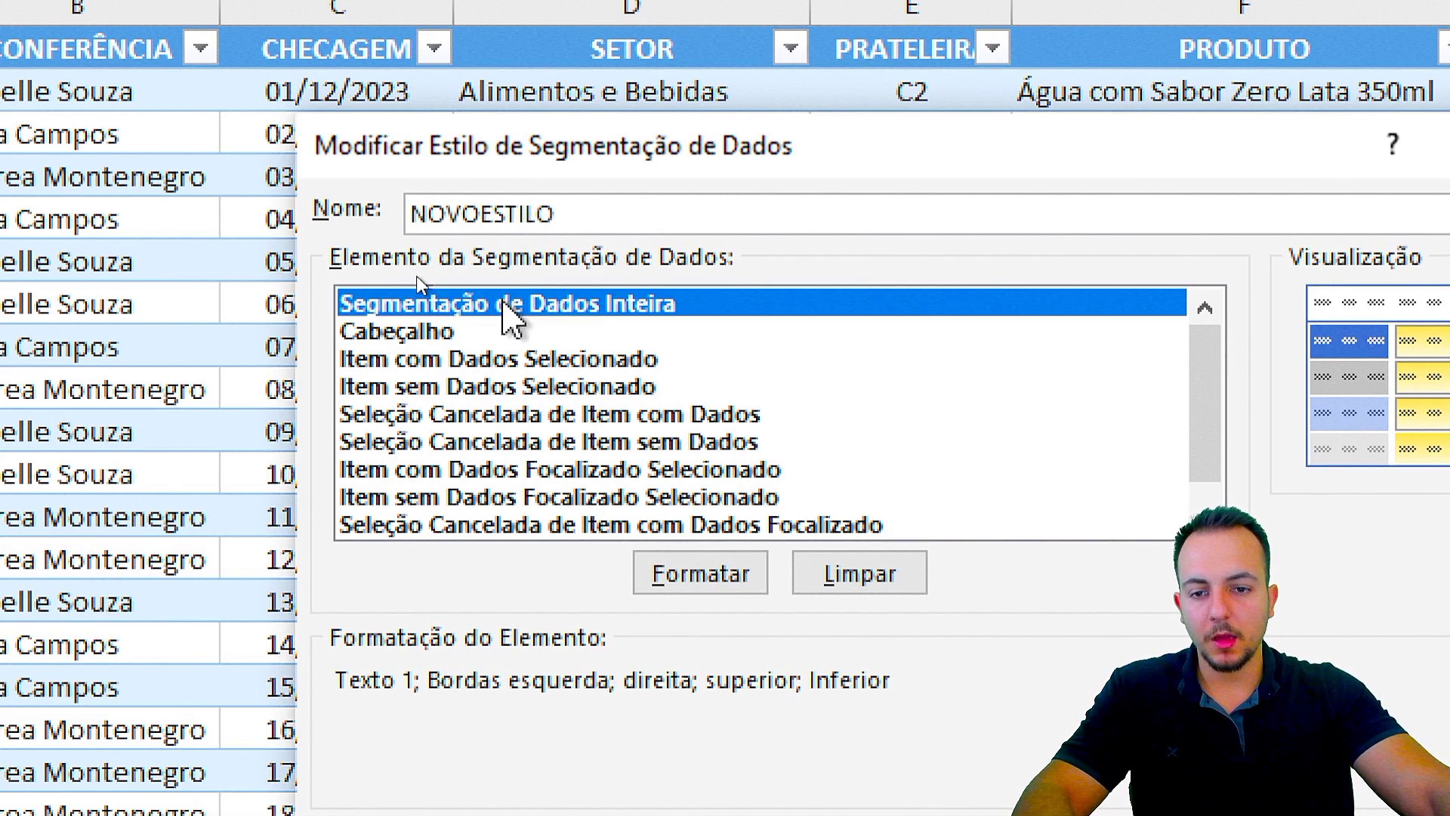
left_click(710, 584)
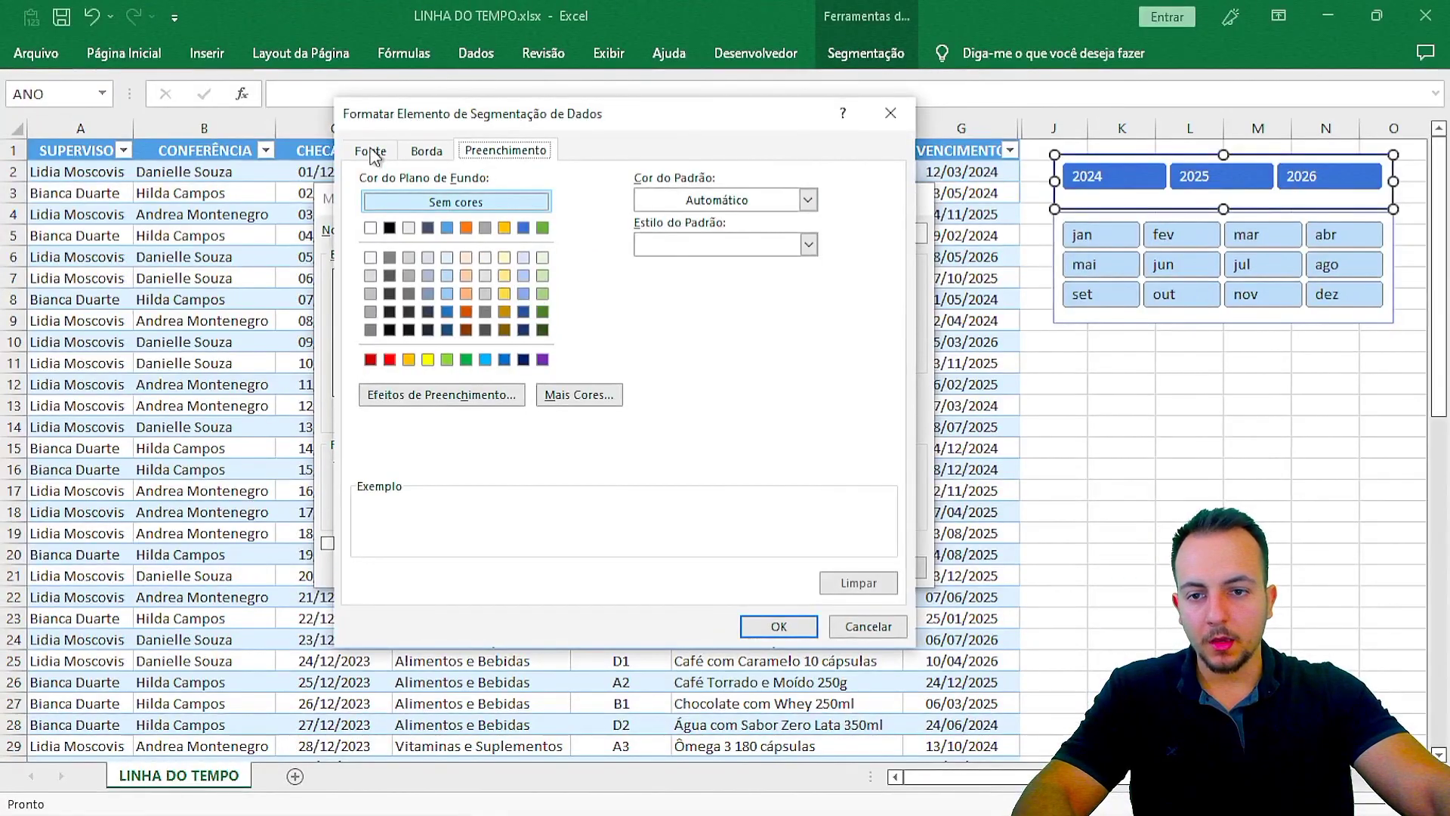
left_click(426, 152)
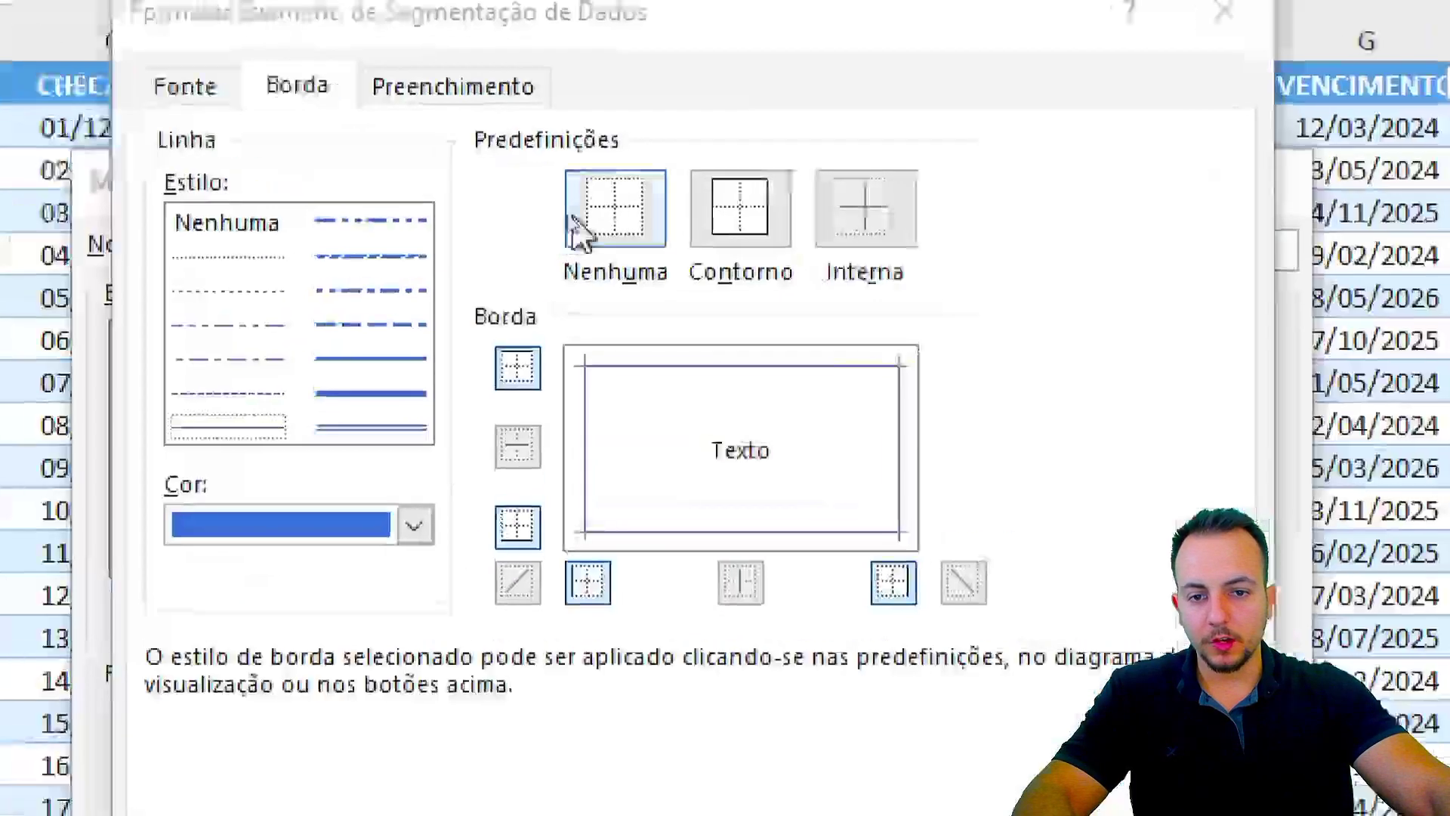
left_click(583, 221)
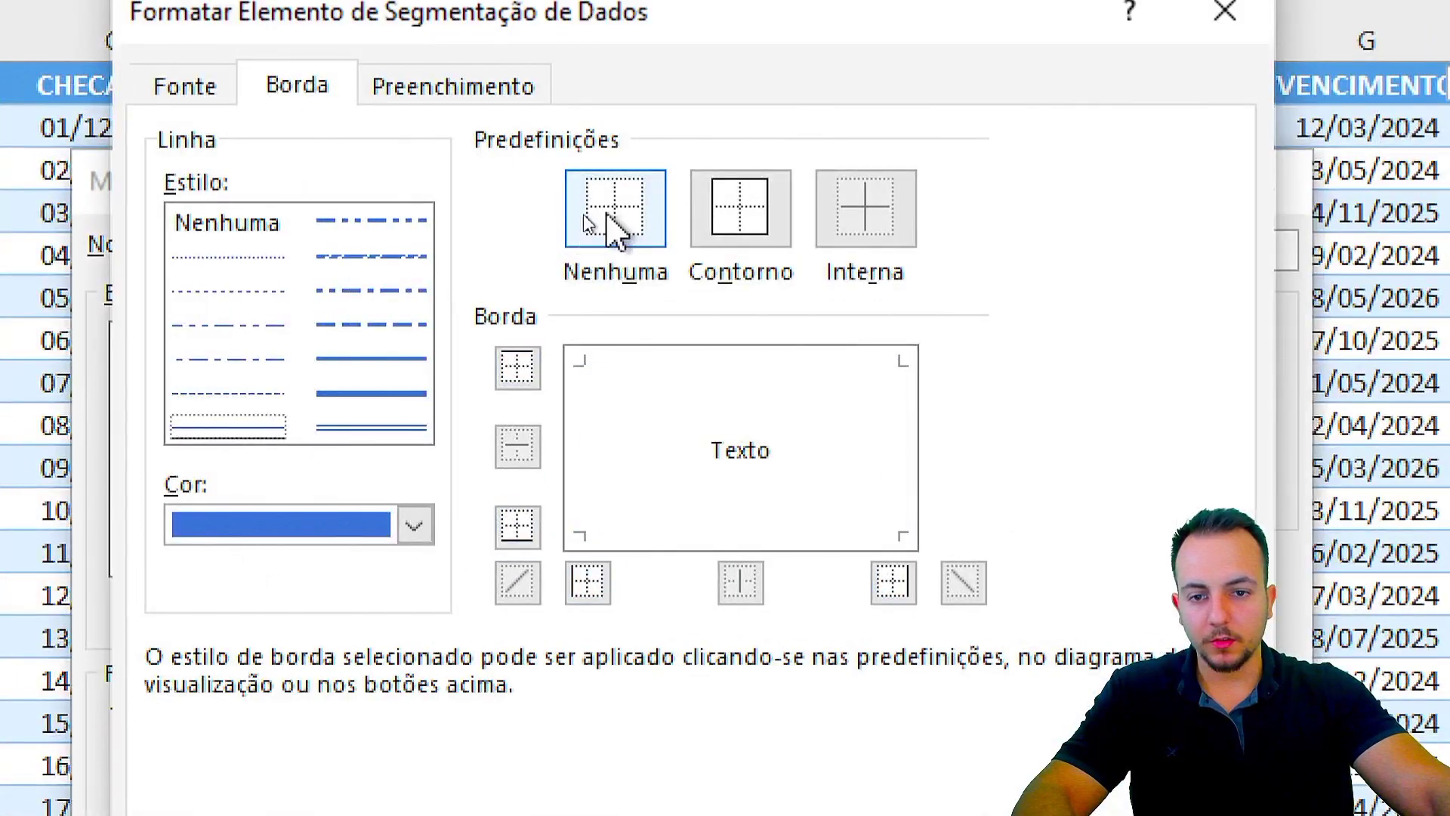
left_click(364, 523)
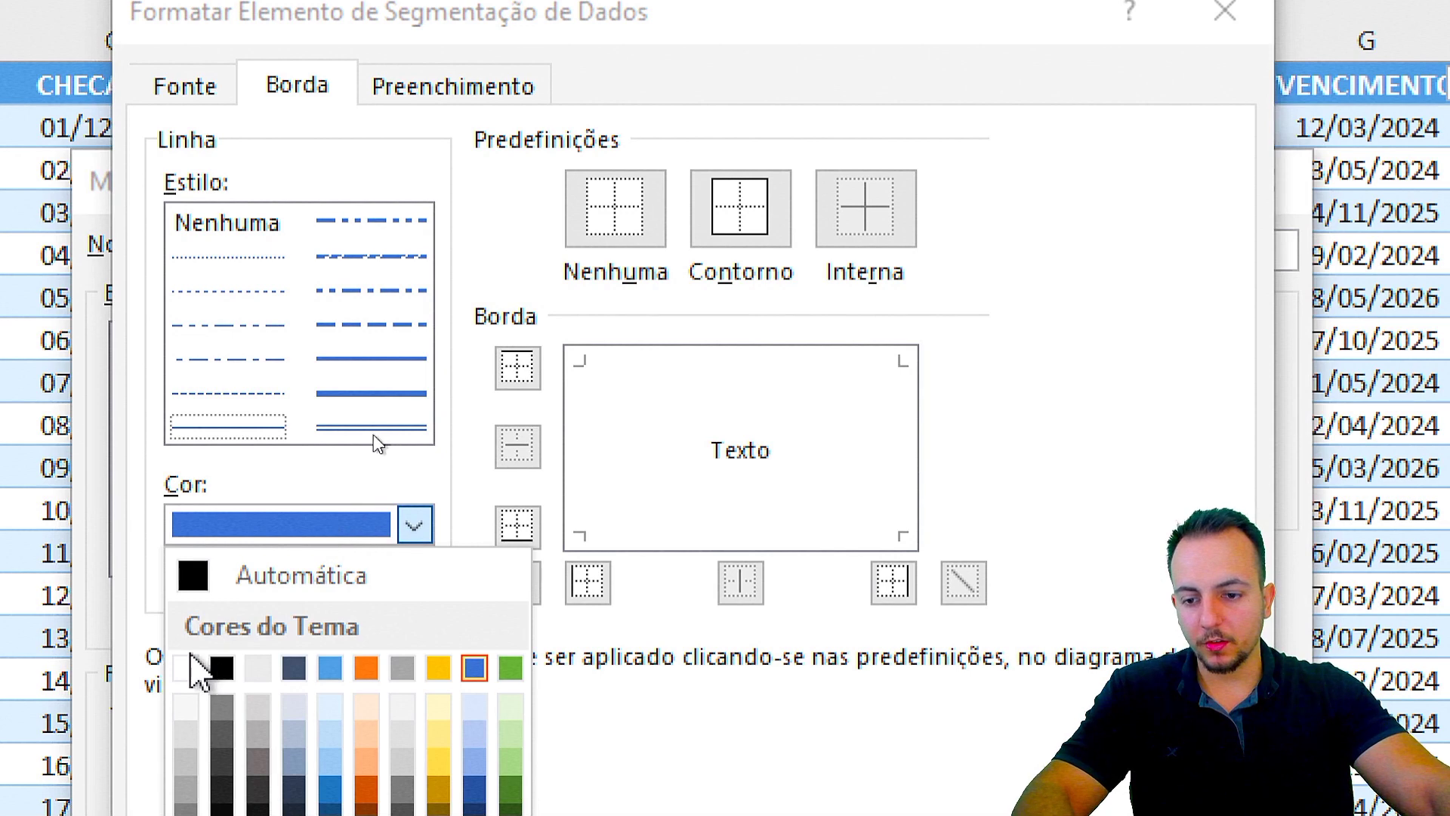
left_click(191, 670)
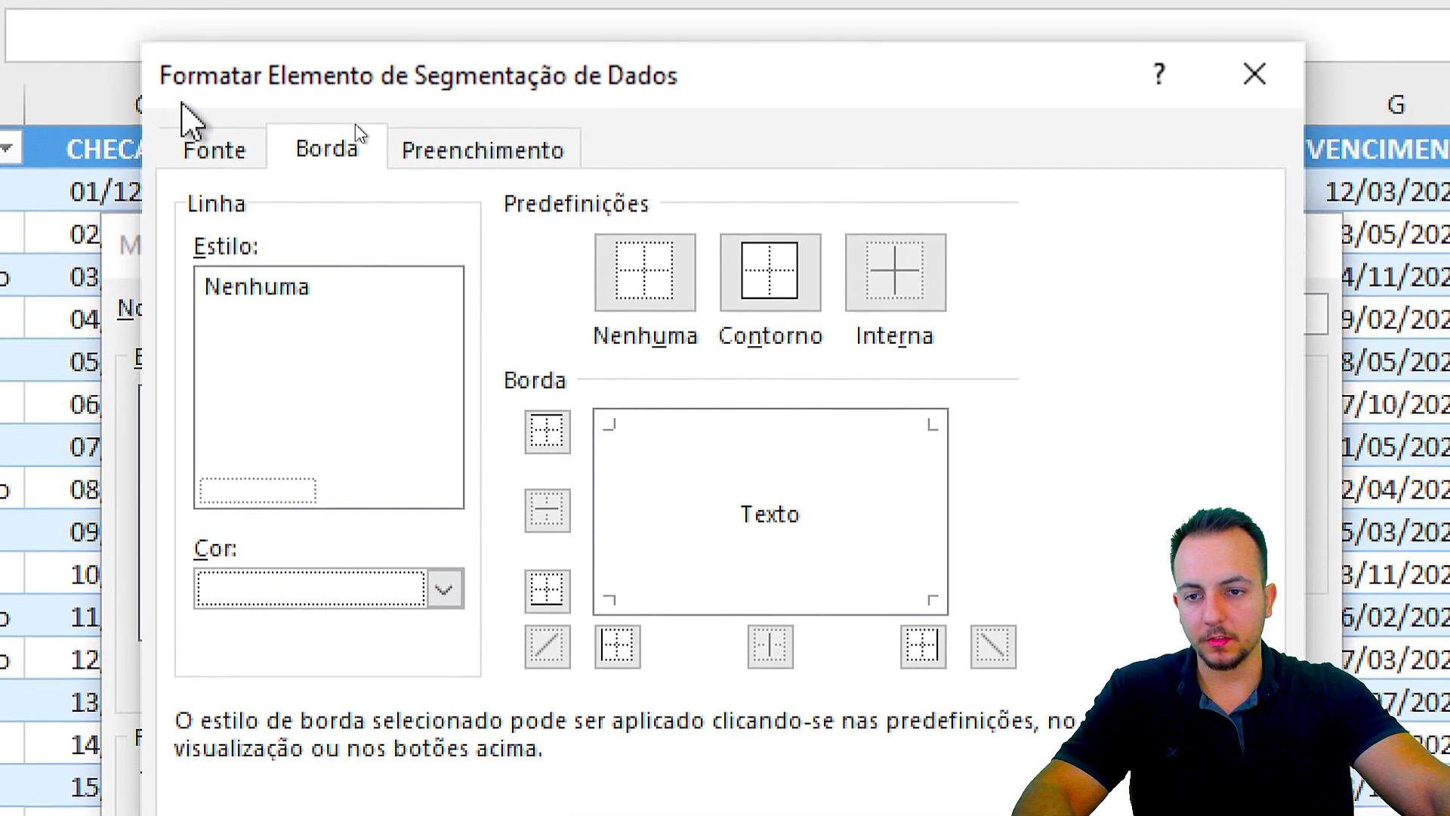
left_click(184, 87)
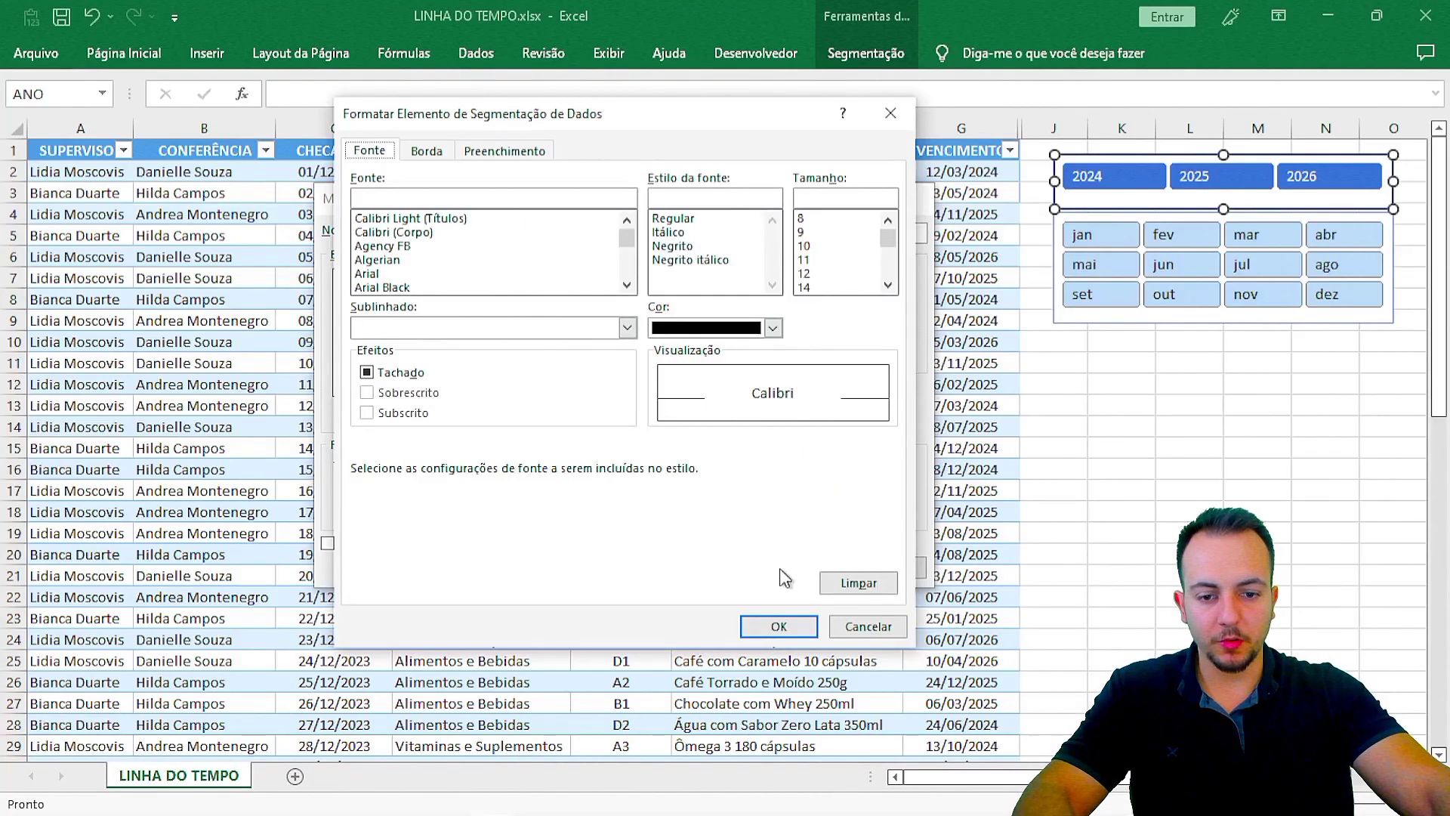
left_click(775, 633)
left_click(778, 568)
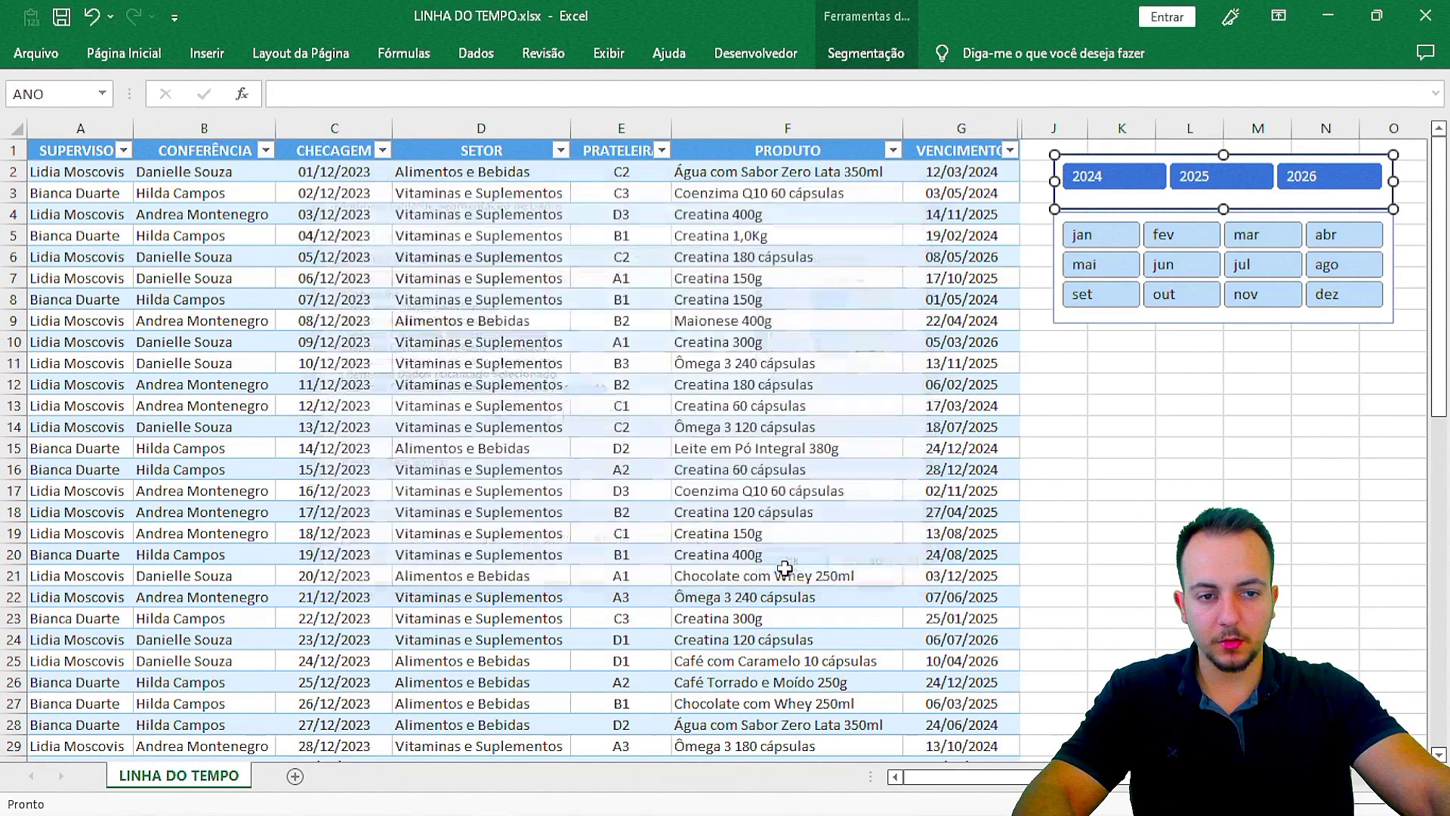
left_click(1201, 423)
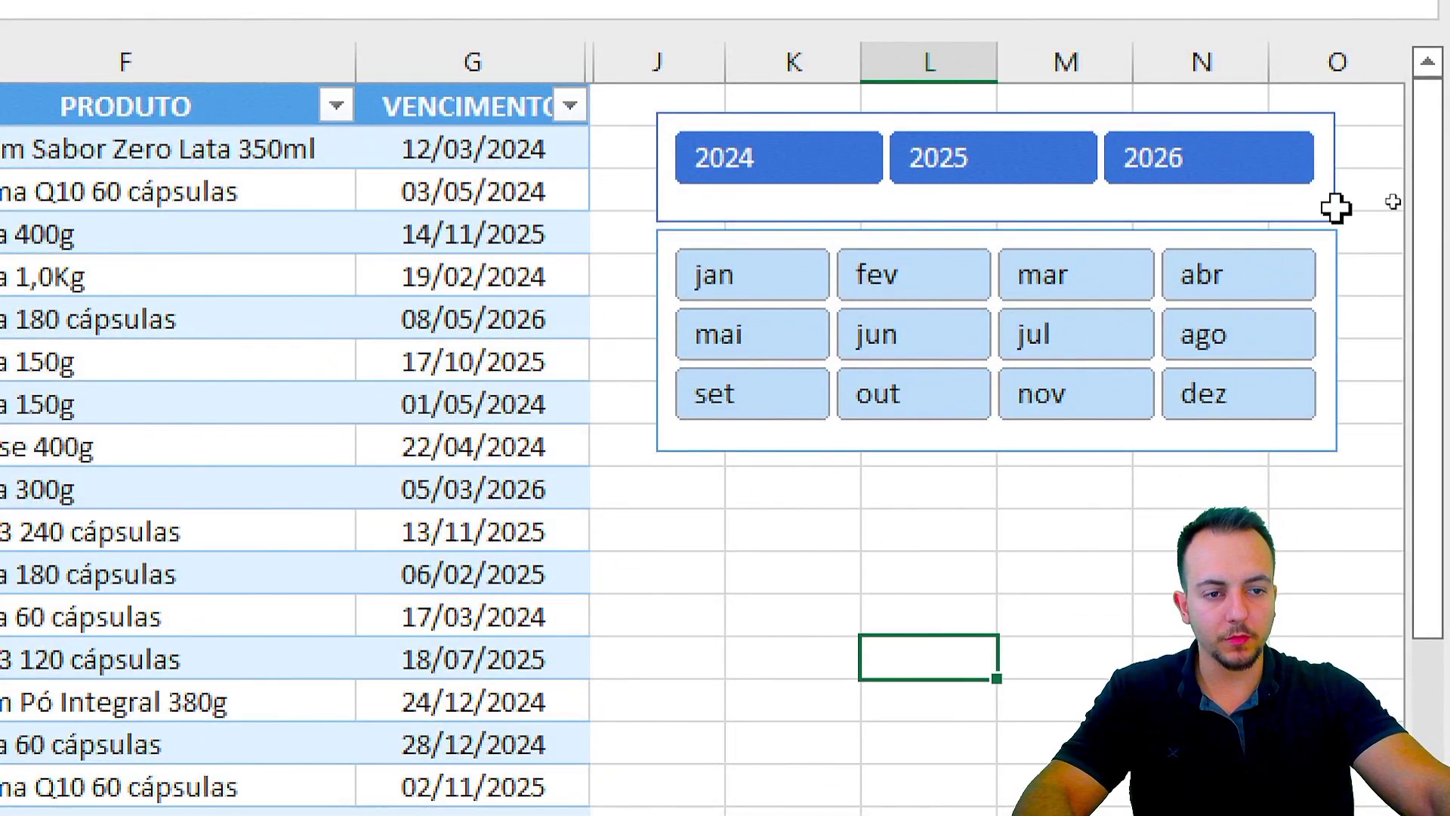
Step: Apply the NOVOESTILO style to the ANO slicer
left_click(1335, 213)
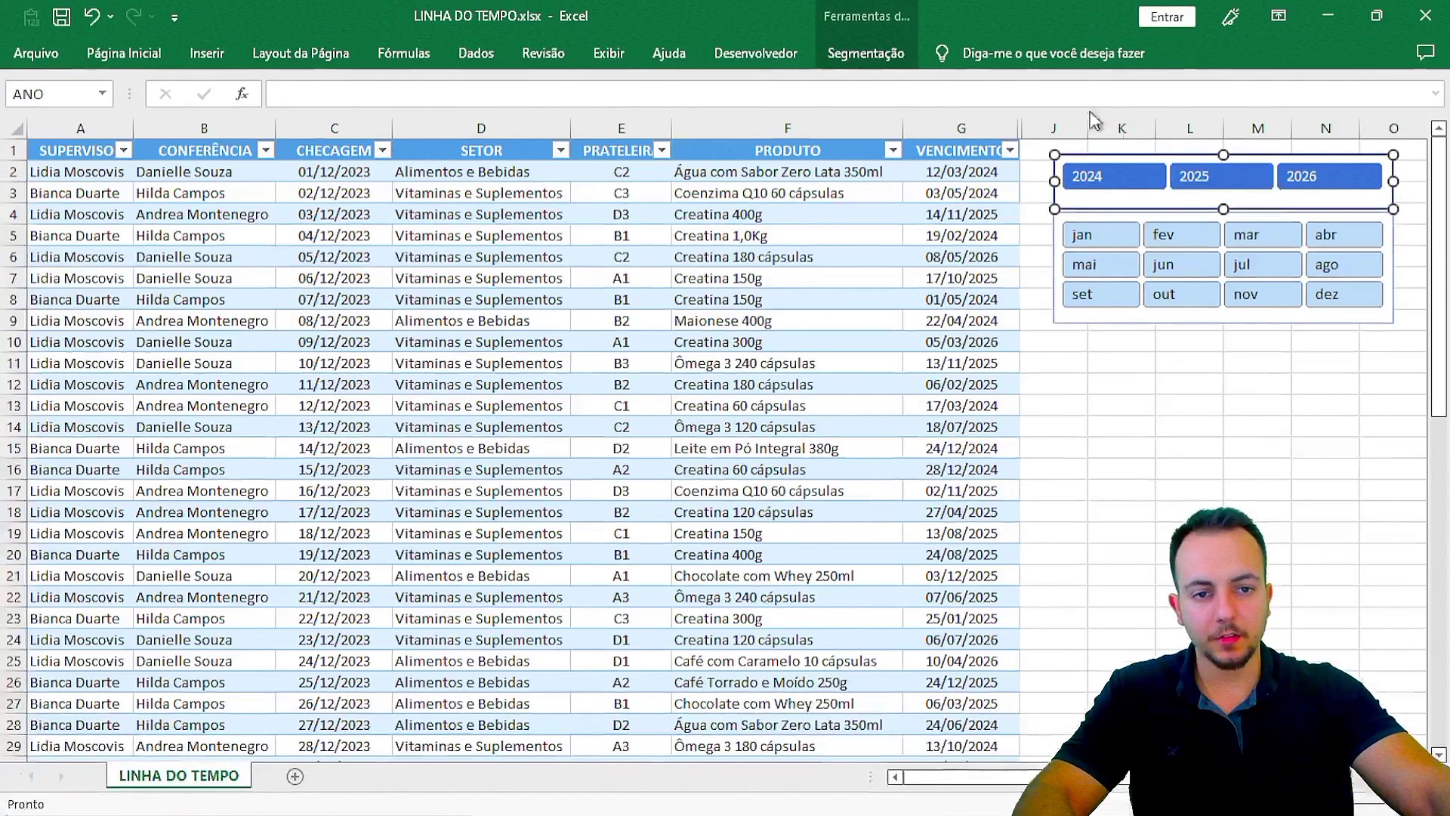
left_click(869, 56)
left_click(801, 130)
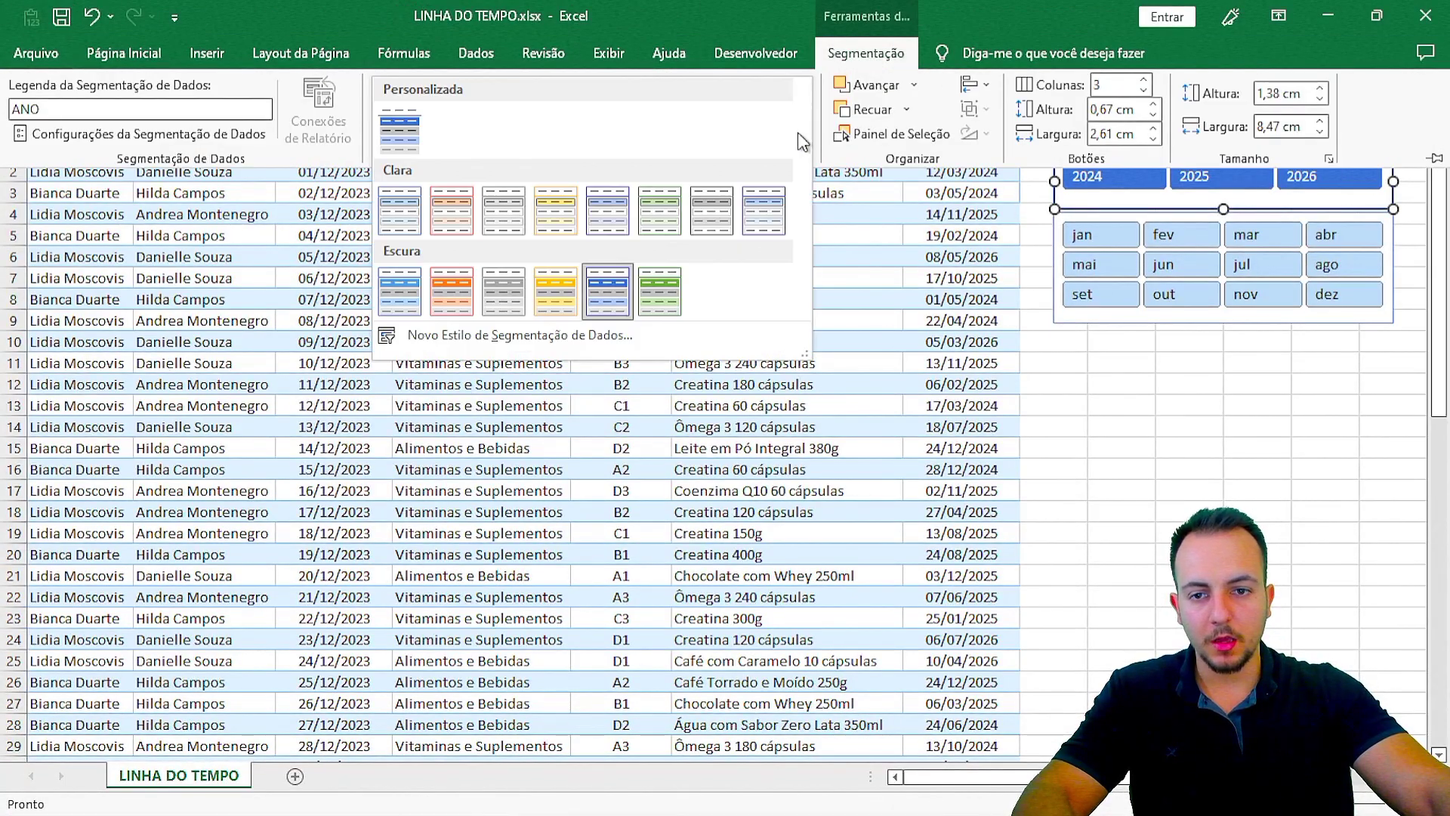
double_click(867, 53)
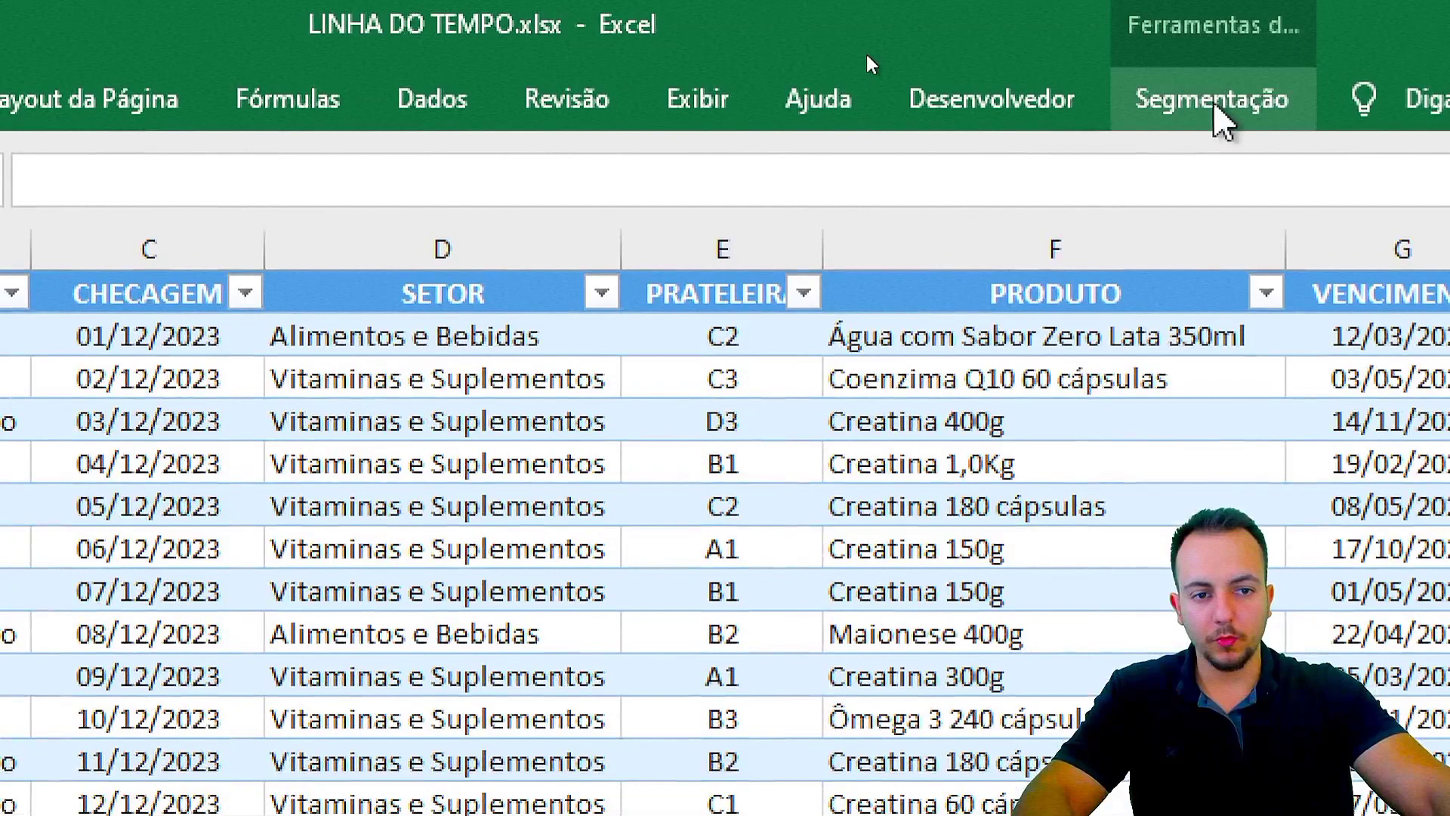
left_click(1214, 106)
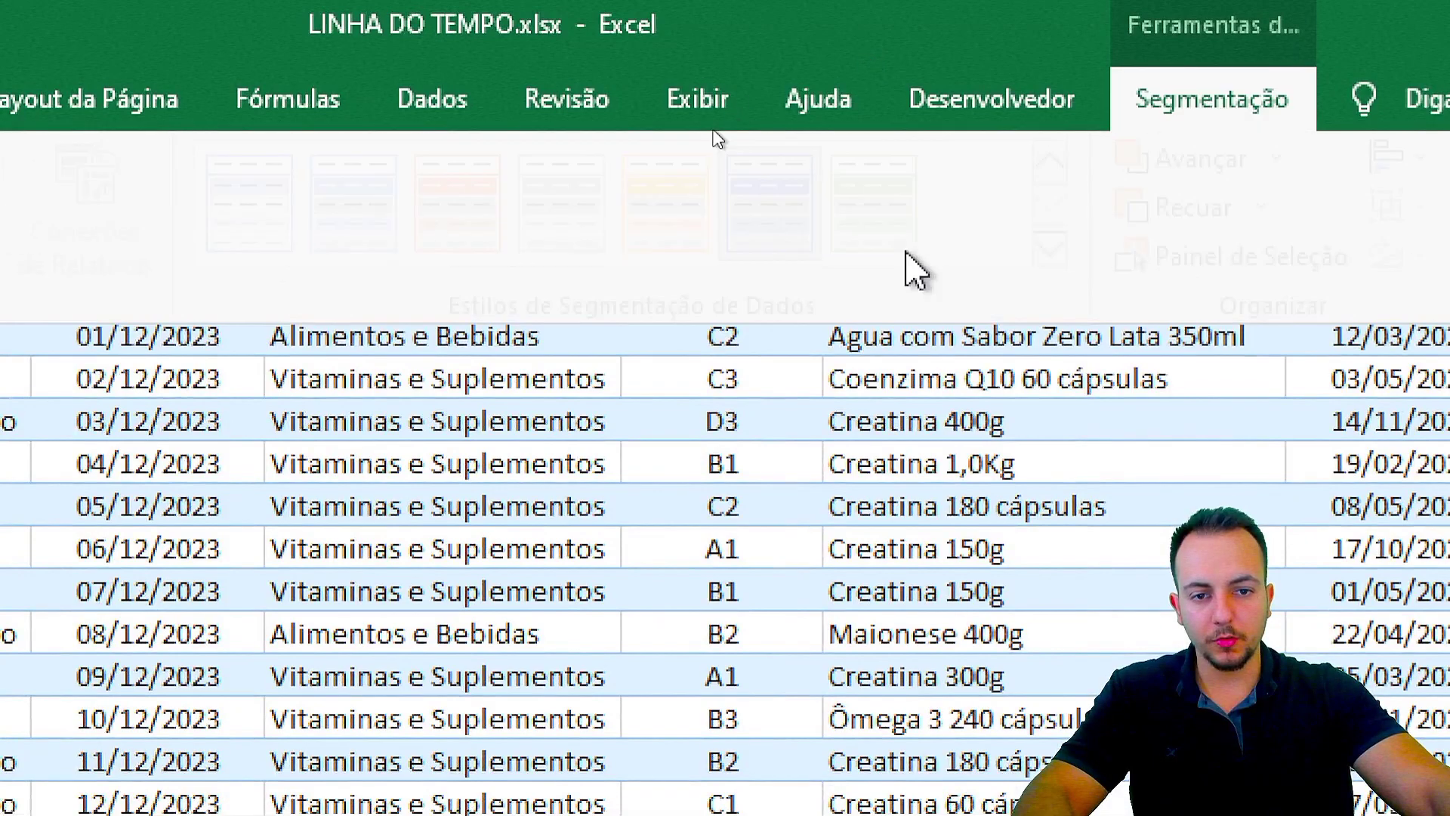
left_click(990, 252)
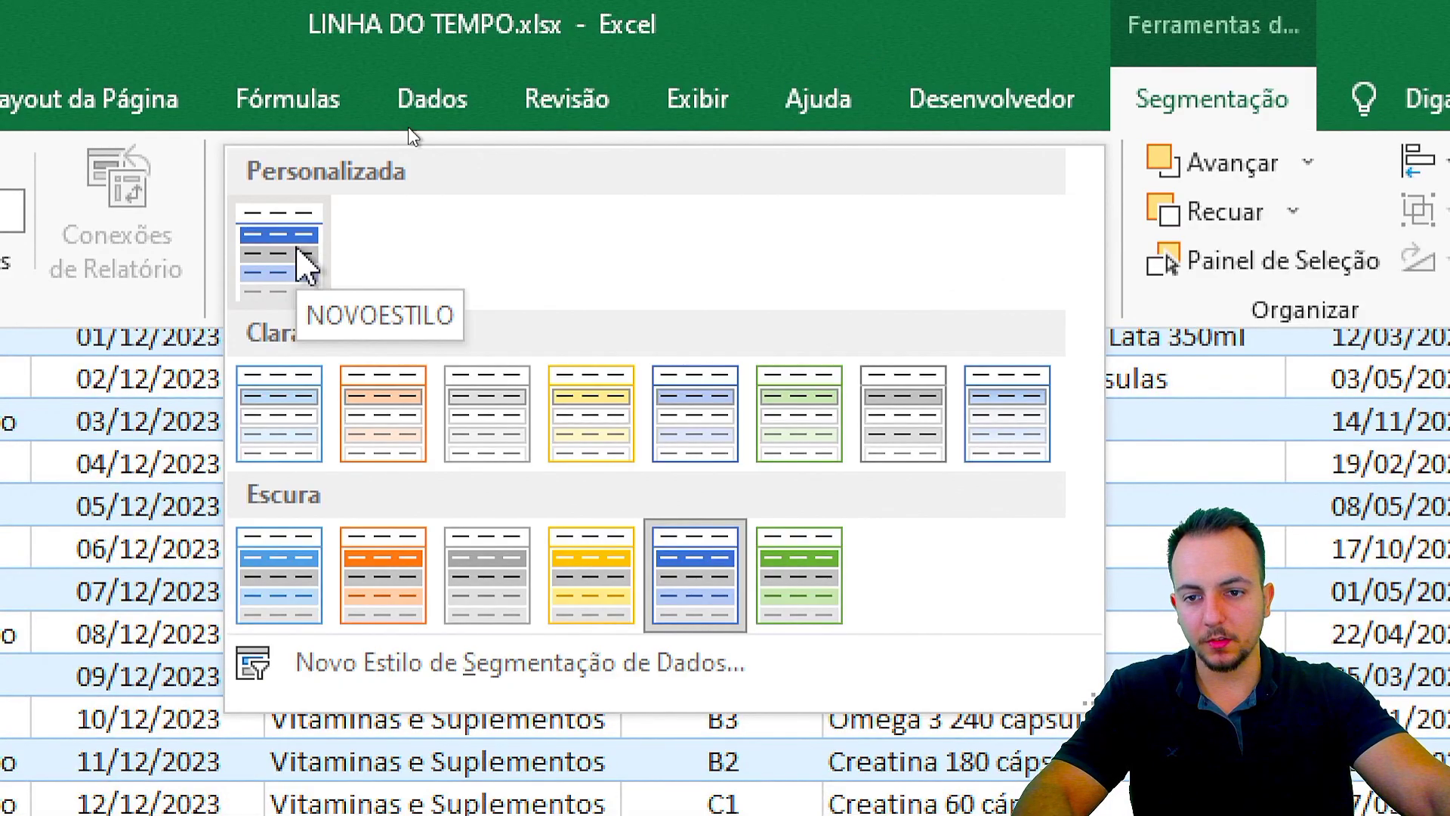
left_click(306, 264)
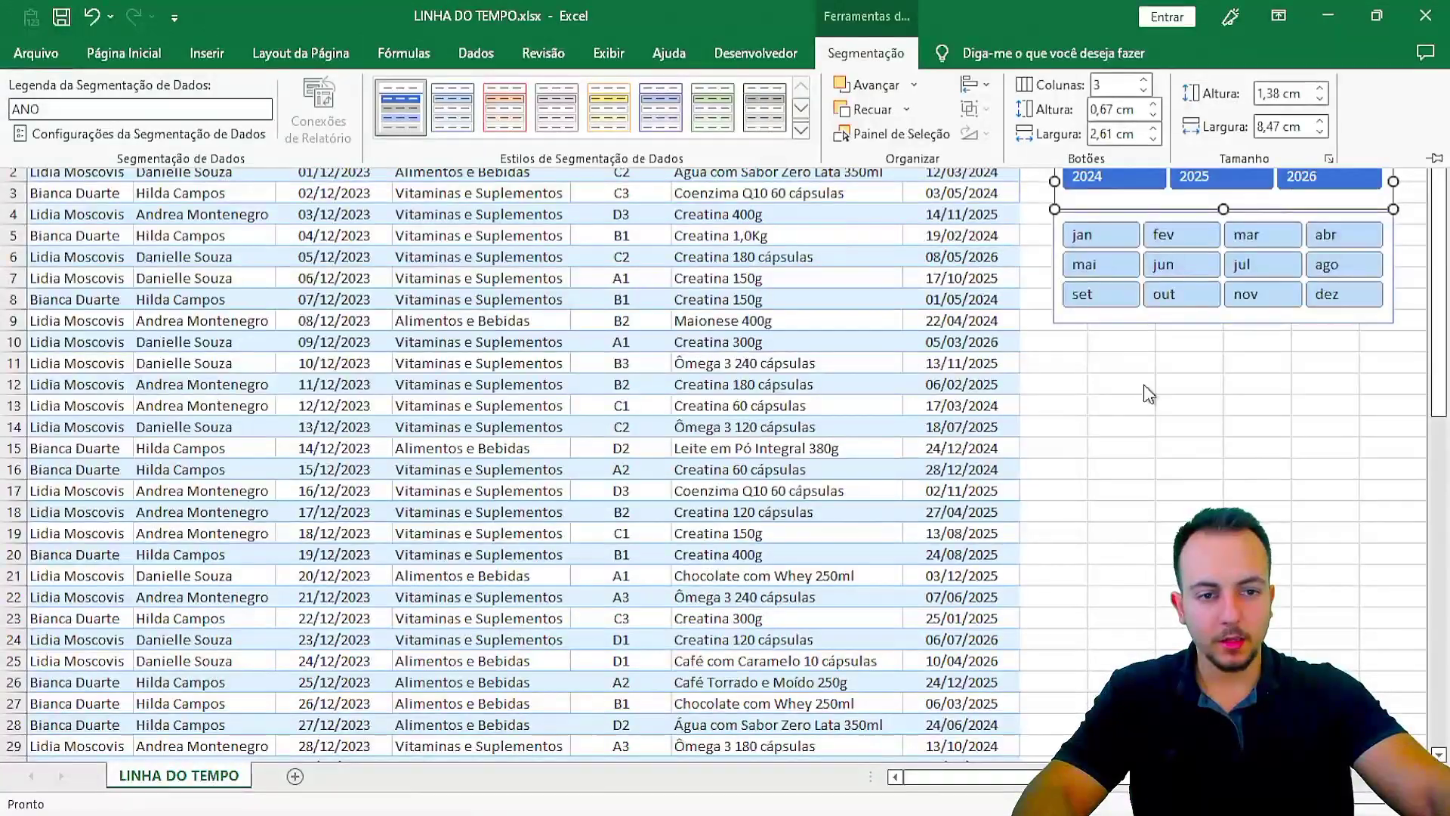
left_click(1149, 394)
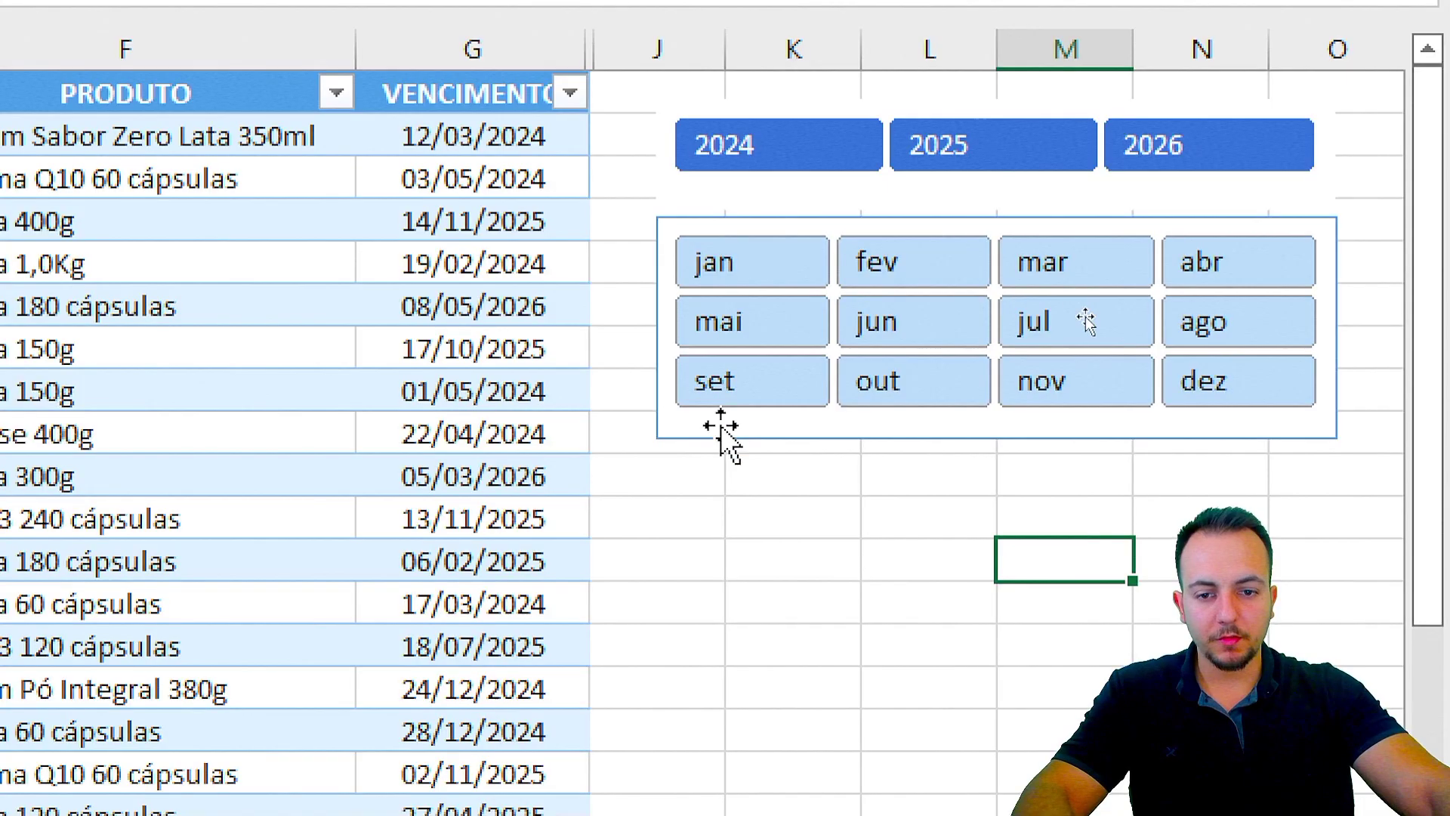
Step: Apply the NOVOESTILO style to the MÊS slicer
left_click(707, 435)
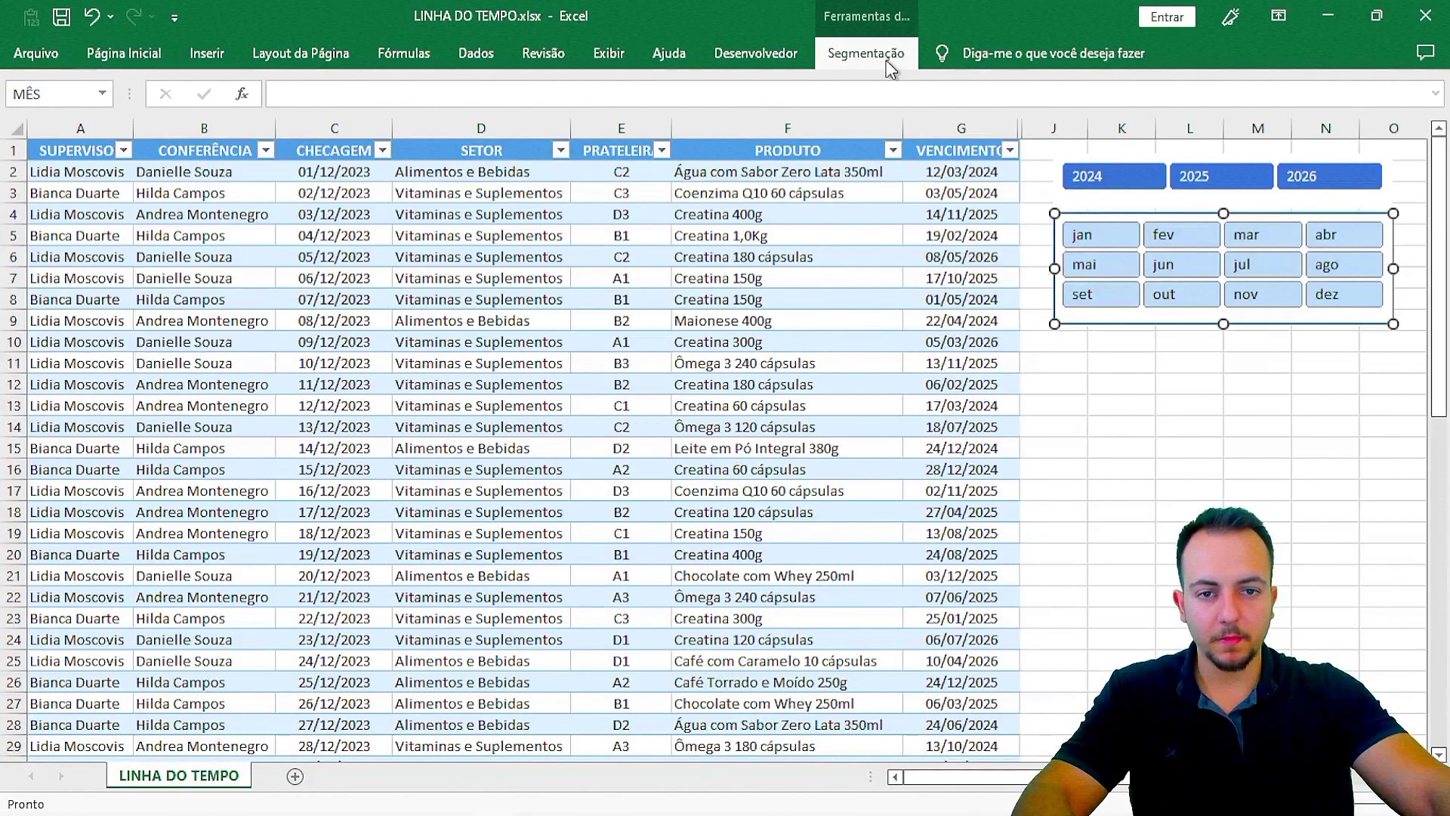
left_click(873, 55)
left_click(804, 132)
left_click(408, 135)
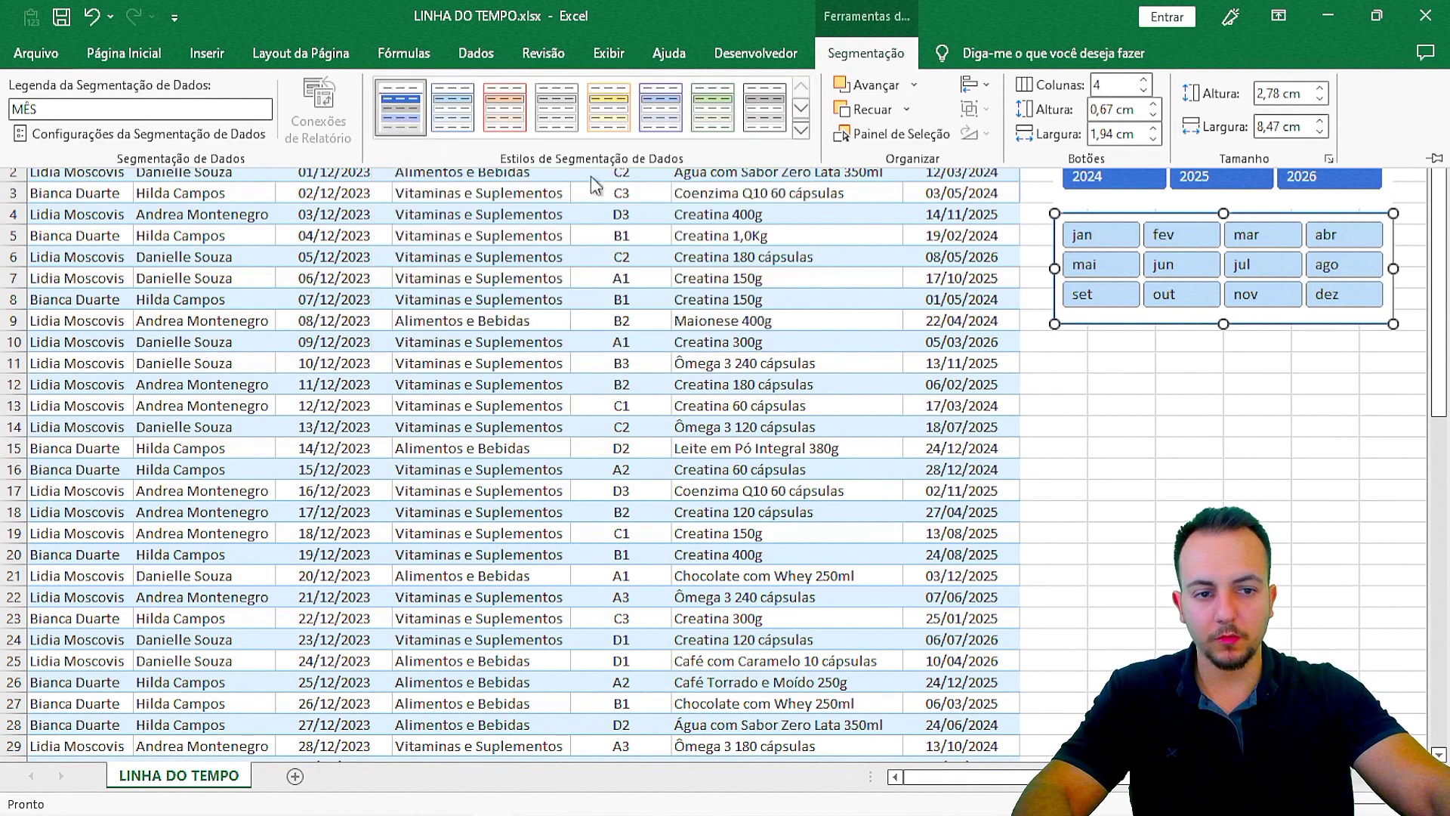
left_click(1206, 368)
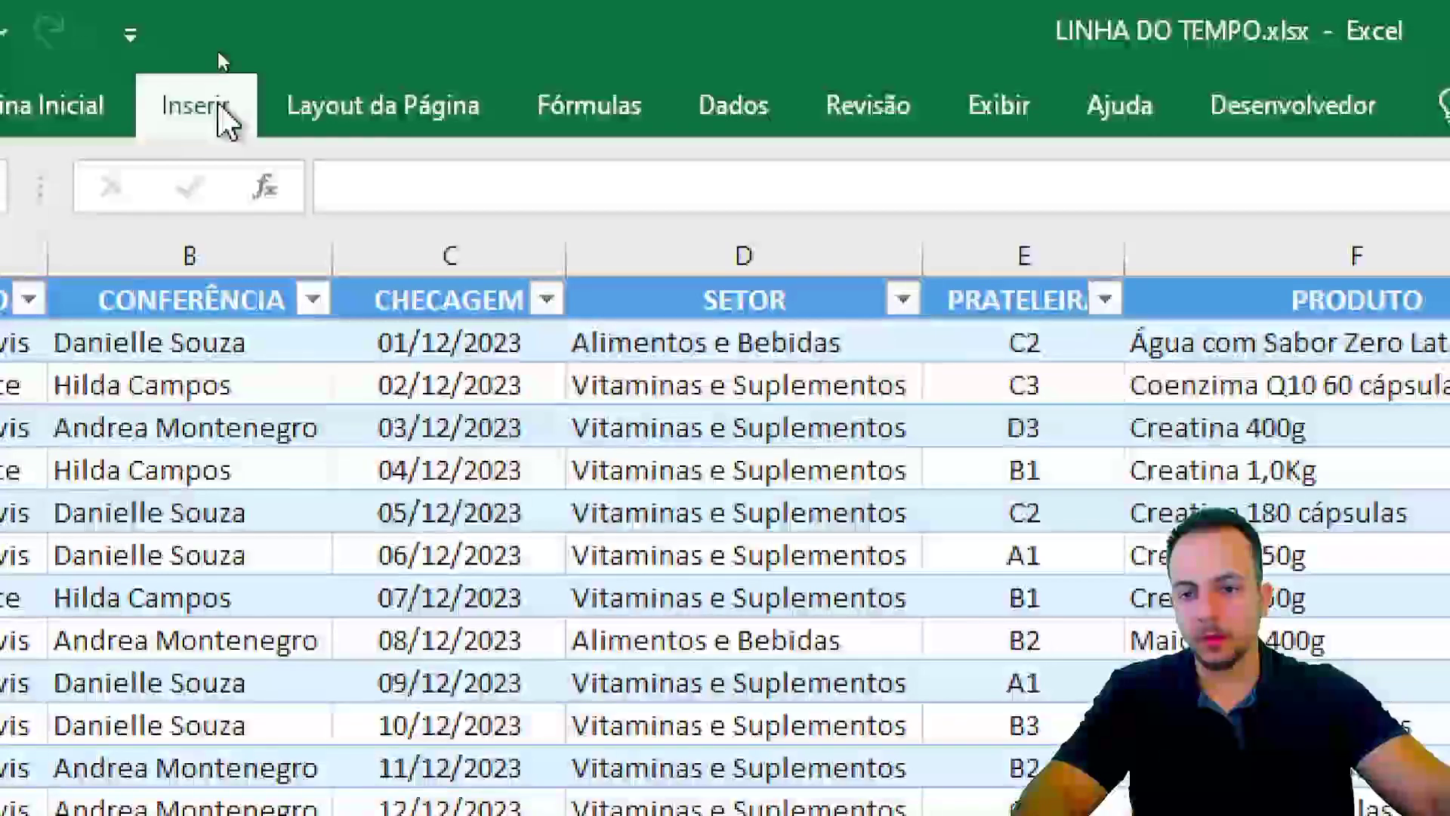
Step: Draw a rounded rectangle over both slicers with only slightly rounded corners
left_click(219, 54)
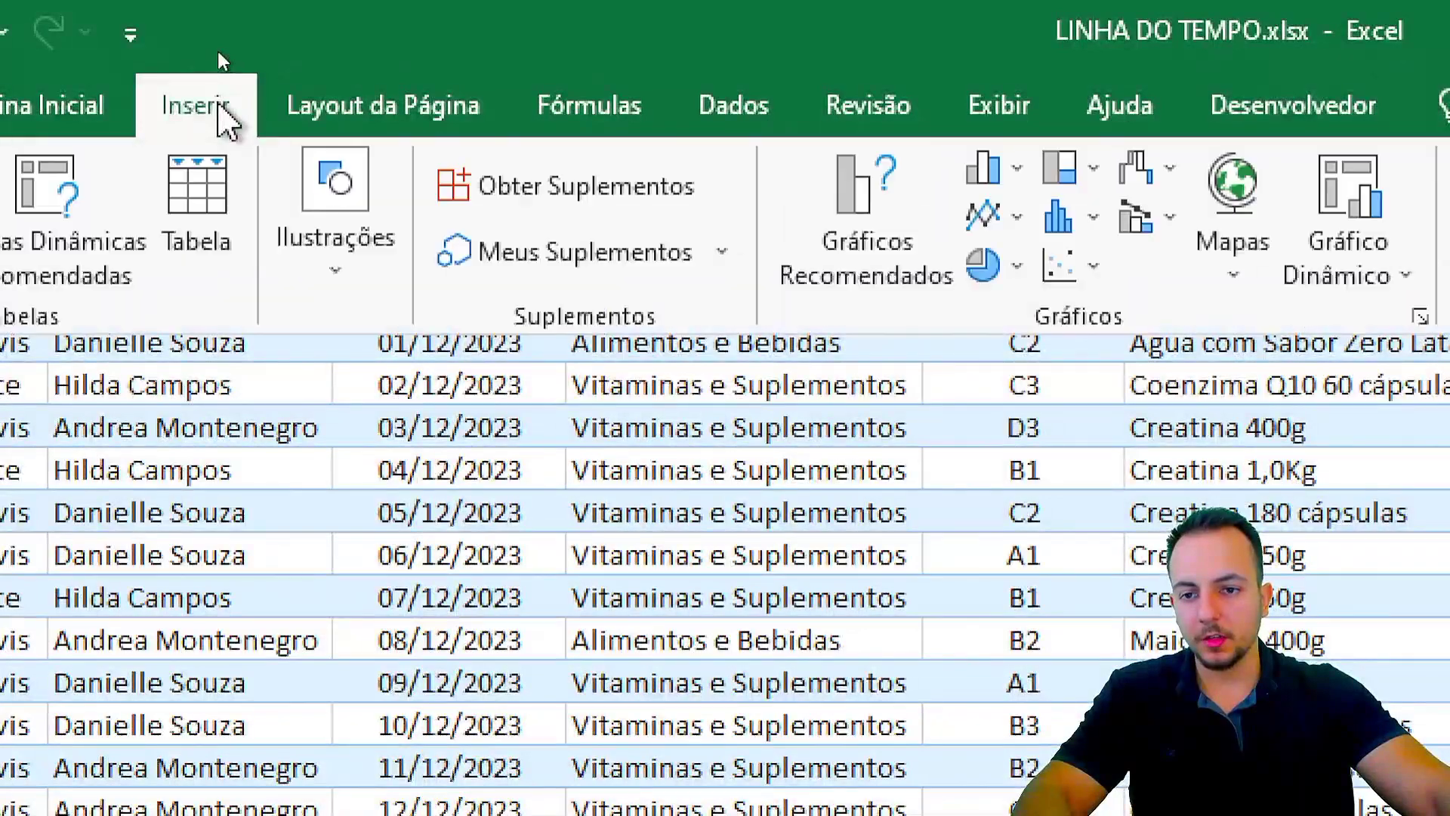
left_click(267, 113)
left_click(419, 412)
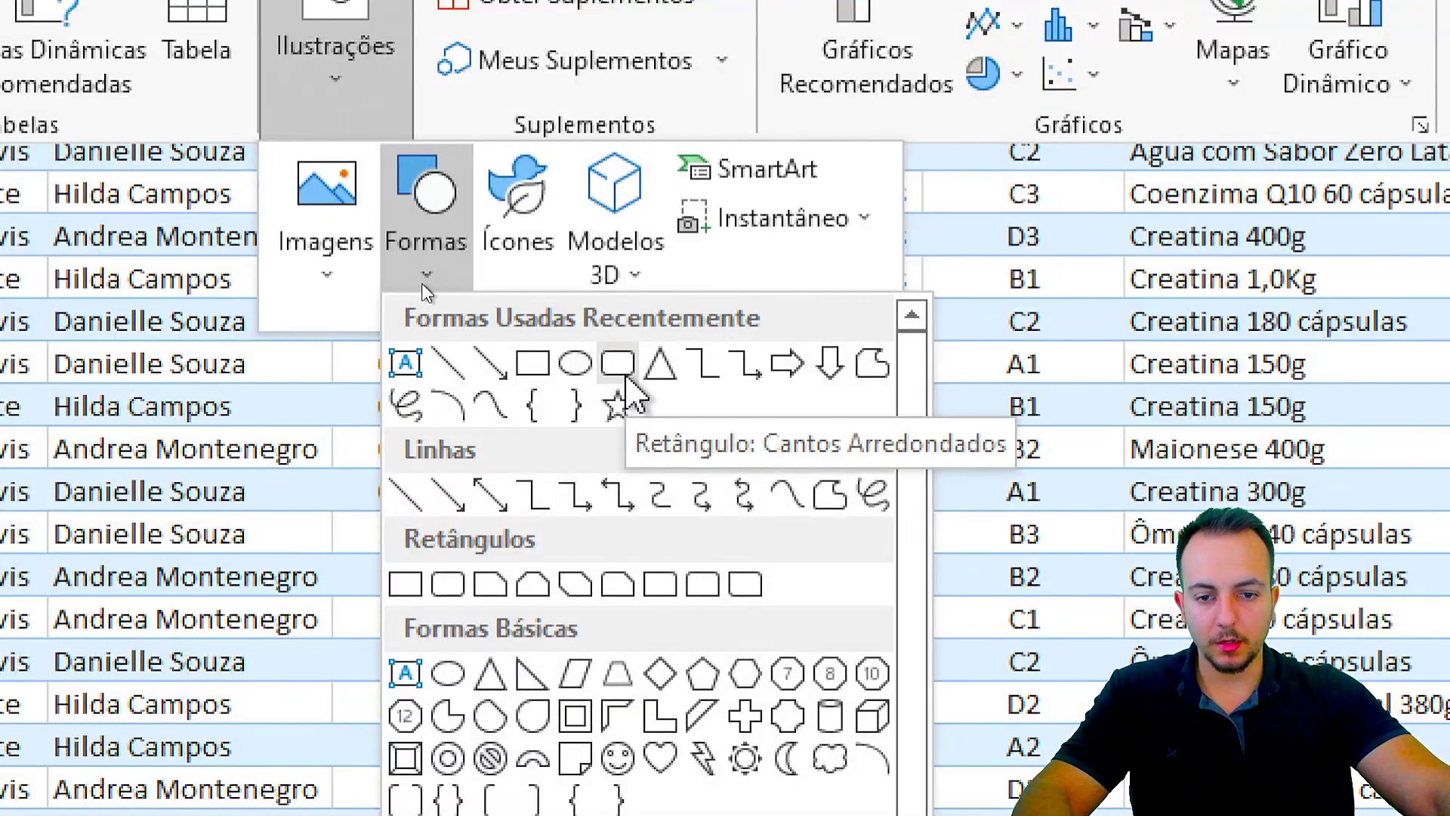
left_click(634, 374)
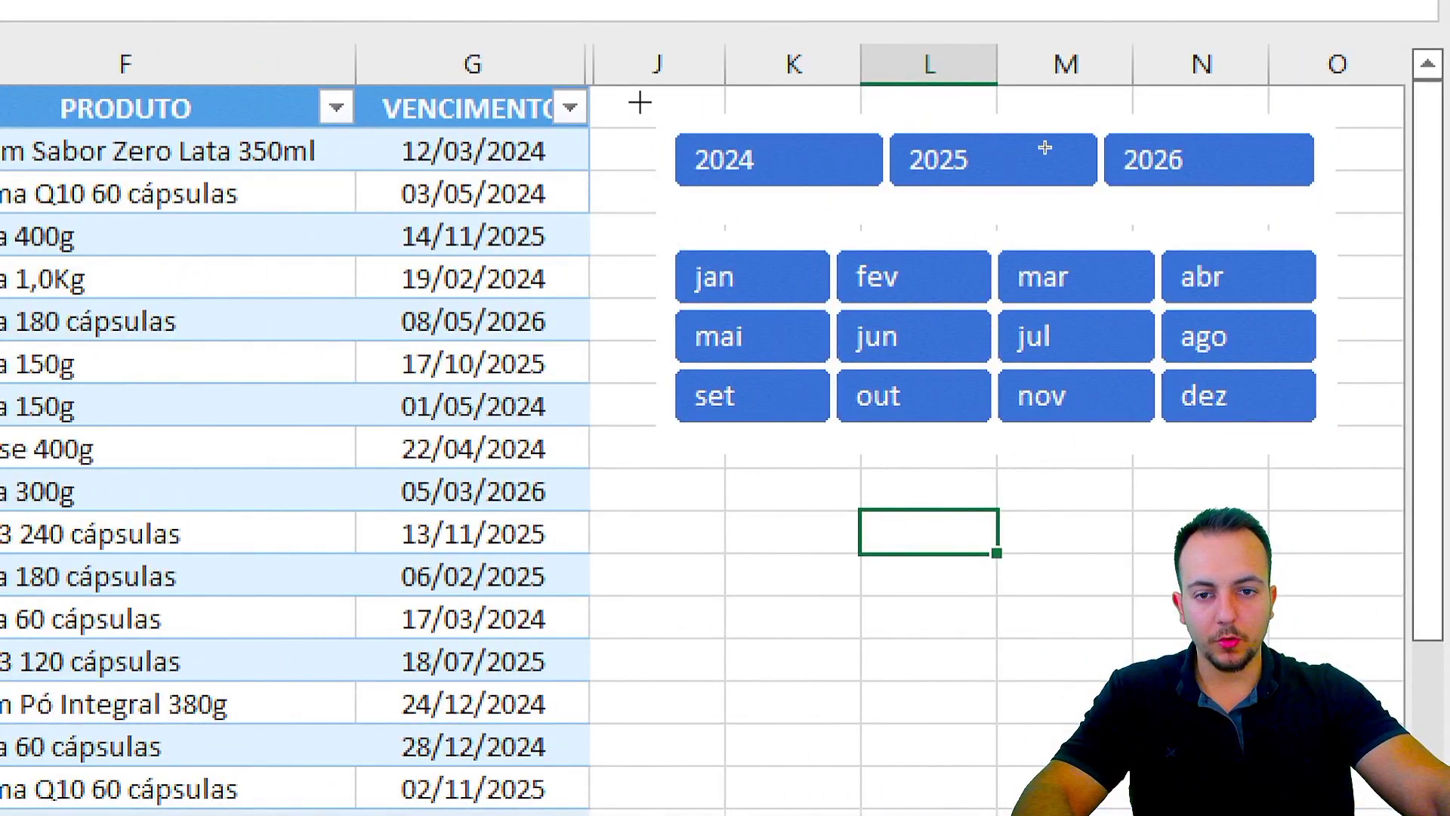
mouse_move(675, 117)
left_mouse_down()
mouse_move(955, 293)
mouse_move(1273, 453)
mouse_move(1336, 456)
left_mouse_up()
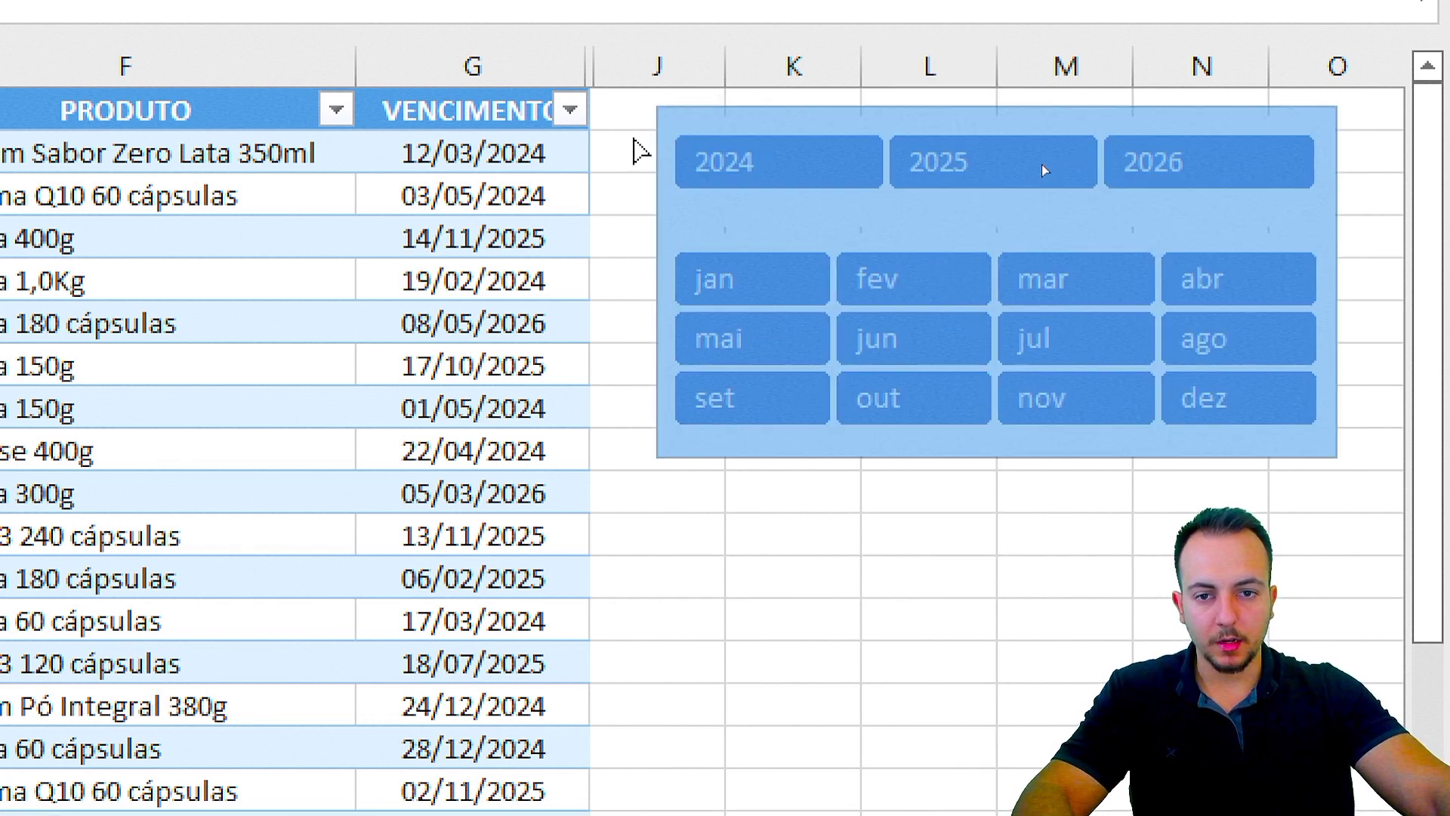
left_click_drag(736, 198, 633, 245)
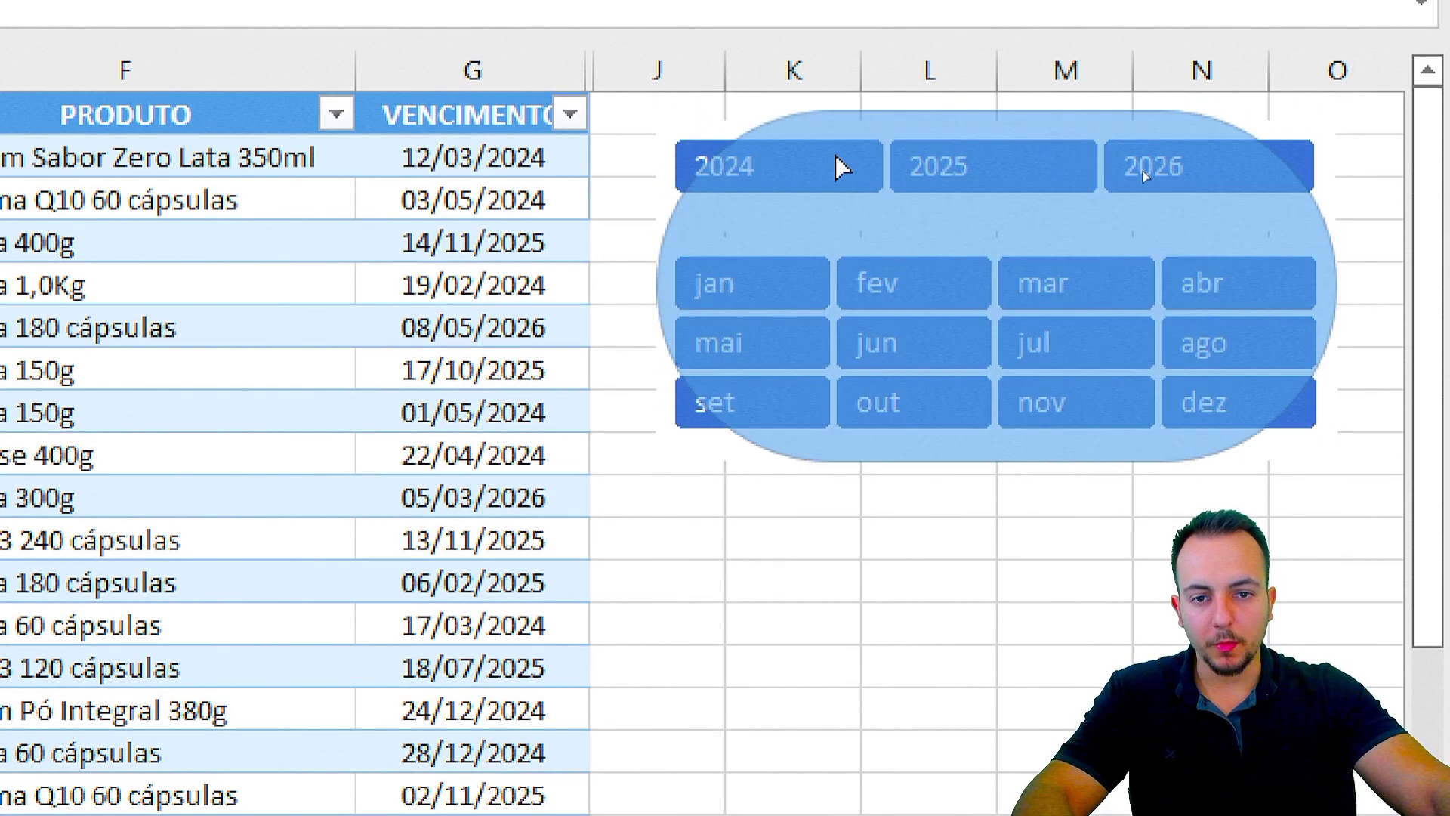
left_click_drag(908, 180, 688, 170)
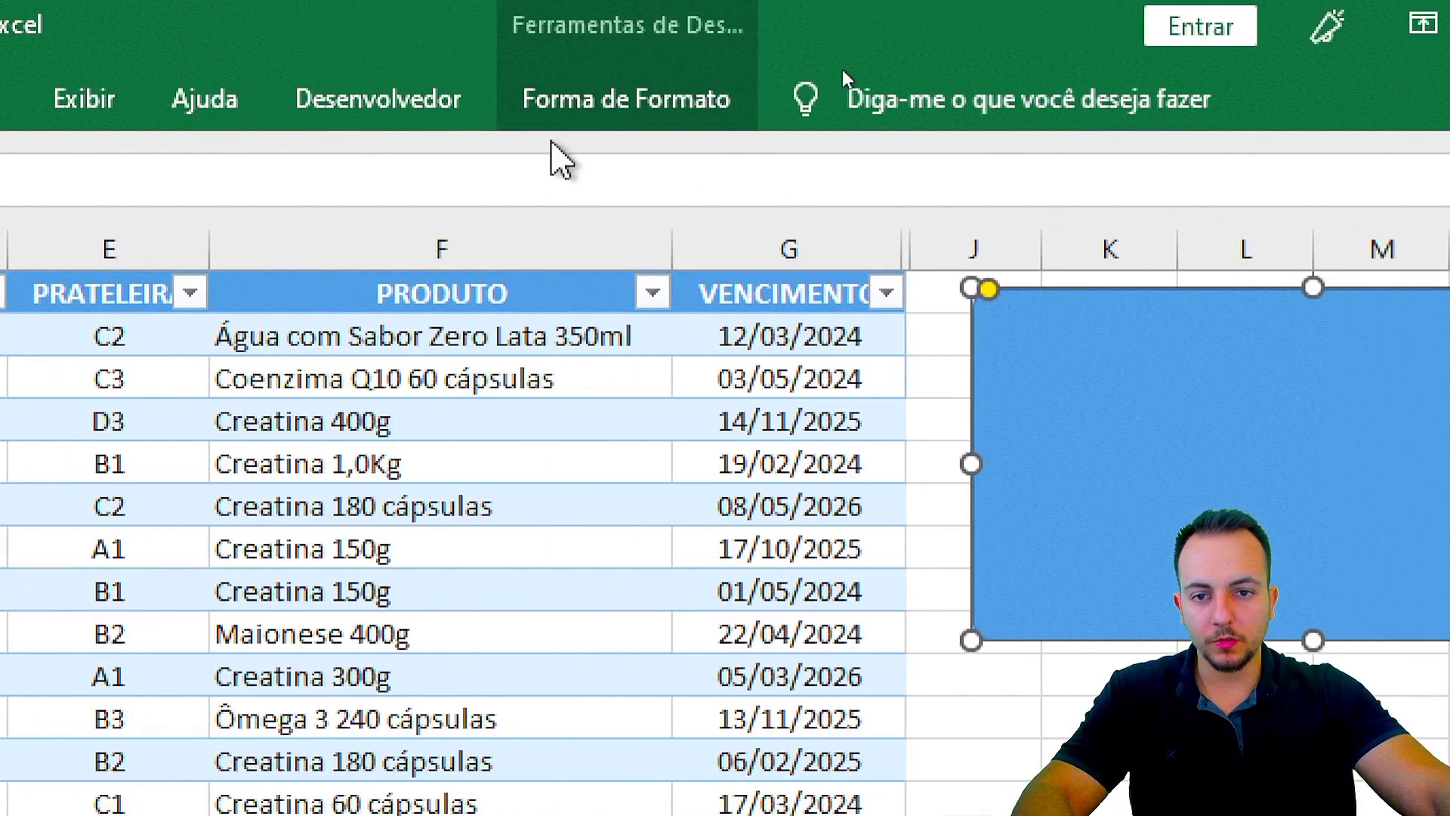
Step: Give the rectangle a white fill, grey outline and an outer drop shadow
left_click(250, 105)
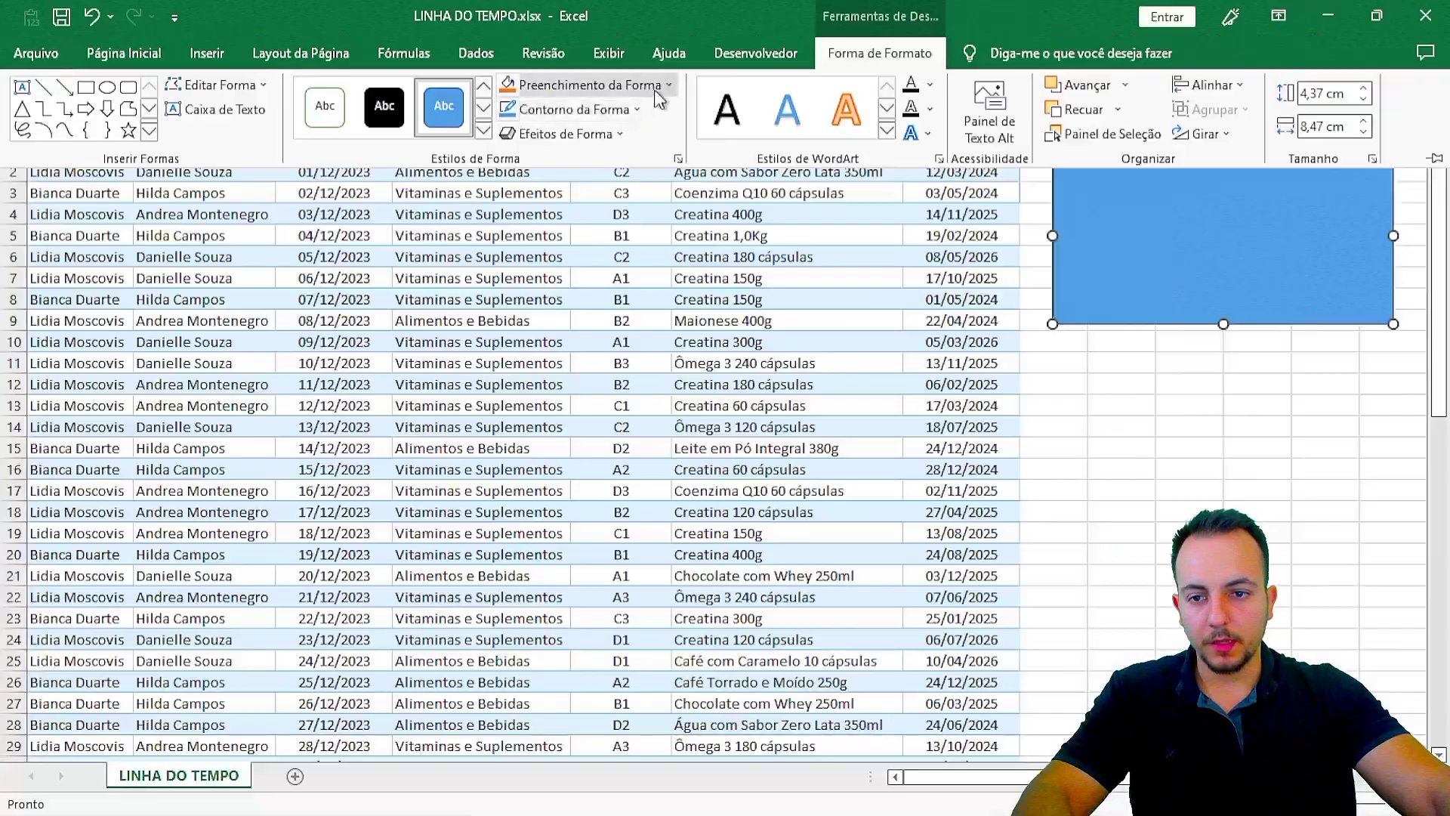
left_click(668, 85)
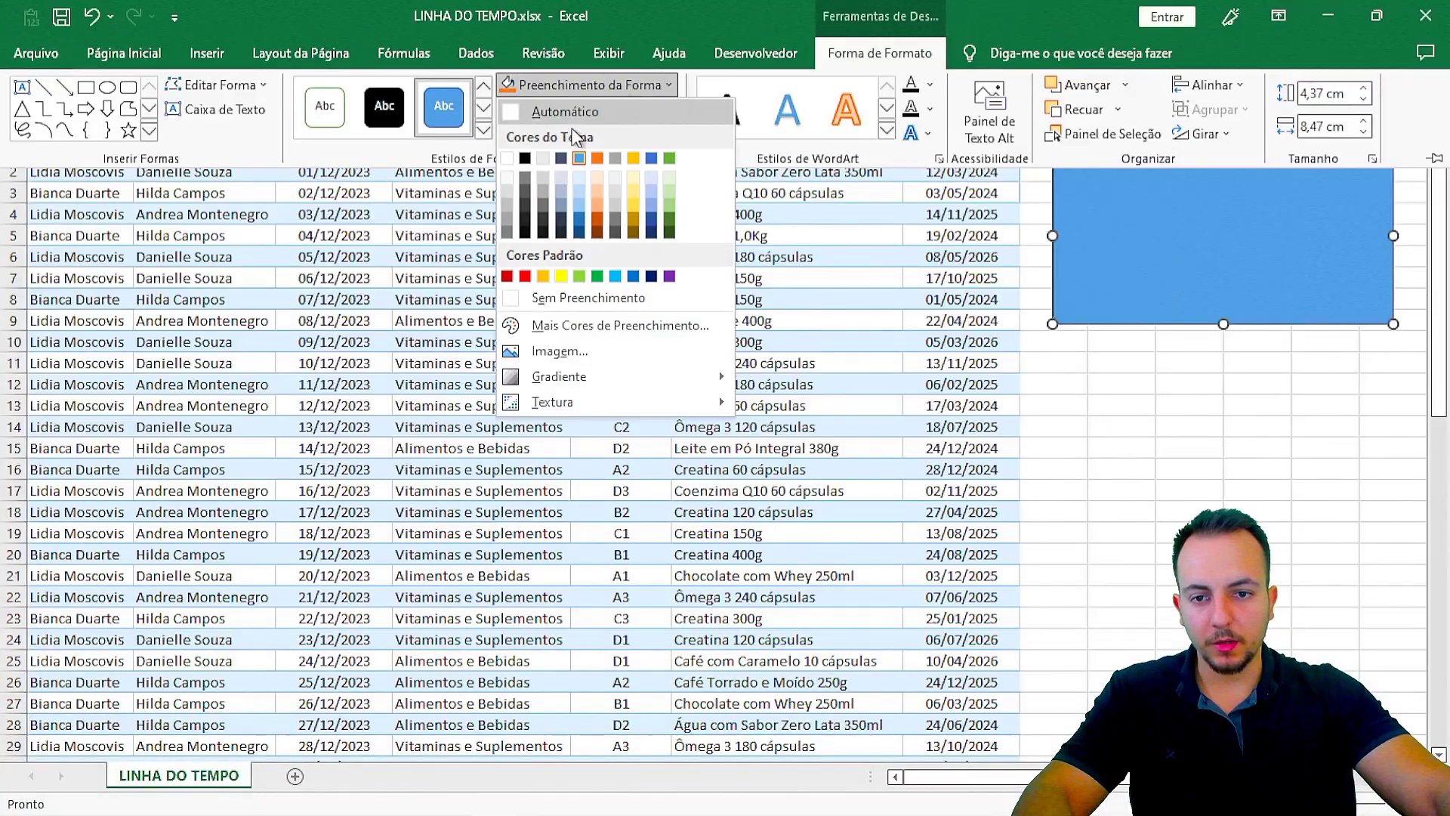
left_click(507, 158)
left_click(591, 112)
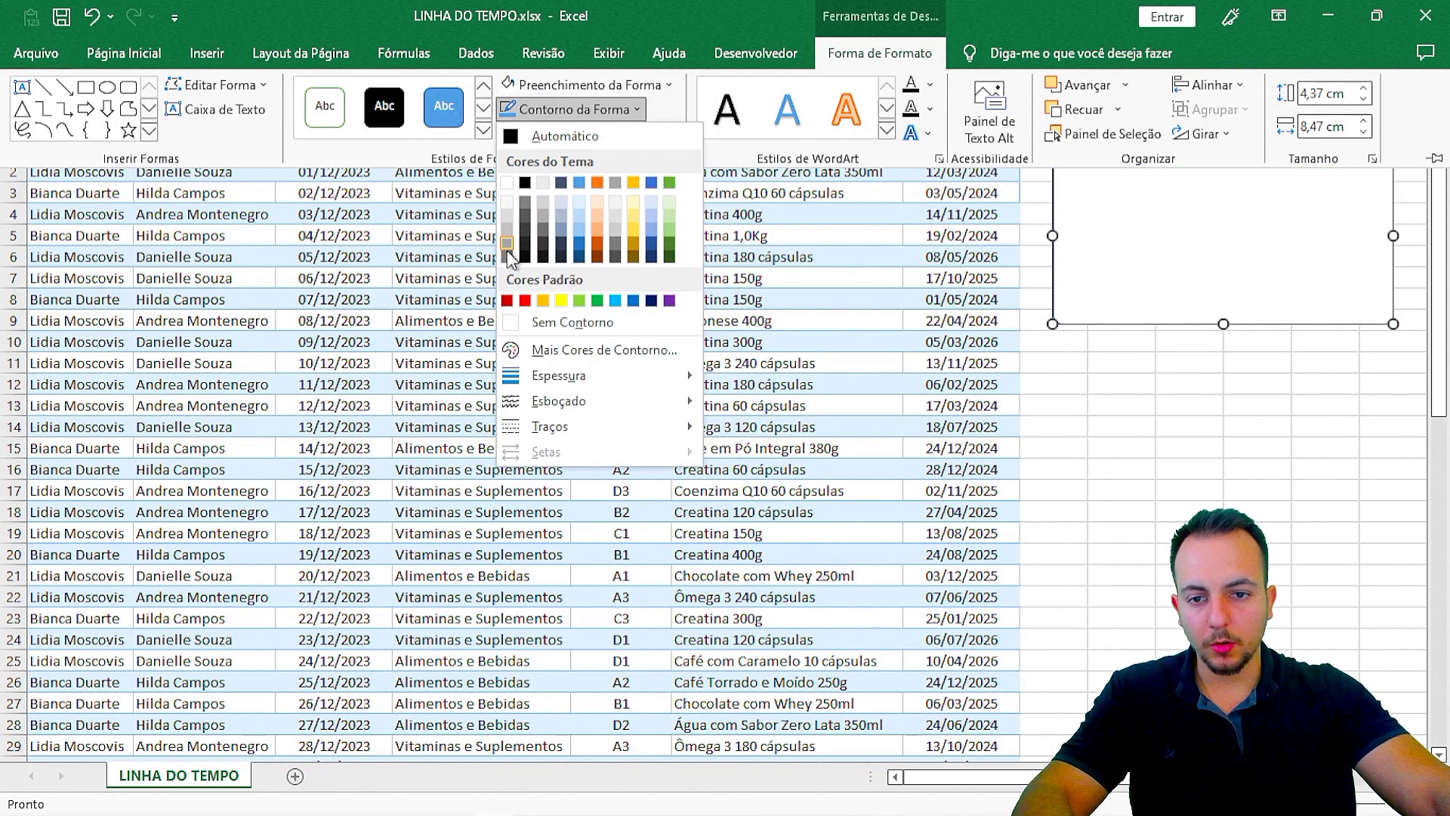
left_click(525, 204)
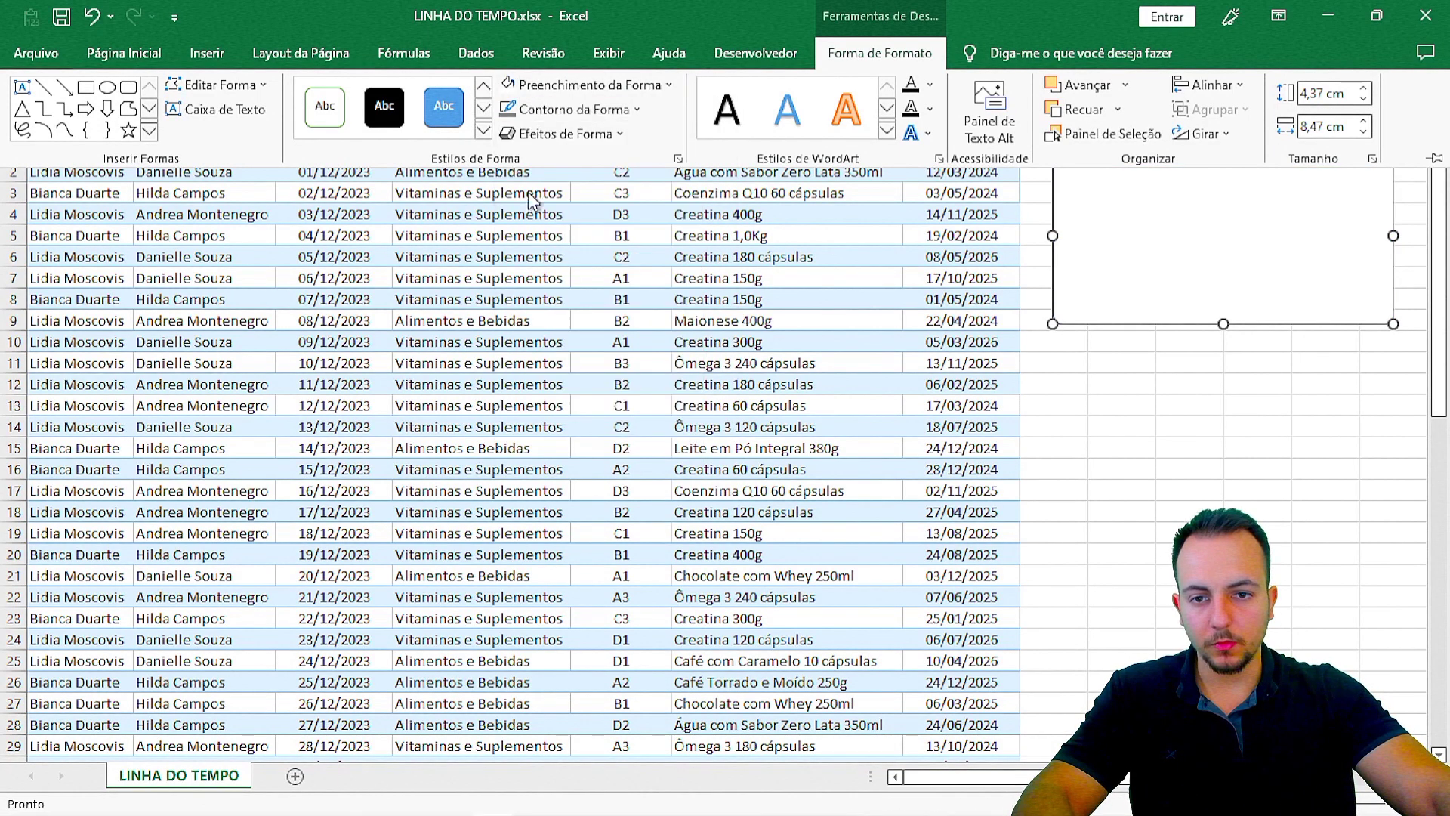
left_click(595, 135)
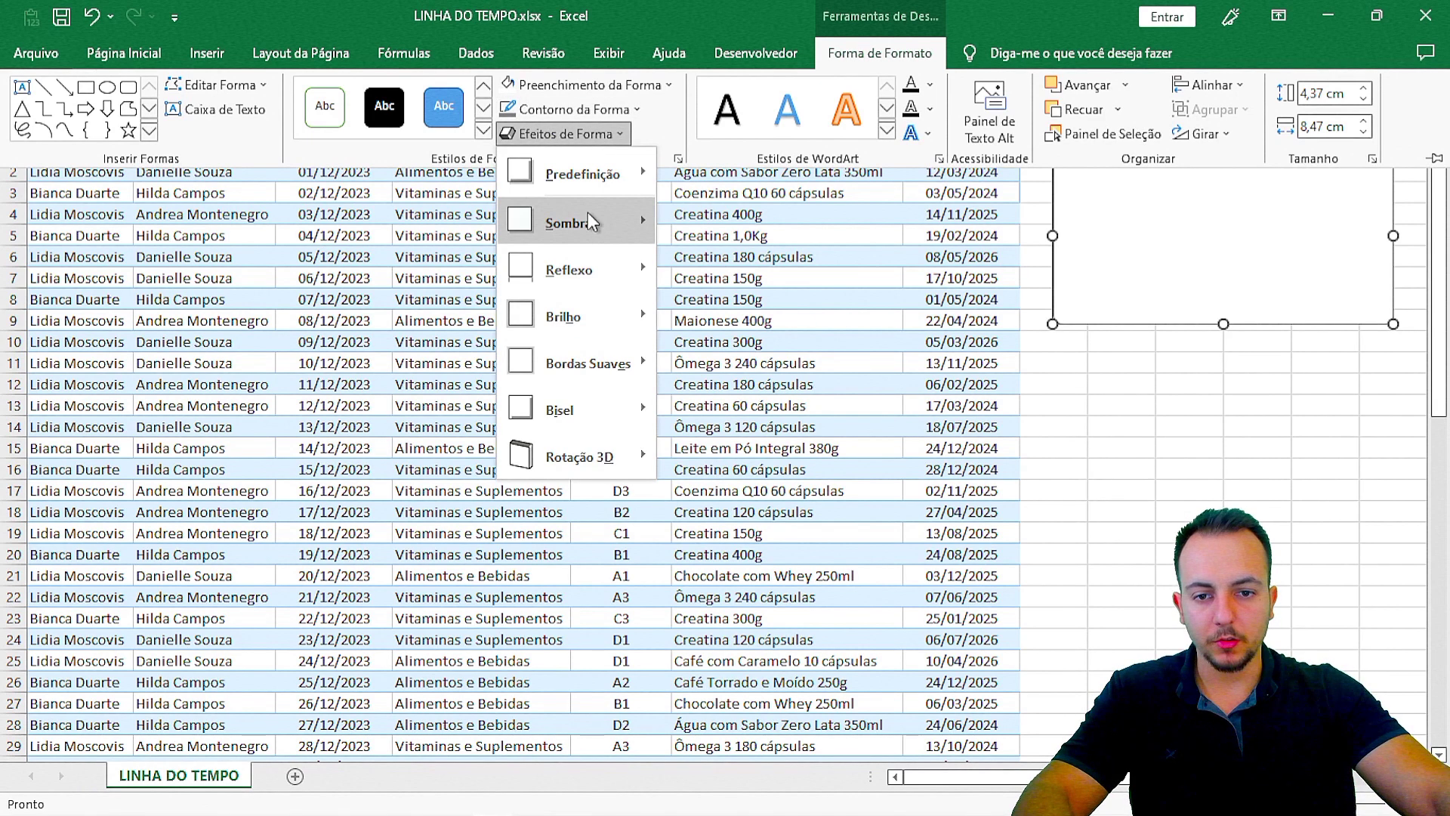
mouse_move(574, 223)
left_click(1277, 393)
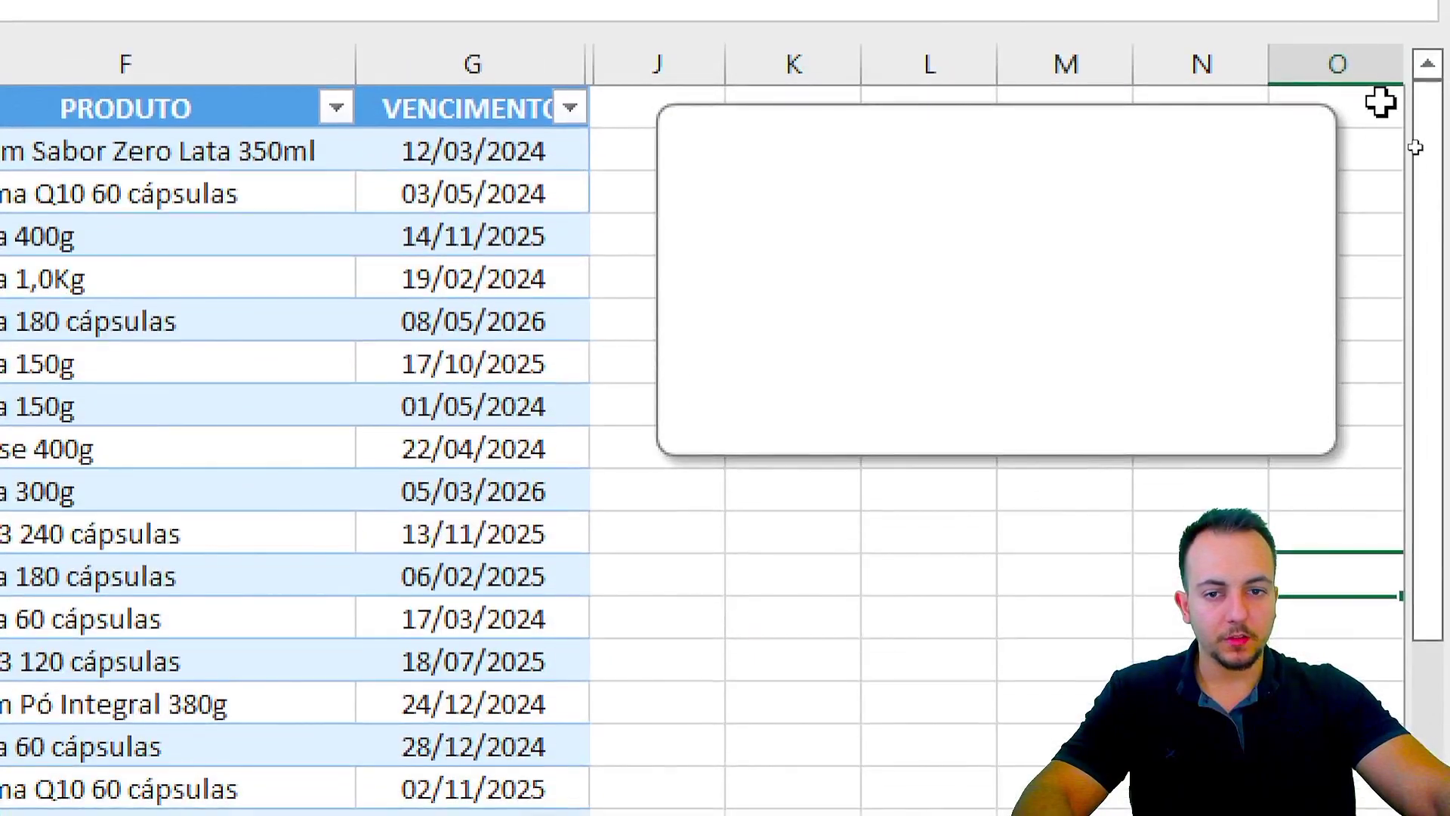
Step: Send the rounded frame behind the slicers
right_click(772, 311)
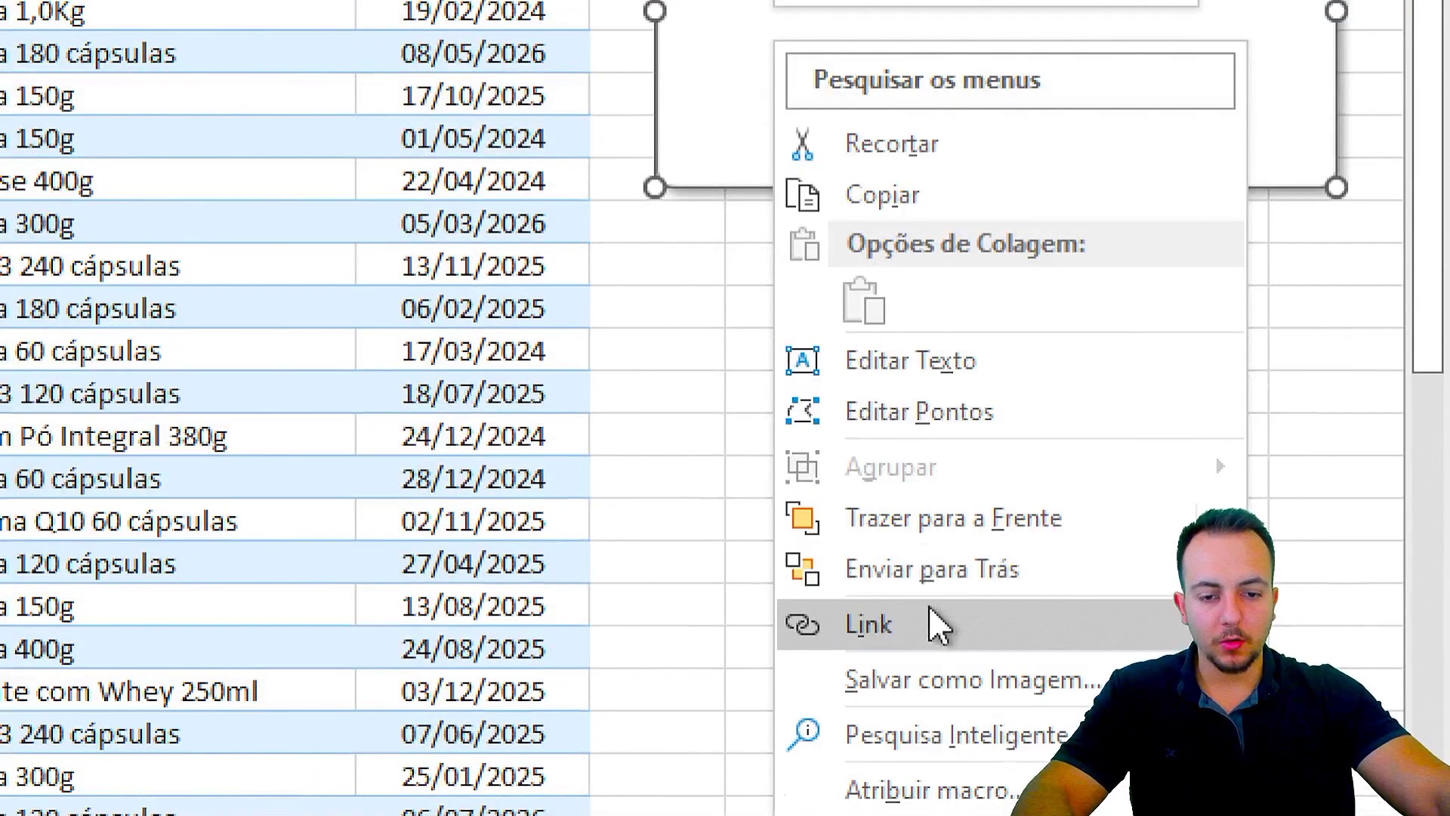
left_click(893, 589)
left_click(791, 309)
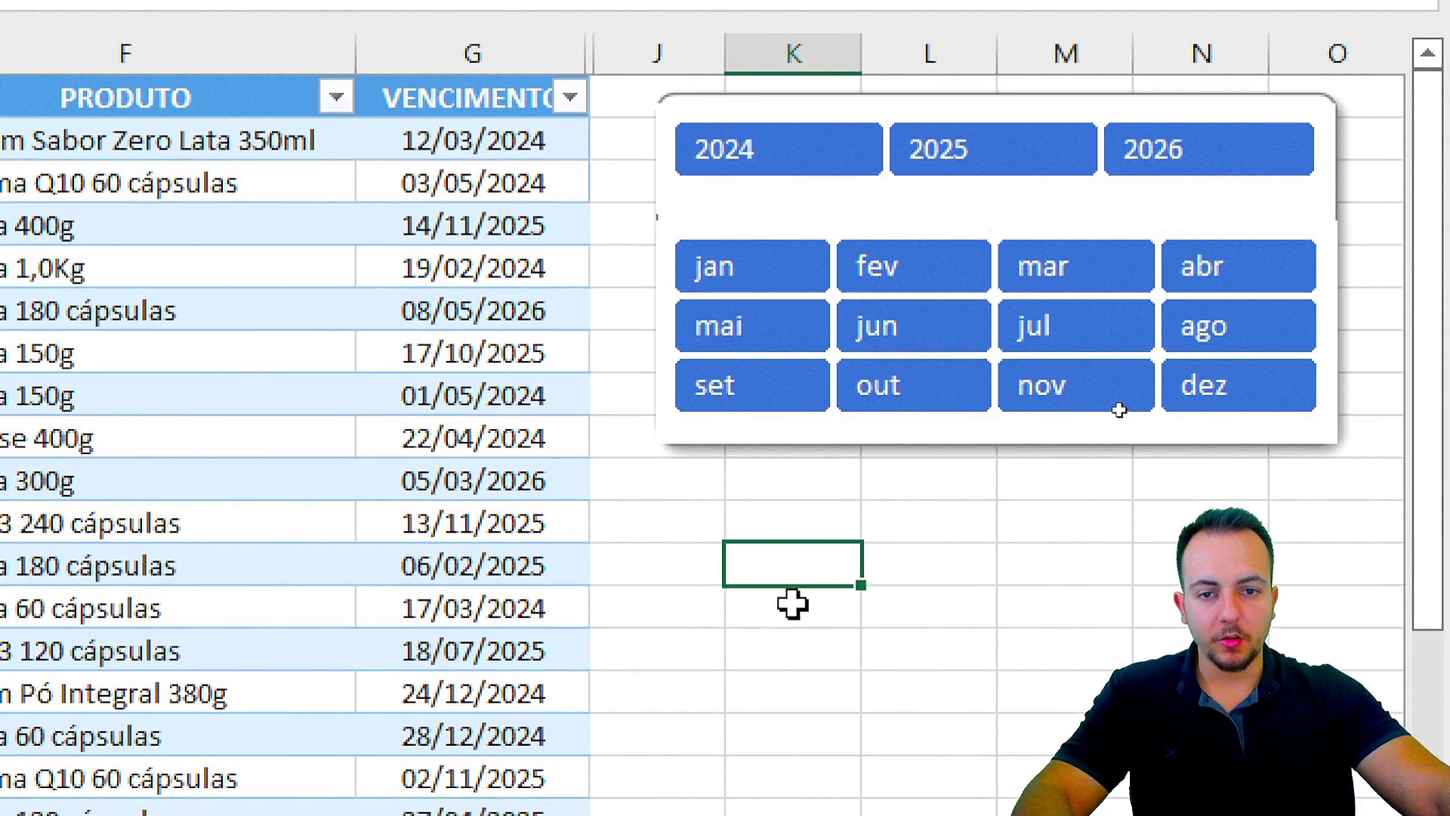
left_click(1063, 537)
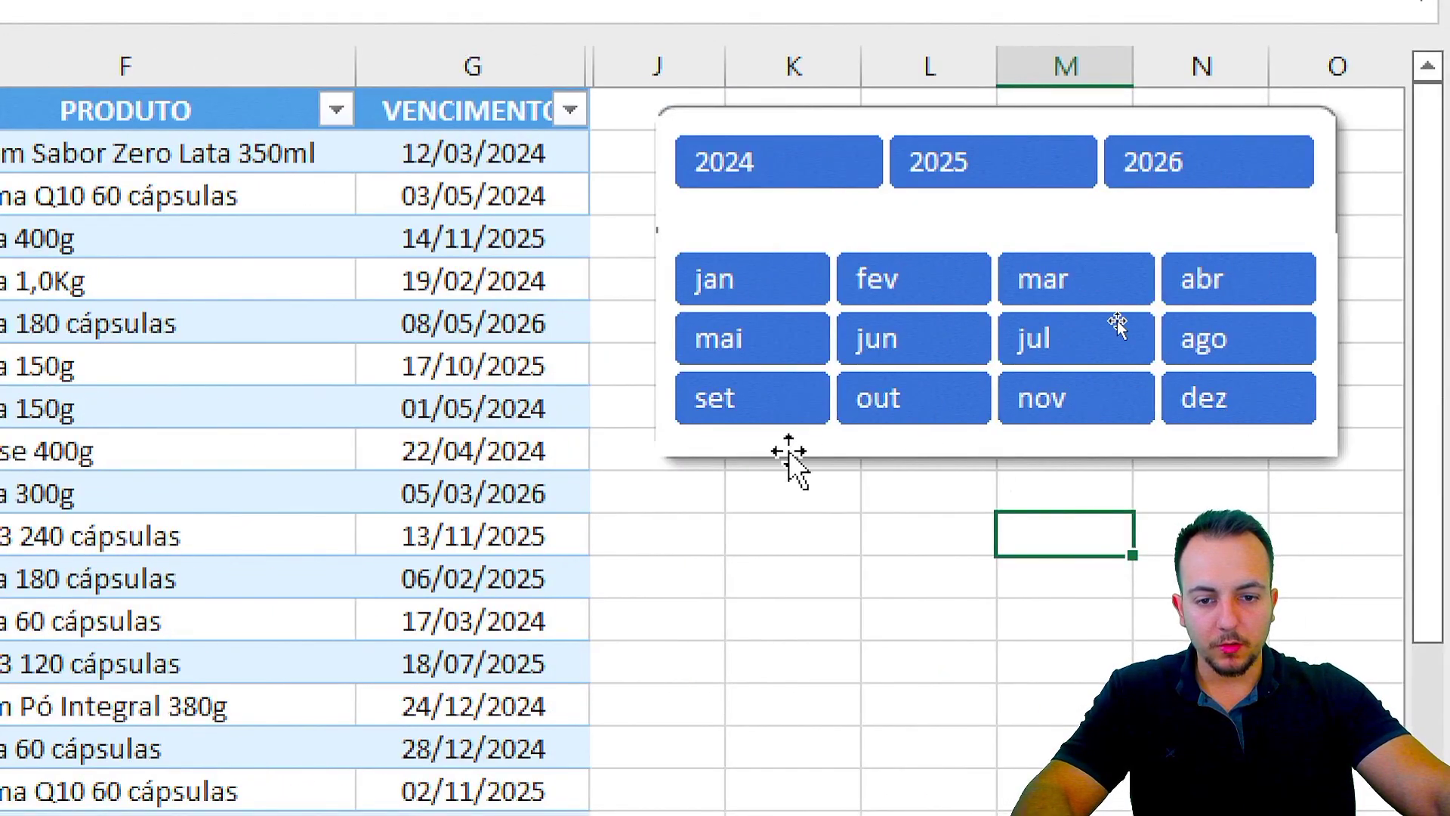
Step: Narrow the MÊS and ANO slicers from their sides to fit inside the frame
left_click(794, 460)
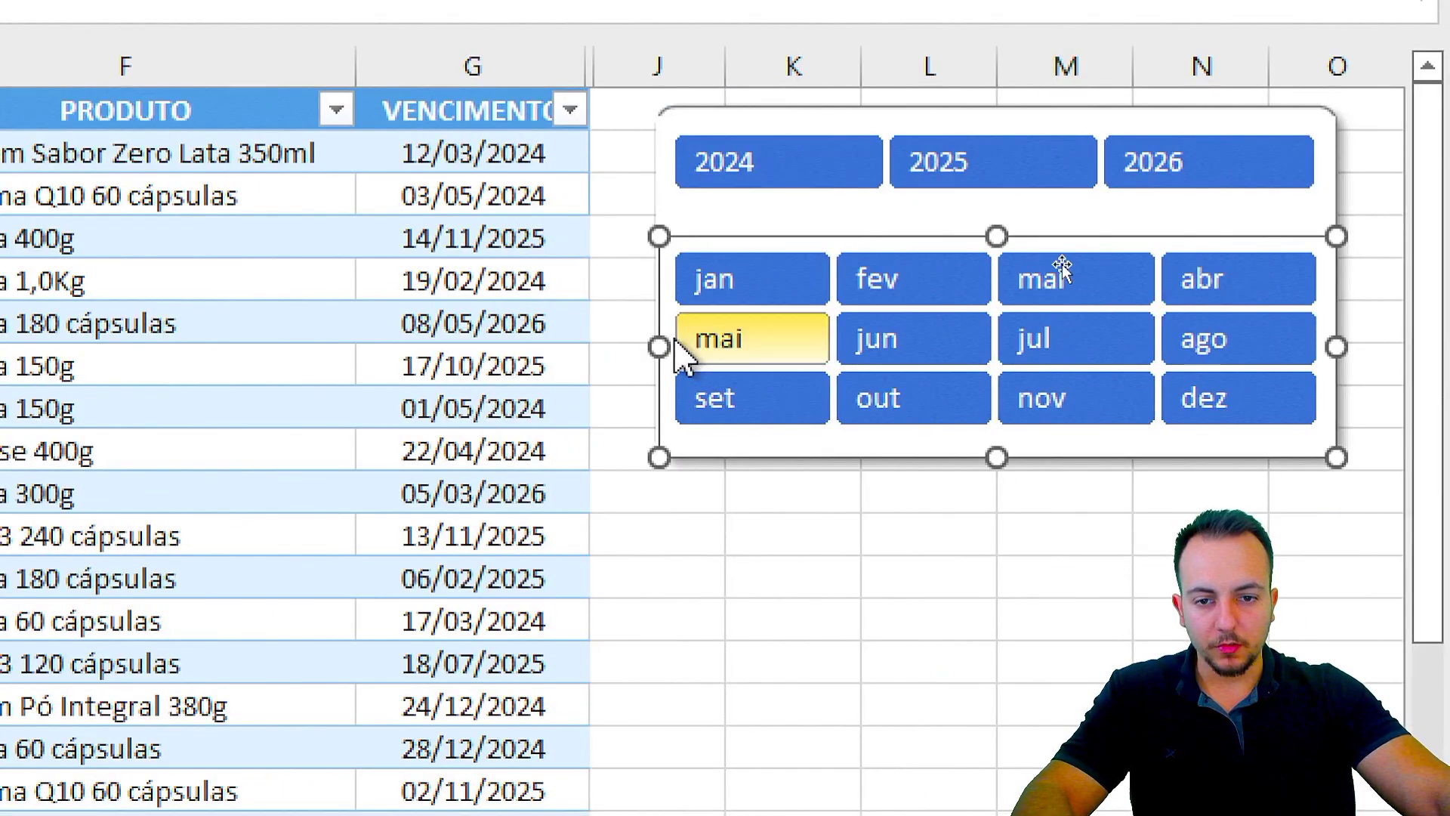
left_click_drag(659, 347, 668, 347)
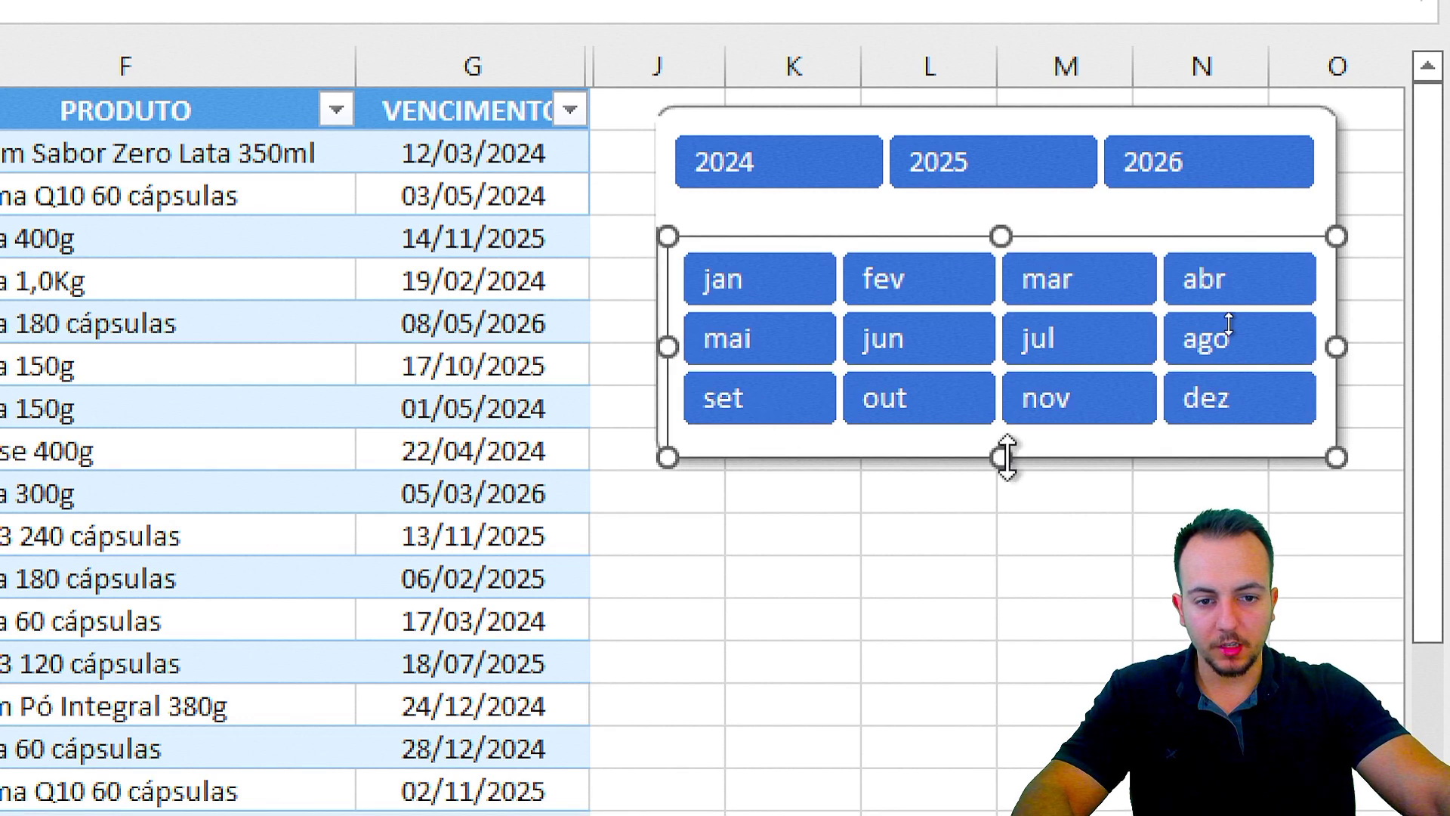
mouse_move(1007, 457)
left_mouse_down()
mouse_move(1013, 437)
mouse_move(979, 450)
left_mouse_up()
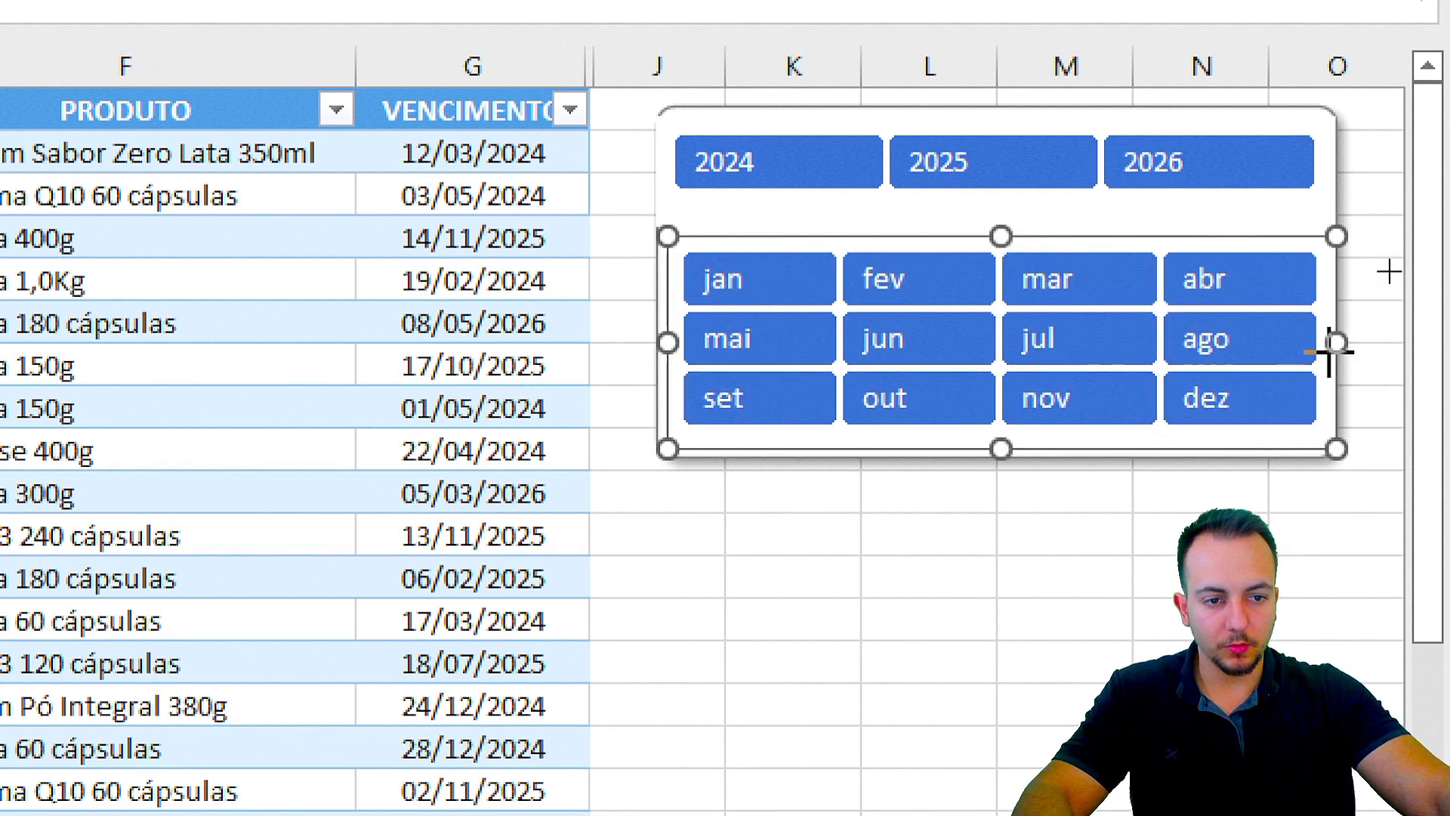
left_click_drag(1334, 347, 1325, 347)
left_click(1317, 213)
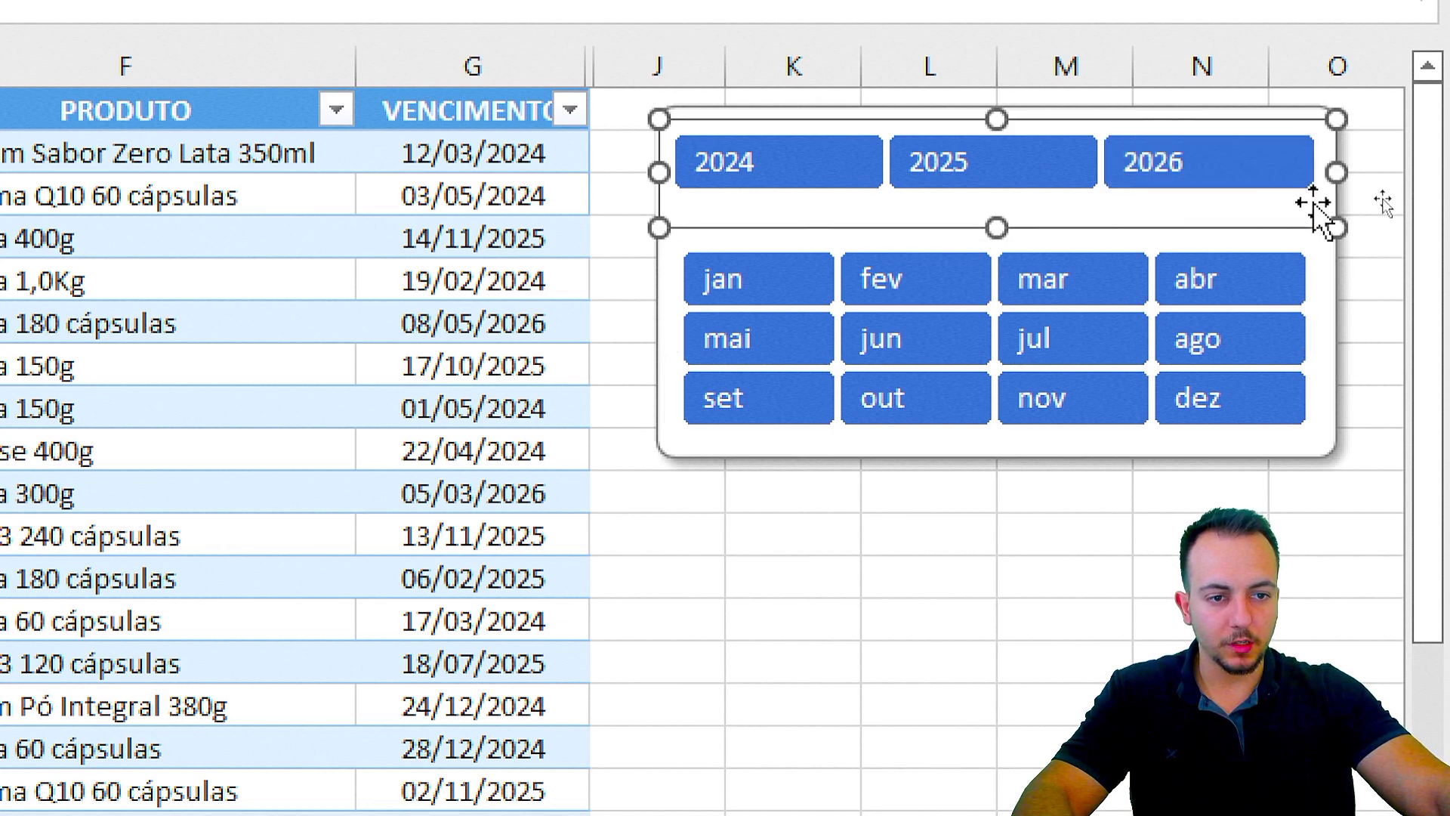
left_click_drag(1335, 174, 1324, 176)
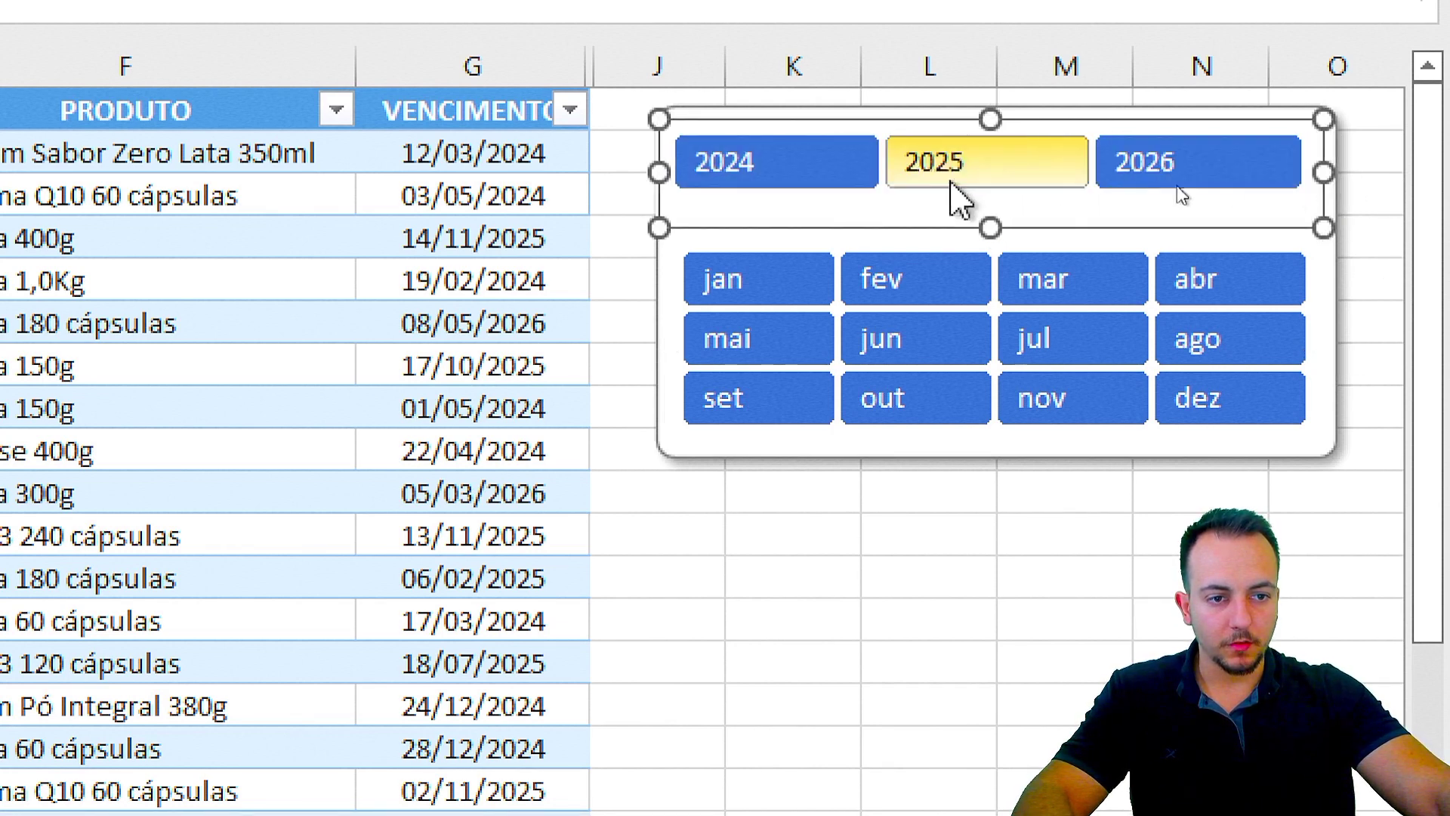
left_click_drag(660, 173, 659, 176)
left_click(621, 195)
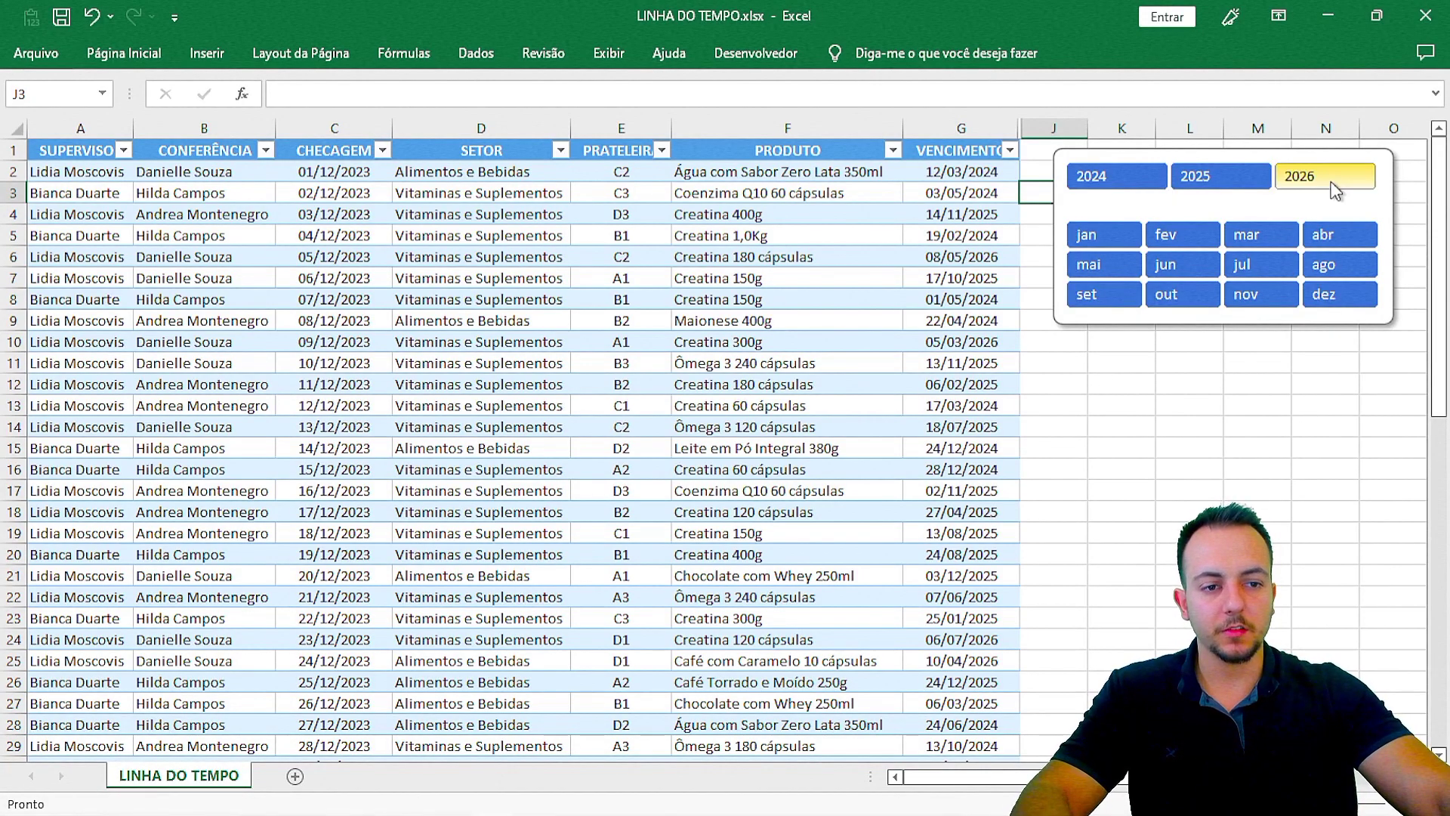
Step: Test the panel by filtering to 2024, ago, abr, 2025 and set
left_click(1090, 175)
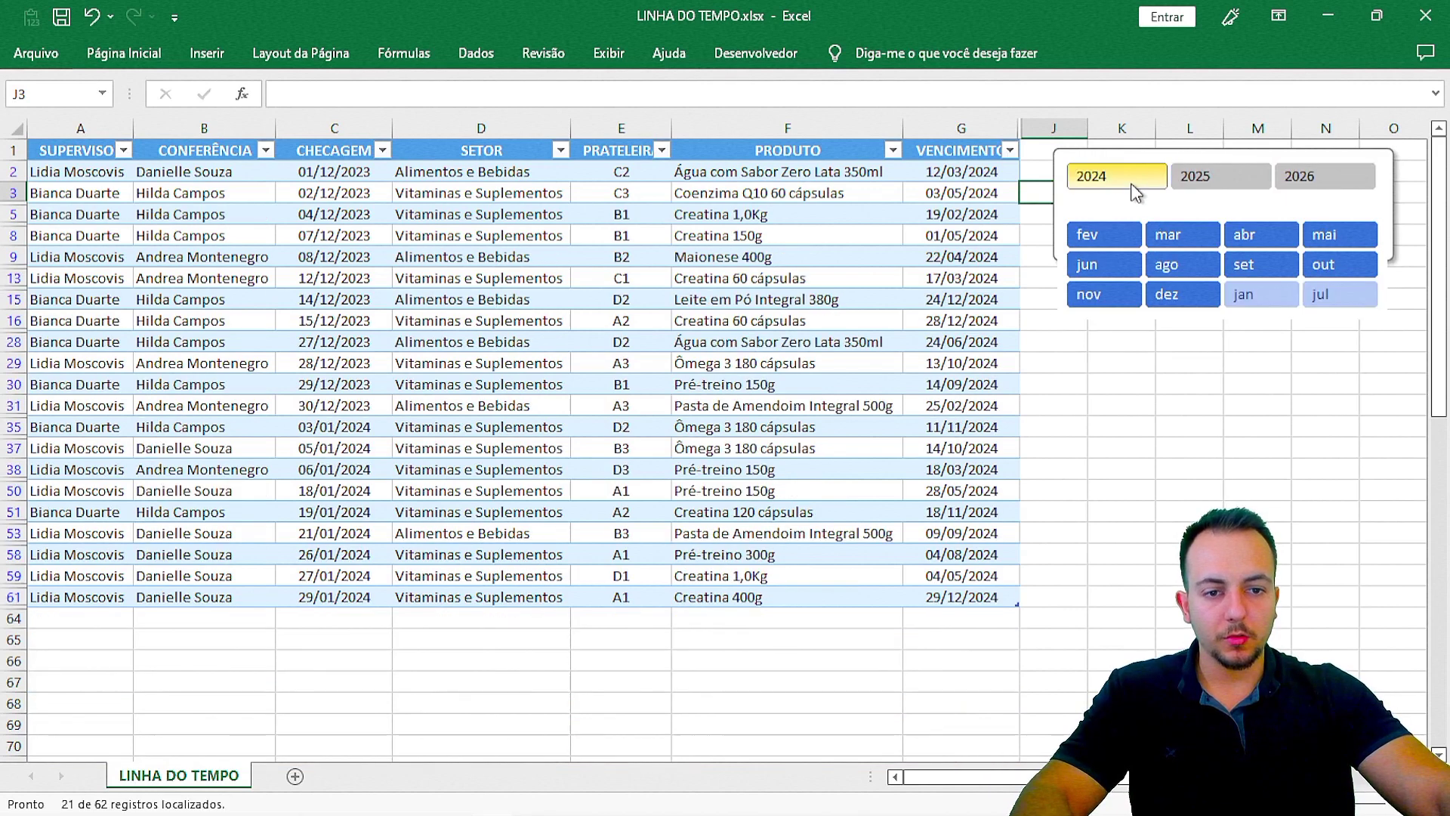
left_click(1182, 263)
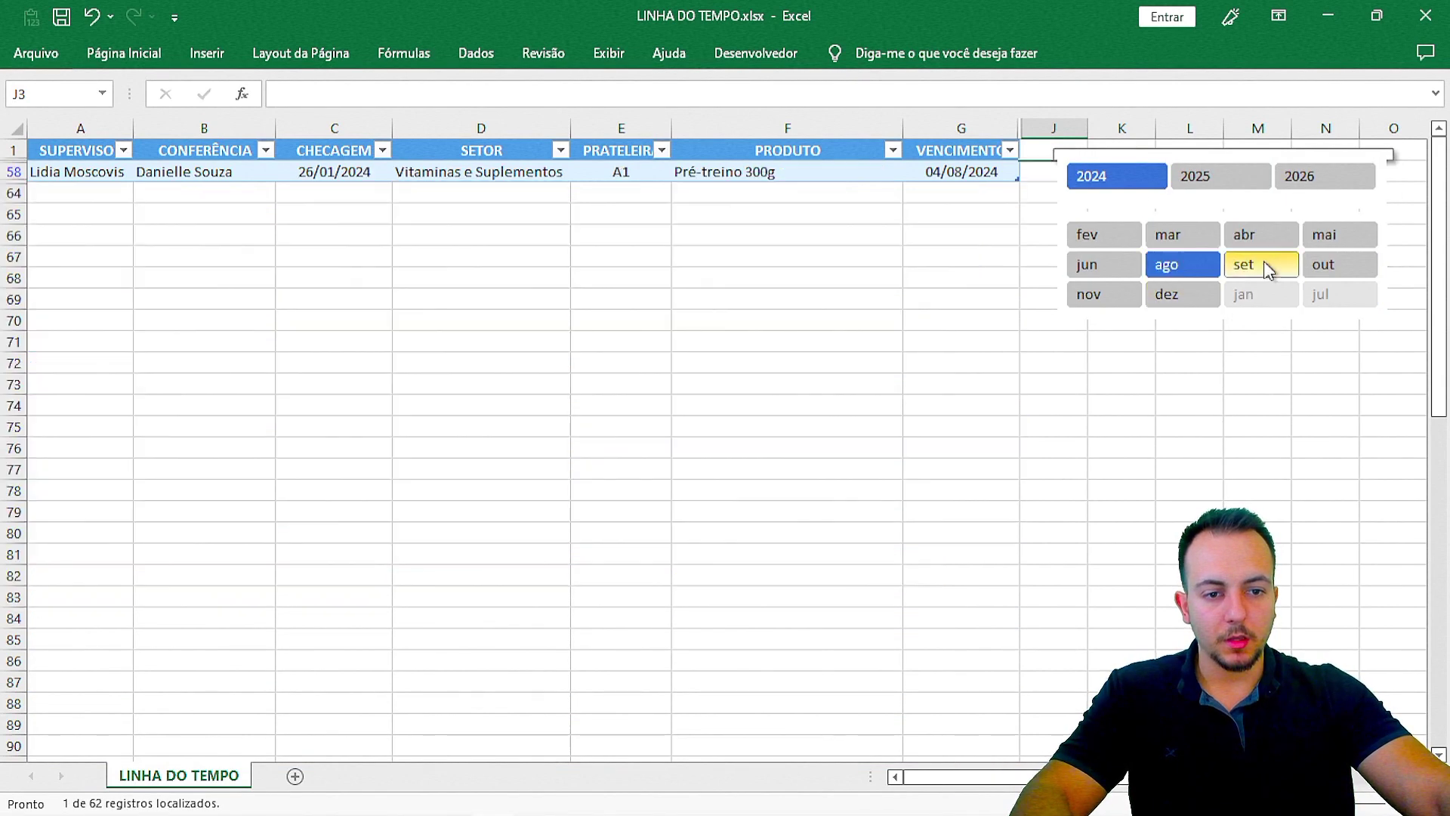
left_click(1265, 230)
left_click(1198, 175)
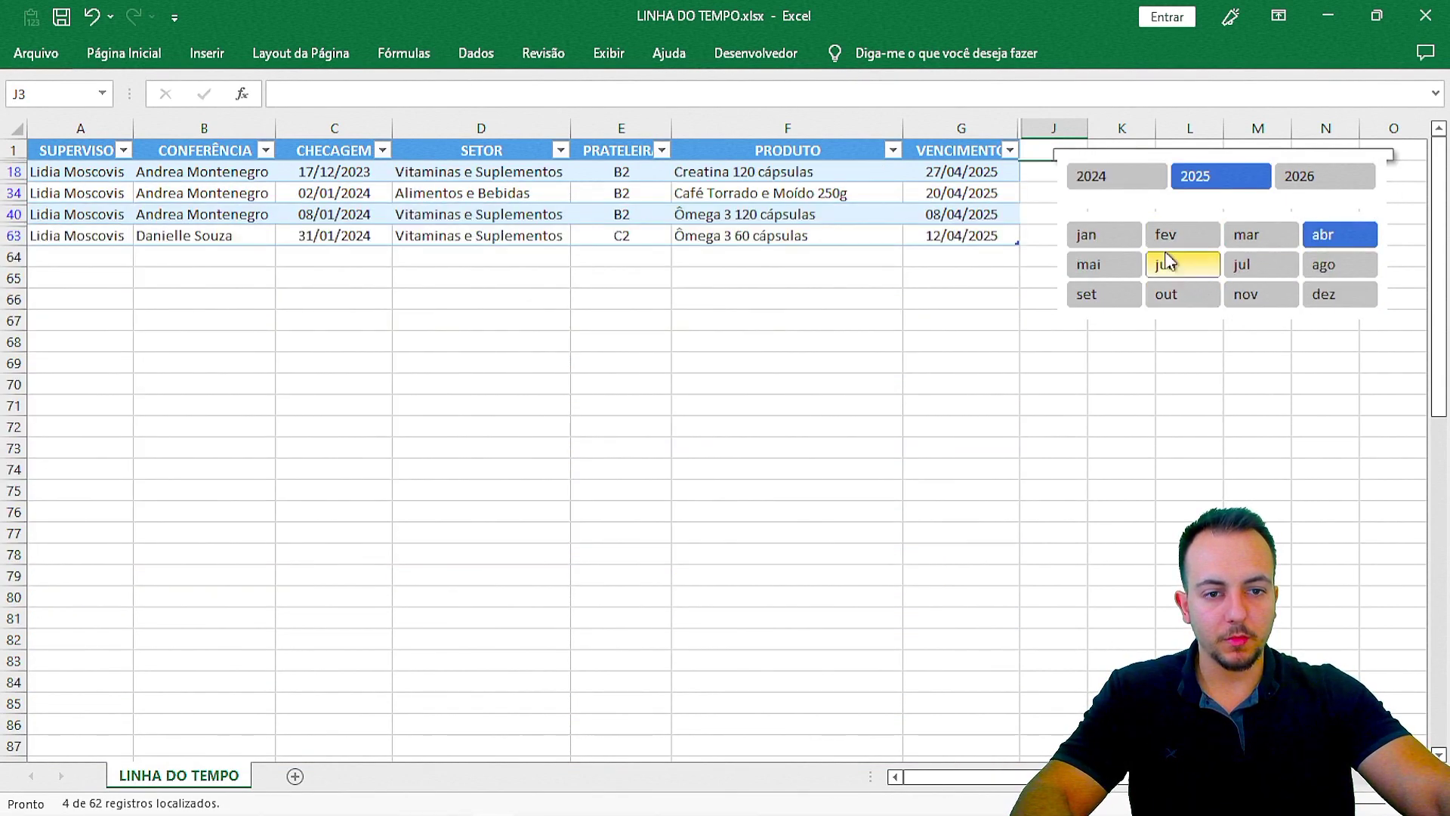
left_click(1127, 293)
left_click(1127, 294)
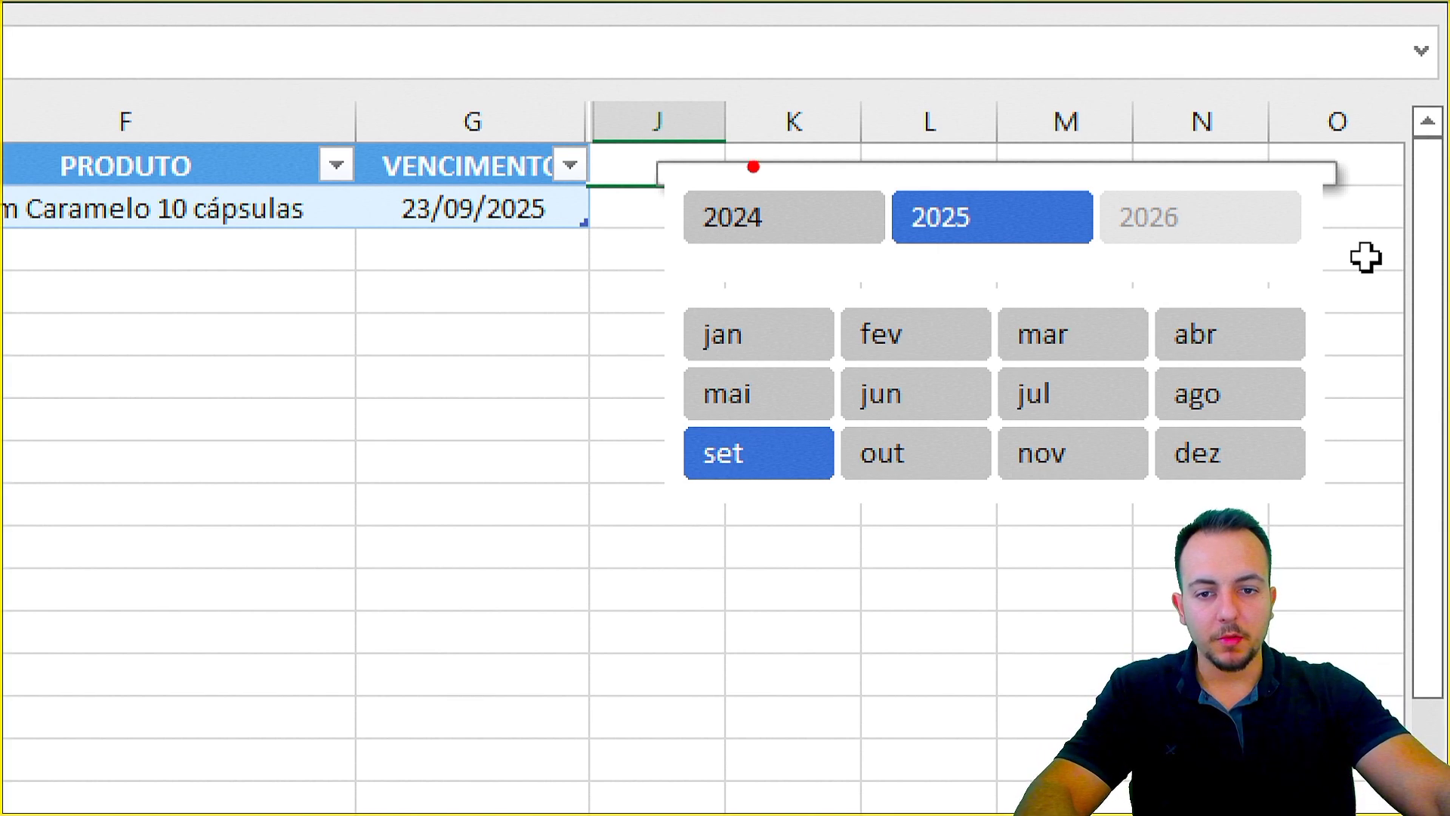
Step: Reselect all three years, 2024, 2025 and 2026, in the ANO slicer
left_click_drag(640, 146, 1360, 204)
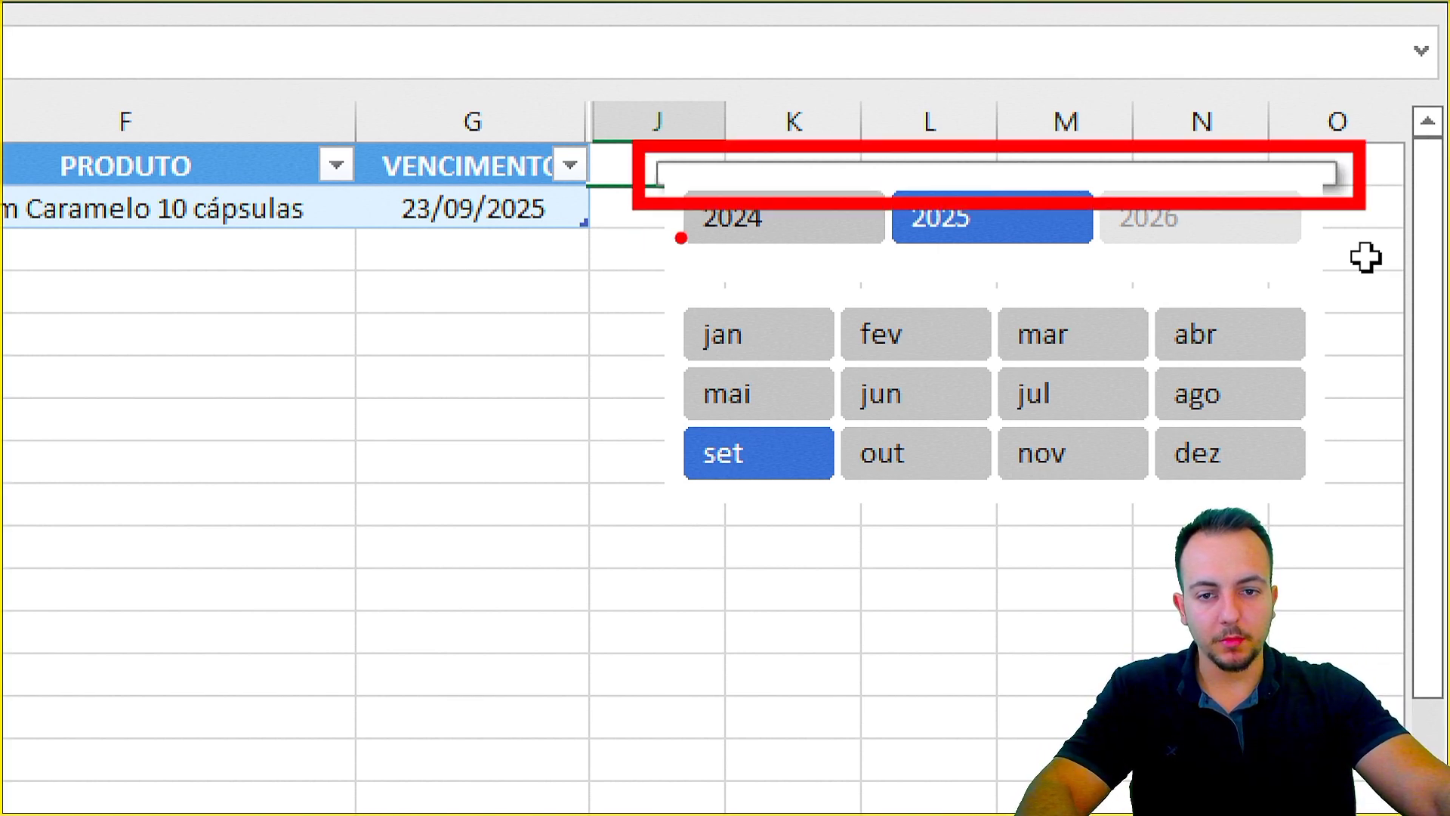
left_click_drag(632, 234, 489, 307)
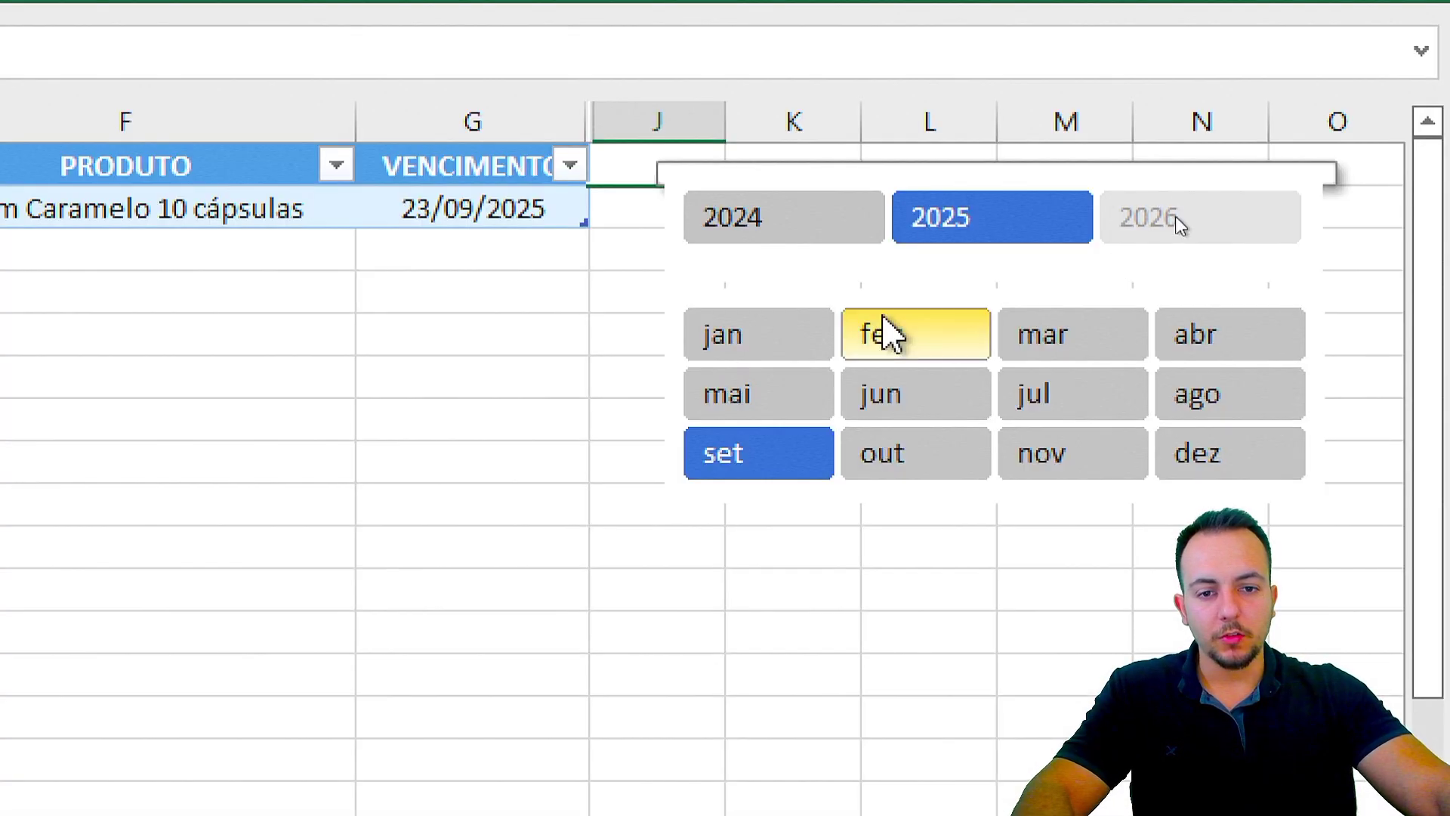
left_click(842, 234)
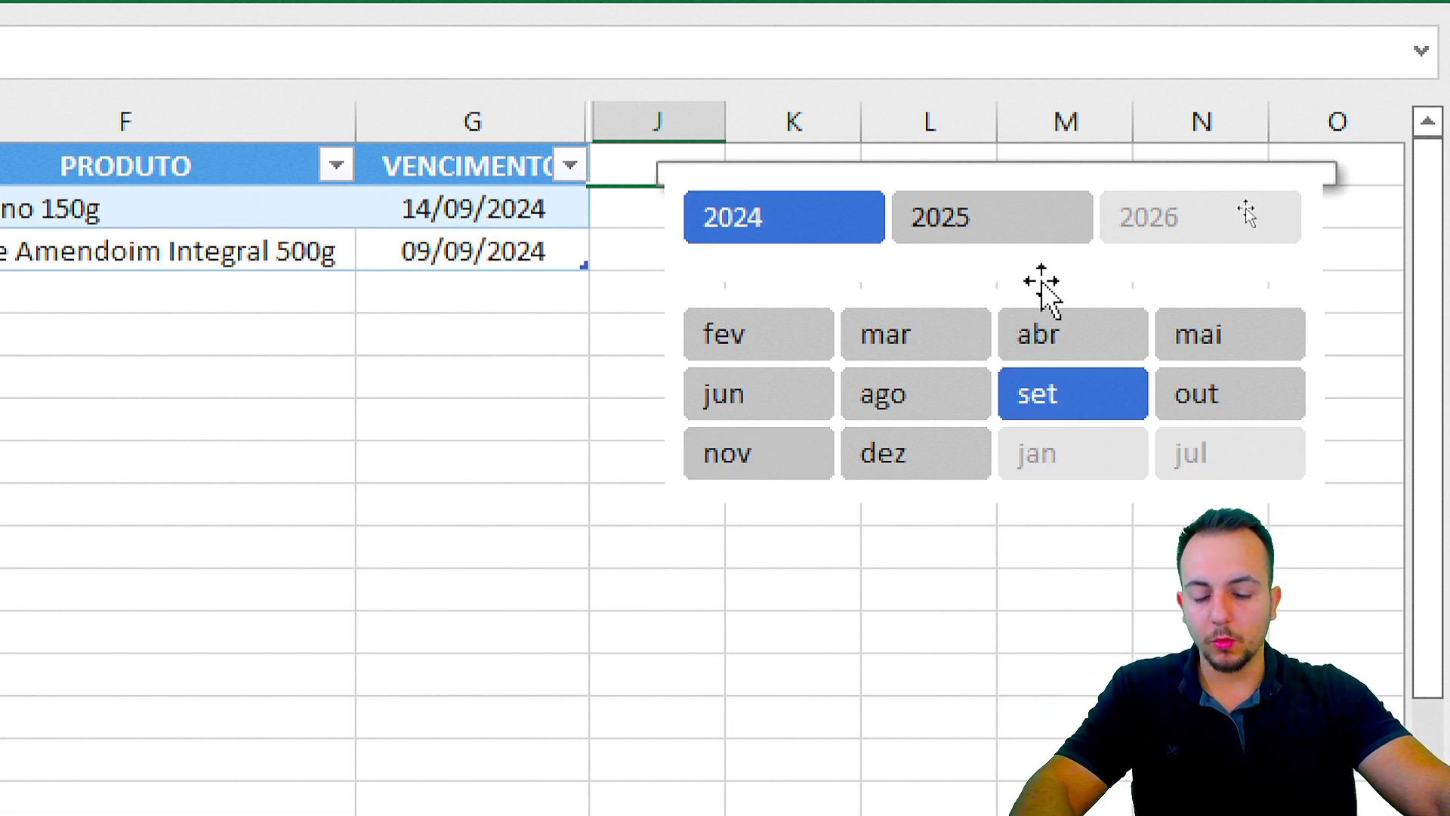
left_click(1140, 220, "shift")
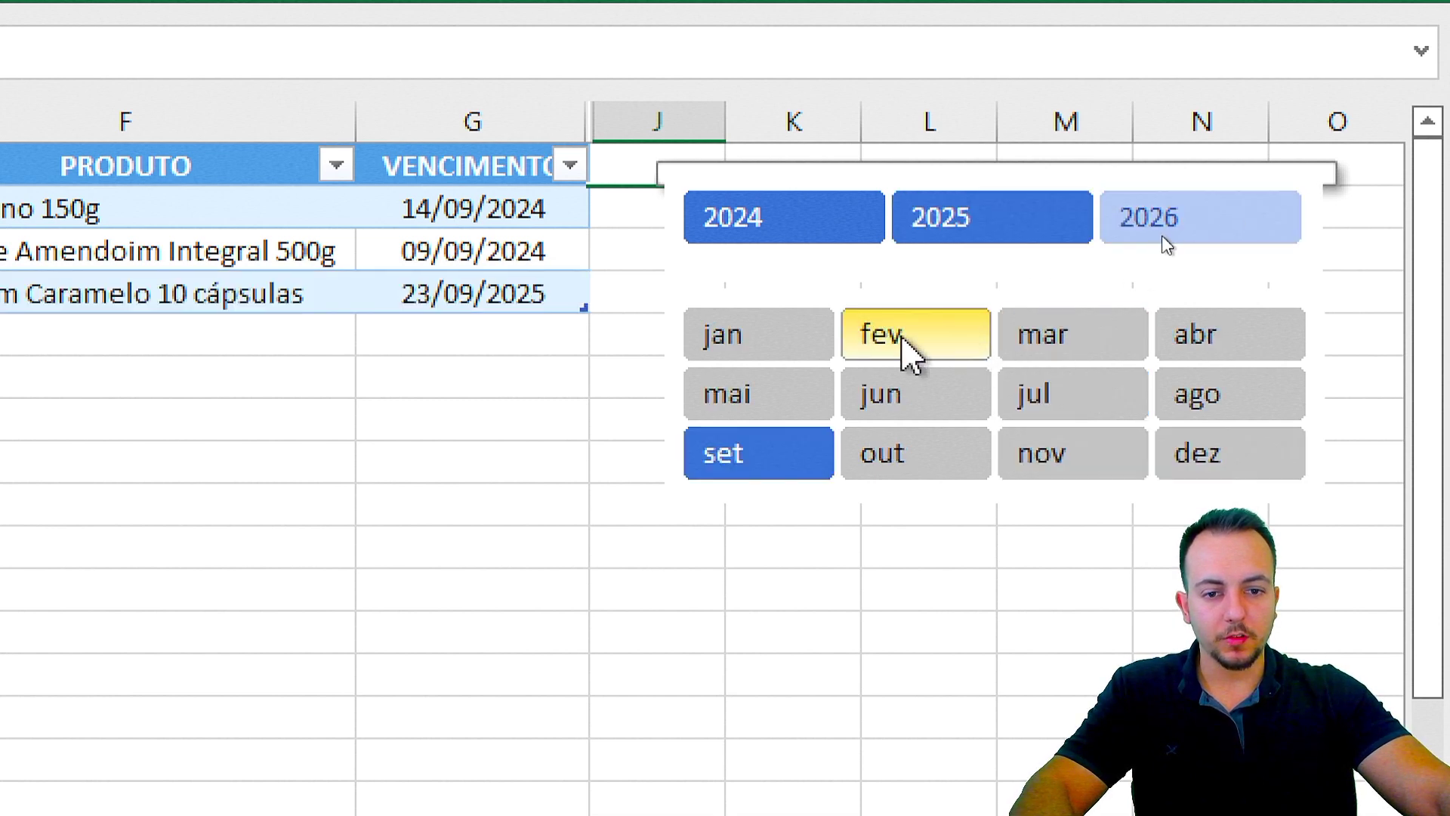
Step: Reselect all twelve months, jan to dez, in the MÊS slicer so every row shows
left_click(775, 345, "shift")
left_click(1262, 444, "shift")
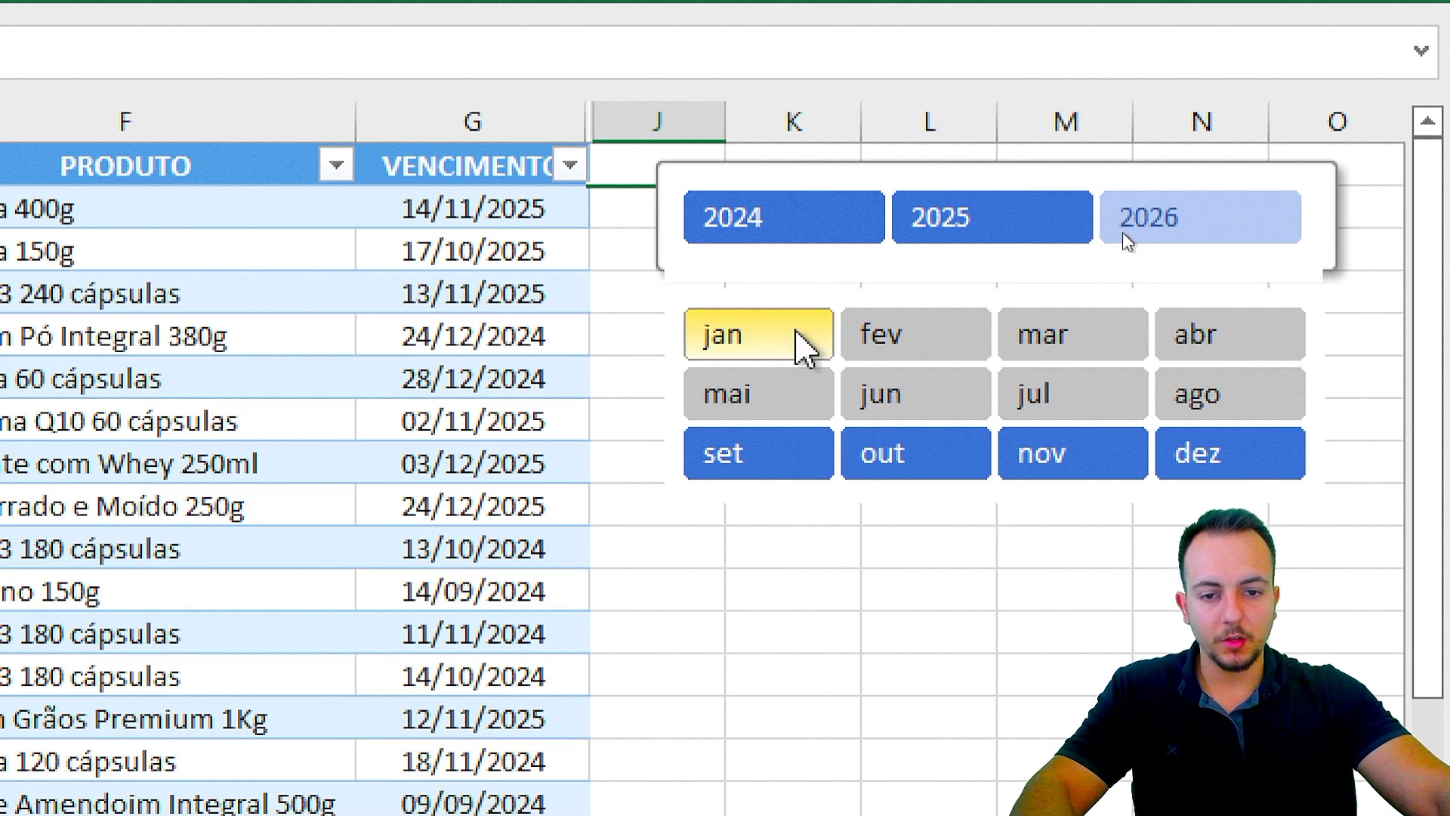
left_click(801, 346, "ctrl")
left_click(801, 405, "ctrl")
left_click(966, 396, "ctrl")
left_click(1072, 336, "ctrl")
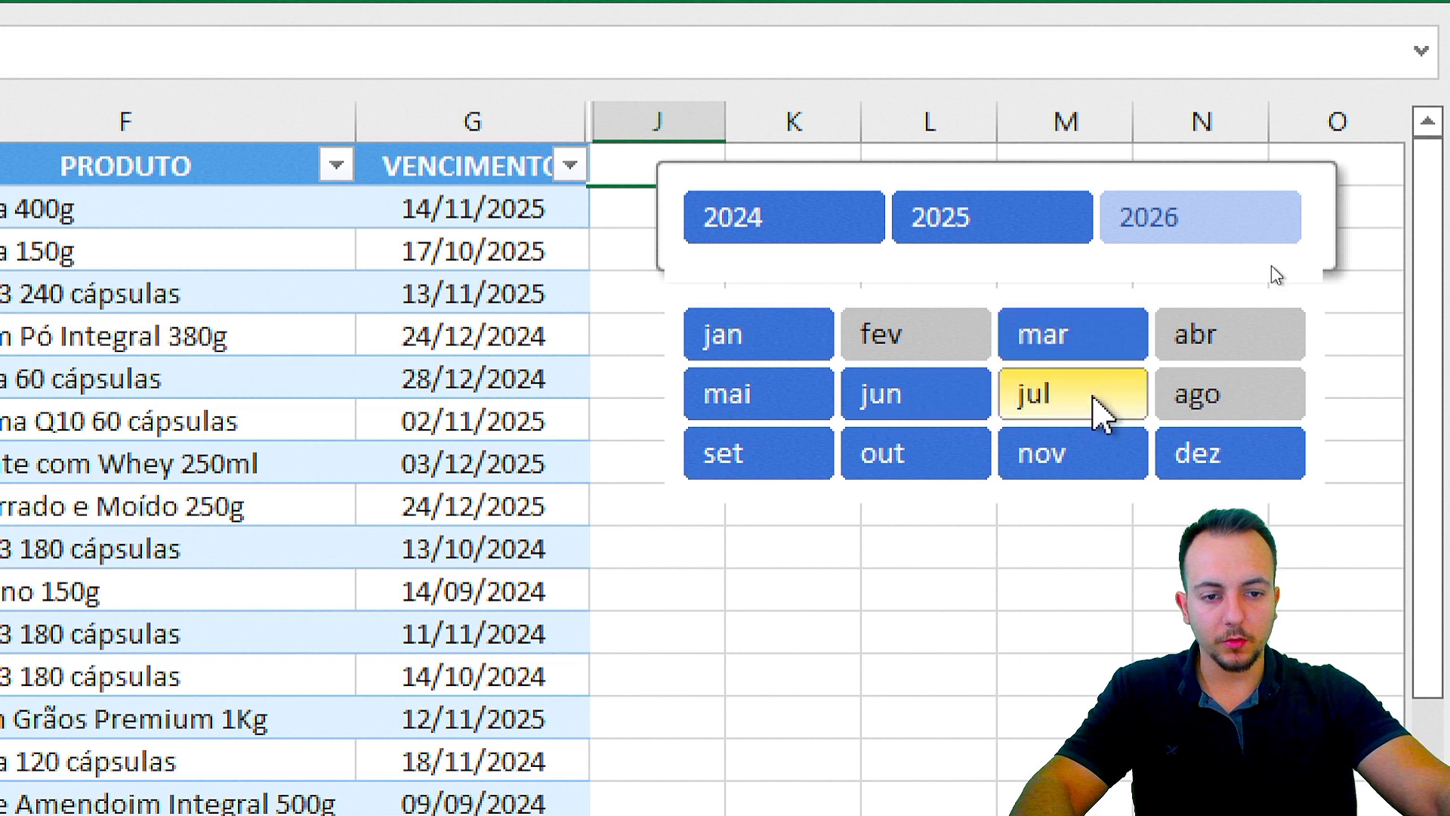
left_click(1091, 405, "ctrl")
left_click(1213, 404, "ctrl")
left_click(1209, 336, "ctrl")
left_click(970, 334, "ctrl")
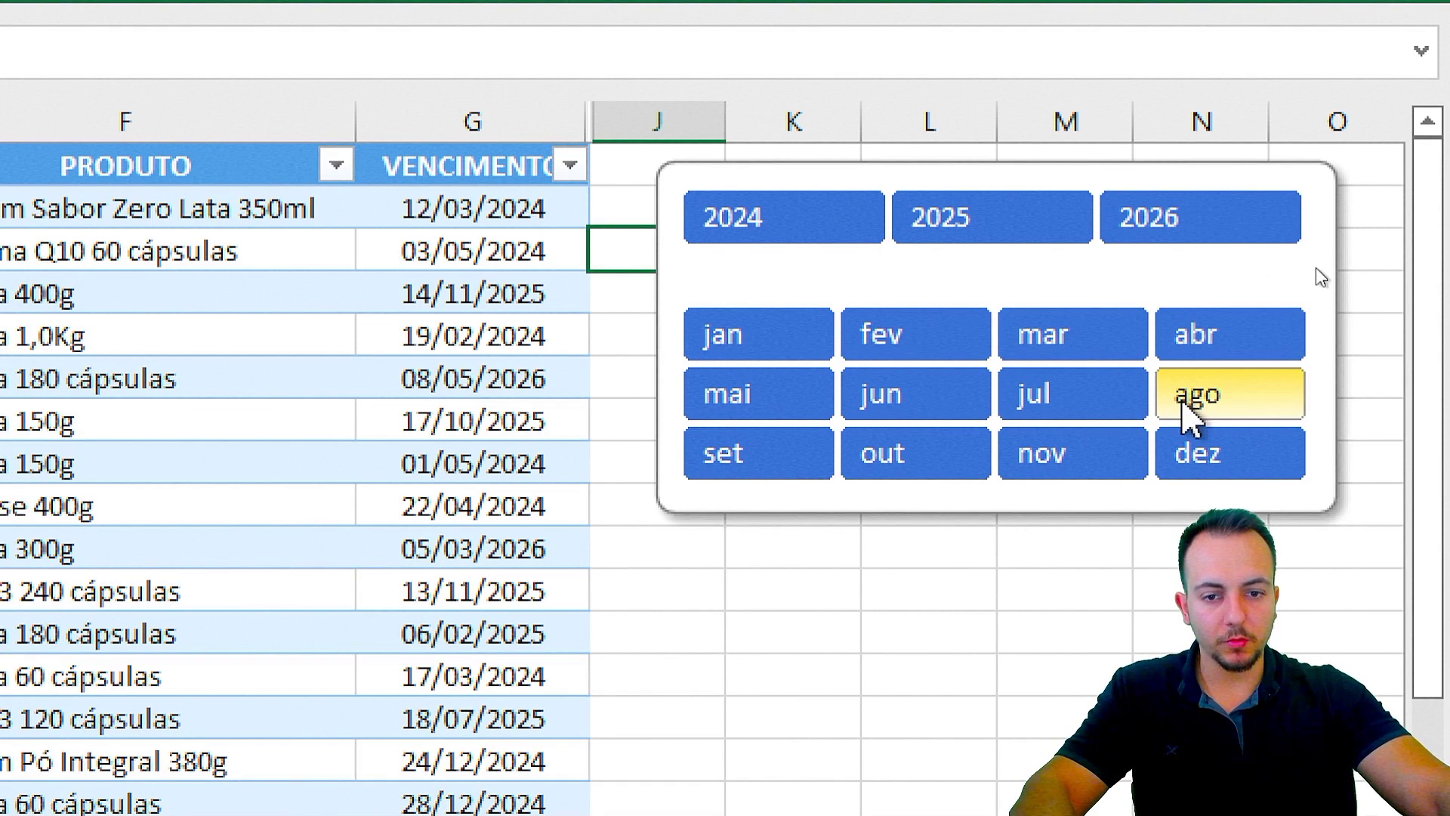
left_click(657, 505)
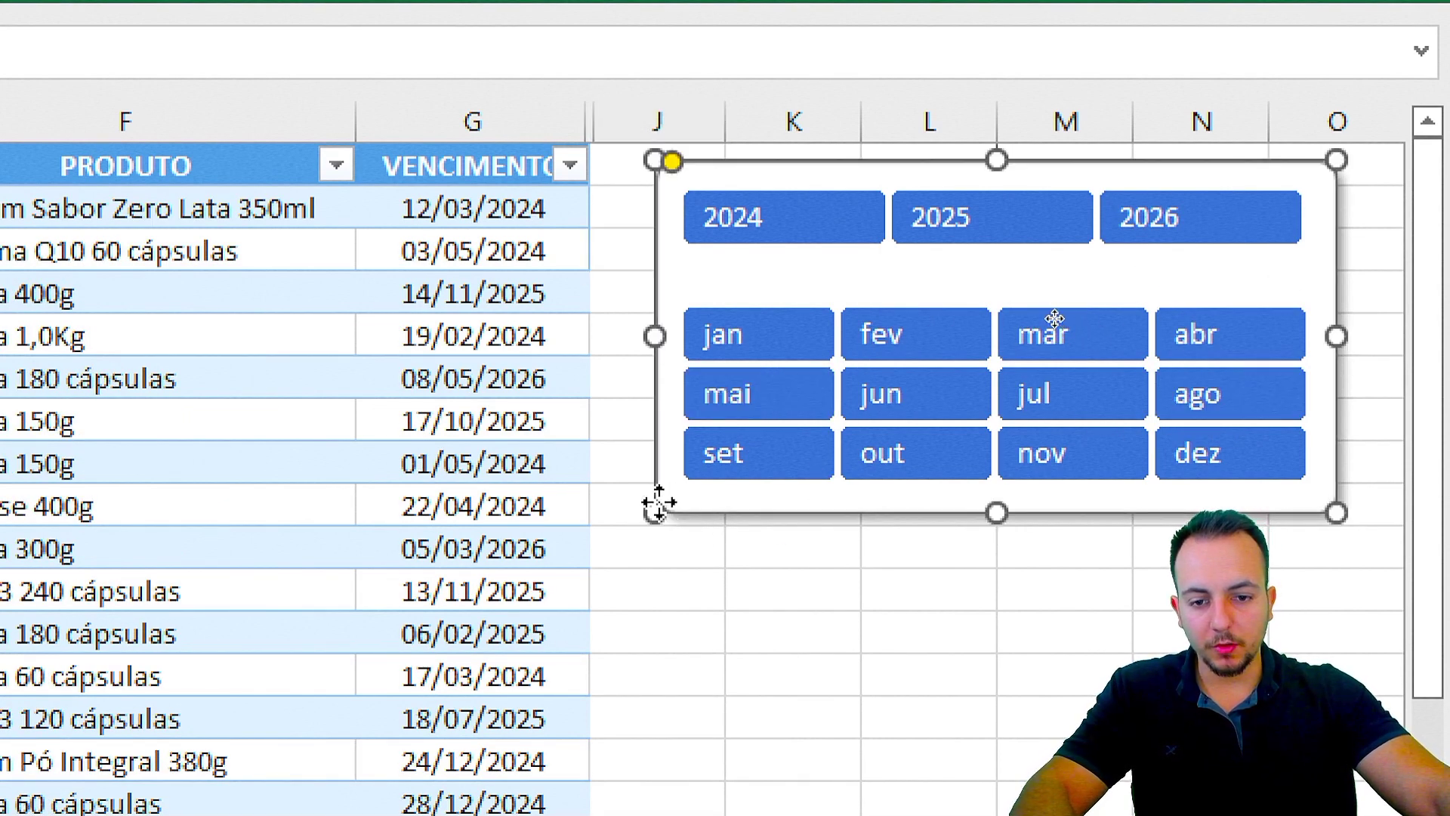
Step: Set the slicer frame's Format Shape property to 'Não mover ou dimensionar com células'
right_click(657, 505)
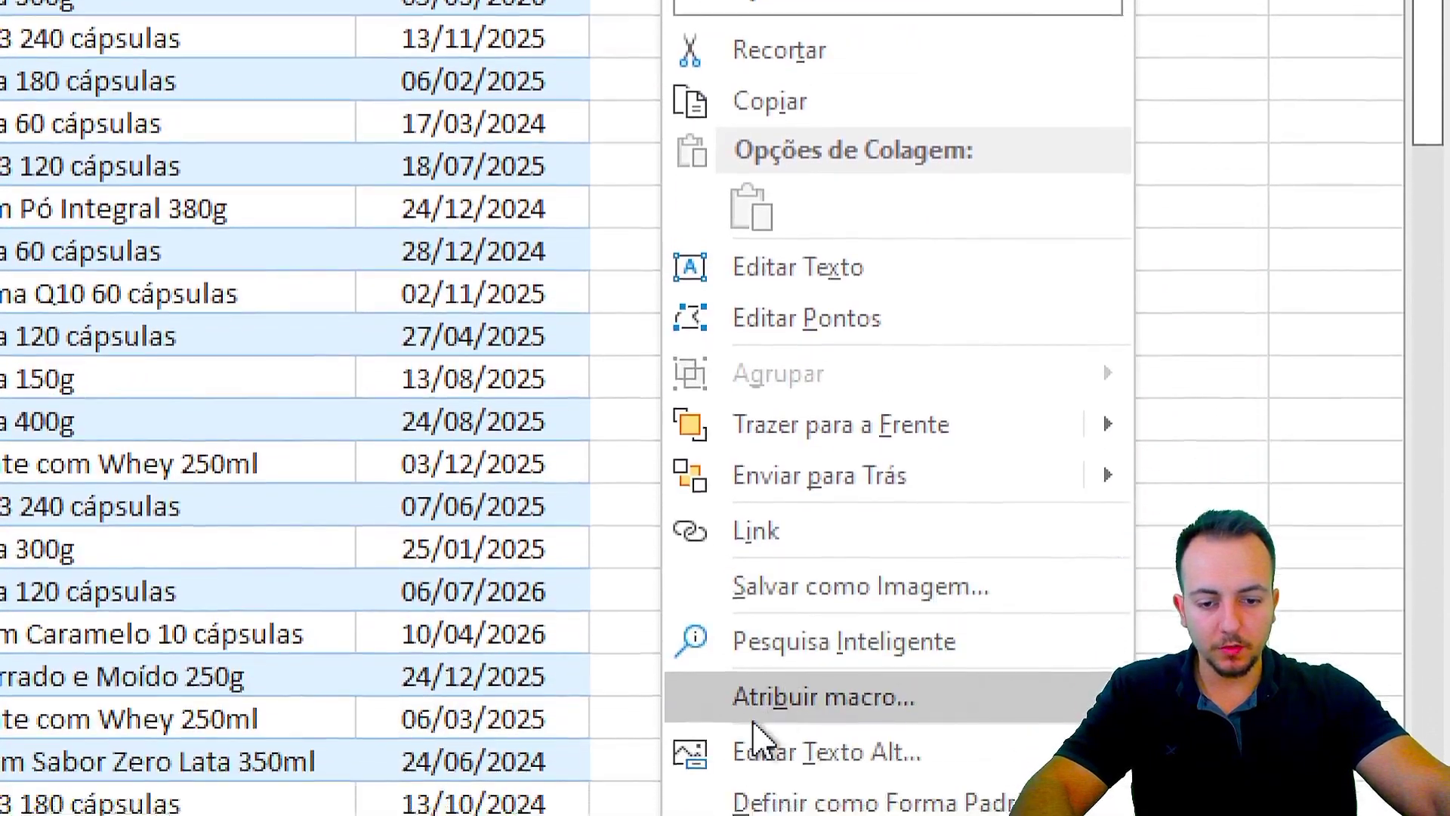
key("Escape")
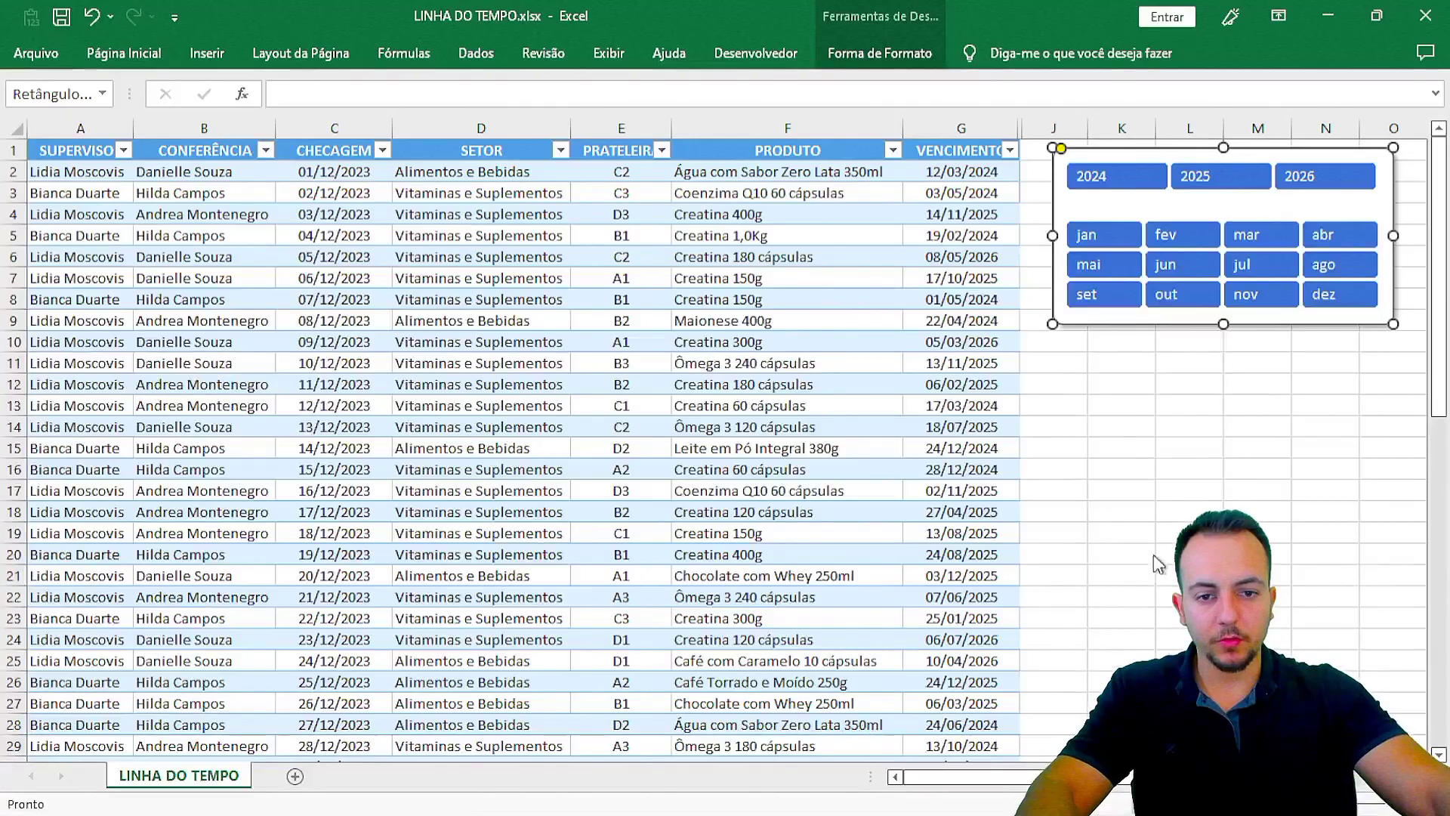
key("ctrl+1")
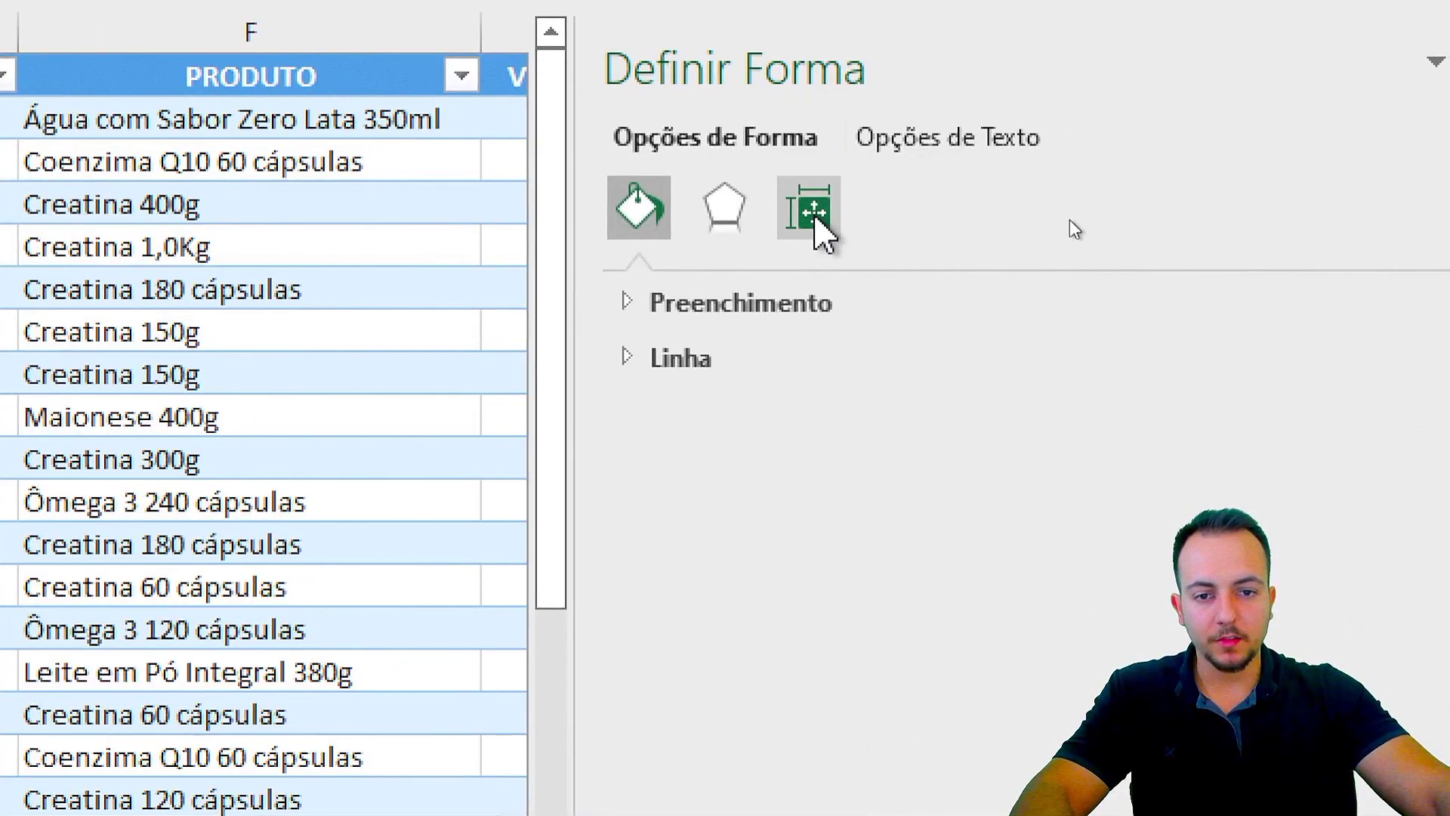
left_click(813, 217)
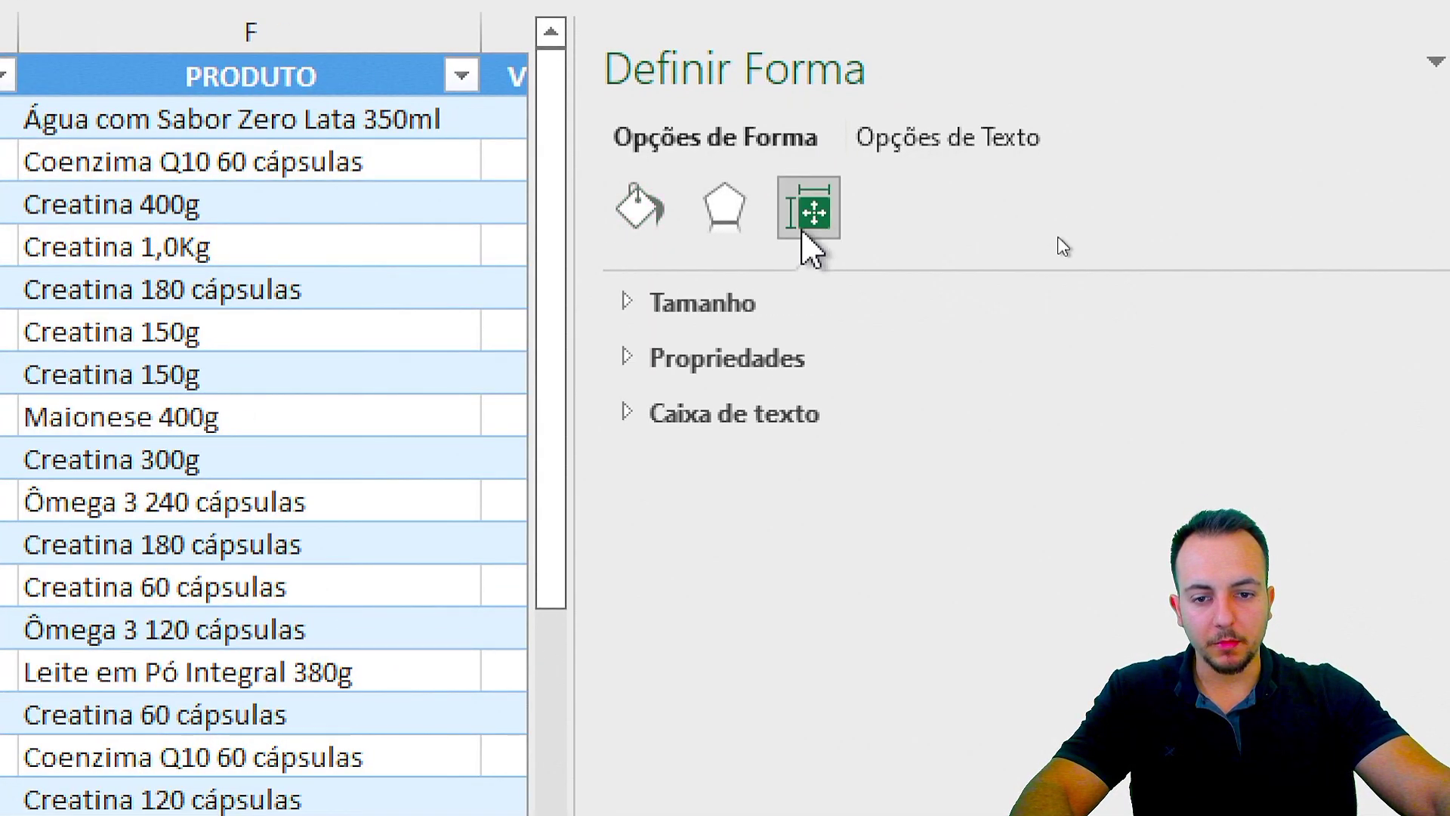
left_click(718, 361)
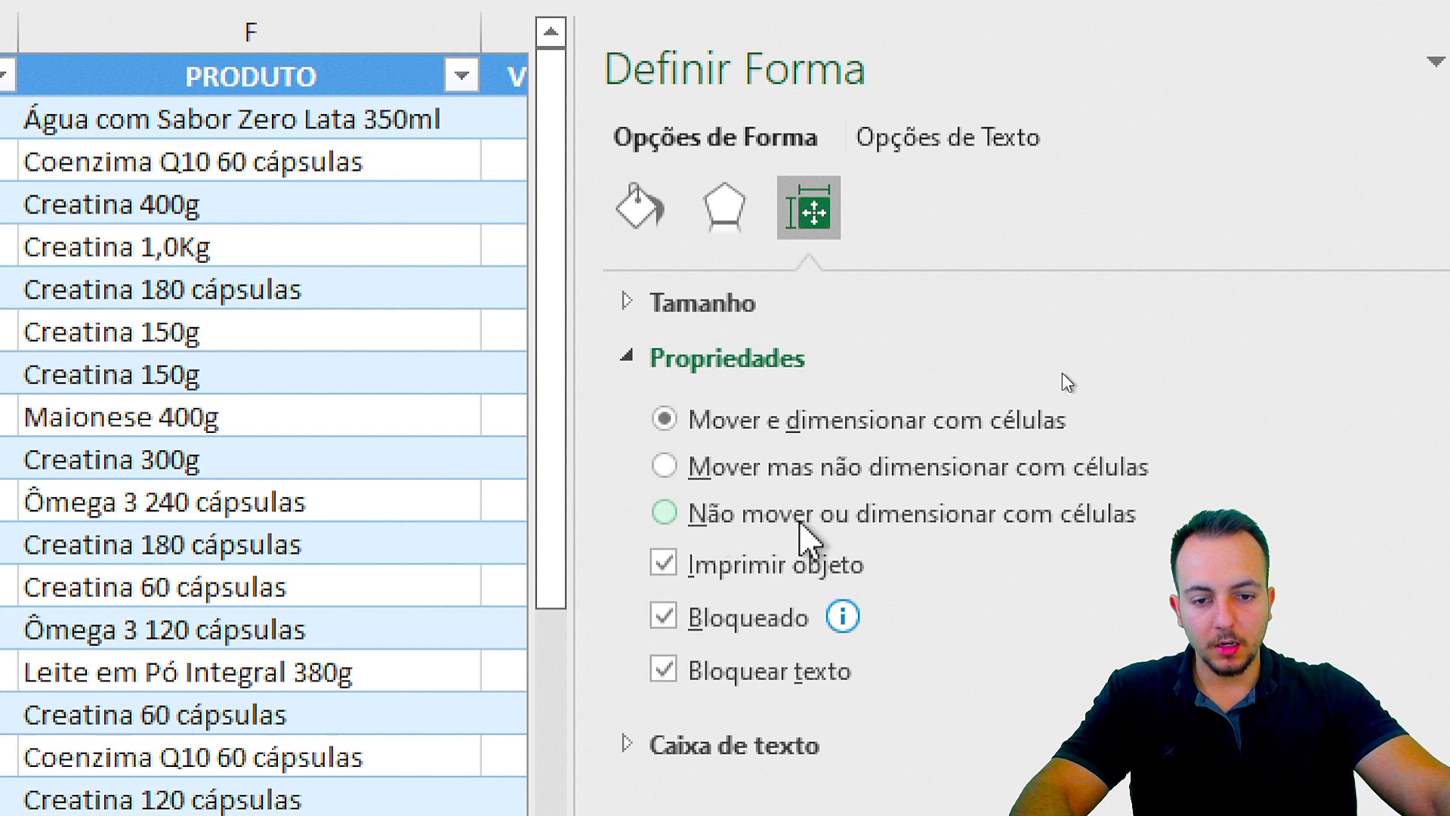
left_click(801, 522)
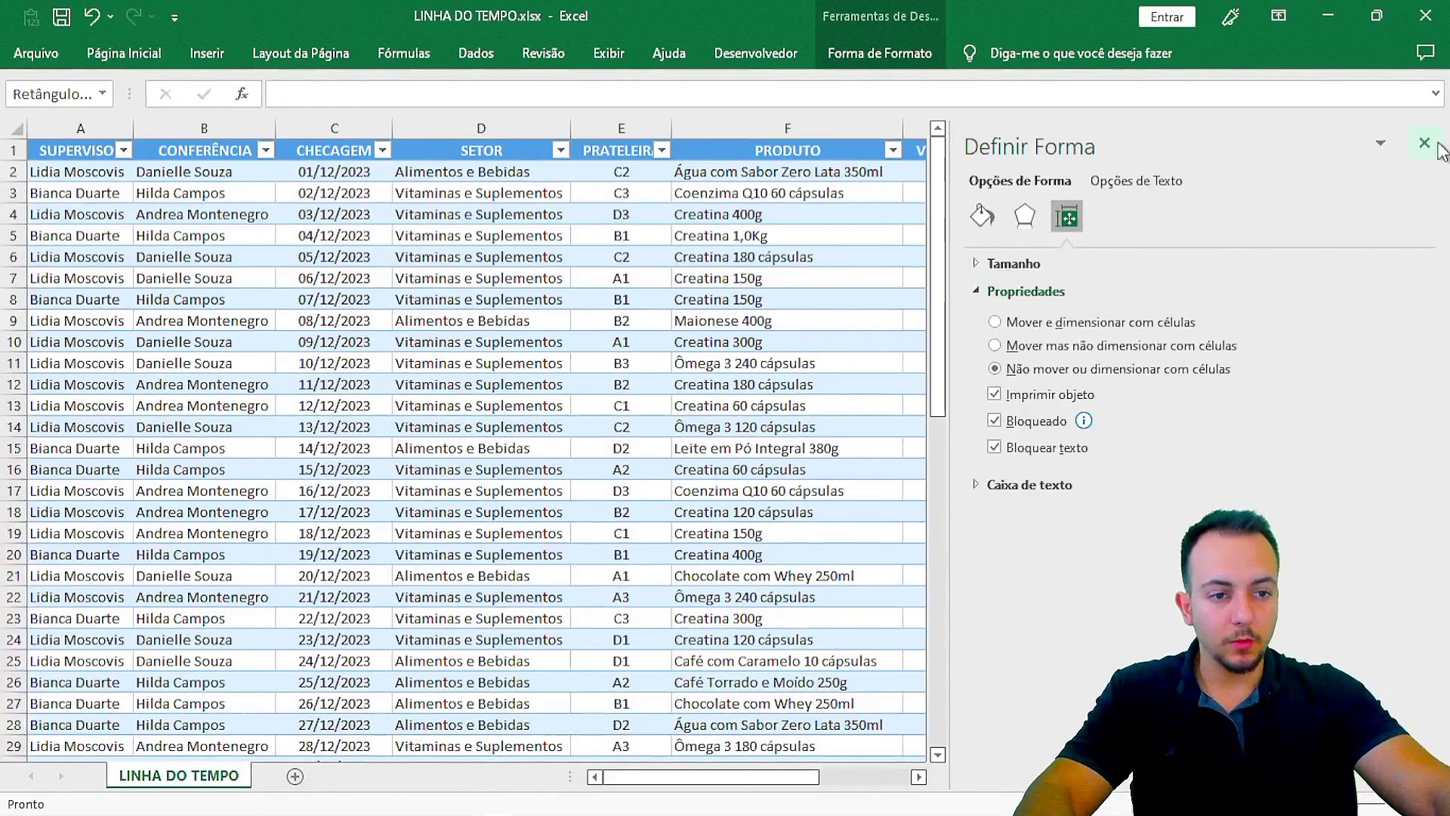
Step: Close the Format Shape pane and test slicer filters: February, 2025, 2024, September, June, July, January
left_click(1425, 143)
left_click(1189, 468)
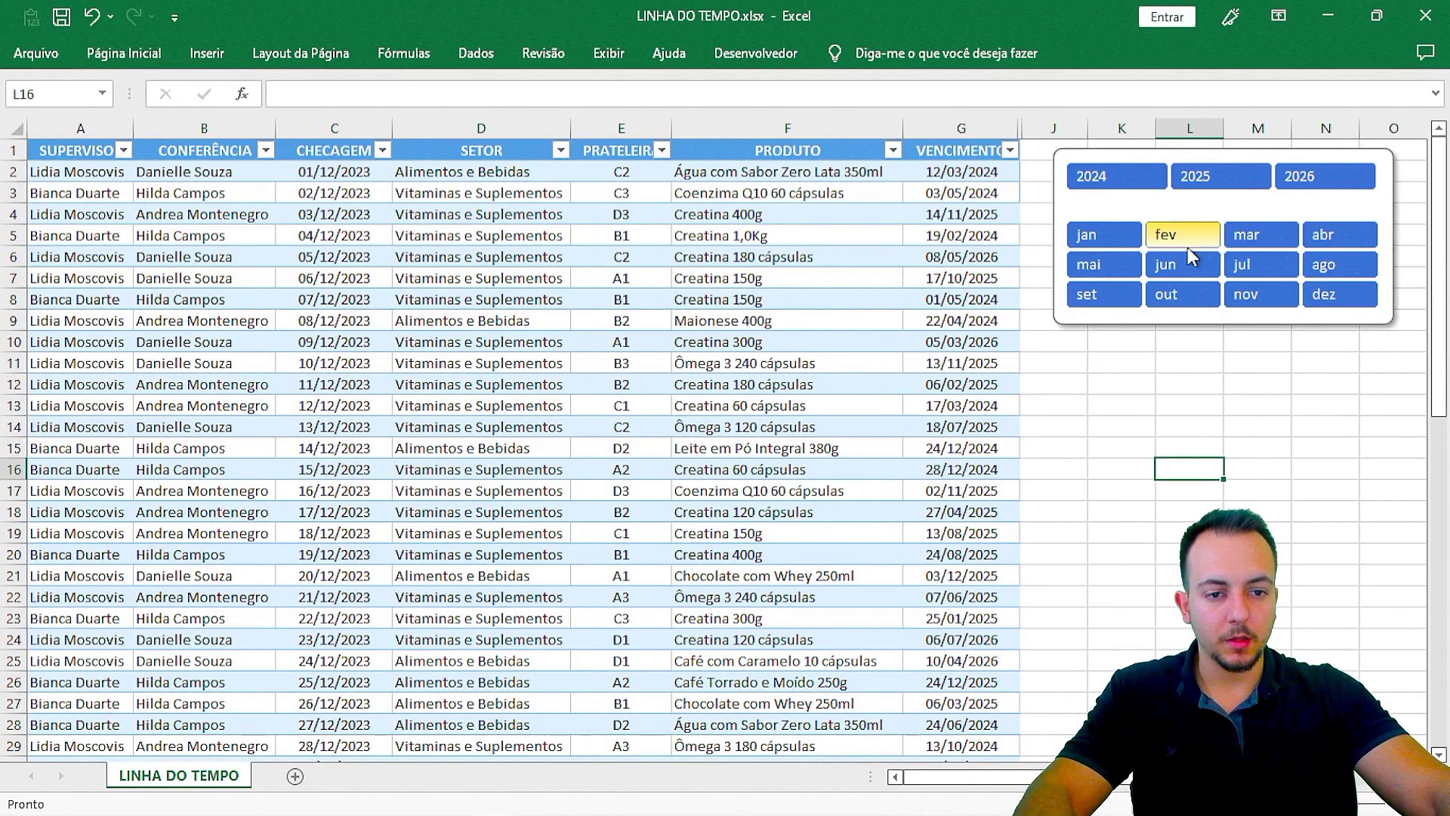
left_click(1182, 236)
left_click(1196, 179)
left_click(1120, 180)
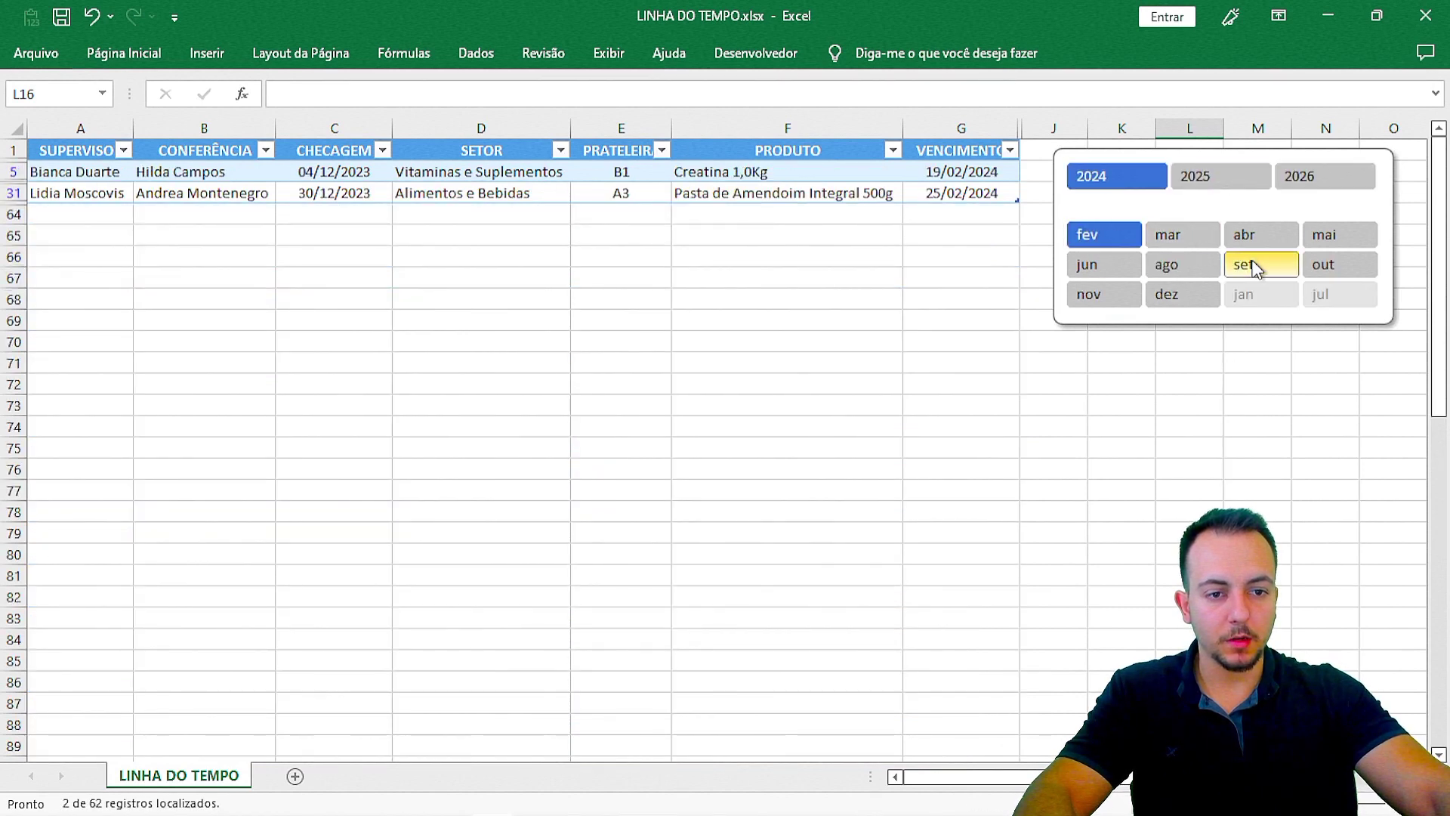
left_click(1256, 266)
left_click(1102, 264)
left_click(1227, 178)
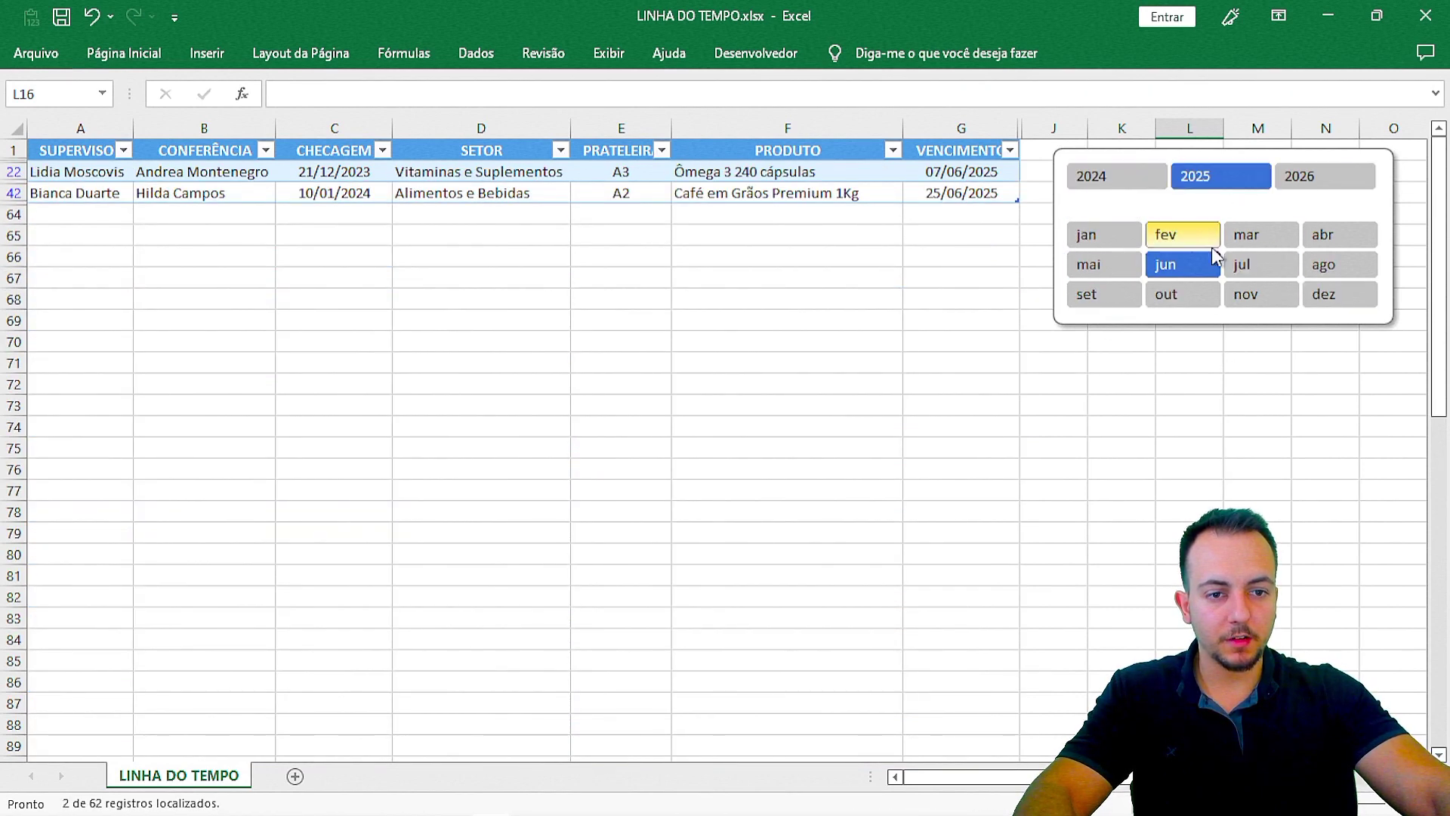
left_click(1260, 264)
left_click(1103, 235)
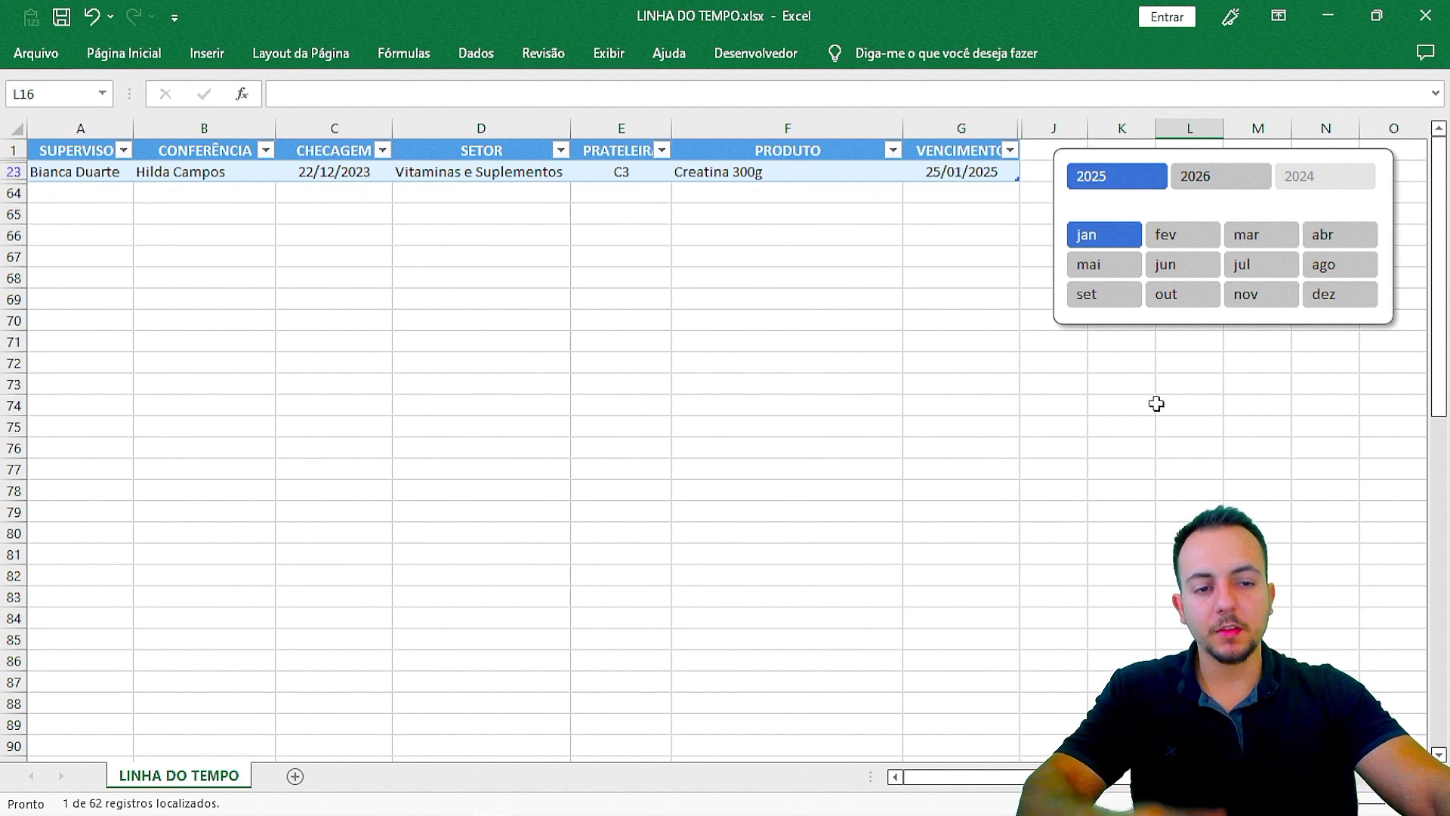
Step: Reselect years 2024–2026 and all months jan to dez so the full table shows
left_click(1208, 176)
left_click(1318, 180)
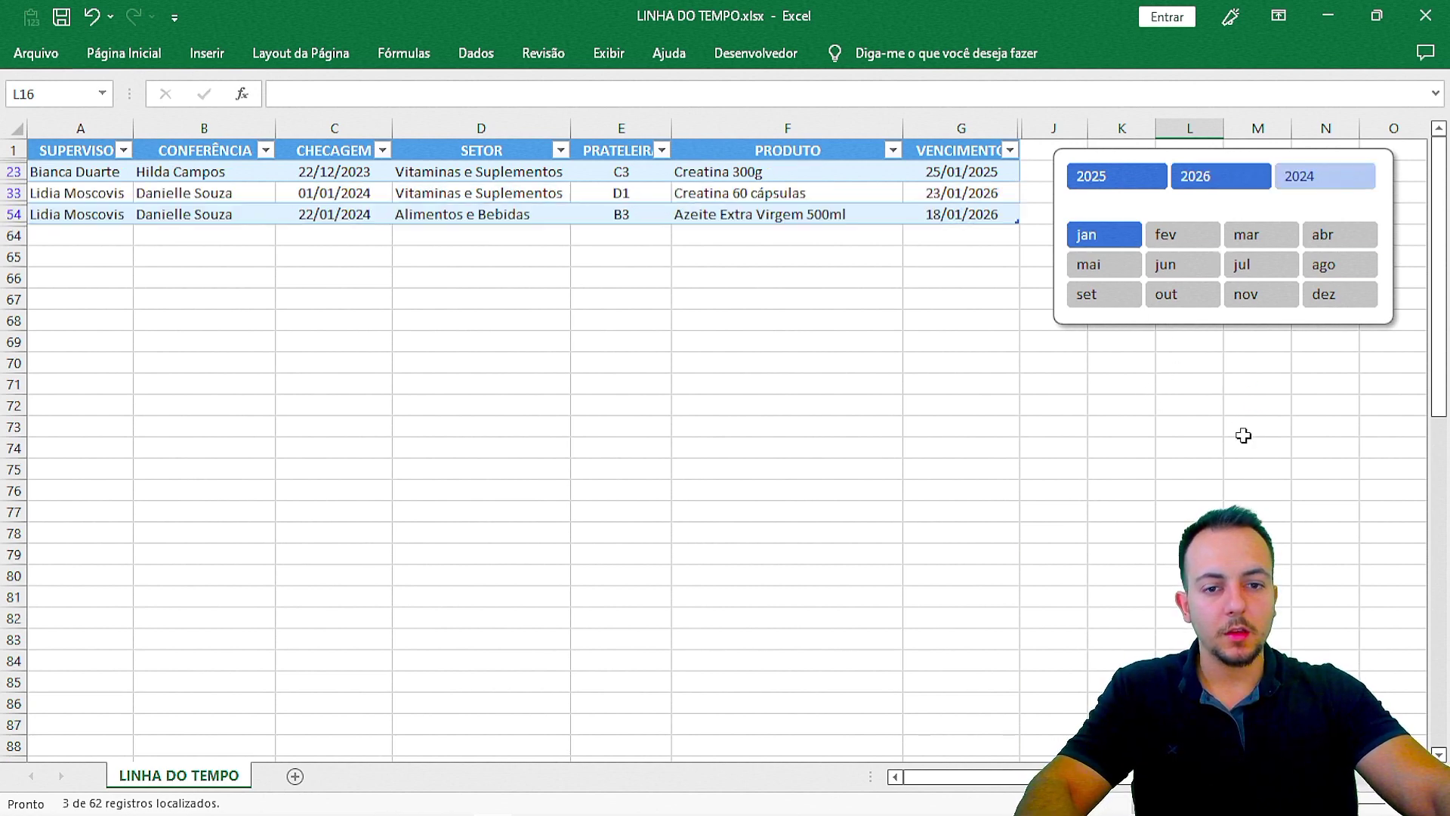
left_click(1337, 300, "shift")
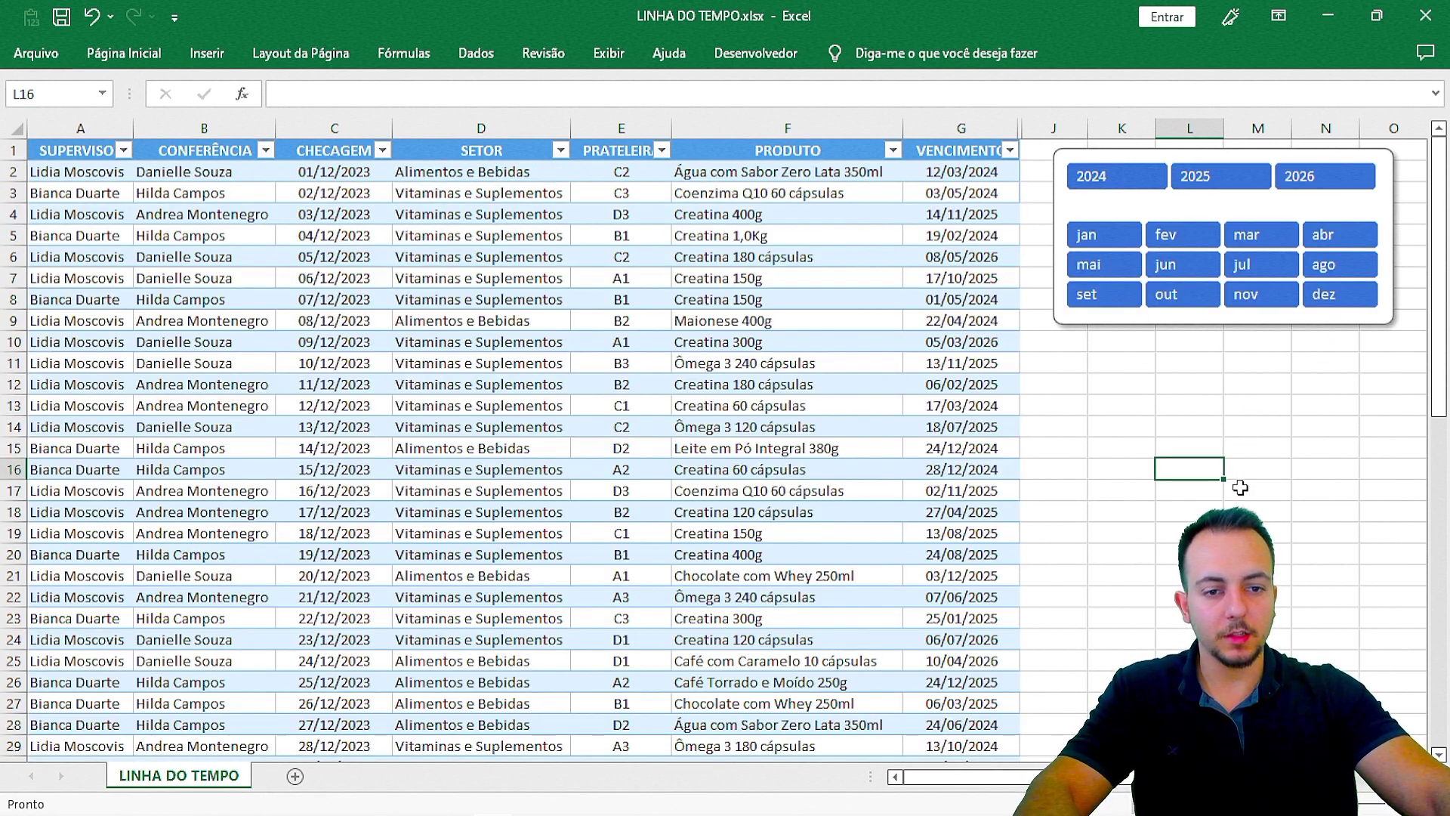
left_click(1121, 405)
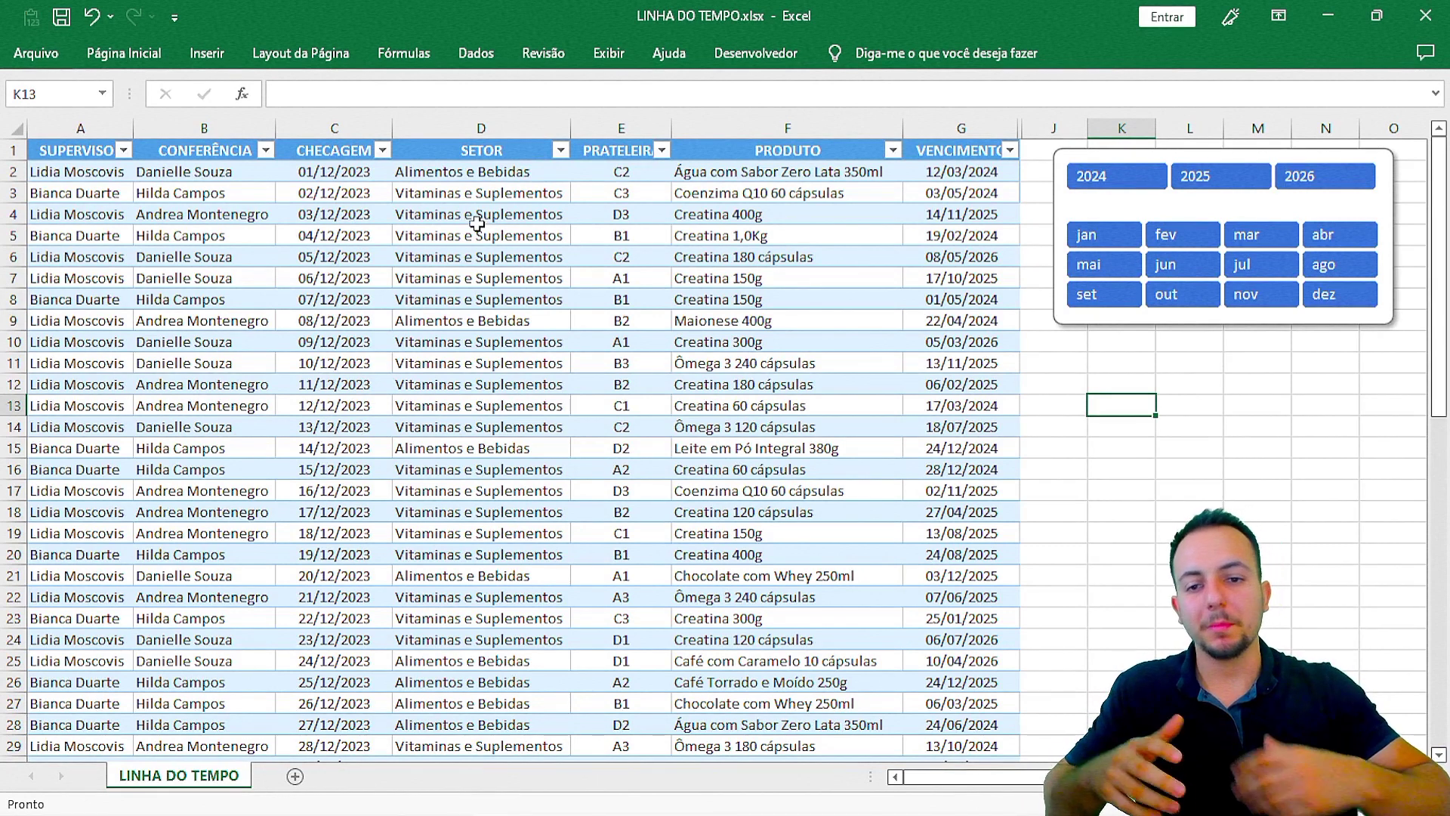